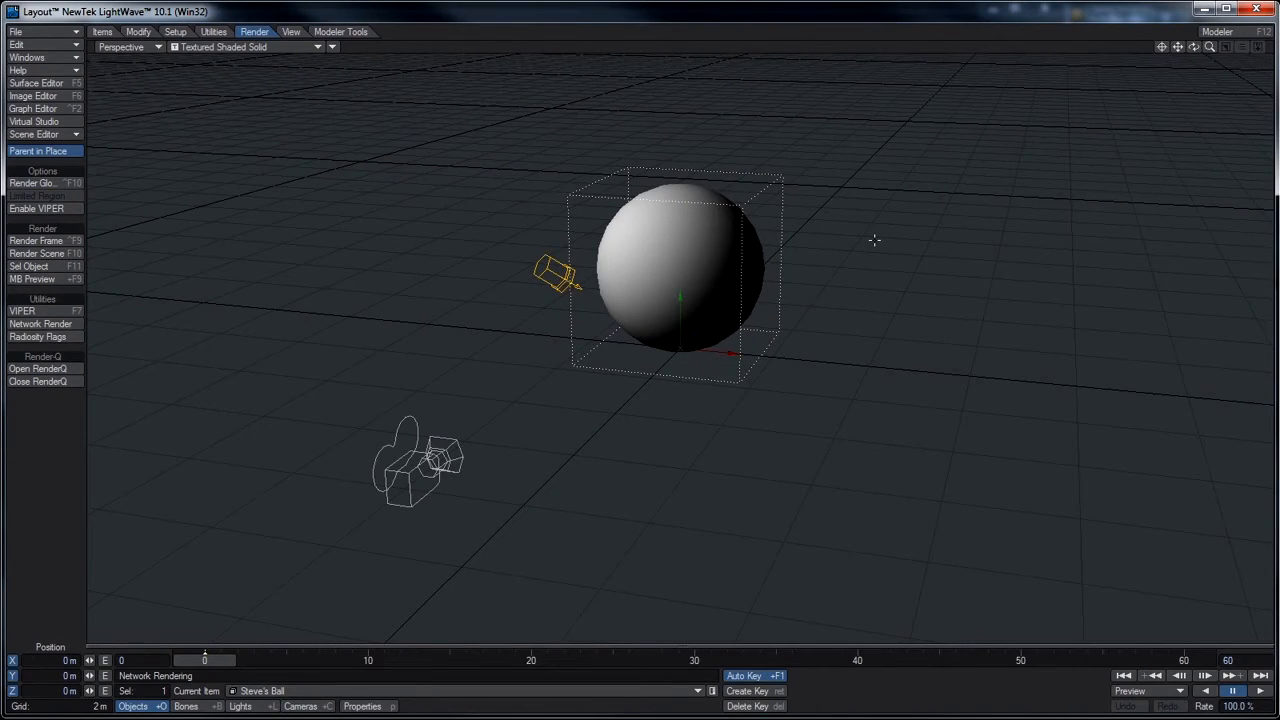
- Move the light away from the ball along the X axis to about X -5.1 m
click(563, 278)
drag(602, 274, 444, 270)
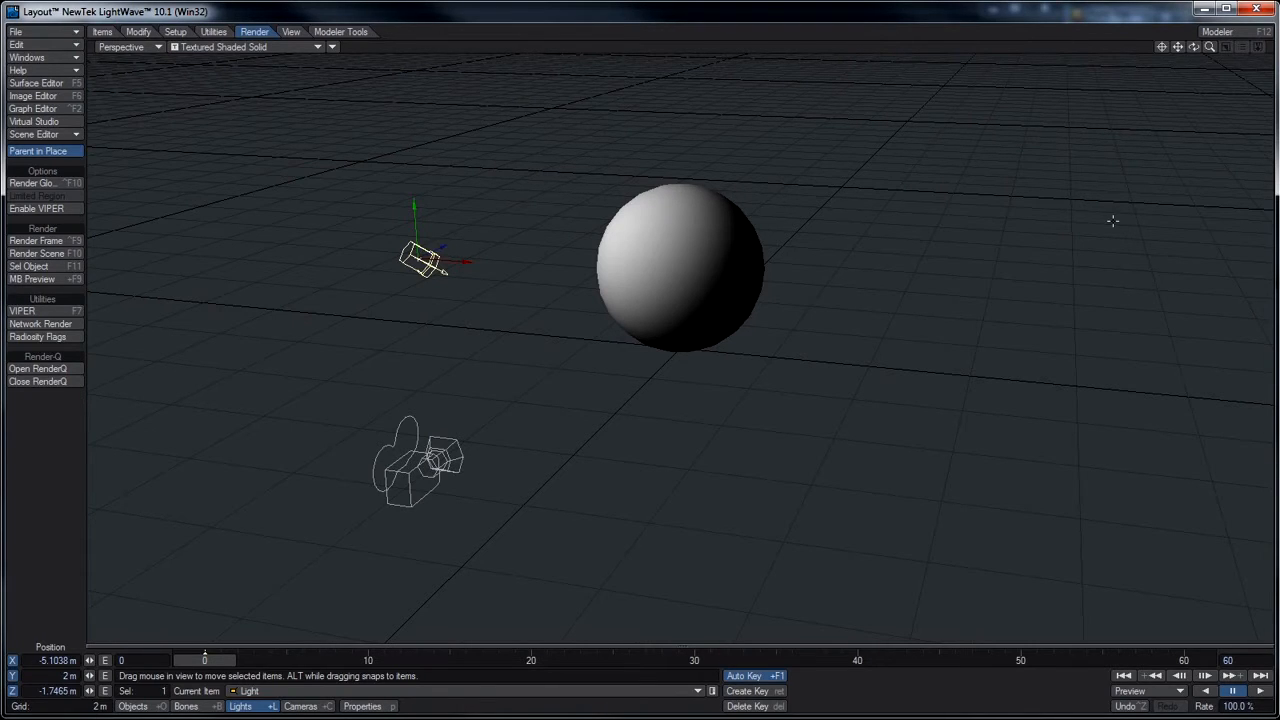
- Look through the camera, then raise and rotate it to look down on the ball from about X 2 m, Y 5.3 m, Z -9 m
key(6)
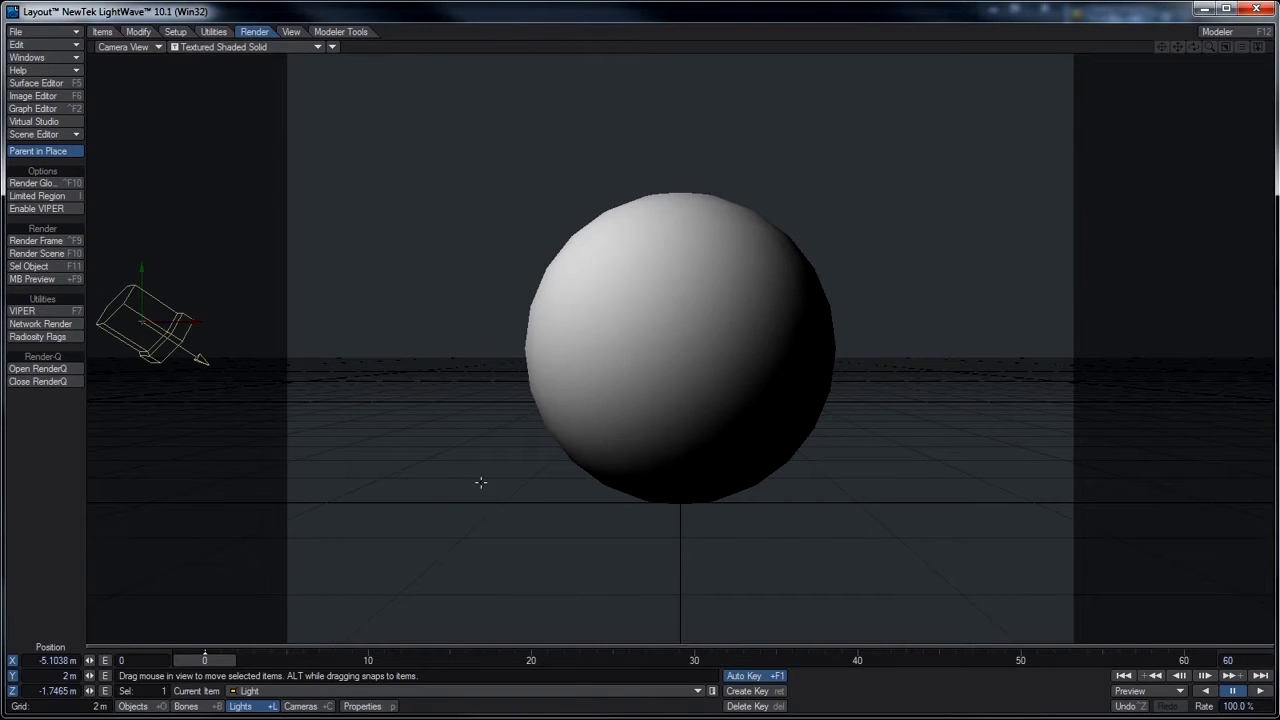
key(shift+c)
right_drag(506, 492, 506, 304)
key(y)
drag(639, 436, 553, 470)
key(t)
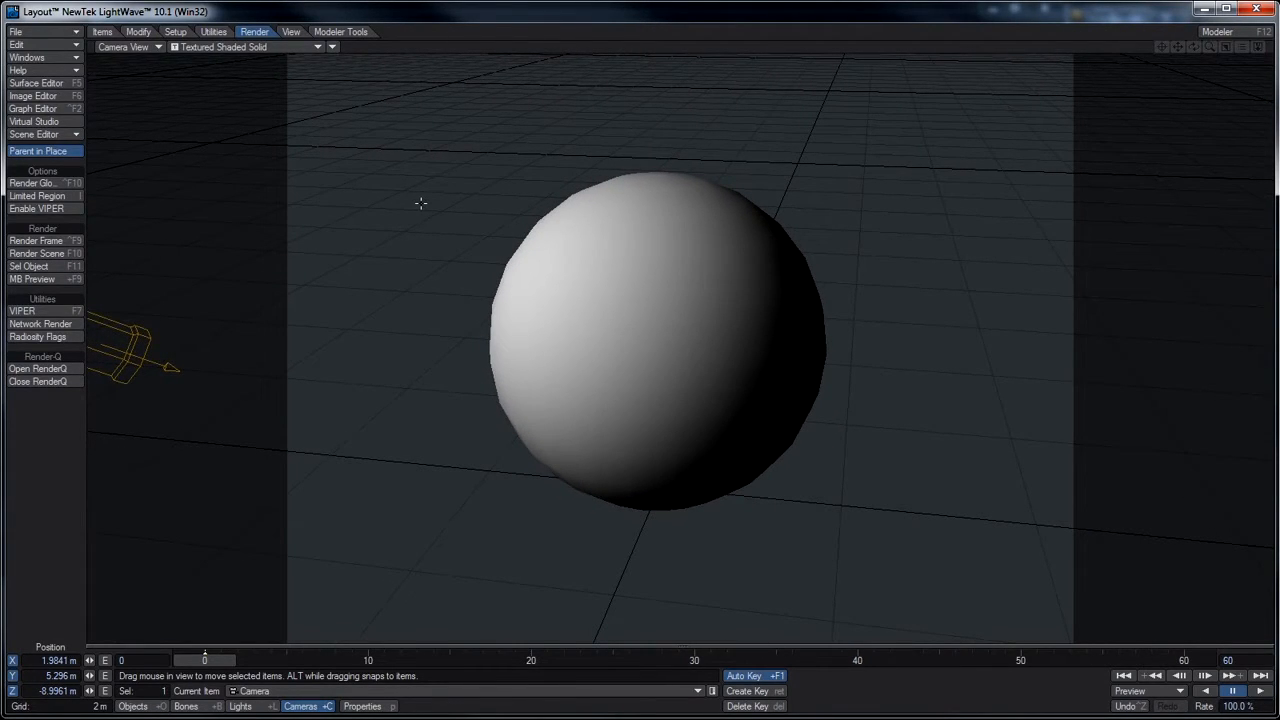
- Render the current frame, dismiss the render status and move the rendered image window lower
key(F9)
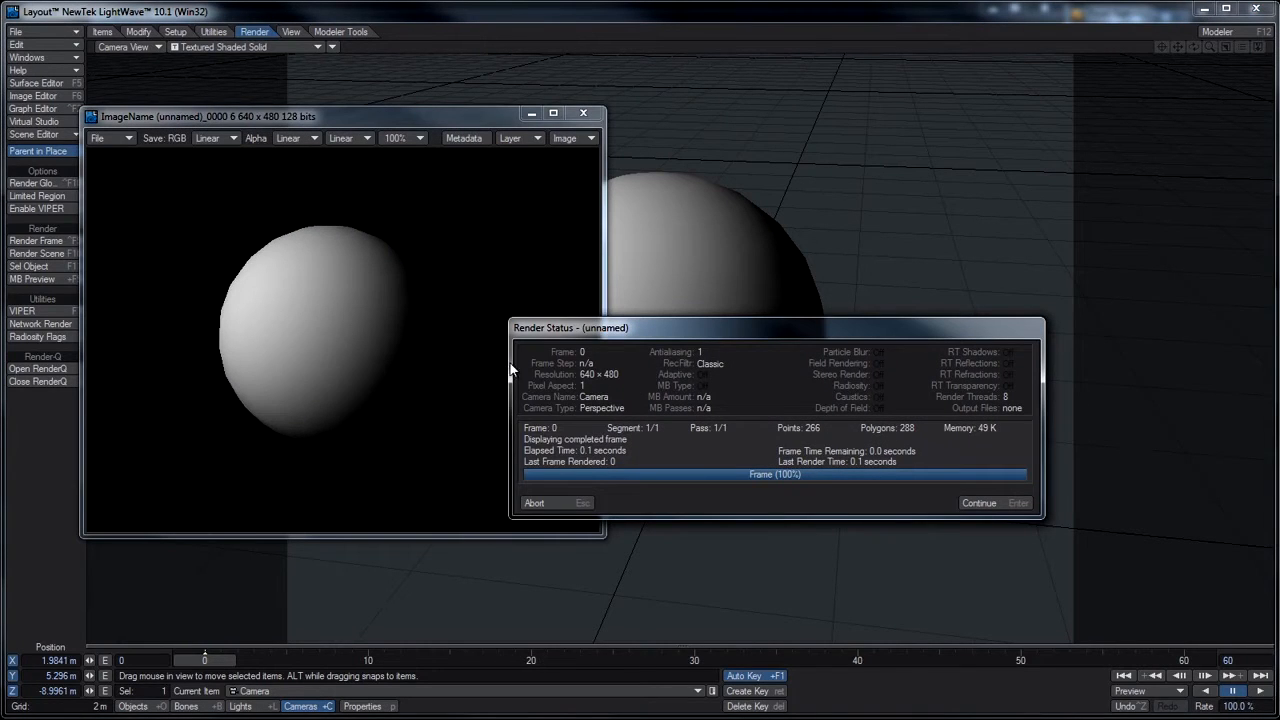
click(572, 506)
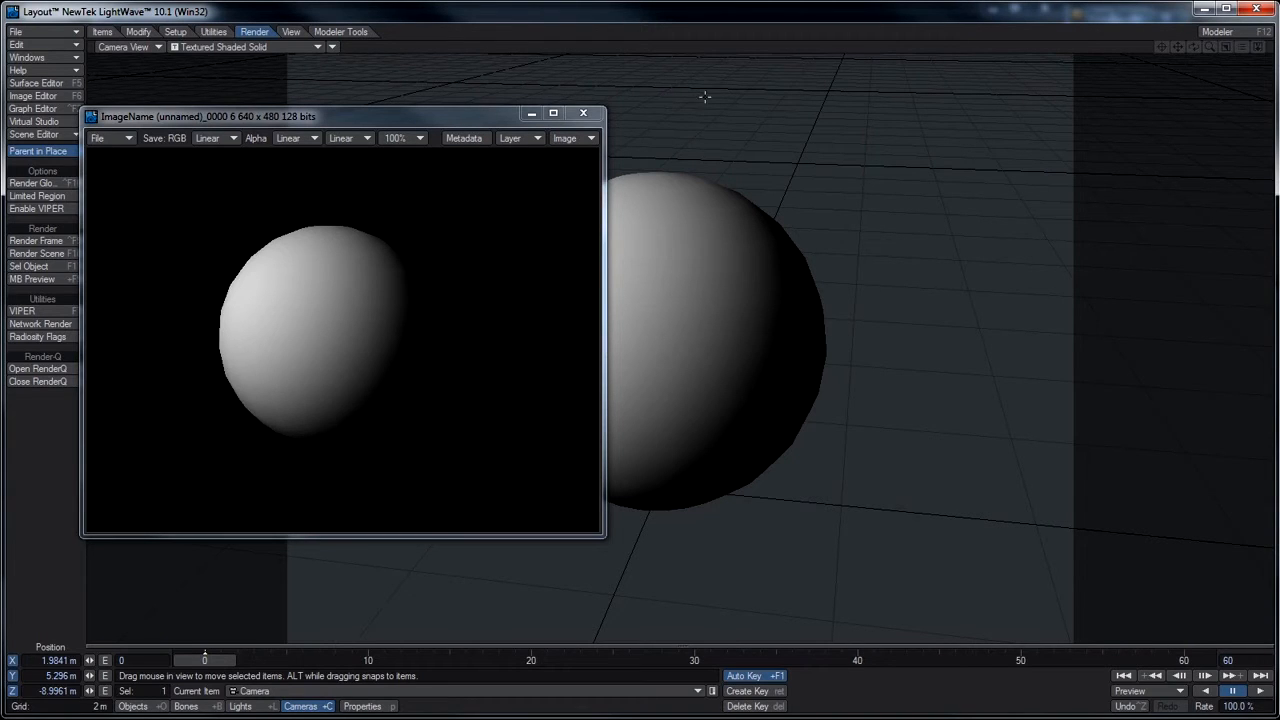
drag(474, 116, 500, 216)
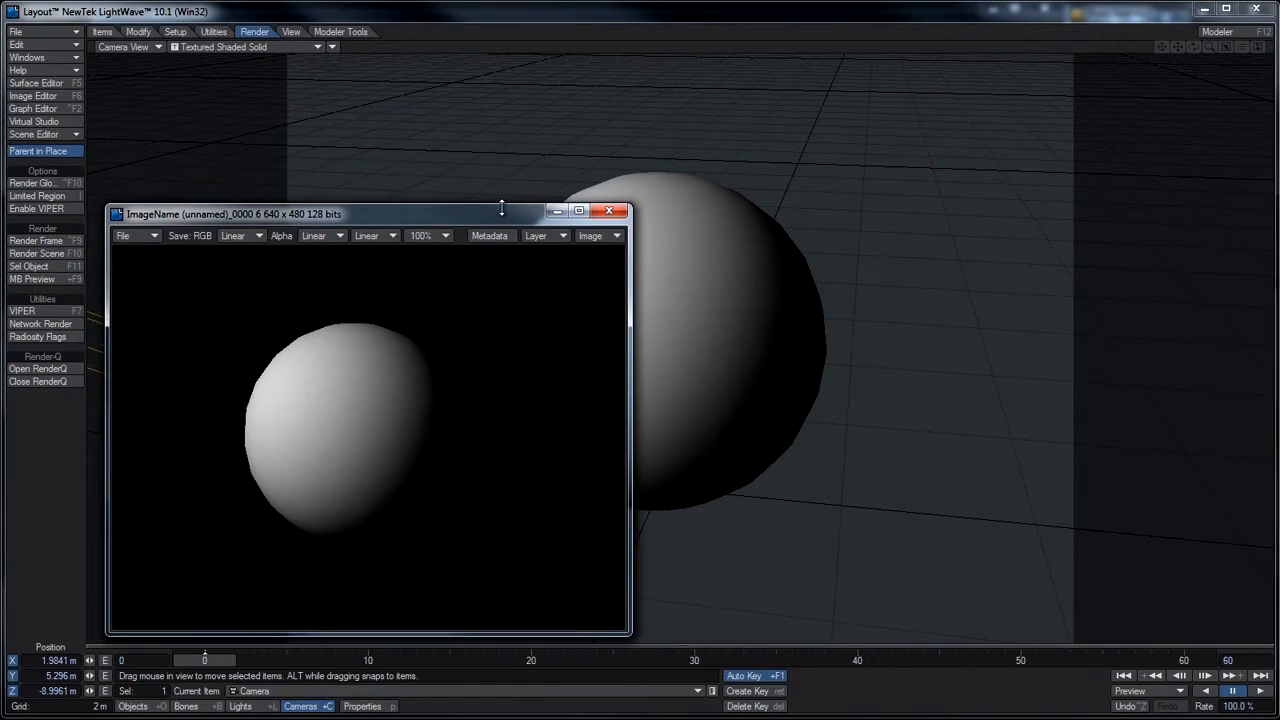
- Set the Ball surface's reflection to 100% and diffuse to 0%, and render the frame
key(F5)
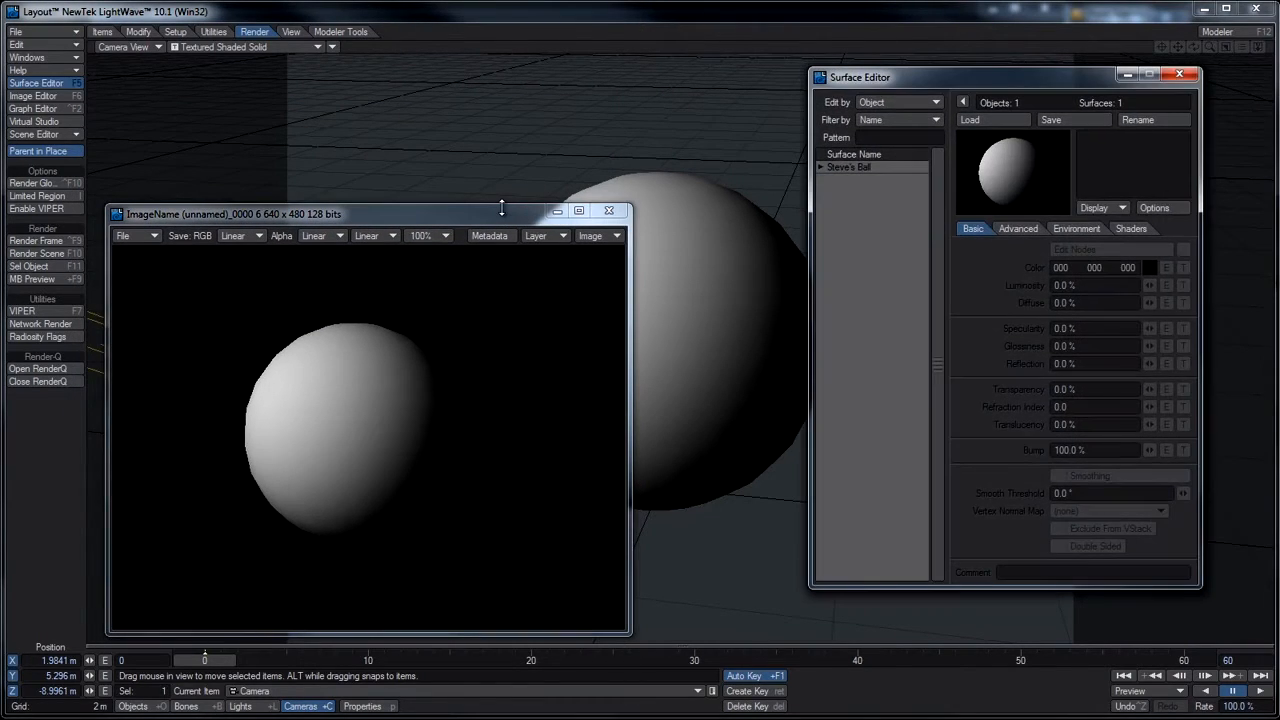
click(819, 167)
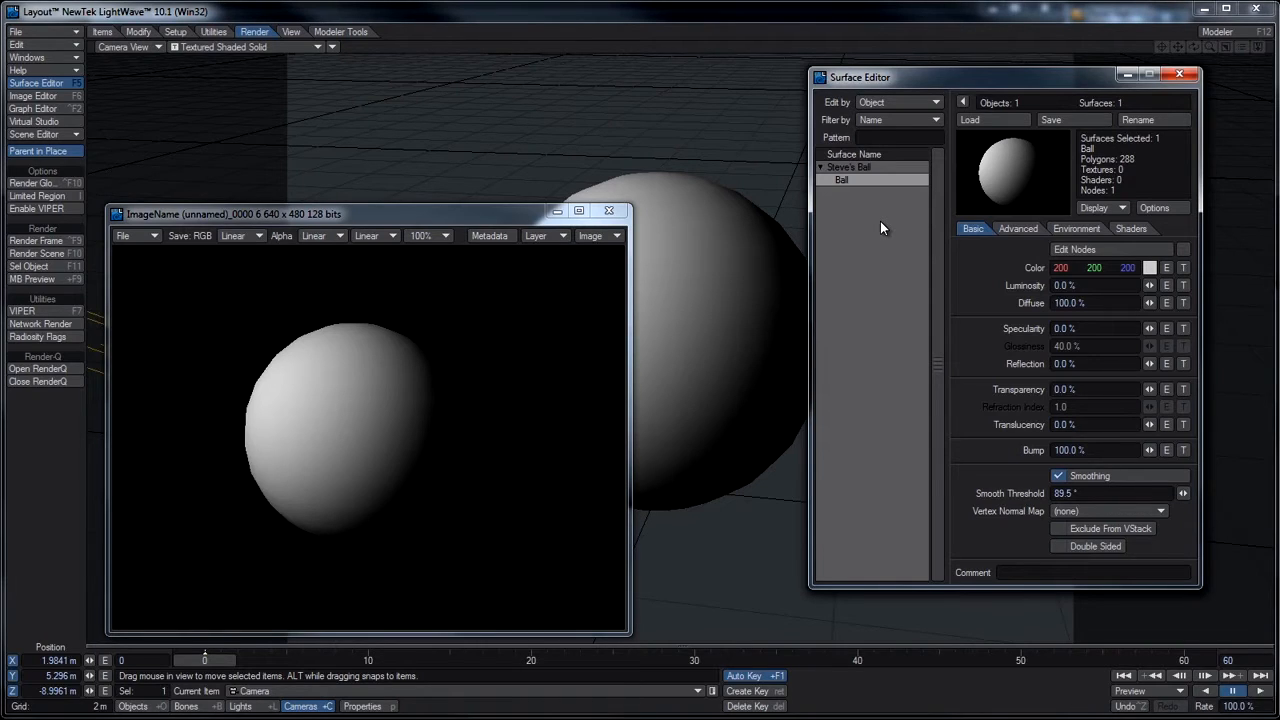
click(1088, 365)
text(100)
key(Tab)
click(1078, 303)
text(0)
key(Return)
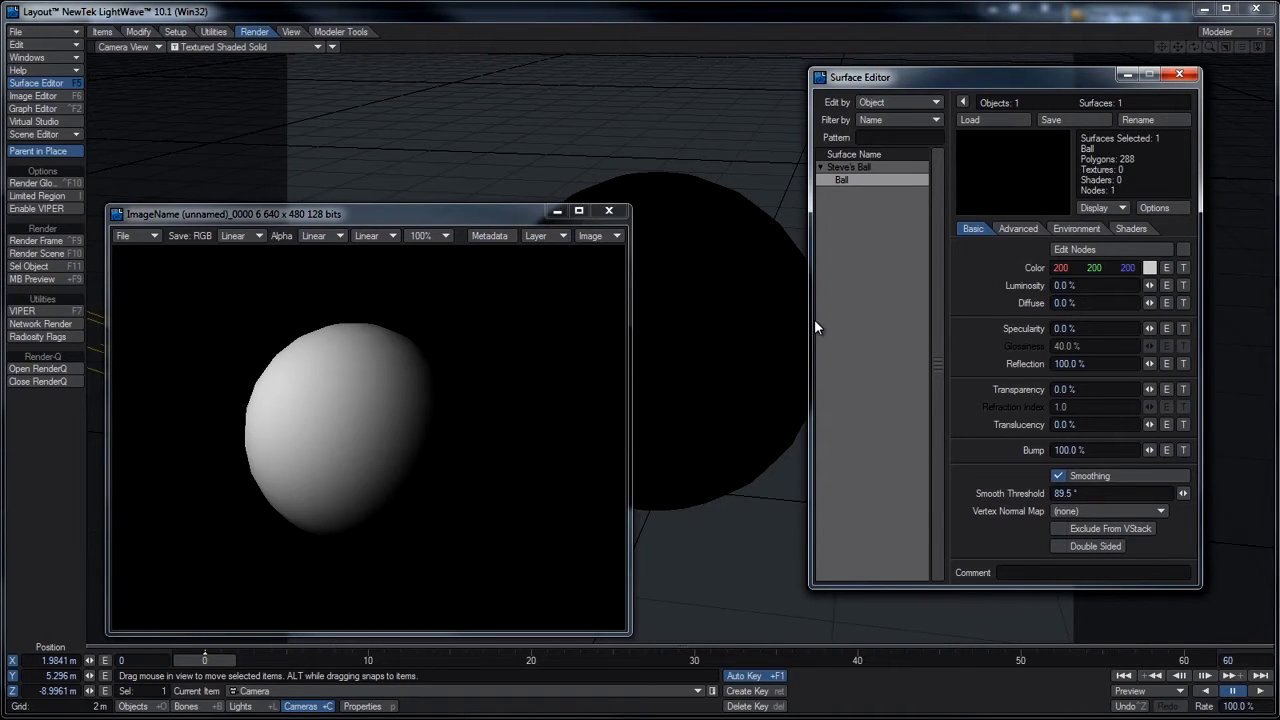
click(892, 281)
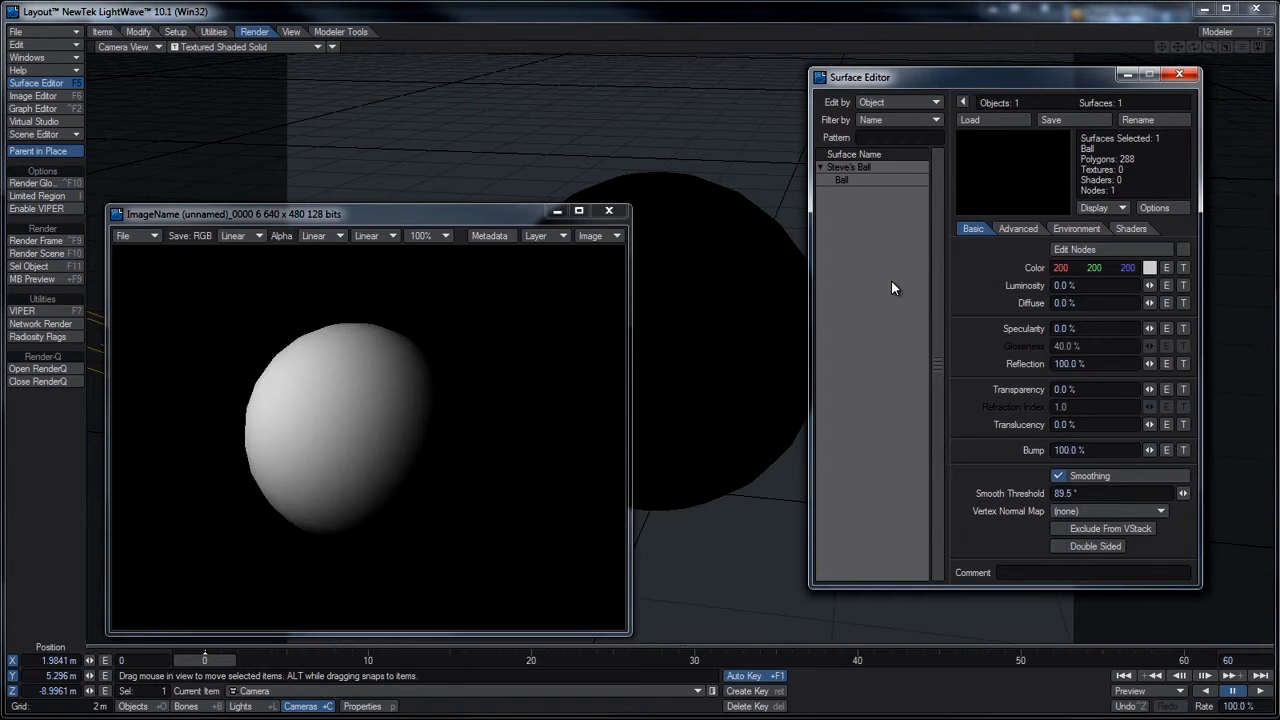
key(F9)
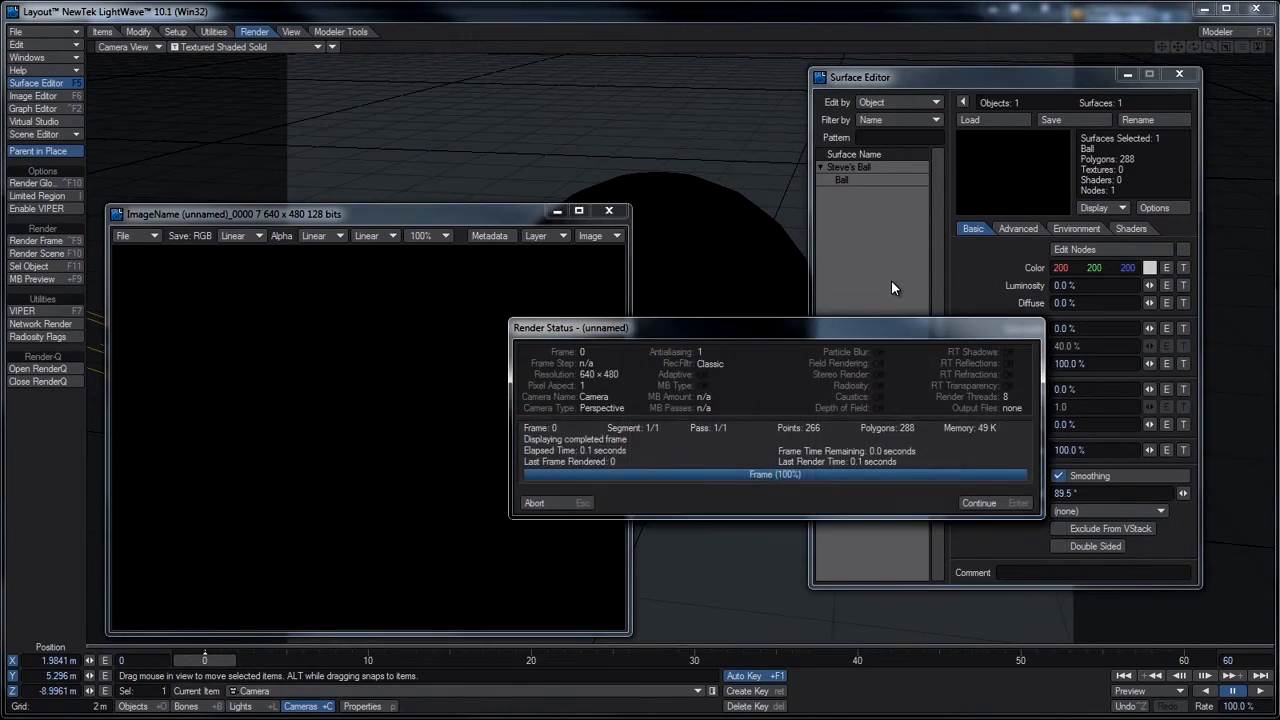
click(534, 503)
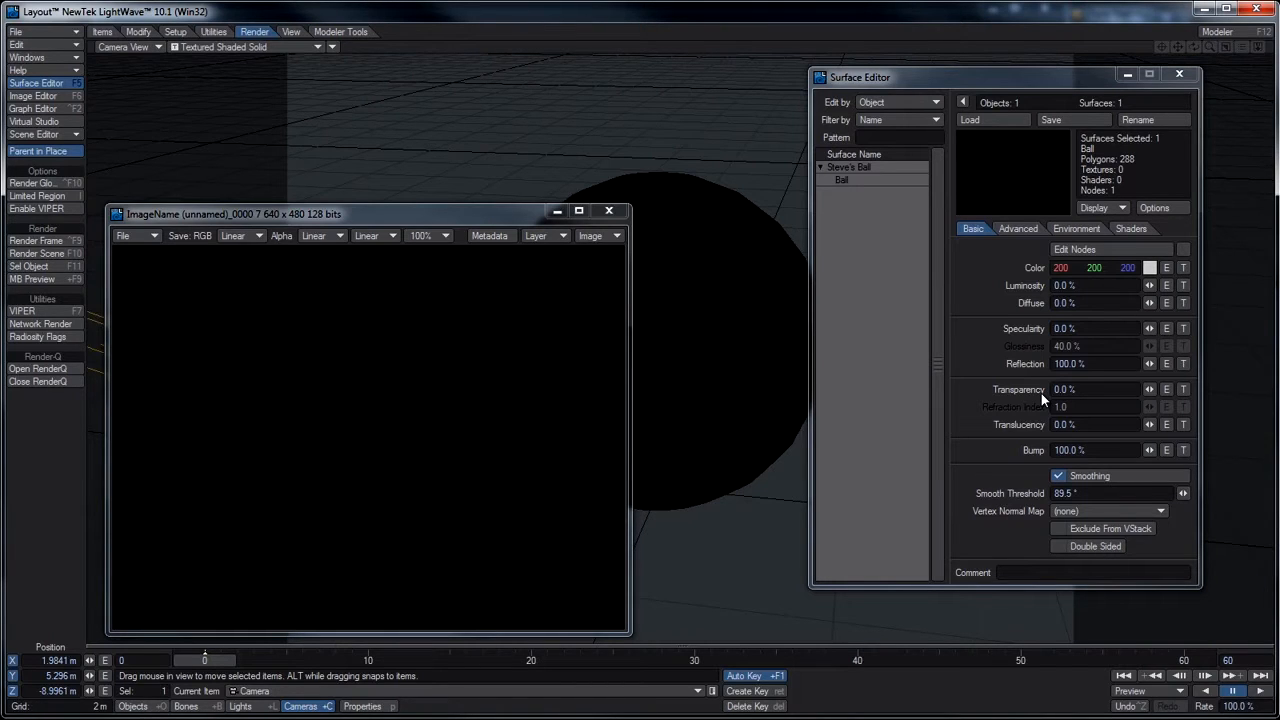
- Open the properties of the scene's light
click(266, 706)
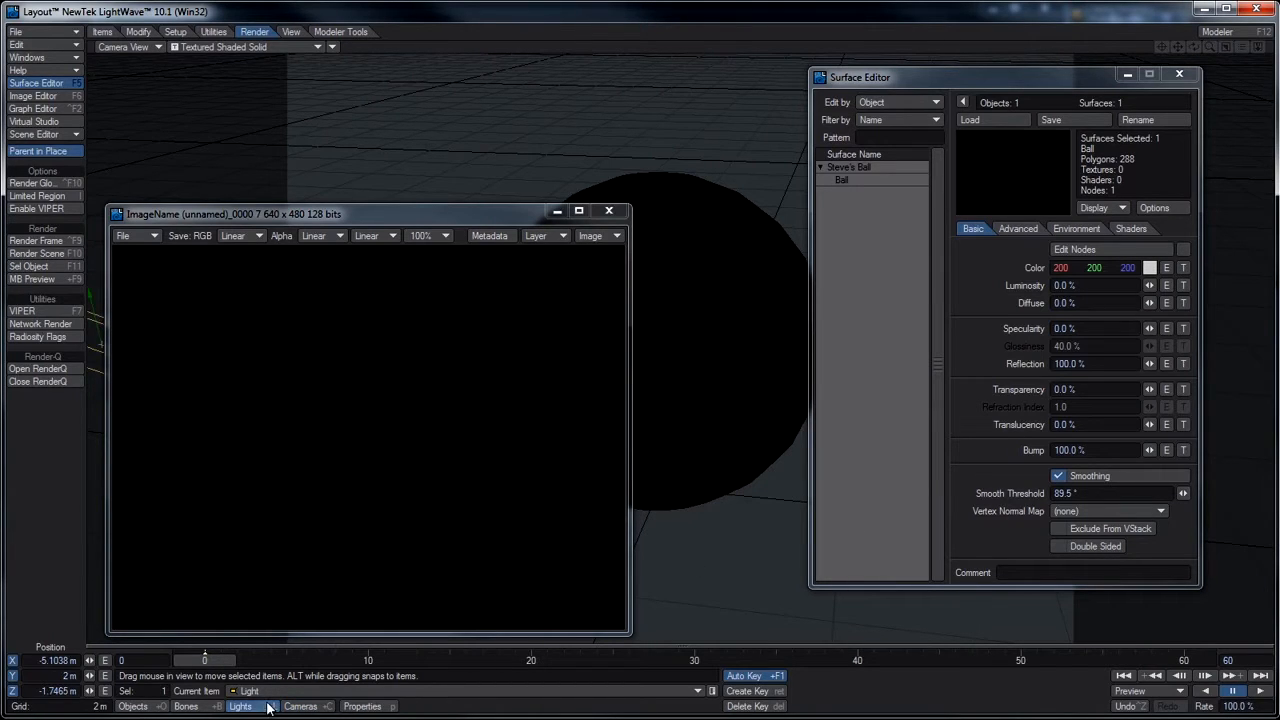
click(362, 707)
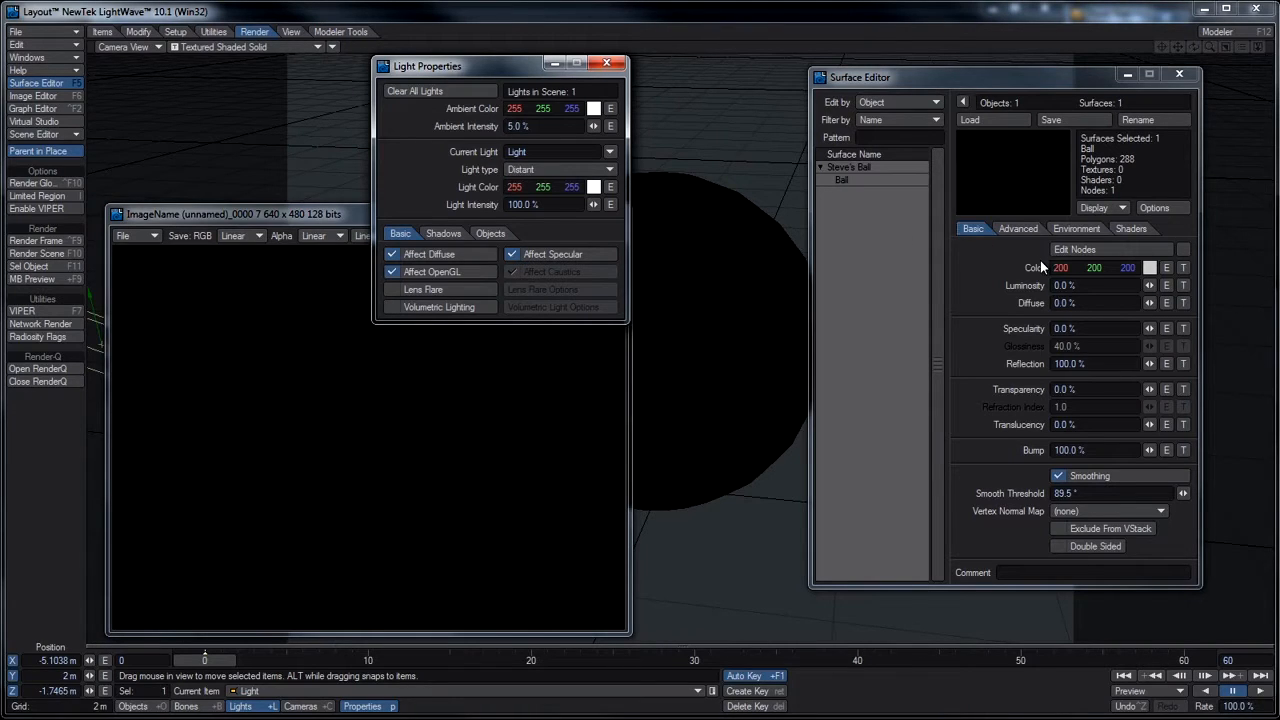
- Set the Ball surface's diffuse to 100% and reflection to 0%, and render the frame again
drag(1146, 305, 1166, 307)
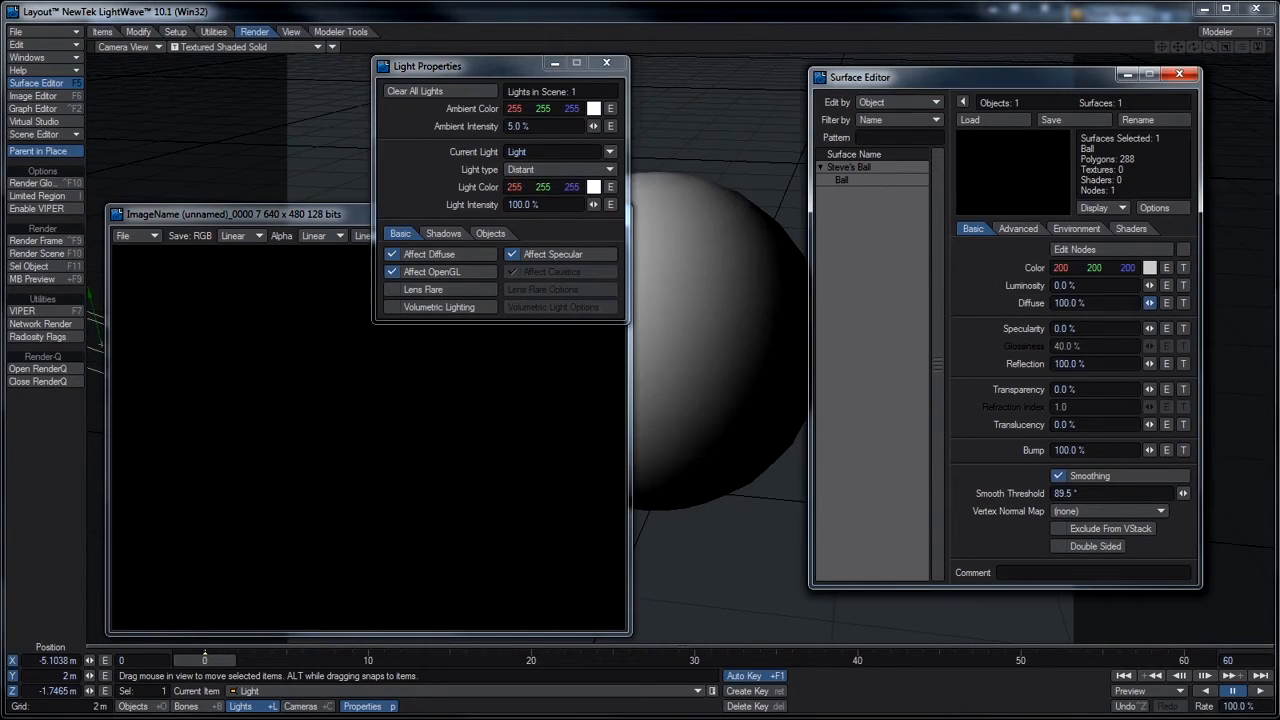
drag(1149, 362, 1110, 363)
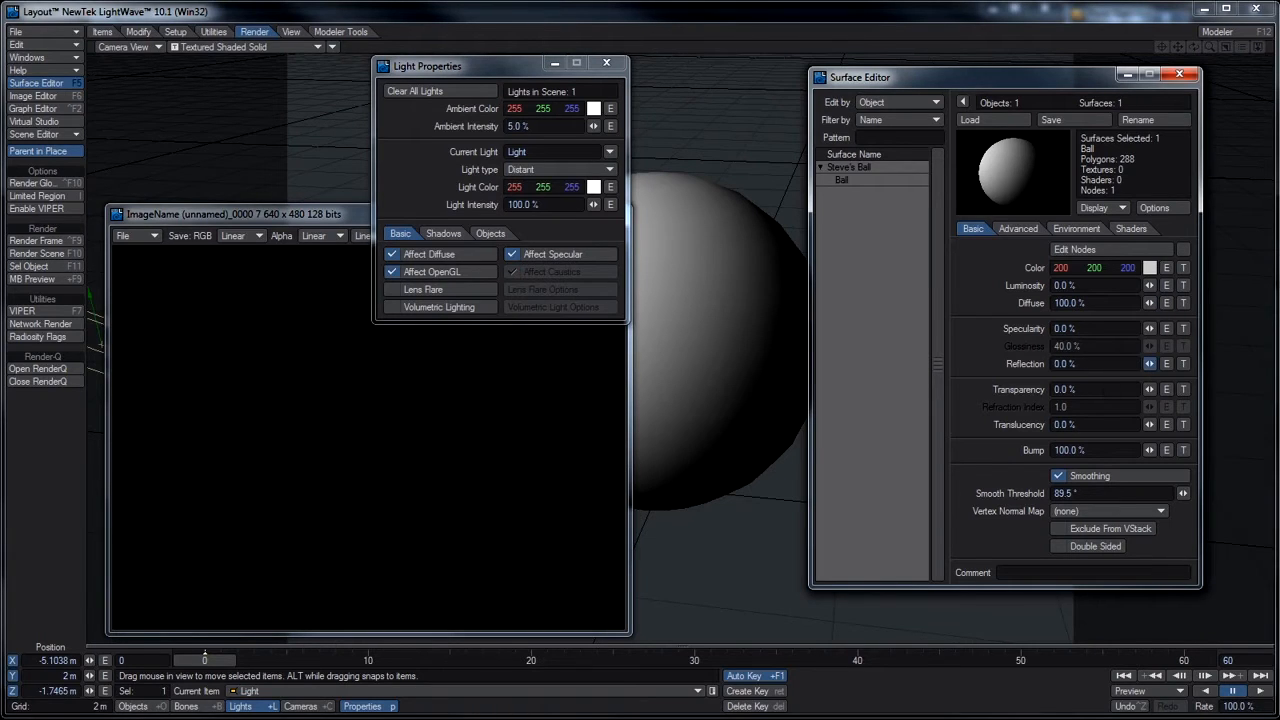
key(F9)
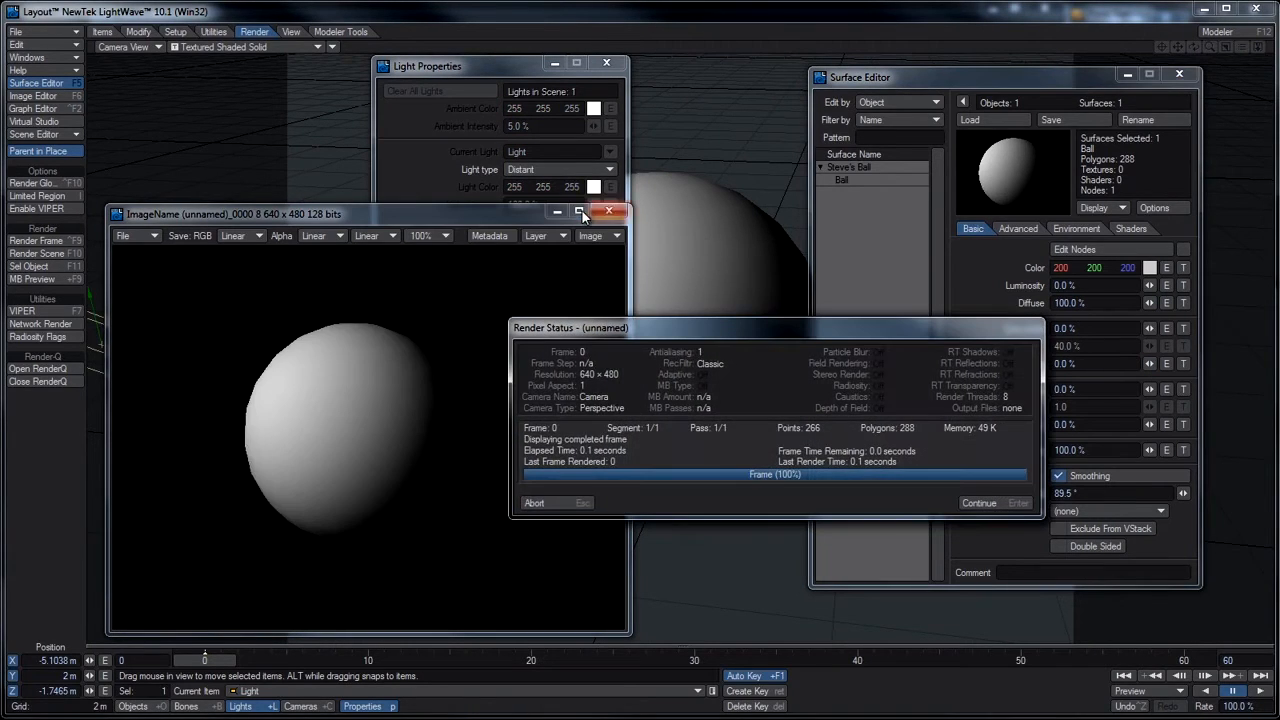
click(547, 502)
drag(497, 64, 648, 62)
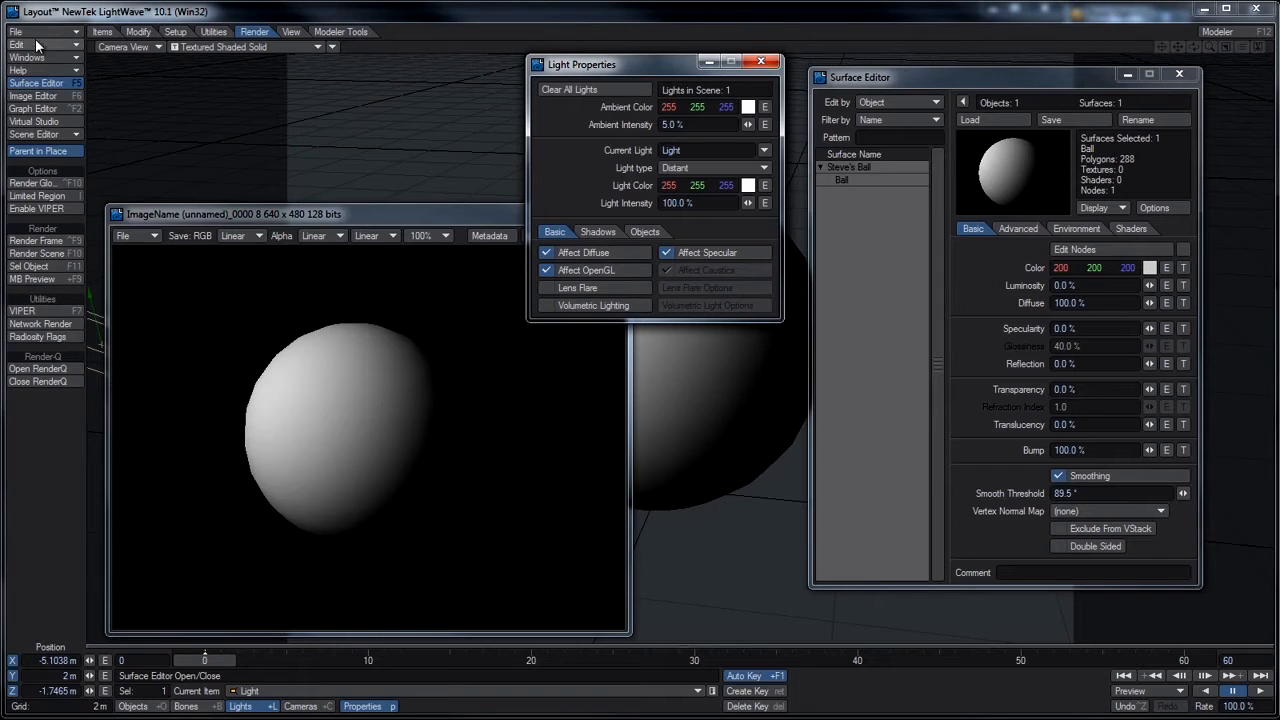
click(37, 131)
click(30, 135)
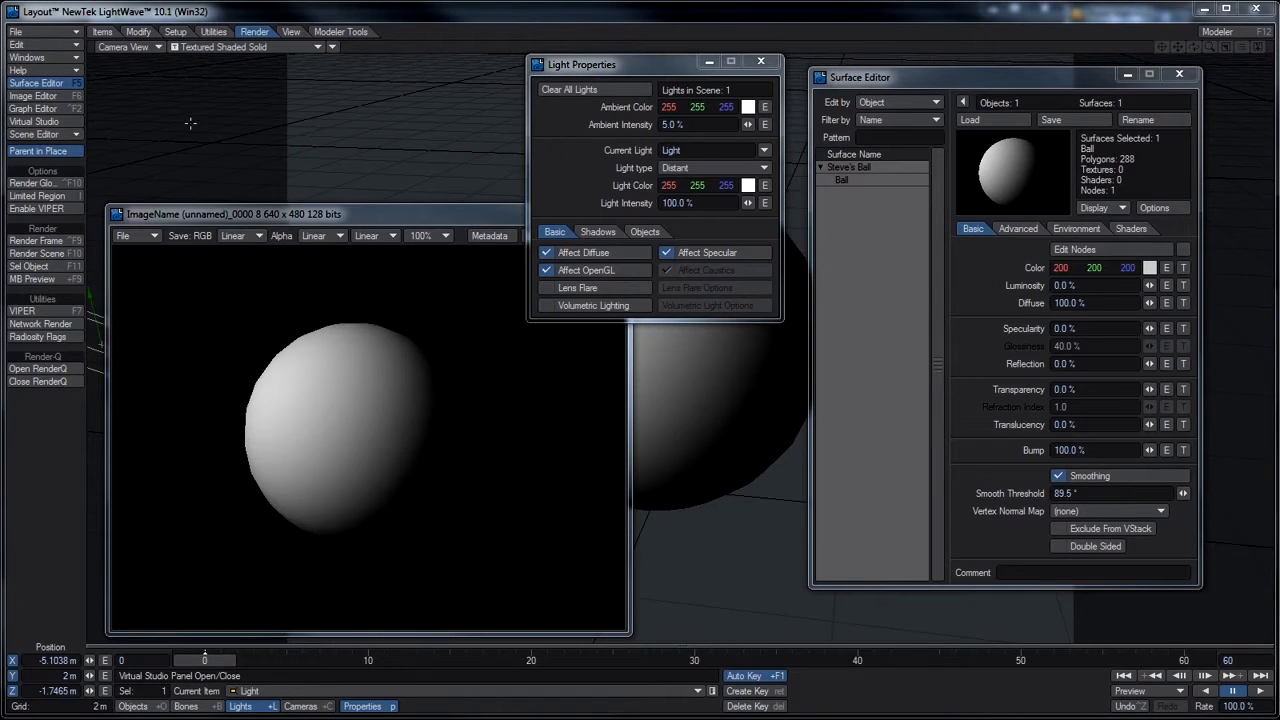
drag(661, 262, 616, 199)
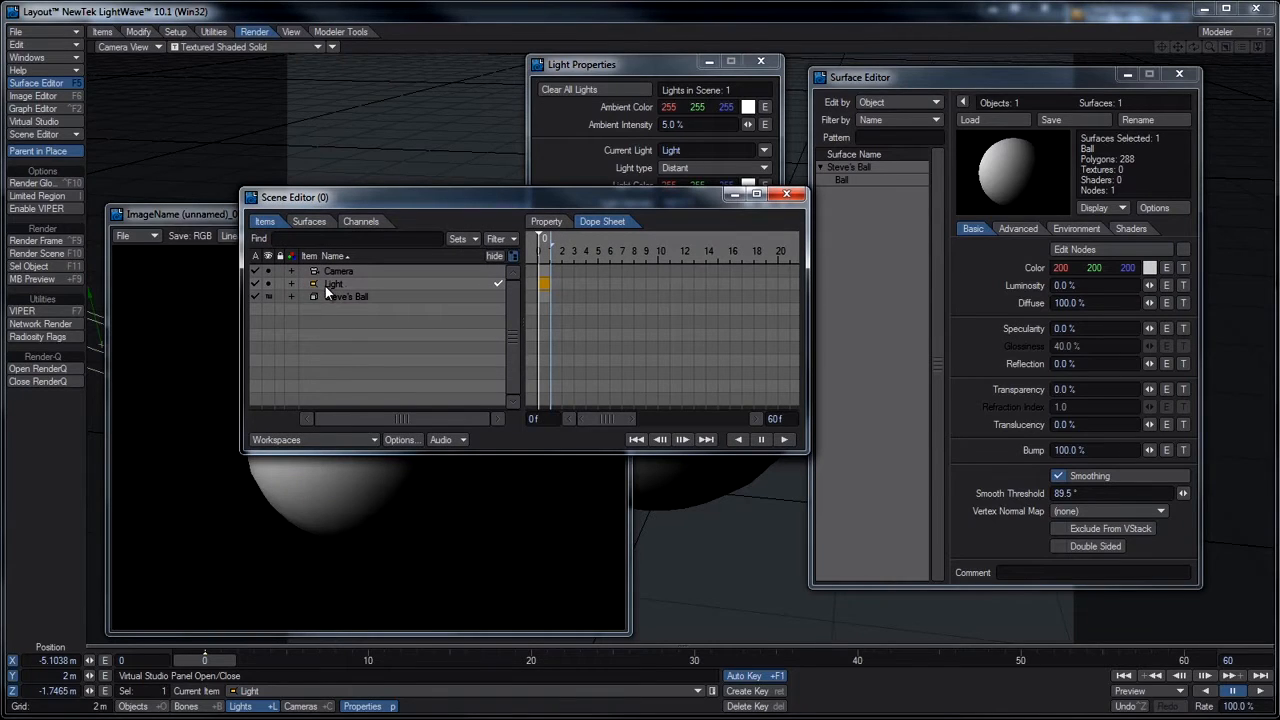
click(786, 193)
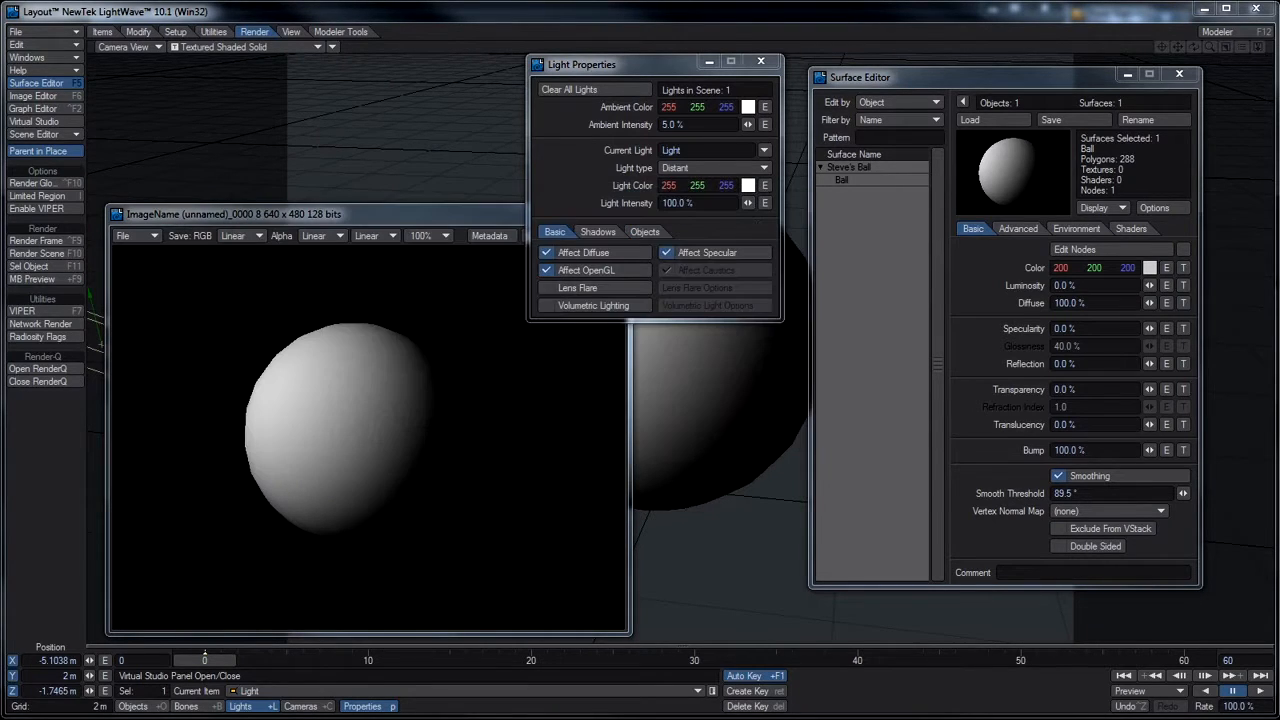
- Turn off Affect Diffuse for the light, render the frame and move the light properties clear of the render
click(592, 253)
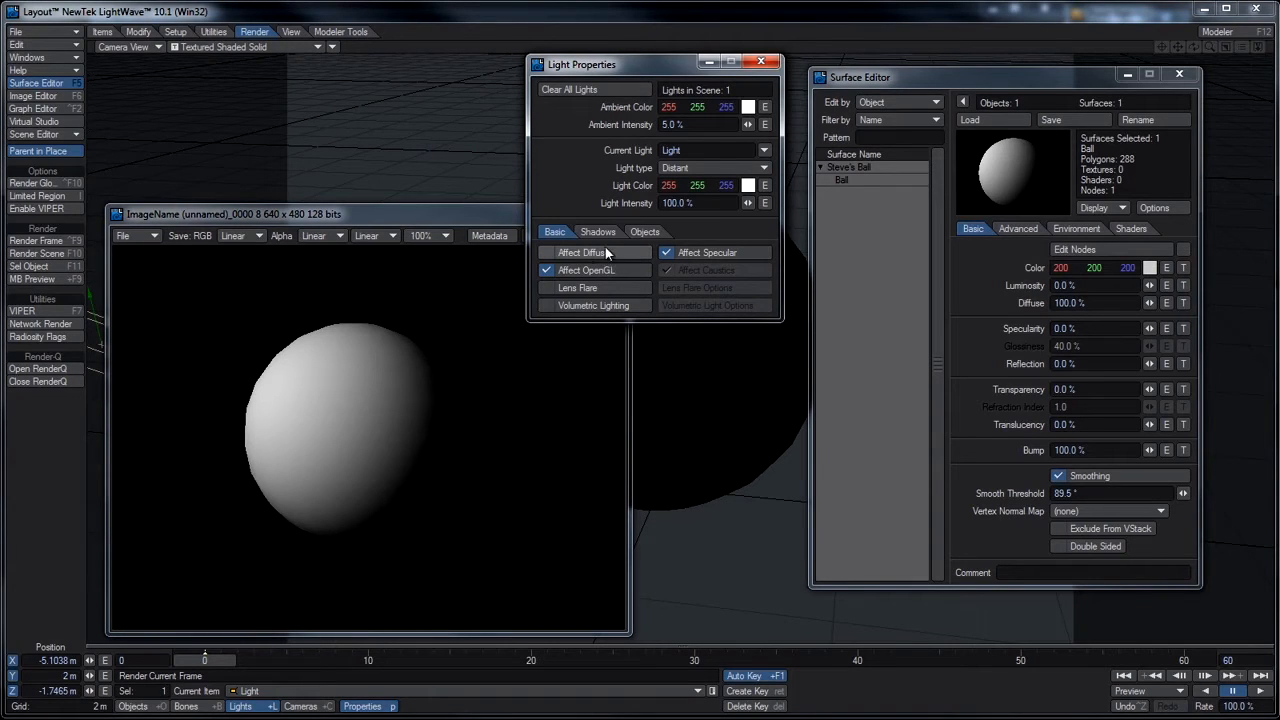
key(F9)
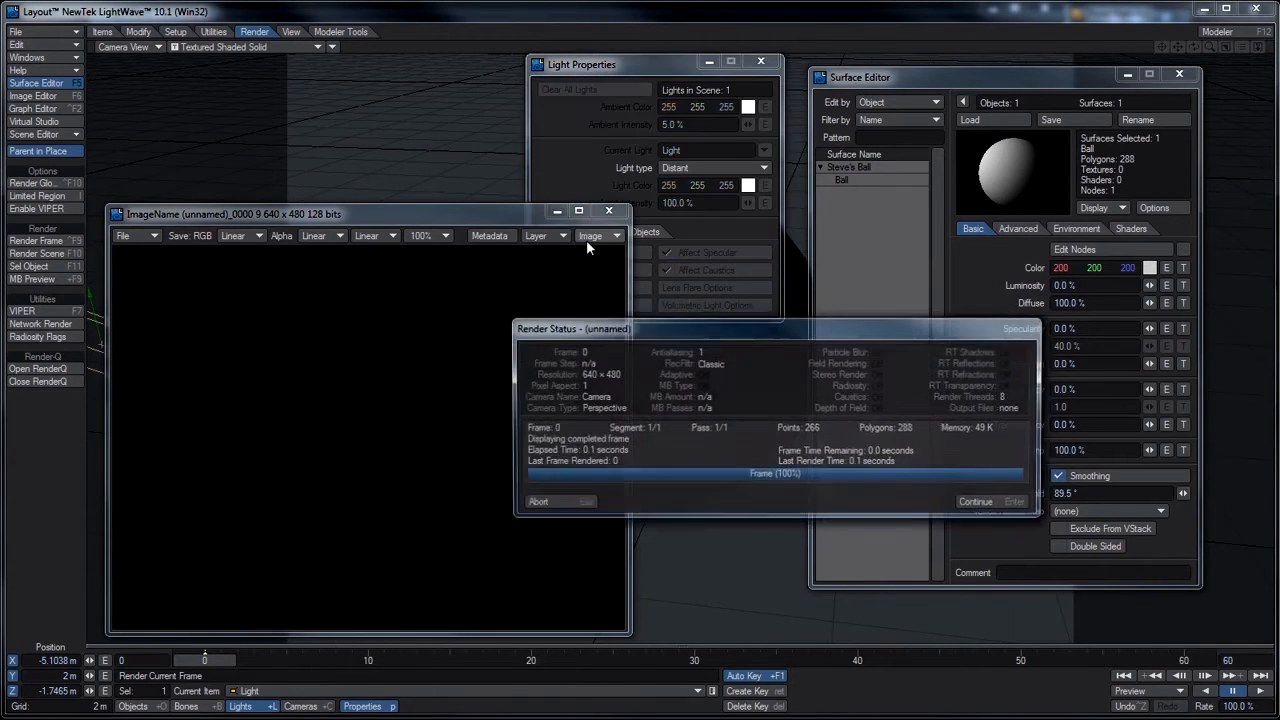
click(560, 504)
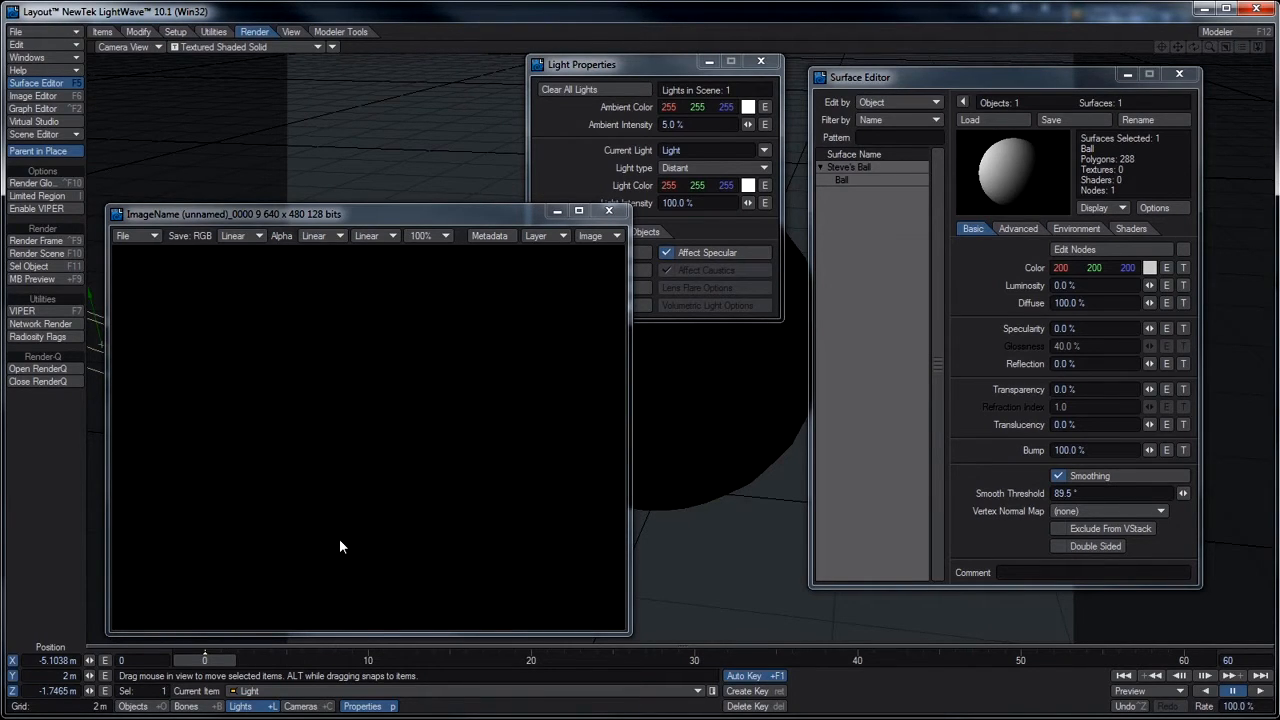
drag(618, 63, 687, 39)
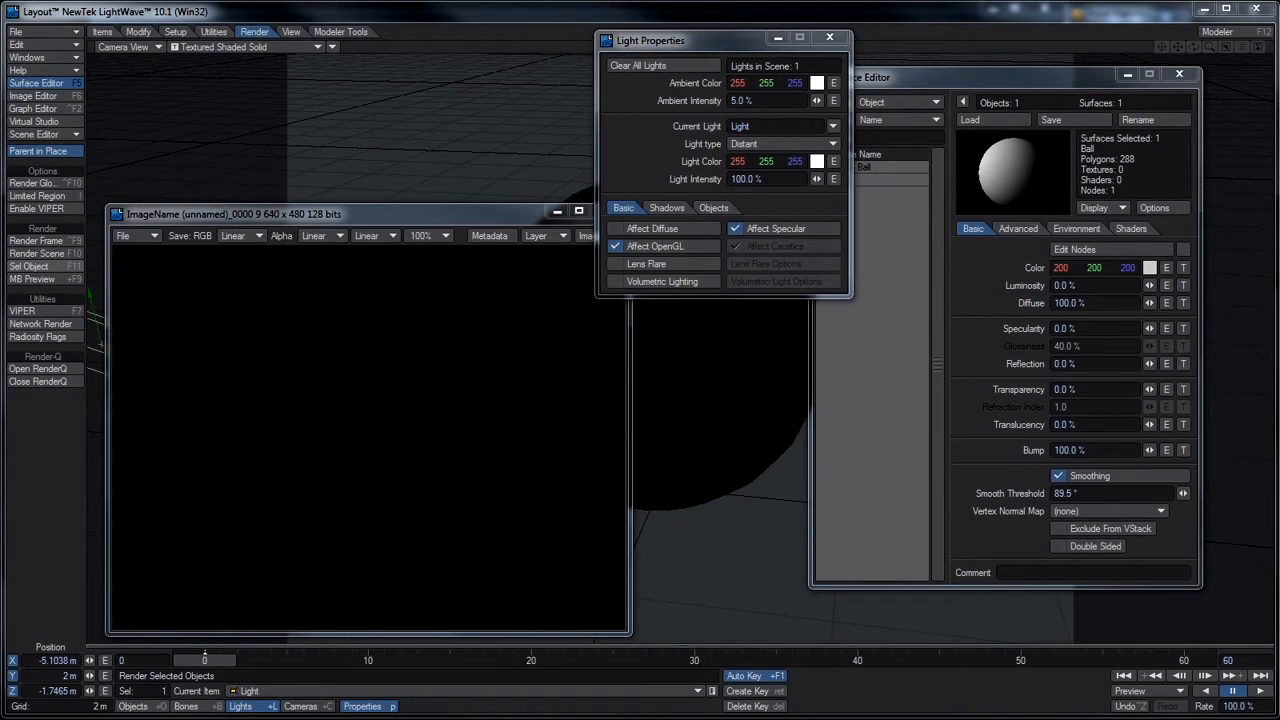
- Switch to Photoshop and open the reference photo BSG_Van_Apr23_0071 from the Bsg folder on the Shares (S:) drive
drag(0, 34, 750, 15)
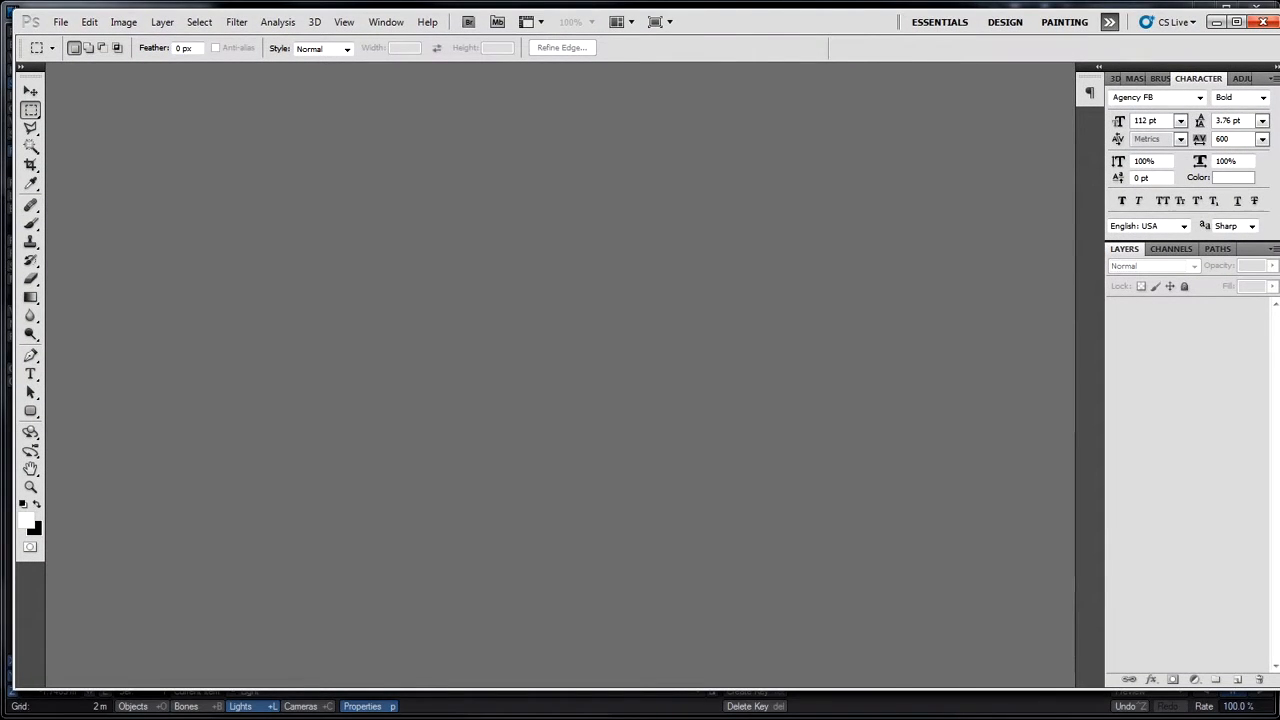
double_click(167, 446)
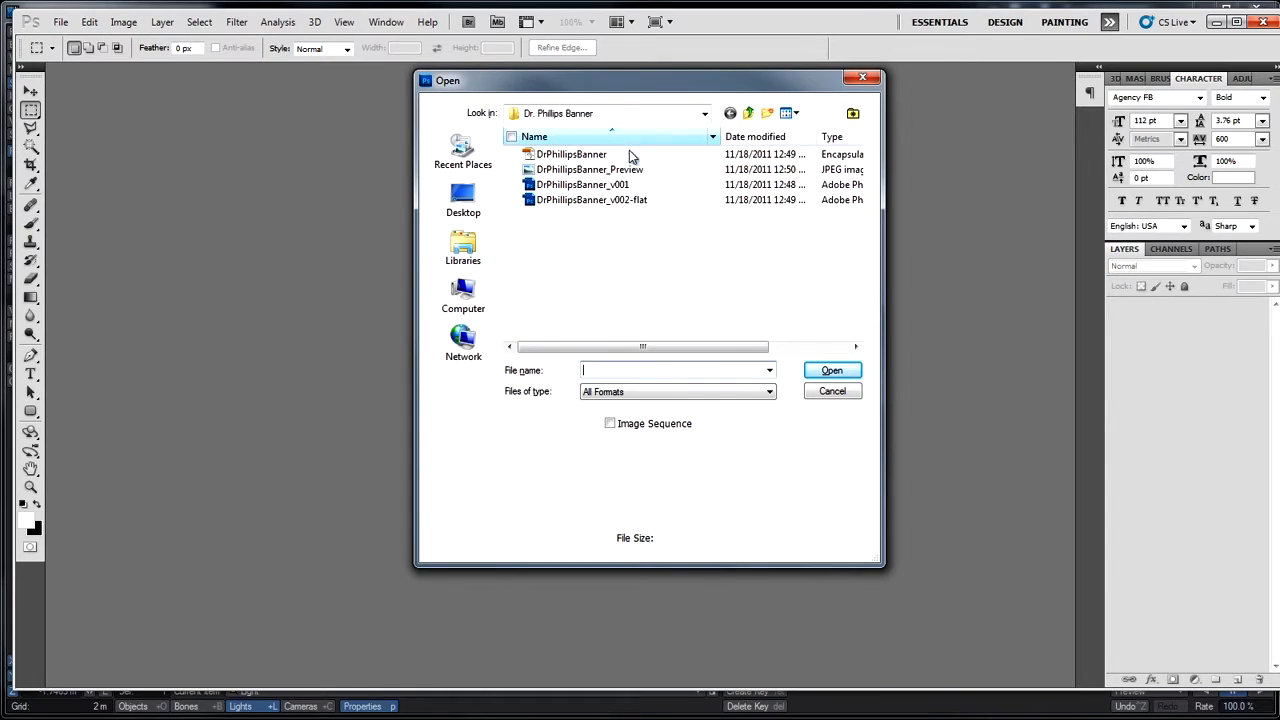
click(749, 114)
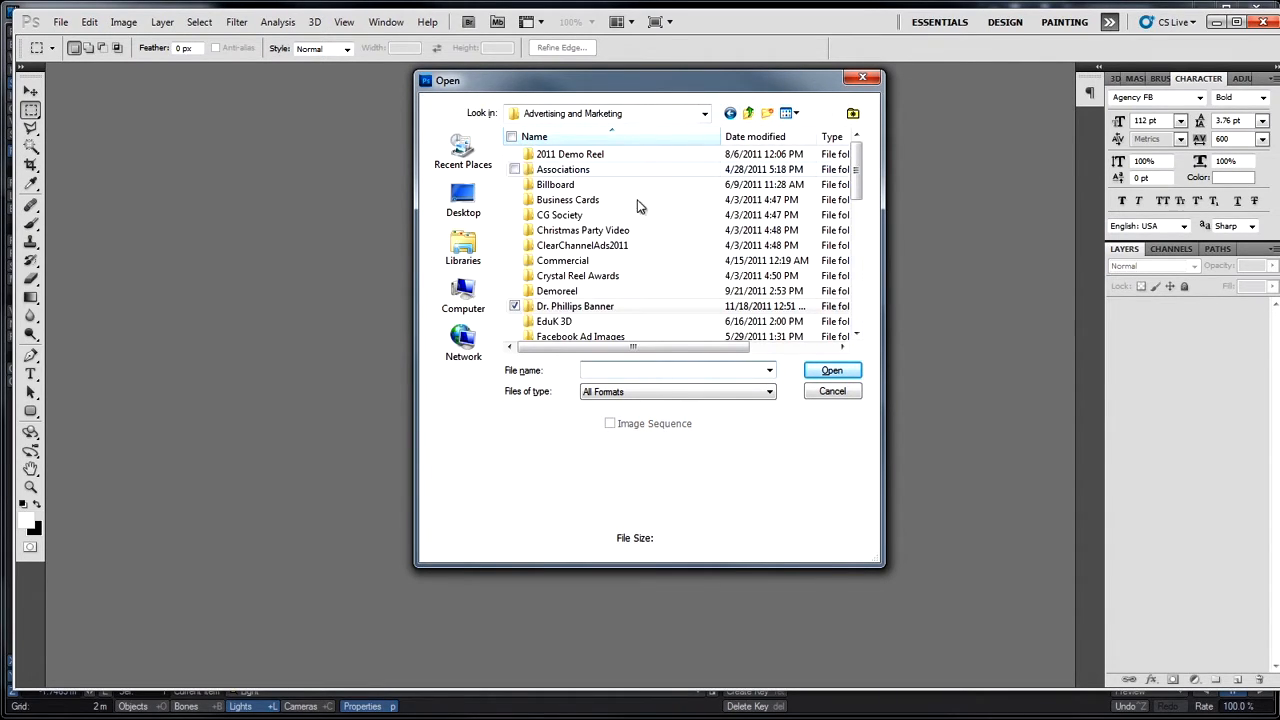
click(749, 114)
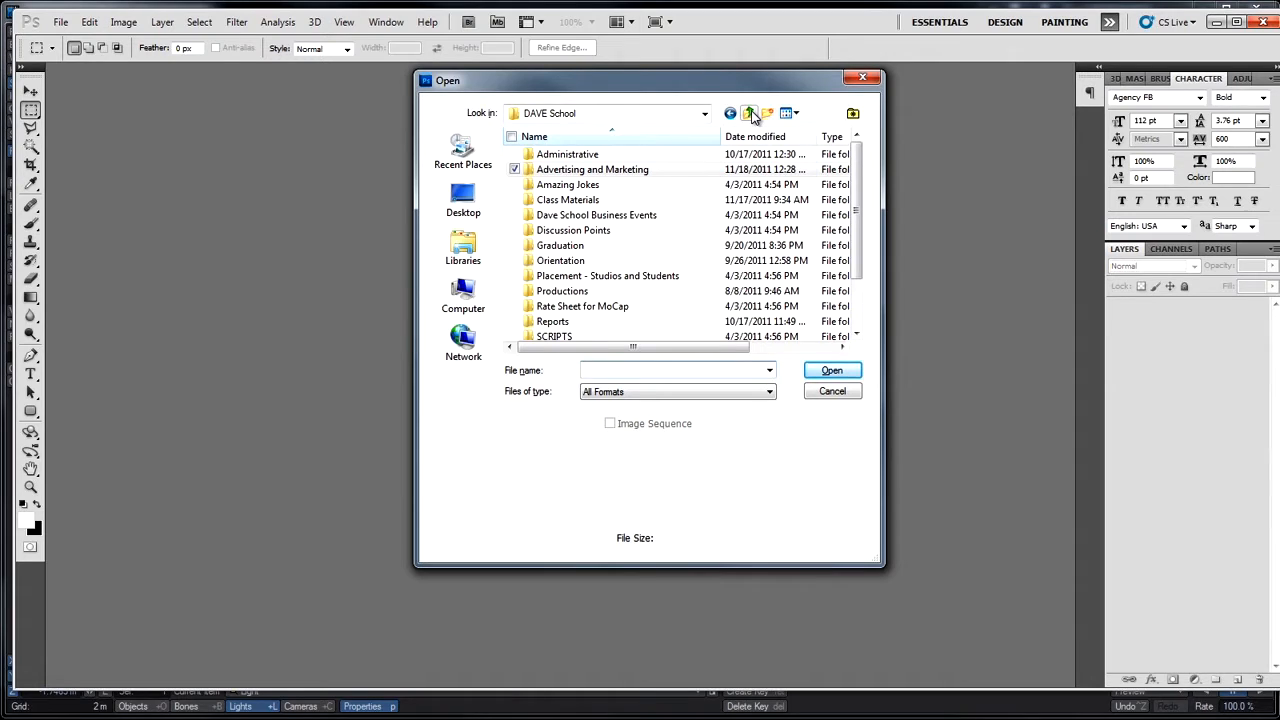
click(751, 115)
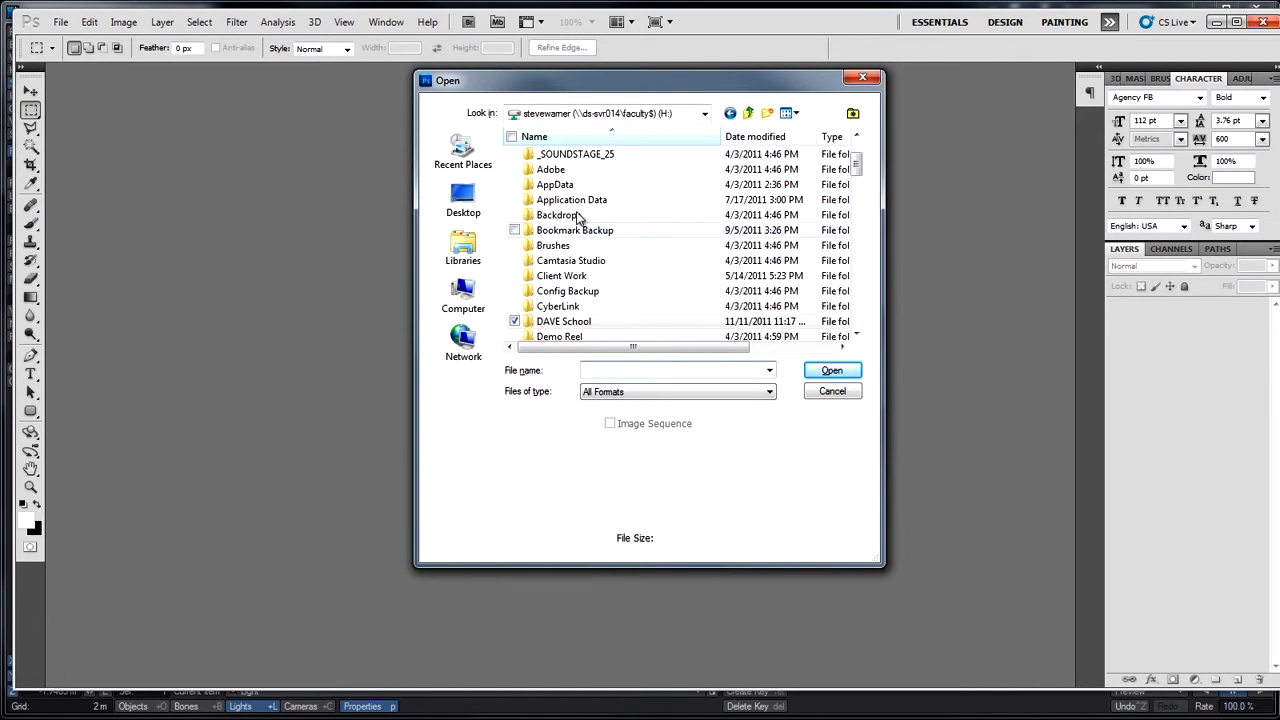
click(462, 295)
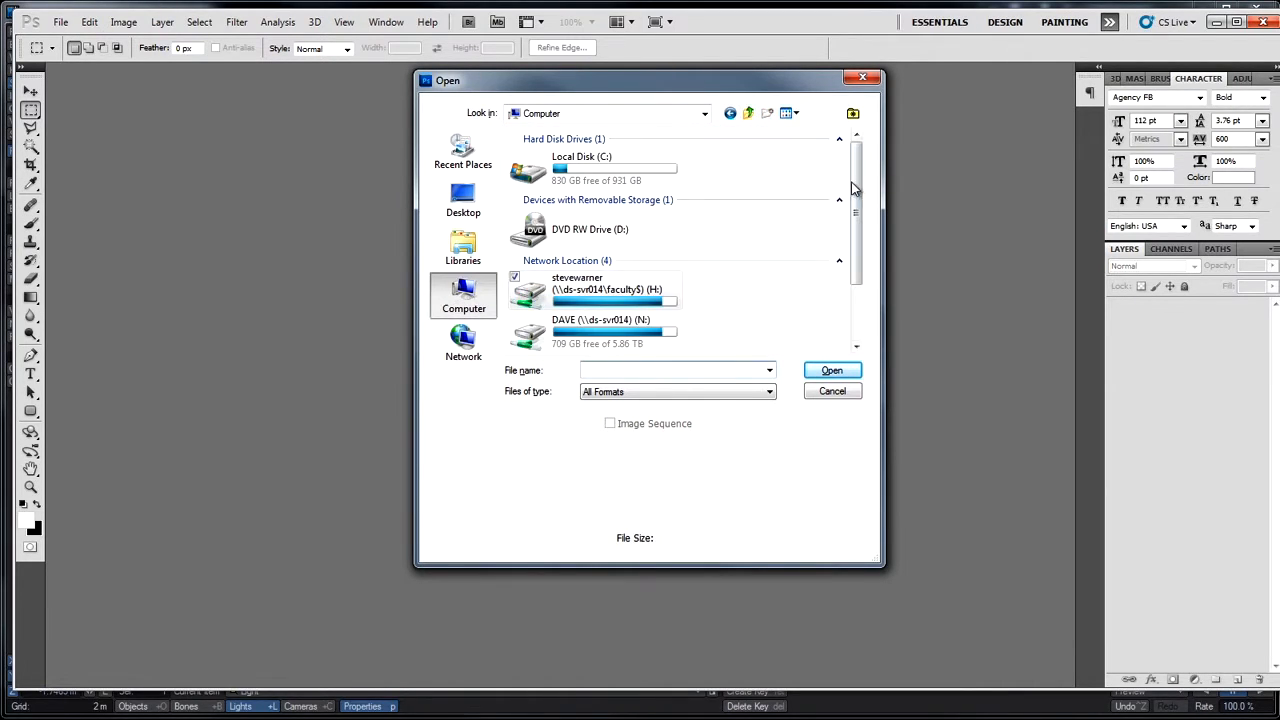
scroll(810, 220, down, 2)
double_click(603, 287)
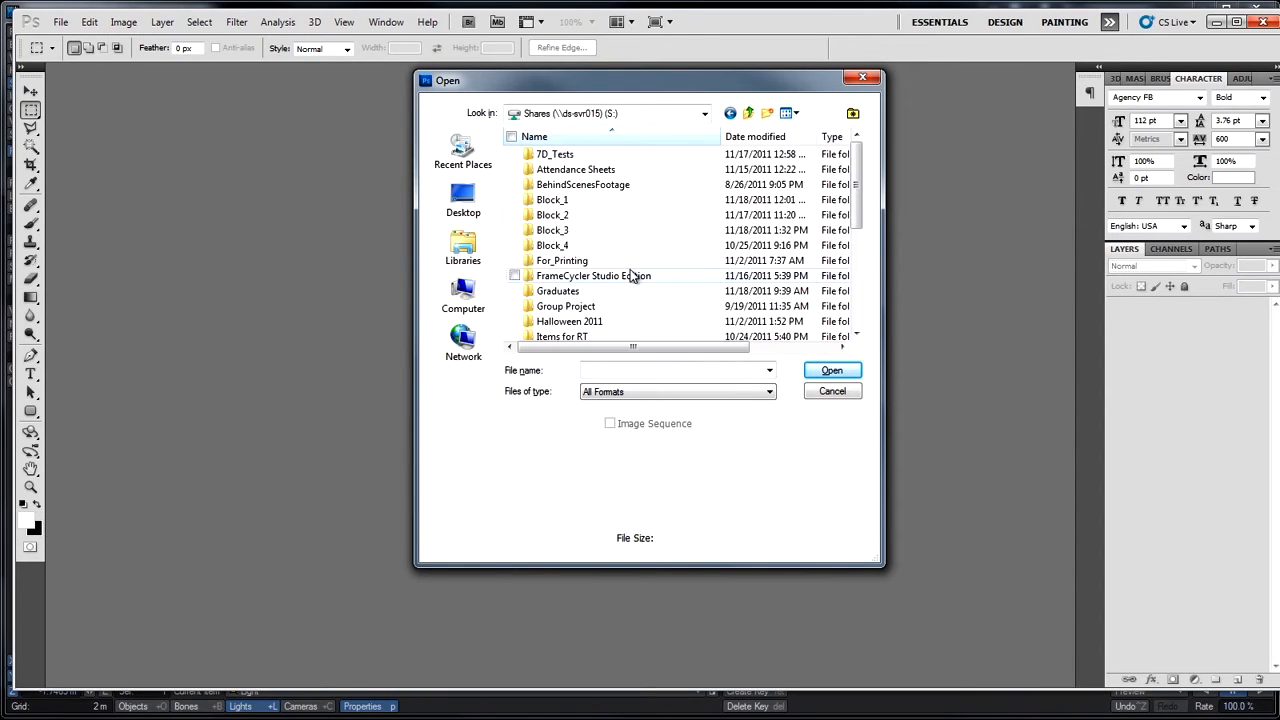
scroll(855, 243, down, 1)
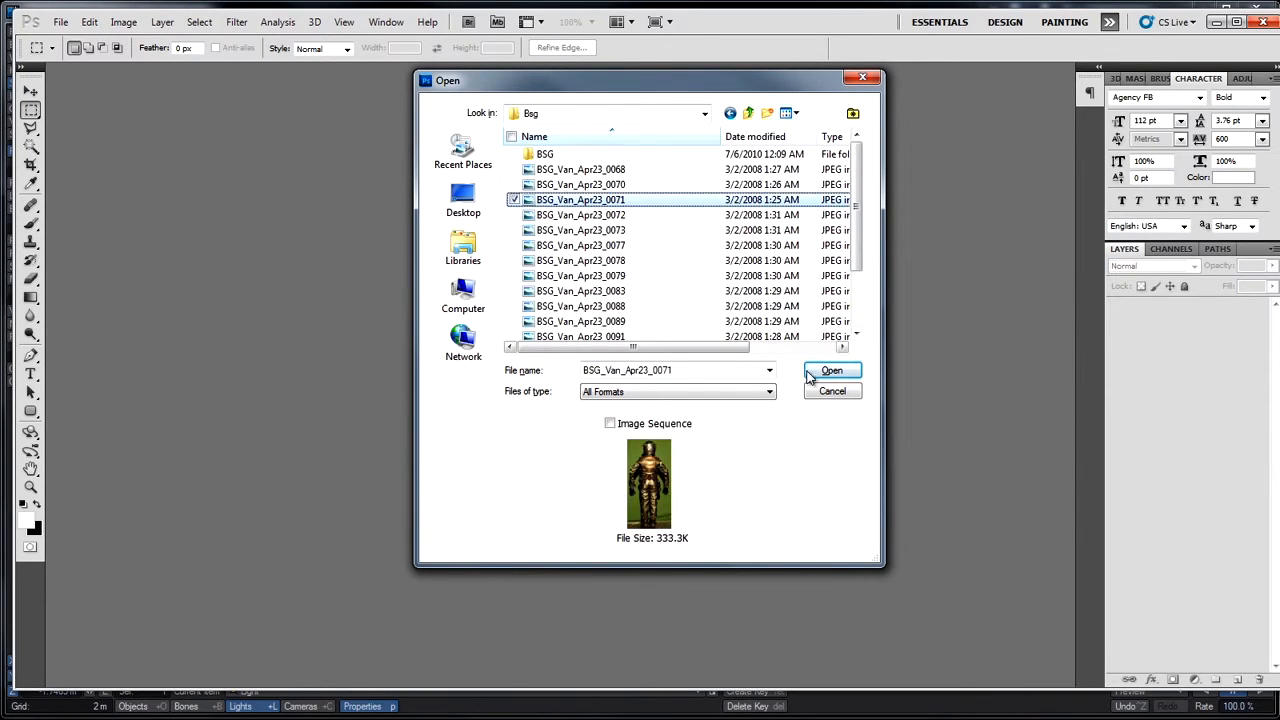
click(832, 370)
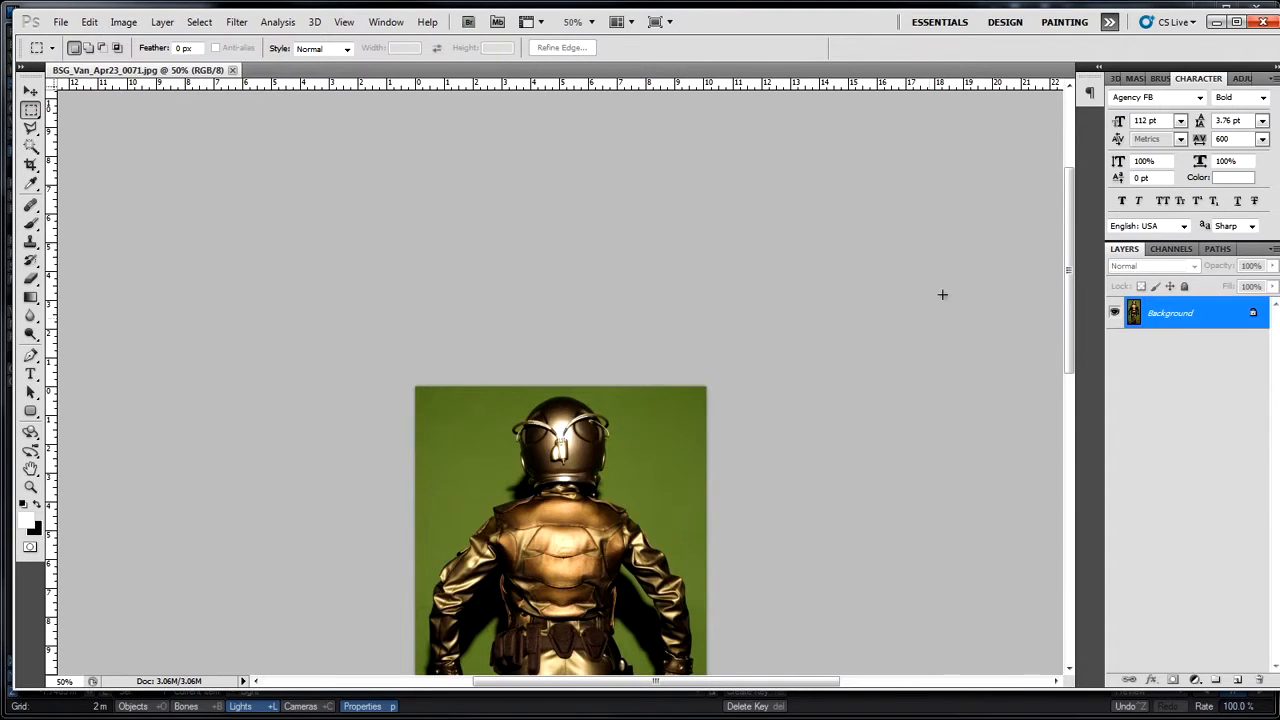
drag(1068, 218, 1068, 328)
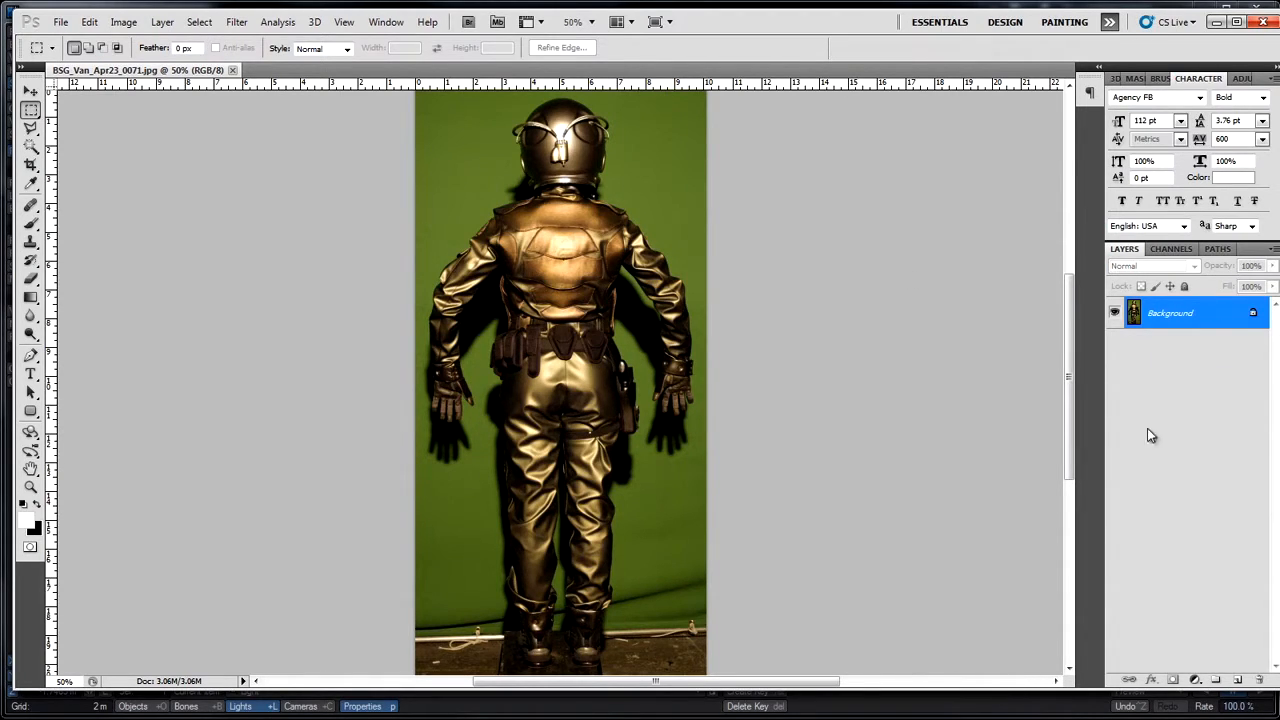
- Add a Levels adjustment layer over the photo and lower its white output level to 153
click(1195, 680)
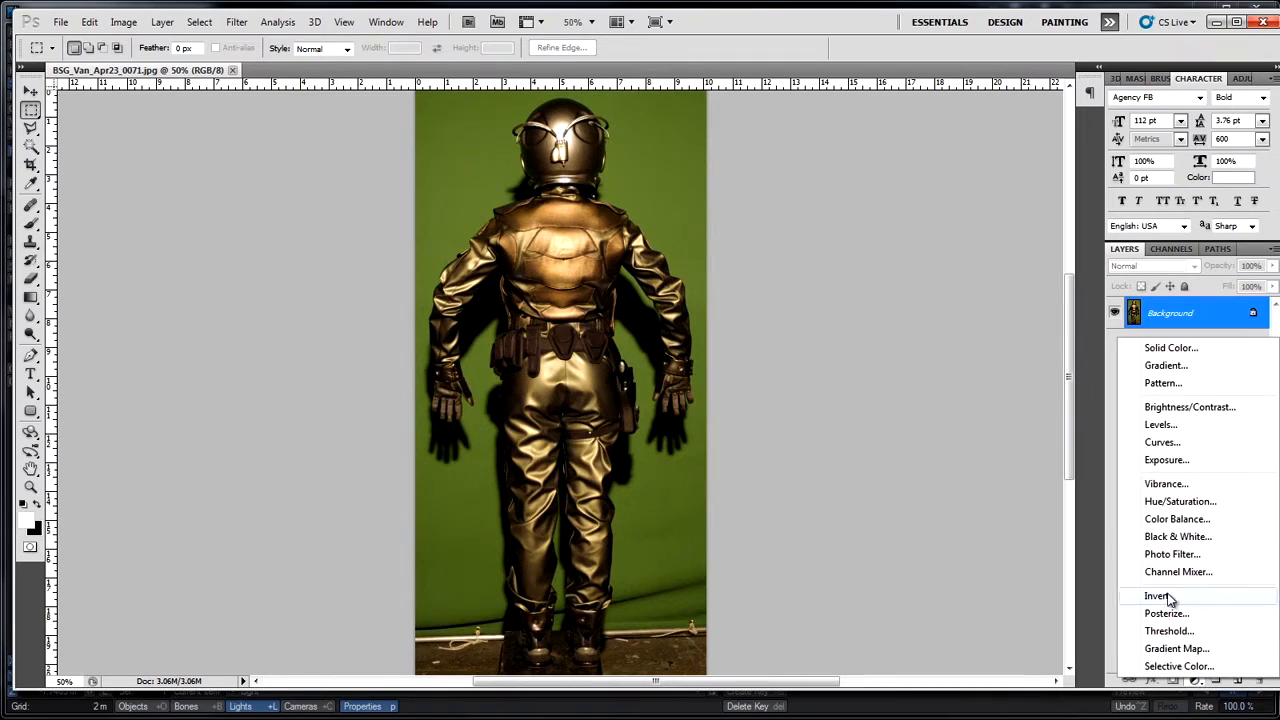
click(1160, 424)
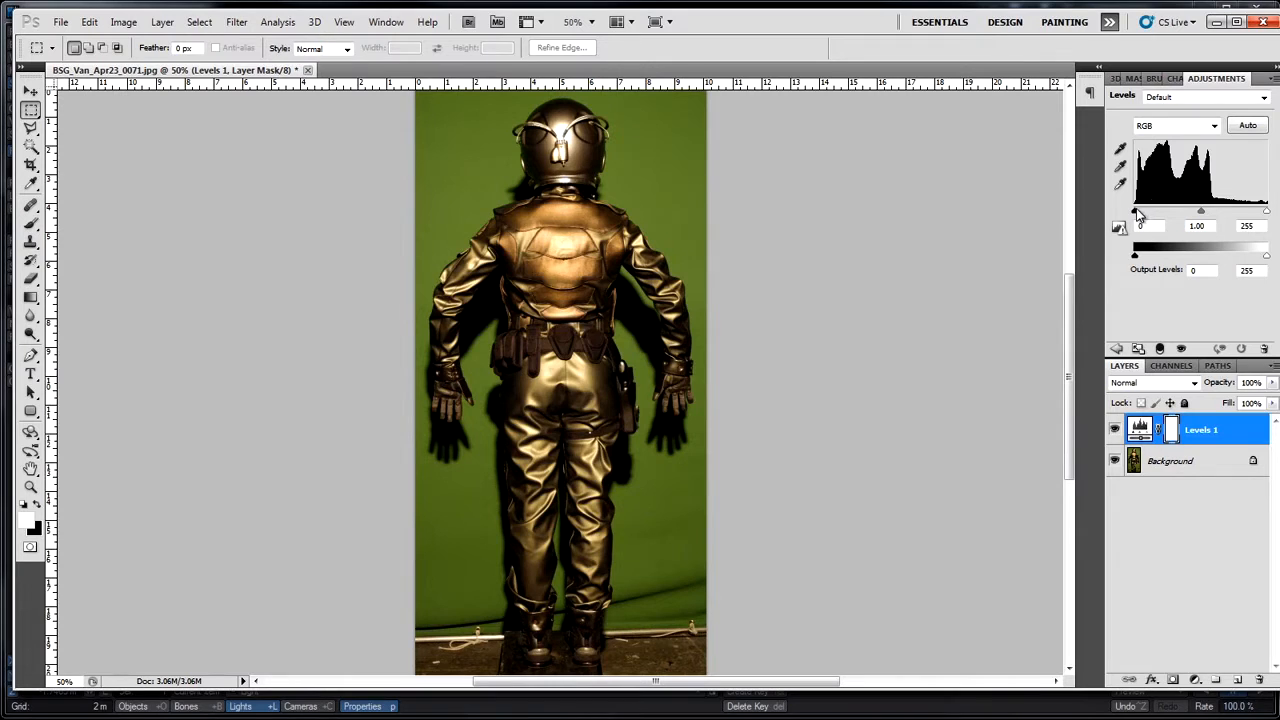
mouse_move(1266, 210)
mouse_down()
mouse_move(1183, 218)
mouse_move(1278, 217)
mouse_up()
mouse_move(1135, 212)
mouse_down()
mouse_move(1203, 217)
mouse_move(1114, 216)
mouse_up()
drag(1267, 260, 1213, 259)
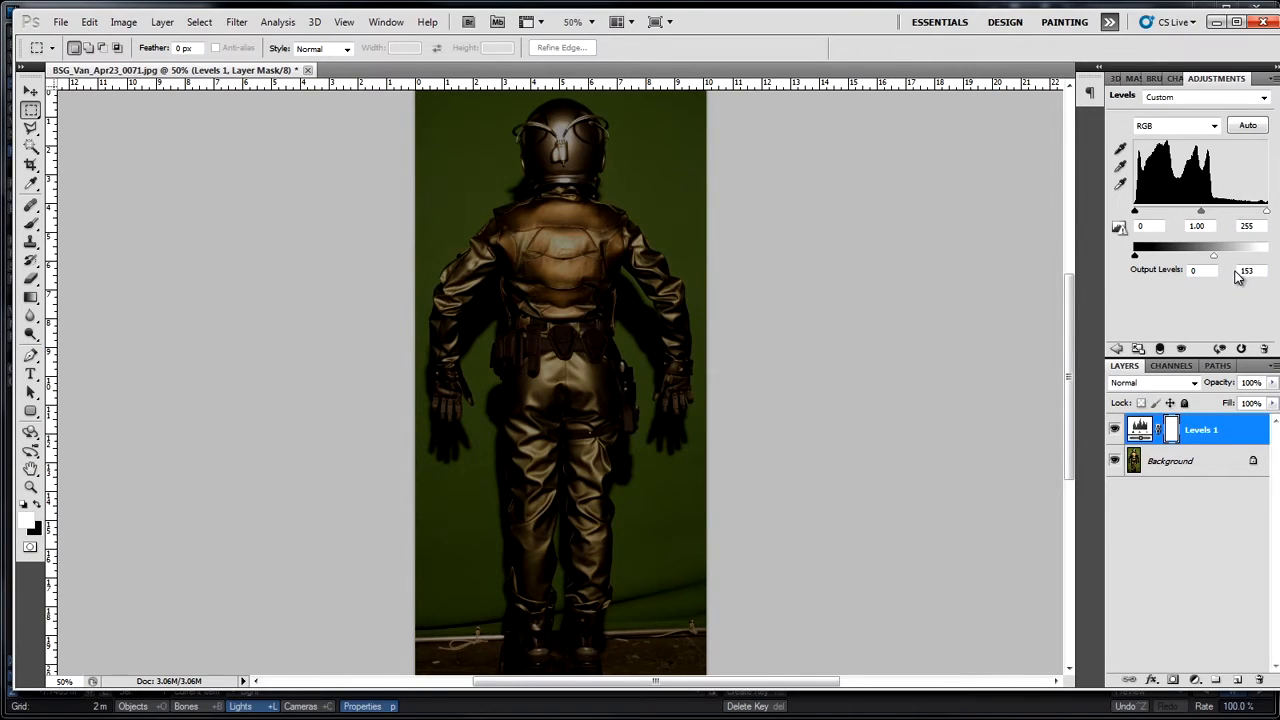
- Sample the bright highlight on the helmet with the Eyedropper and check the foreground colour's values
click(31, 184)
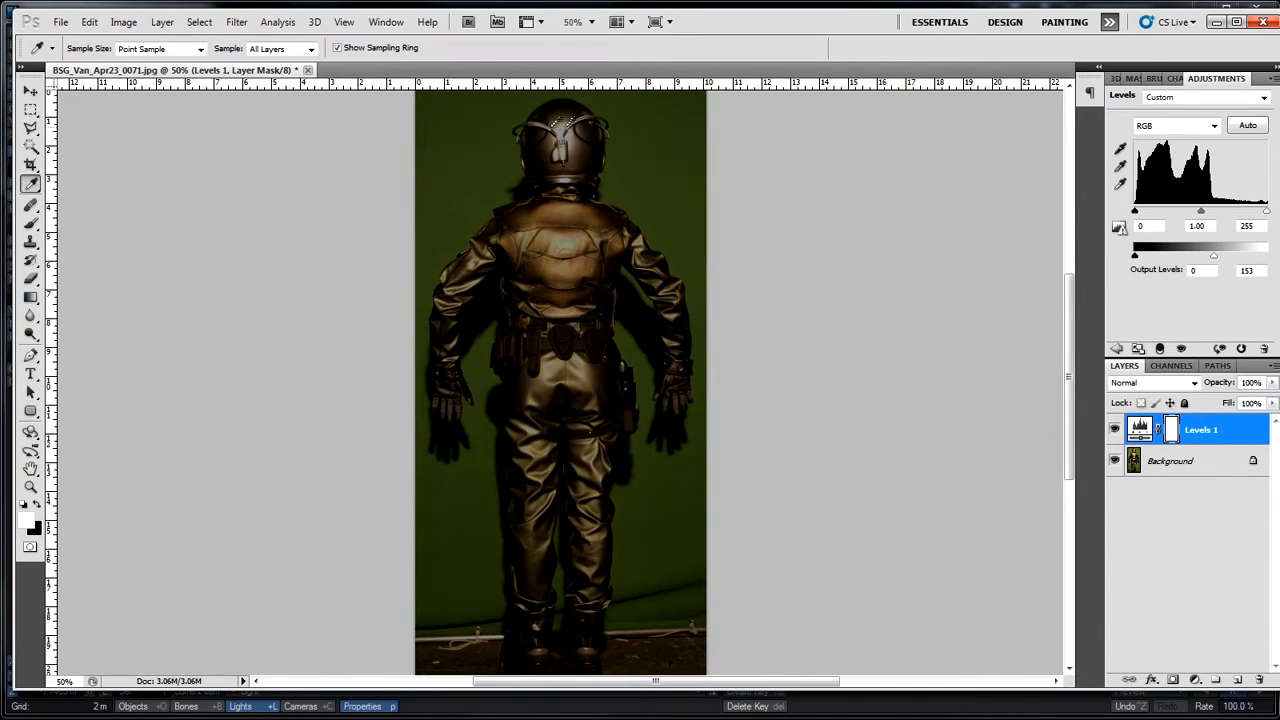
click(556, 121)
click(37, 525)
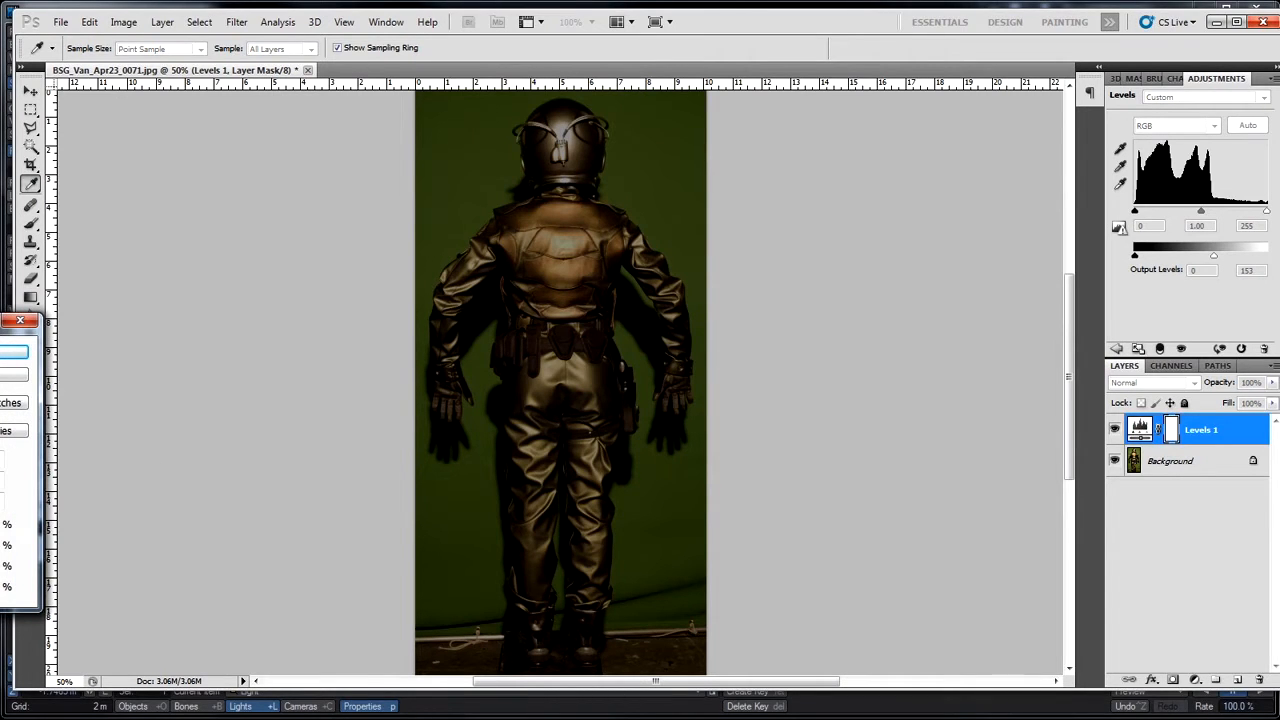
drag(8, 321, 461, 400)
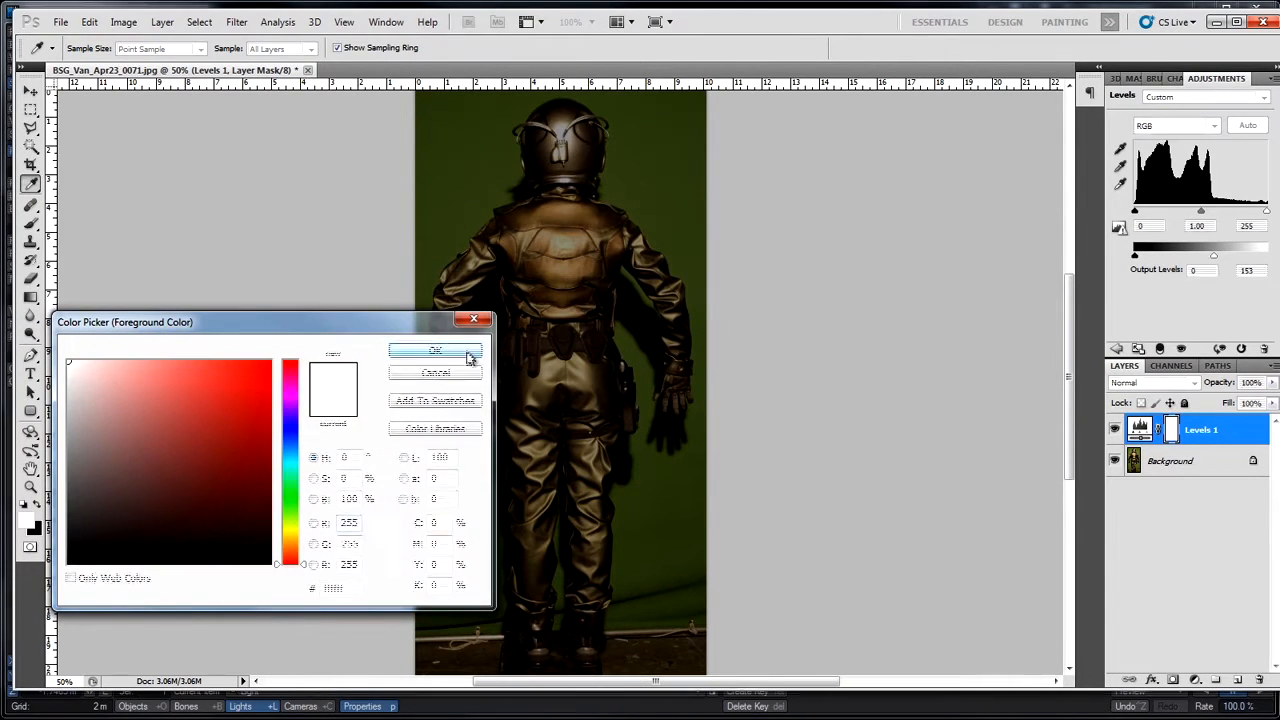
click(462, 351)
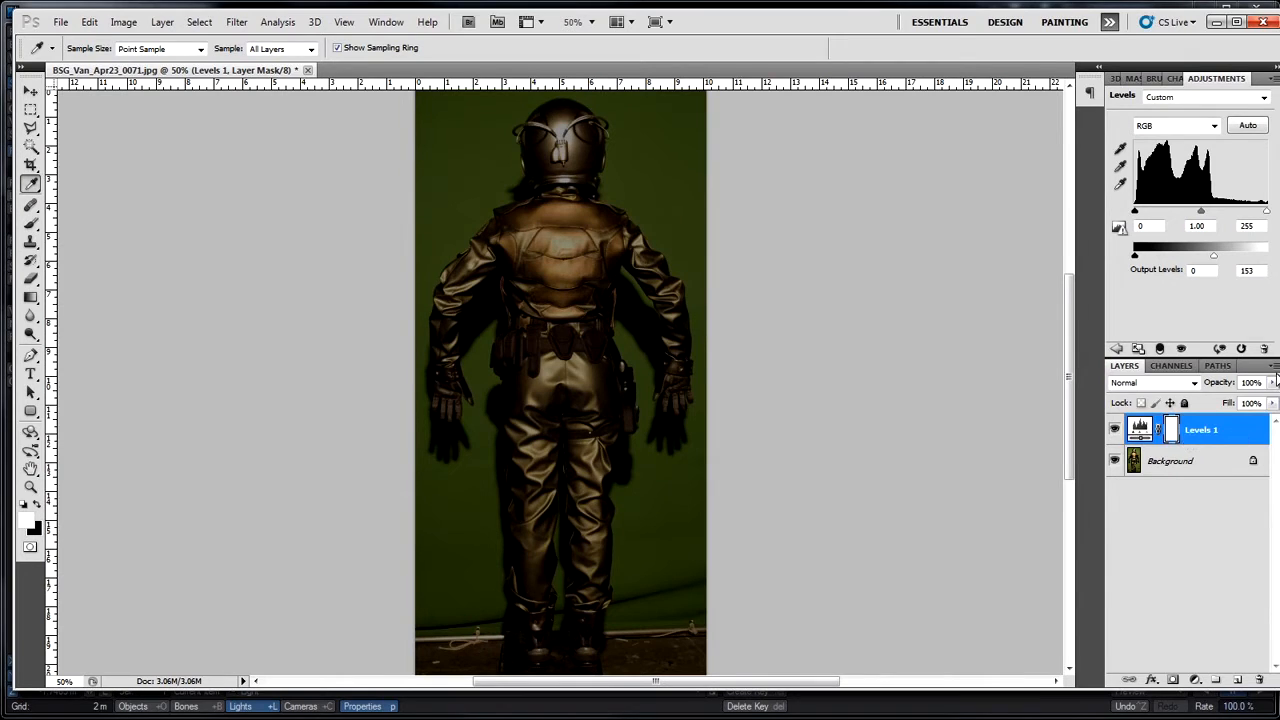
- Flatten the image to check the helmet highlight's sampled colour values, and undo the flattening
click(1273, 367)
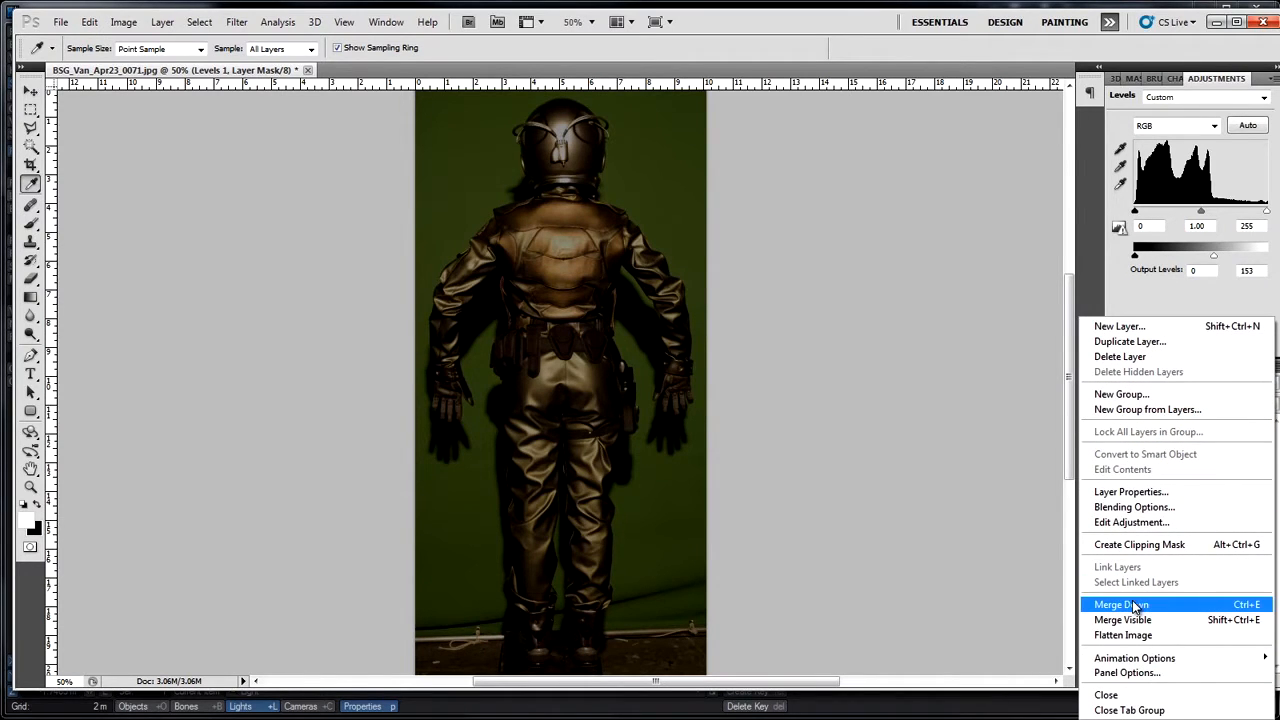
click(1123, 635)
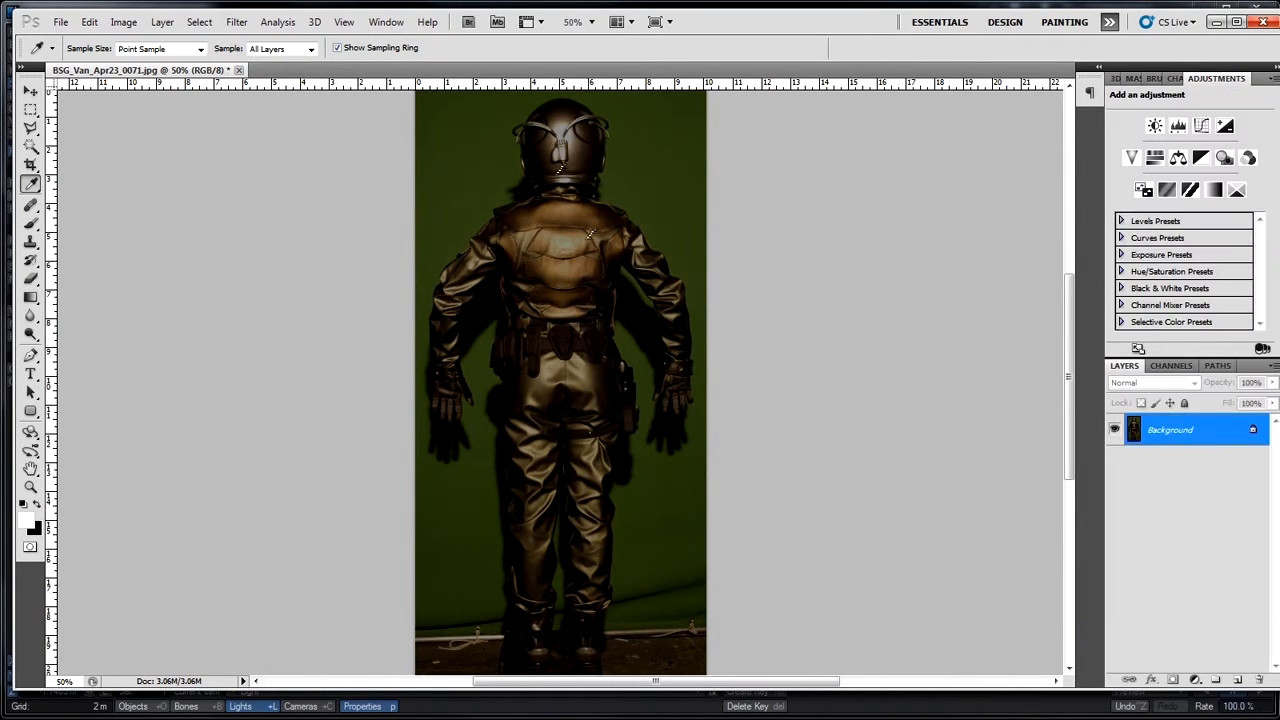
click(567, 127)
click(28, 516)
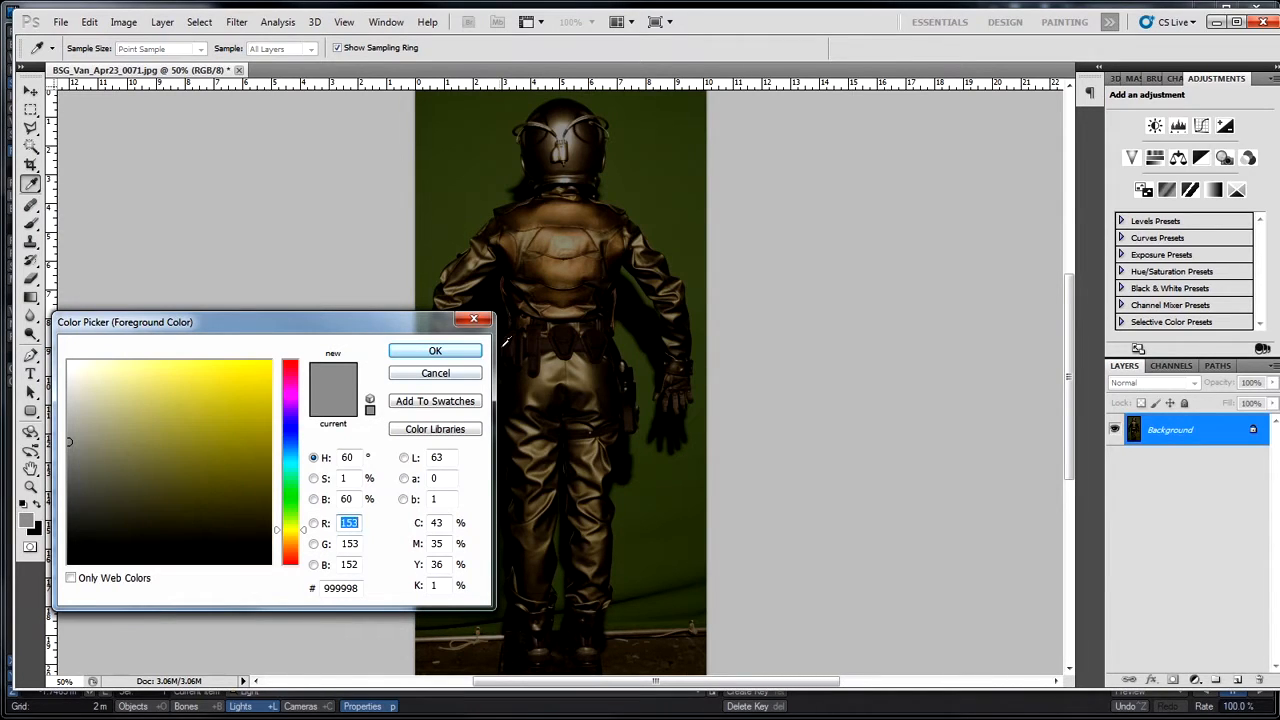
click(435, 374)
key(ctrl+z)
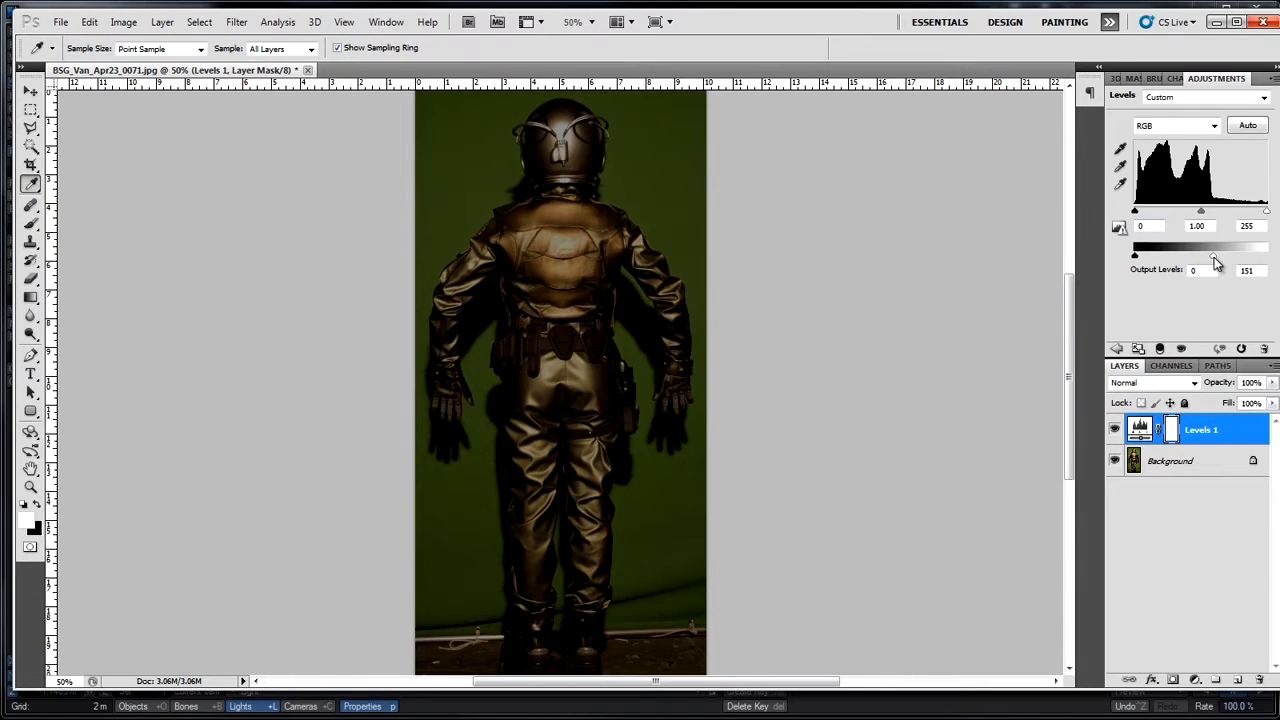
- Restore the Levels layer's white output level to 255 and raise its black output level to 74
drag(1214, 256, 1266, 256)
drag(1135, 258, 1175, 258)
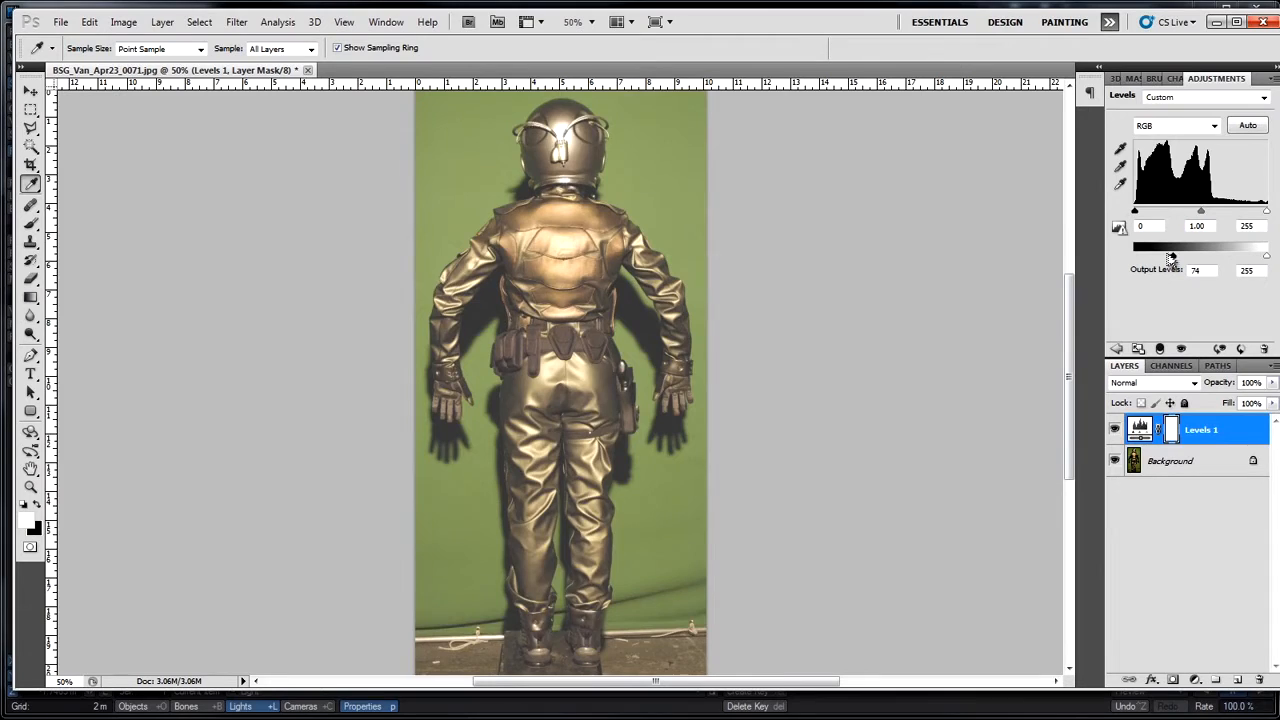
mouse_move(1172, 262)
mouse_down()
mouse_move(1245, 260)
mouse_move(1108, 268)
mouse_move(1172, 268)
mouse_up()
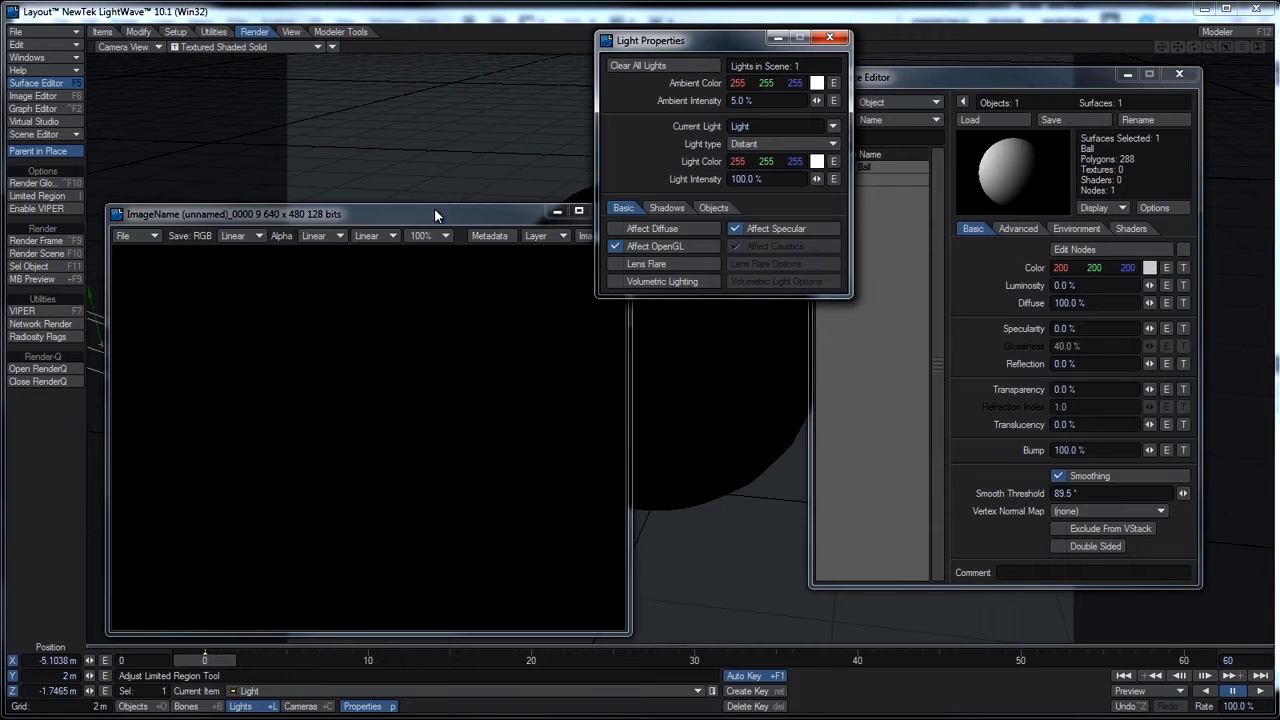
- Turn on Affect Diffuse for the light and render the frame
click(700, 229)
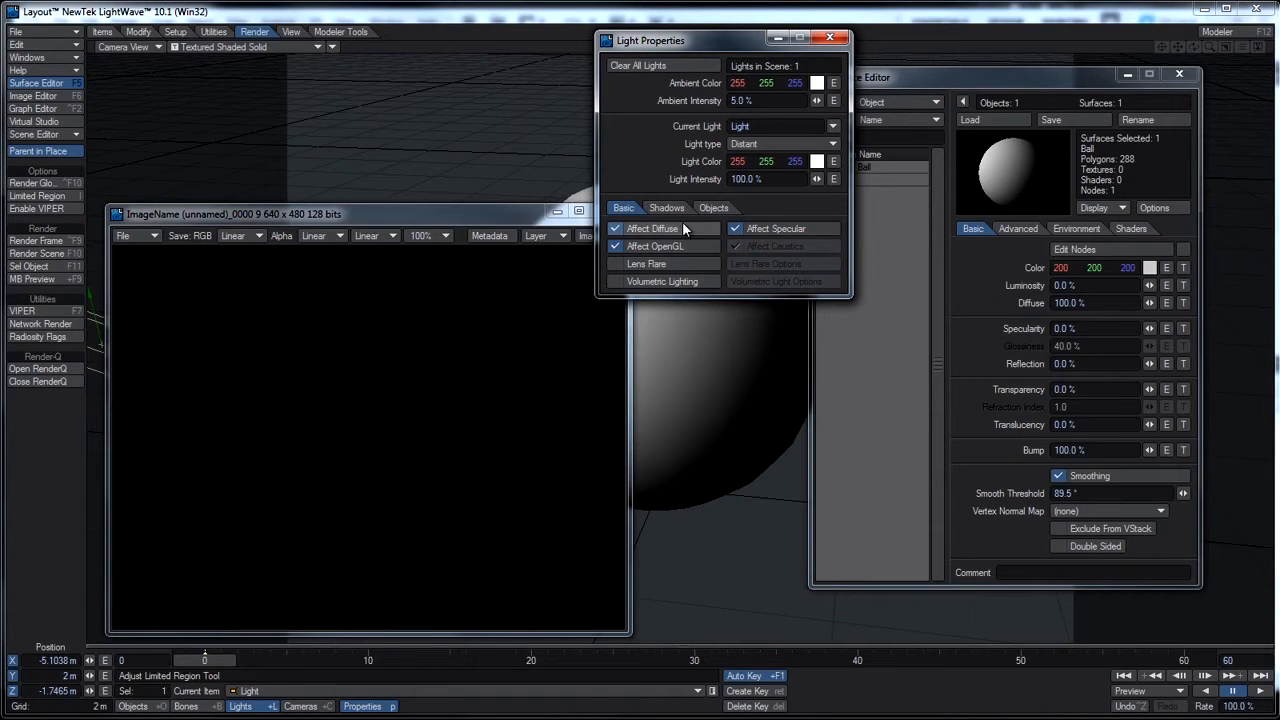
key(F9)
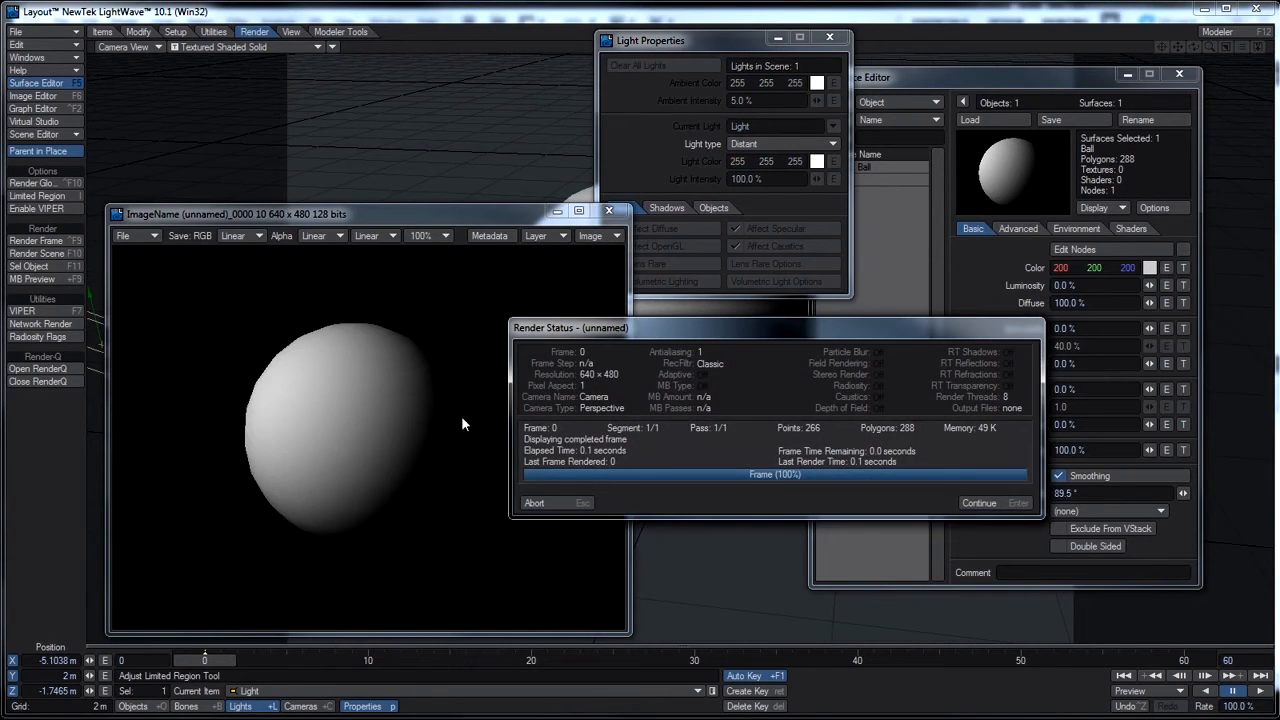
click(555, 504)
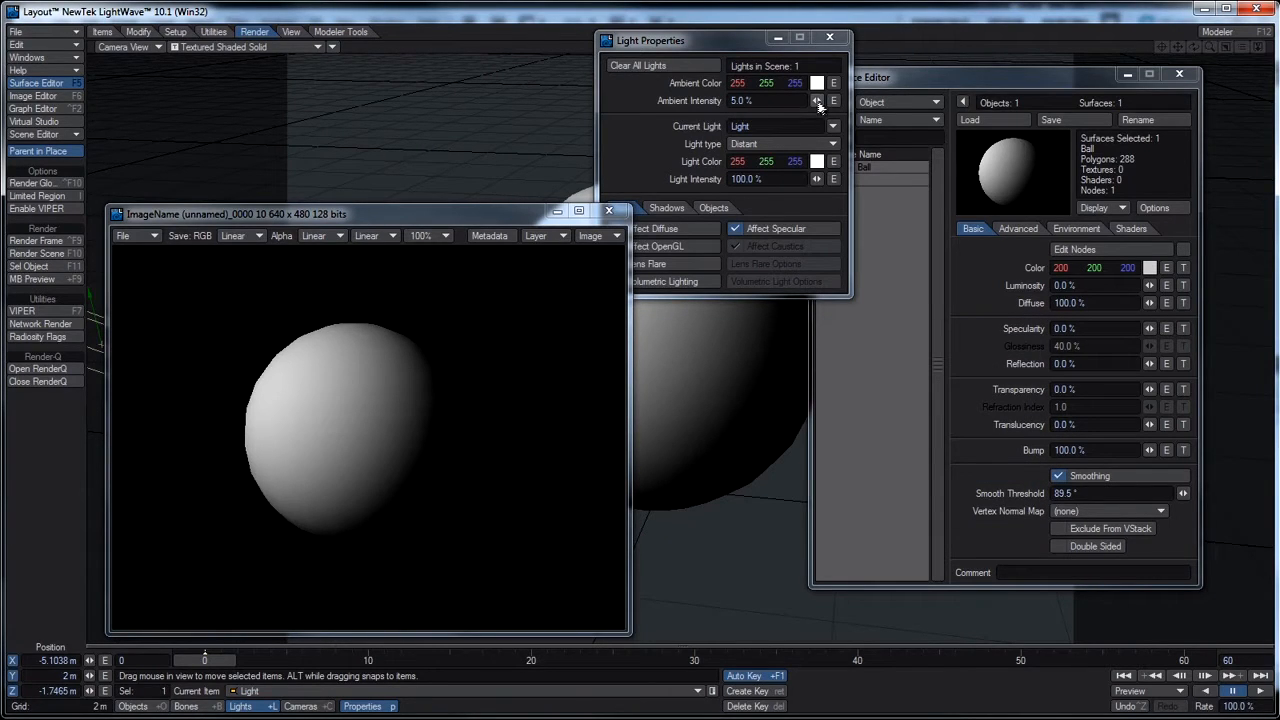
- Set the ambient intensity to 33% and render the frame
drag(817, 100, 817, 100)
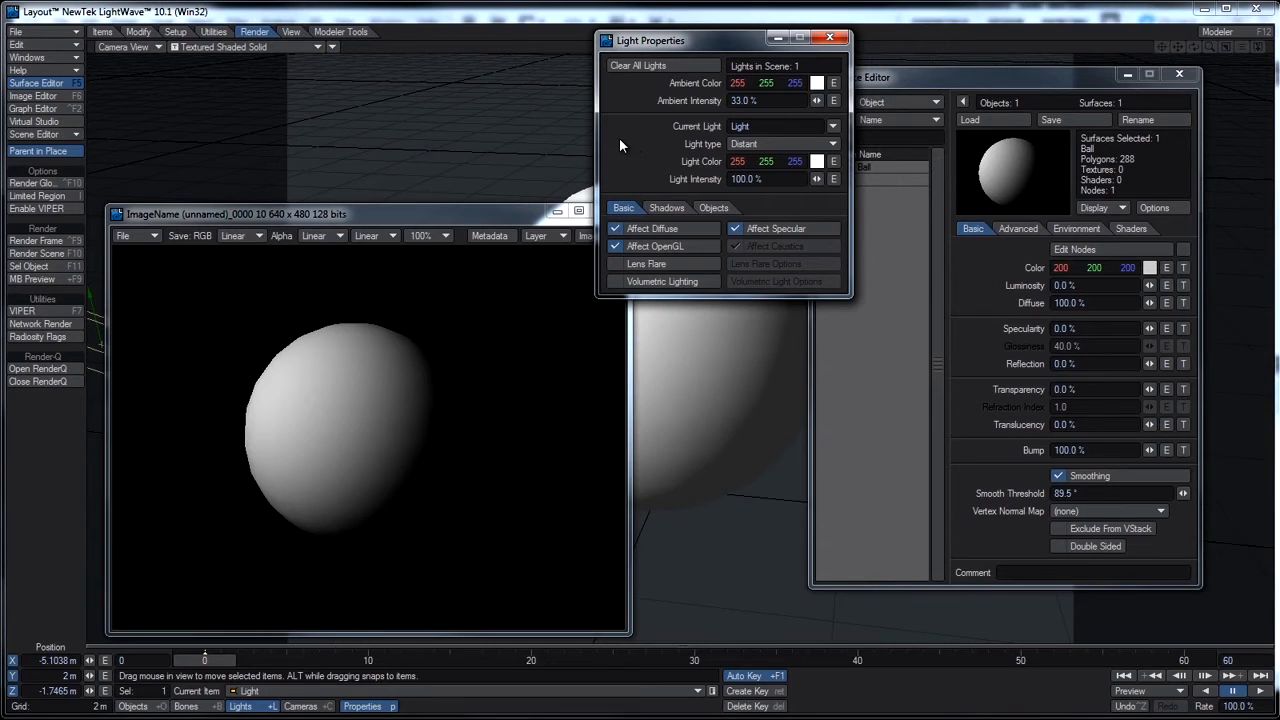
key(F9)
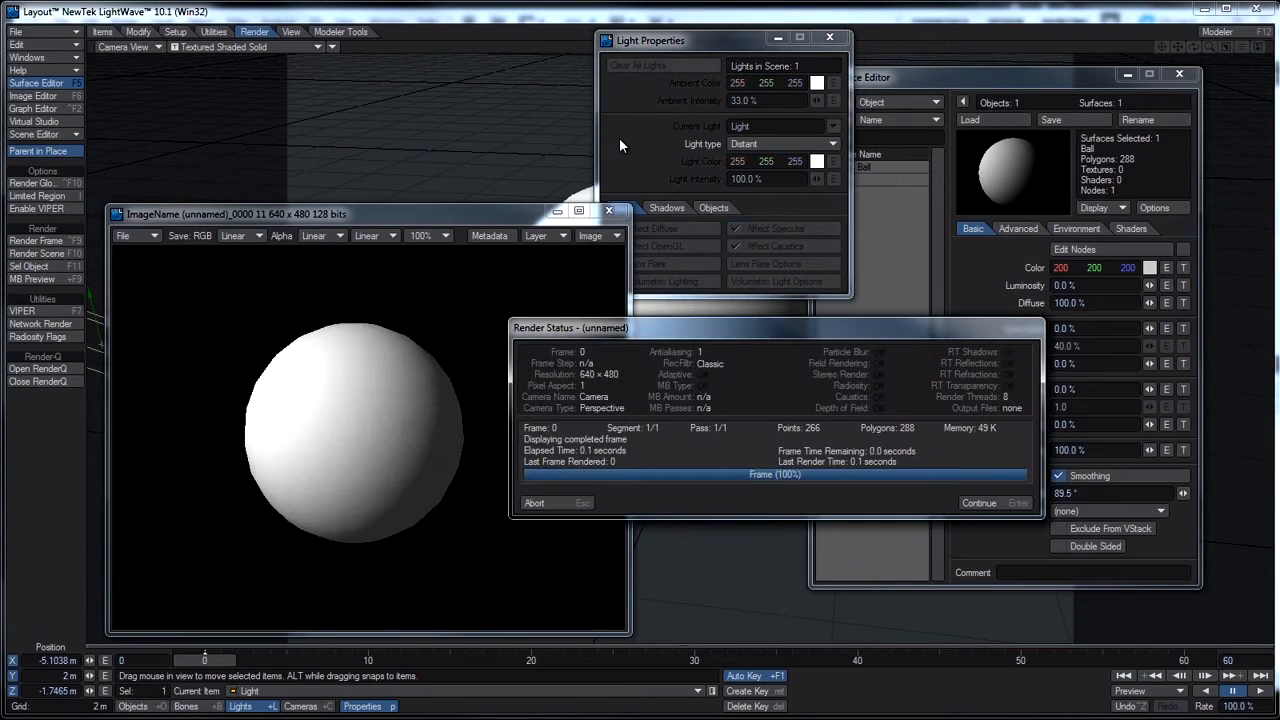
click(561, 504)
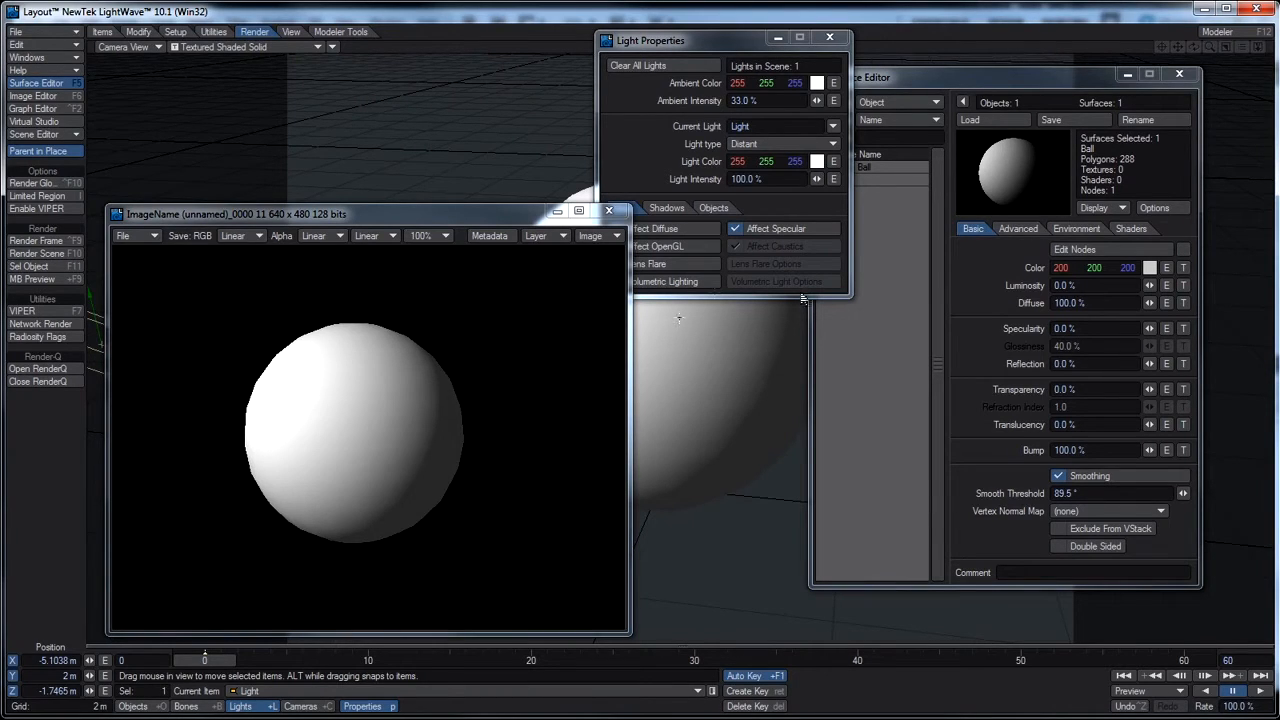
- Set the ambient intensity to 0%, turn off Affect Diffuse for the light and render the frame
click(816, 100)
drag(816, 100, 786, 104)
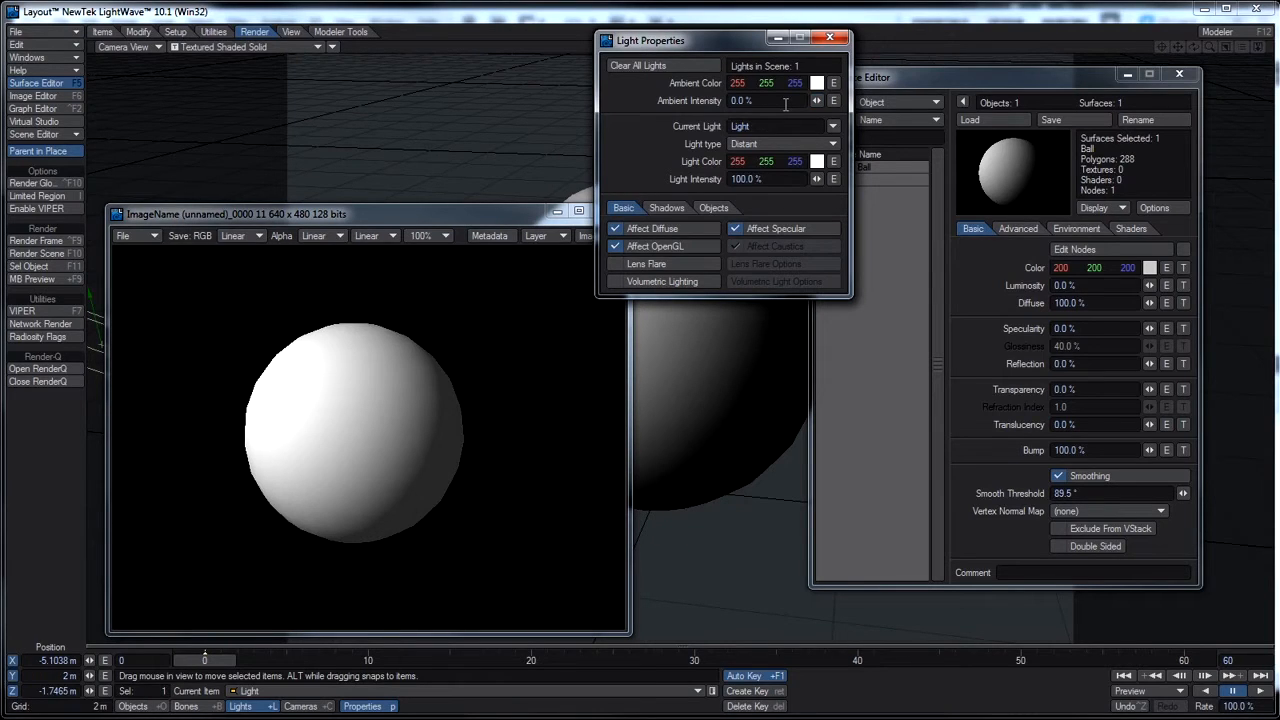
click(650, 228)
key(F9)
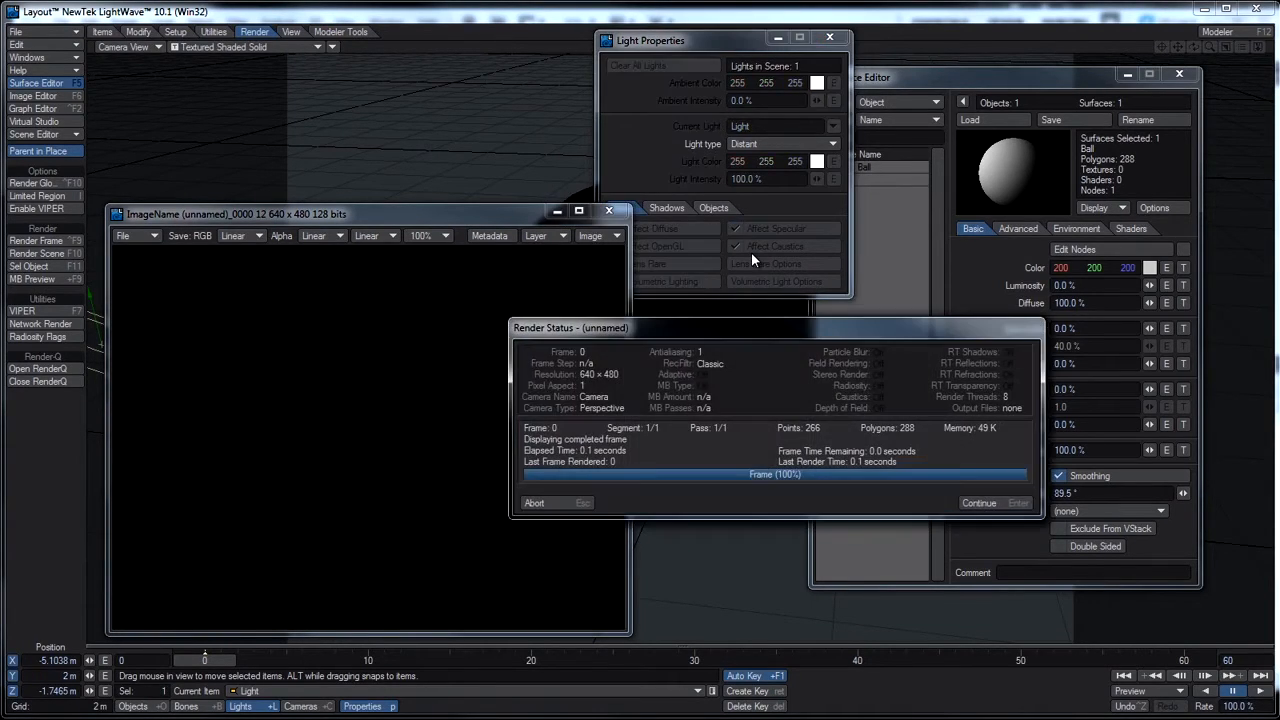
click(581, 507)
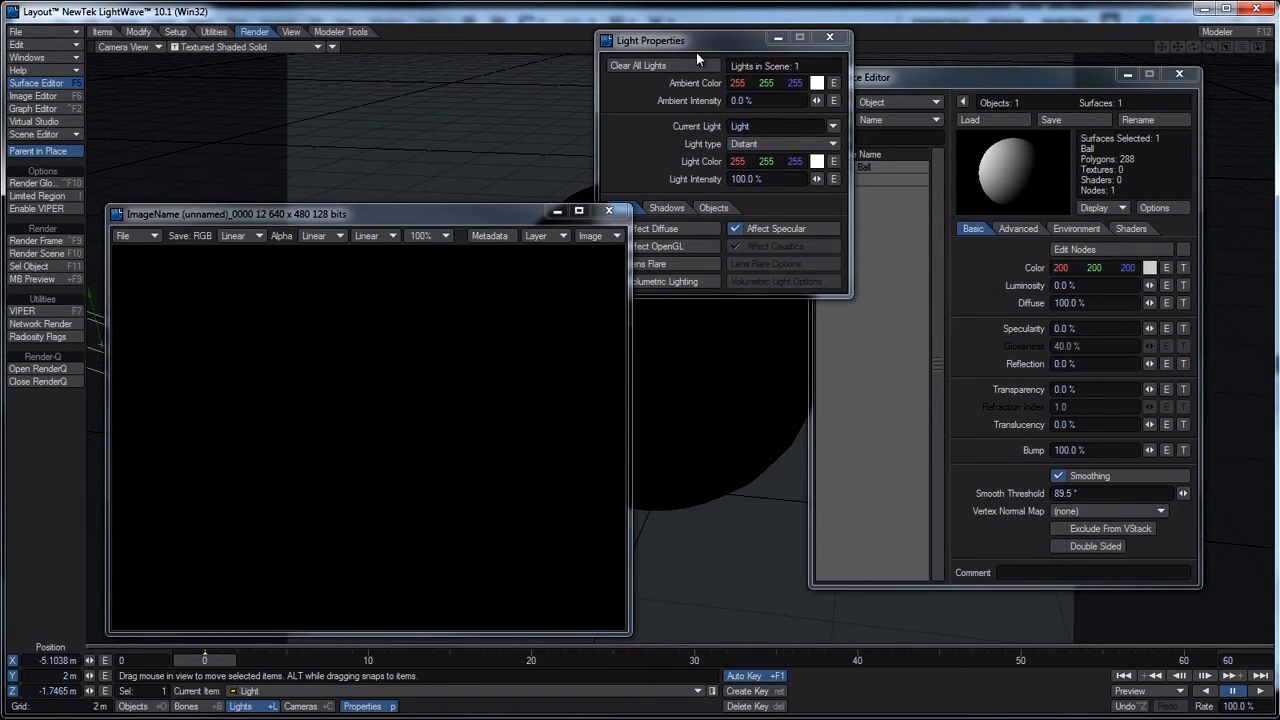
- Move the light properties window slightly, turn Affect Diffuse back on and render the frame again
drag(712, 42, 705, 72)
click(645, 259)
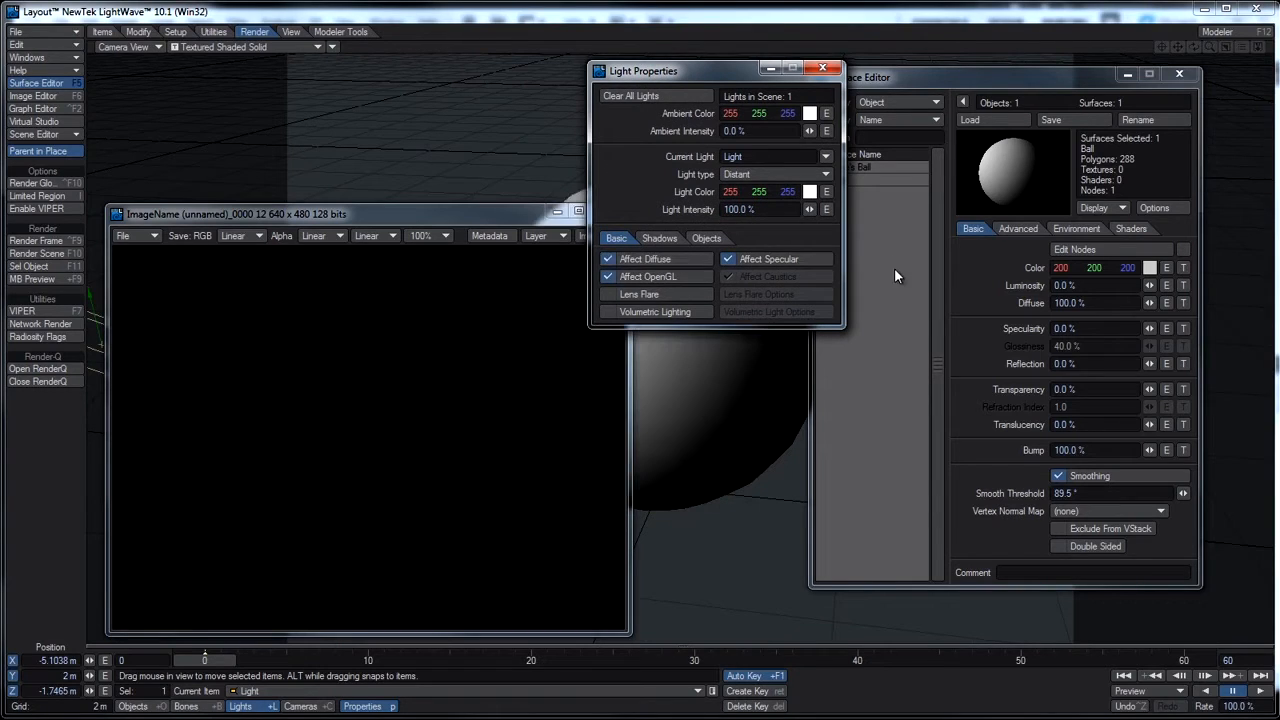
key(F9)
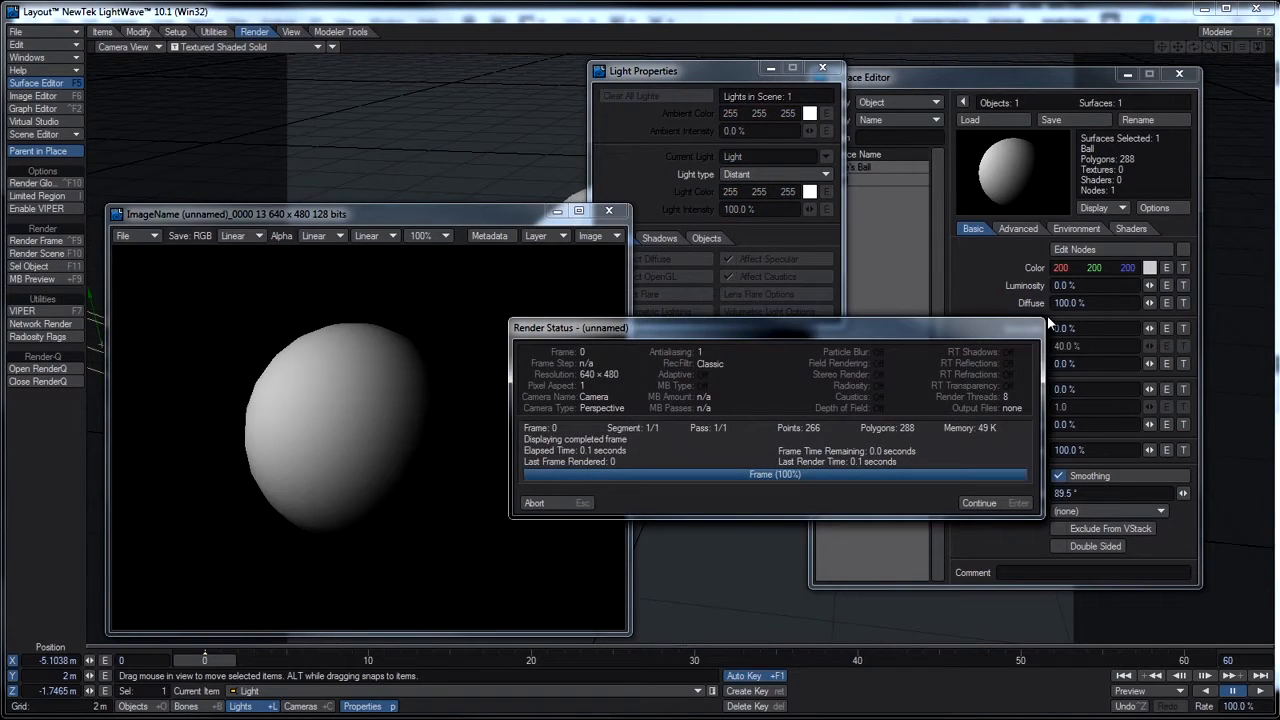
click(545, 507)
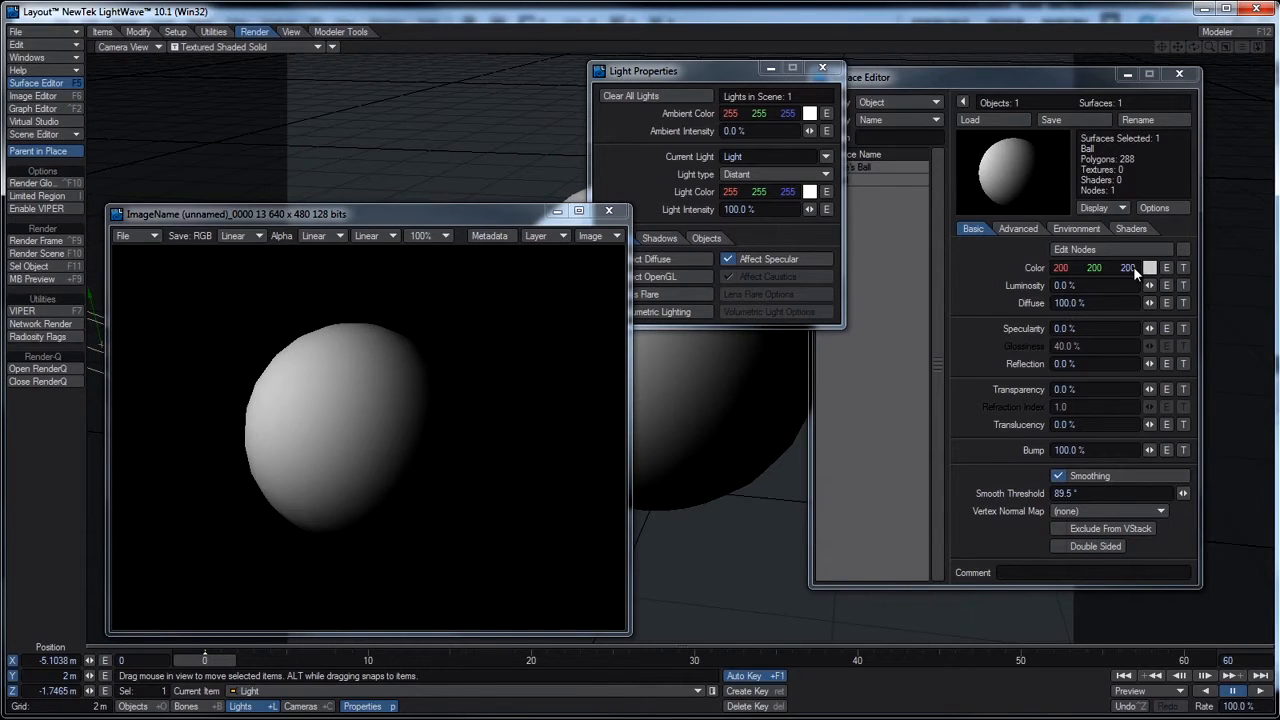
- Set the Ball surface's diffuse to 0% and reflection to 100%, and render the frame
drag(1150, 304, 1109, 308)
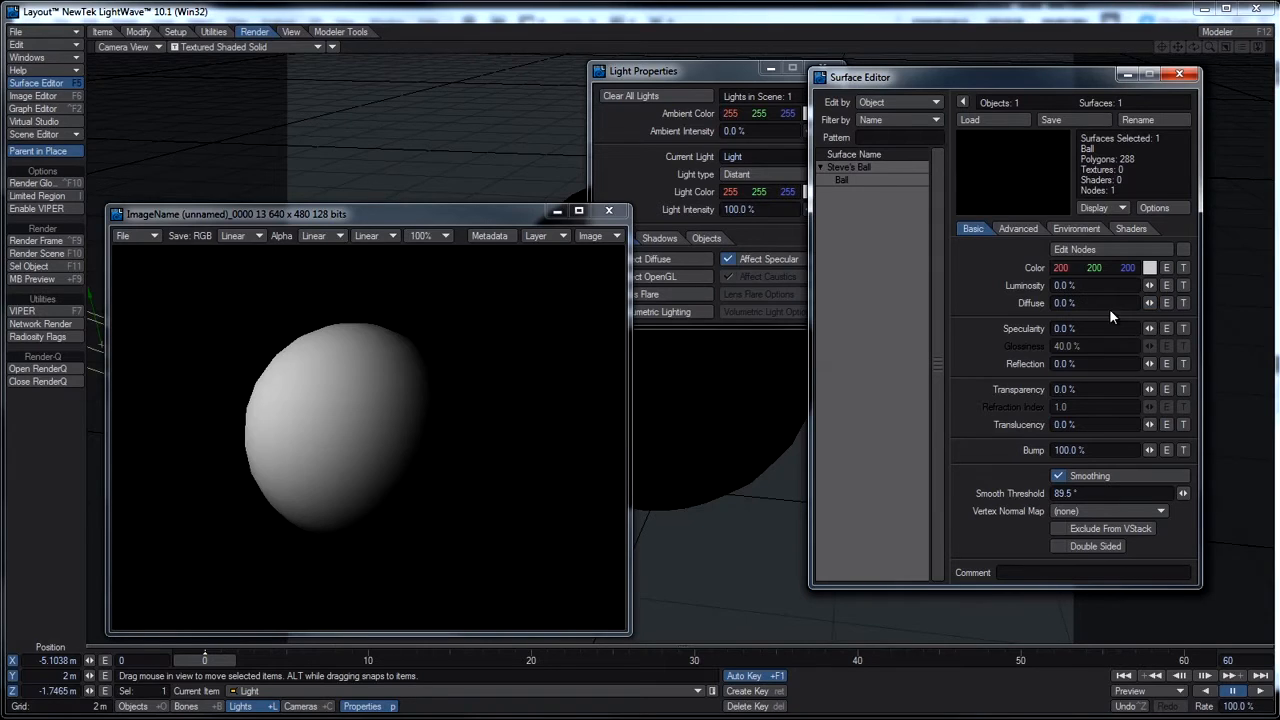
mouse_move(1150, 365)
mouse_down()
mouse_move(1188, 365)
mouse_move(1169, 357)
mouse_up()
key(F9)
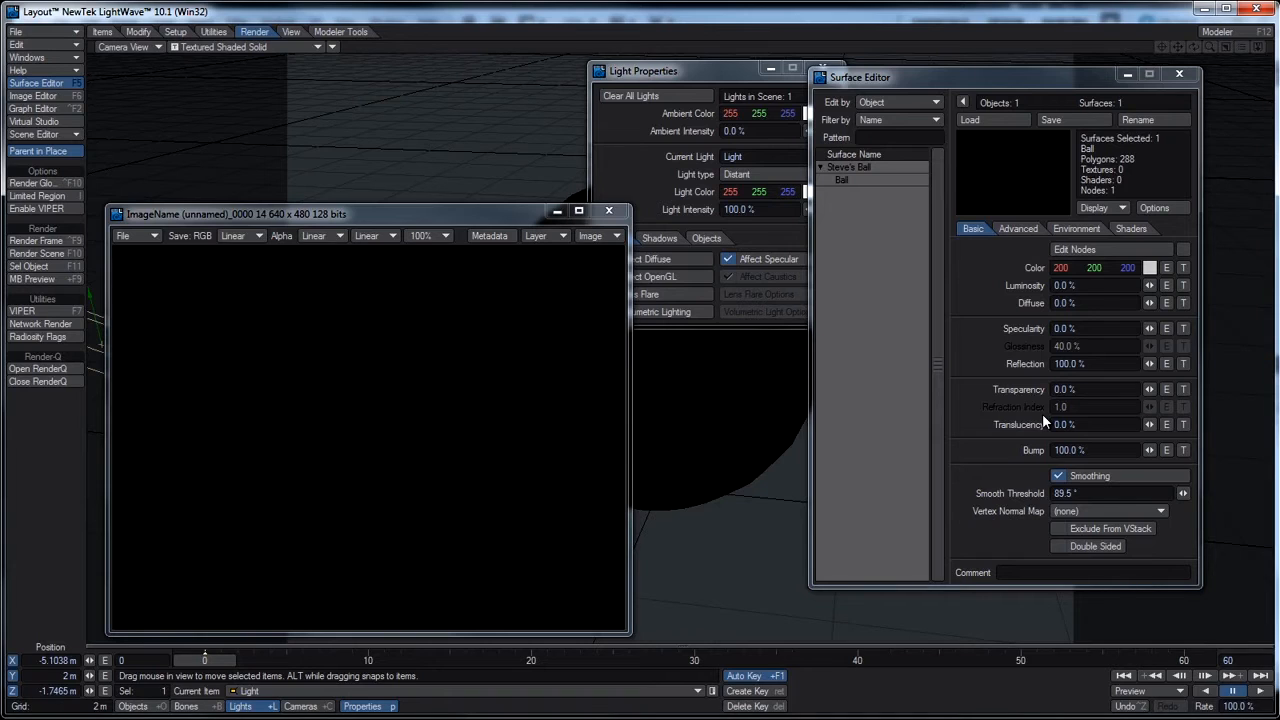
- Open the scene's backdrop options, look over the compositing settings and return to the backdrop settings
click(44, 58)
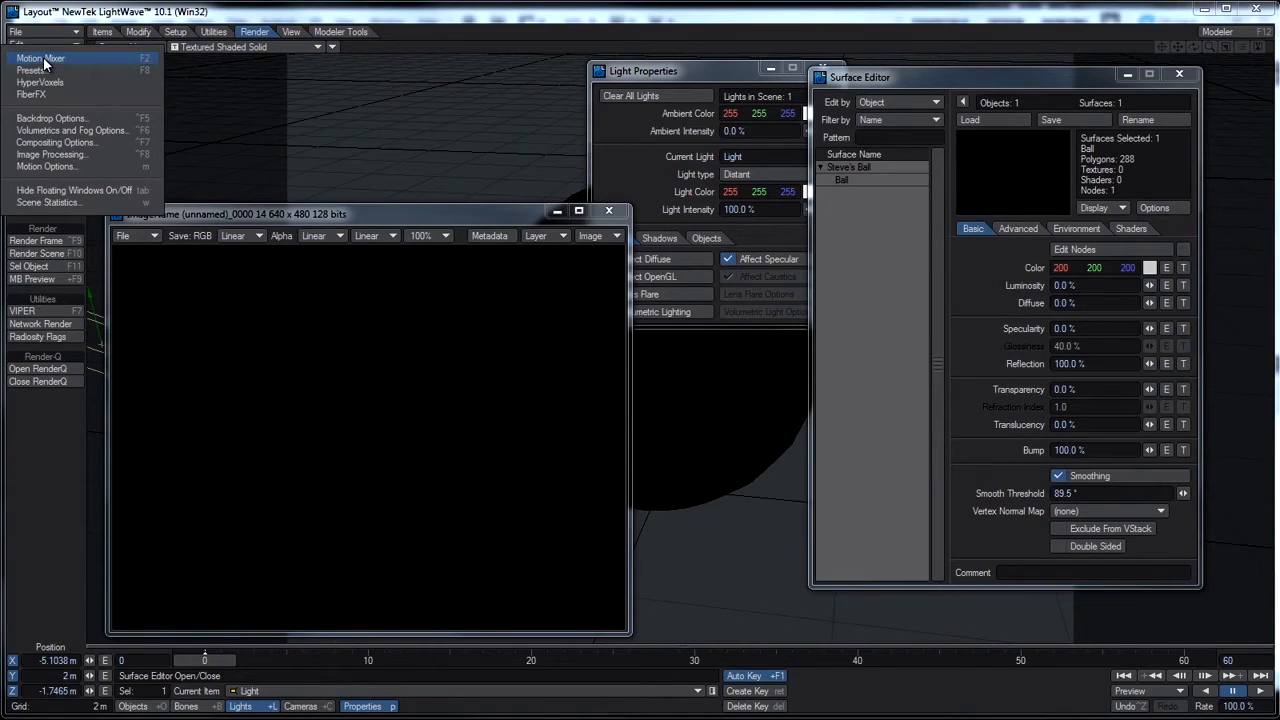
click(65, 121)
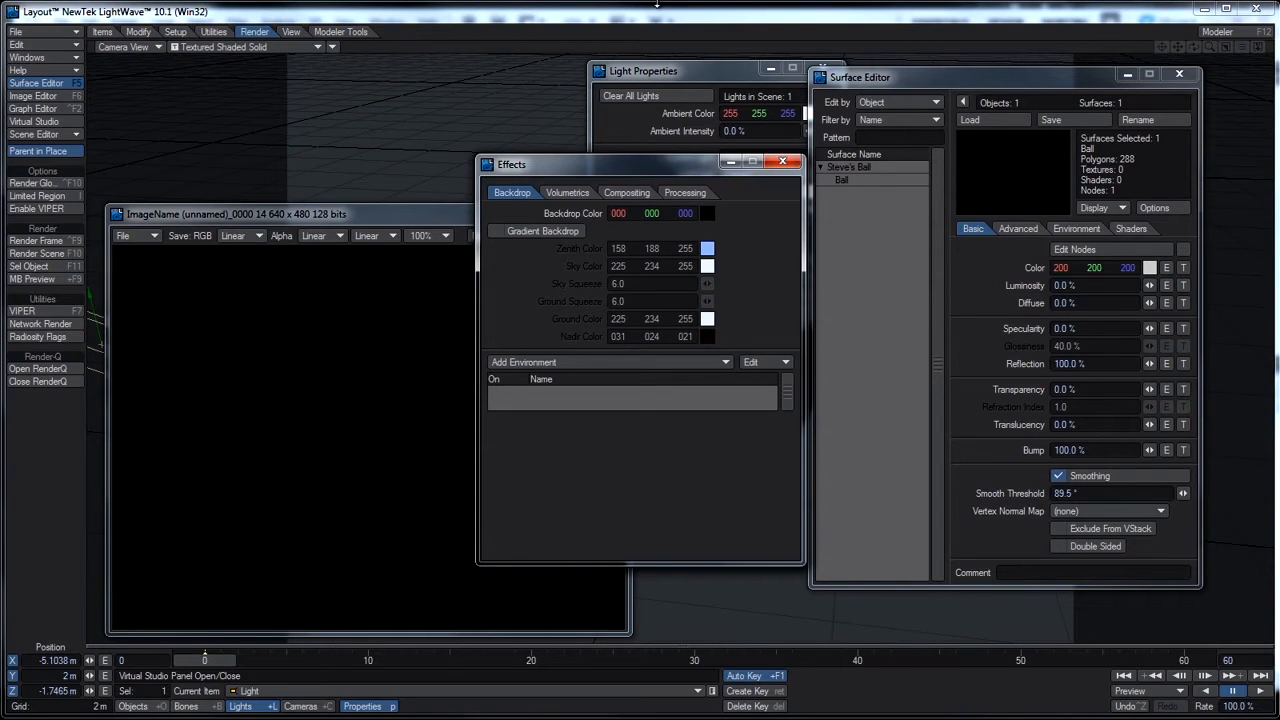
click(783, 164)
click(626, 193)
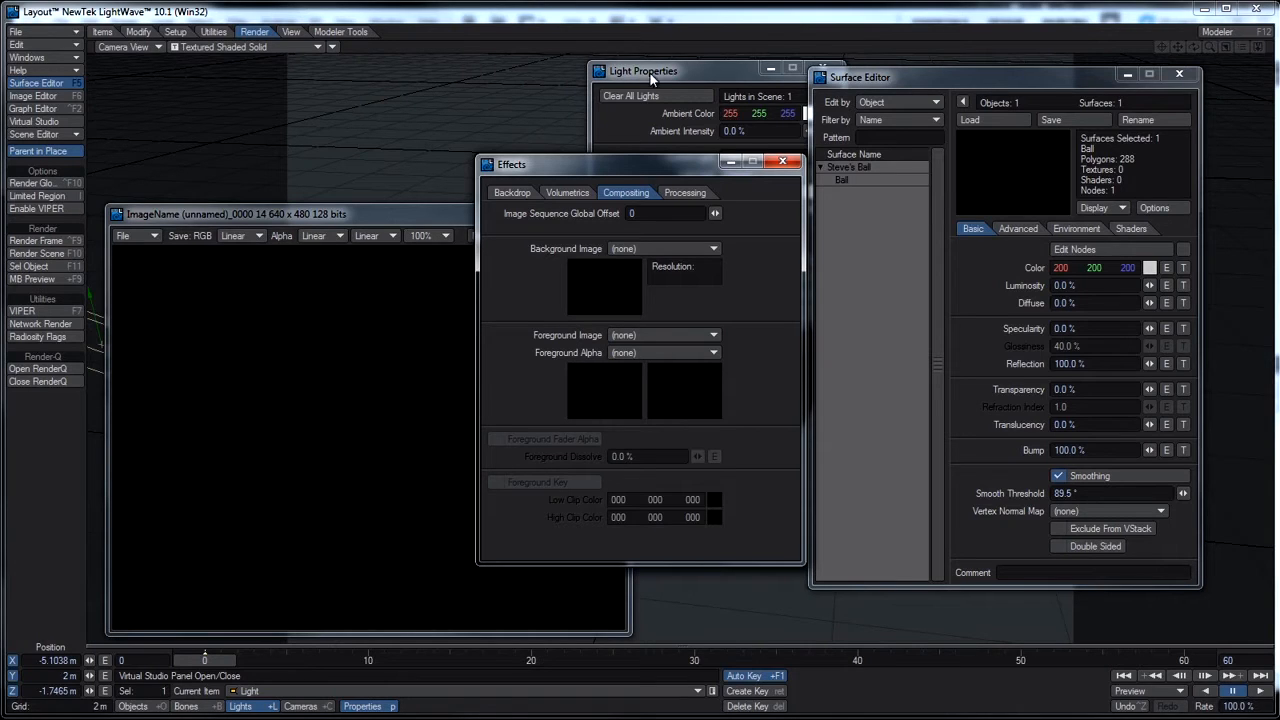
click(512, 192)
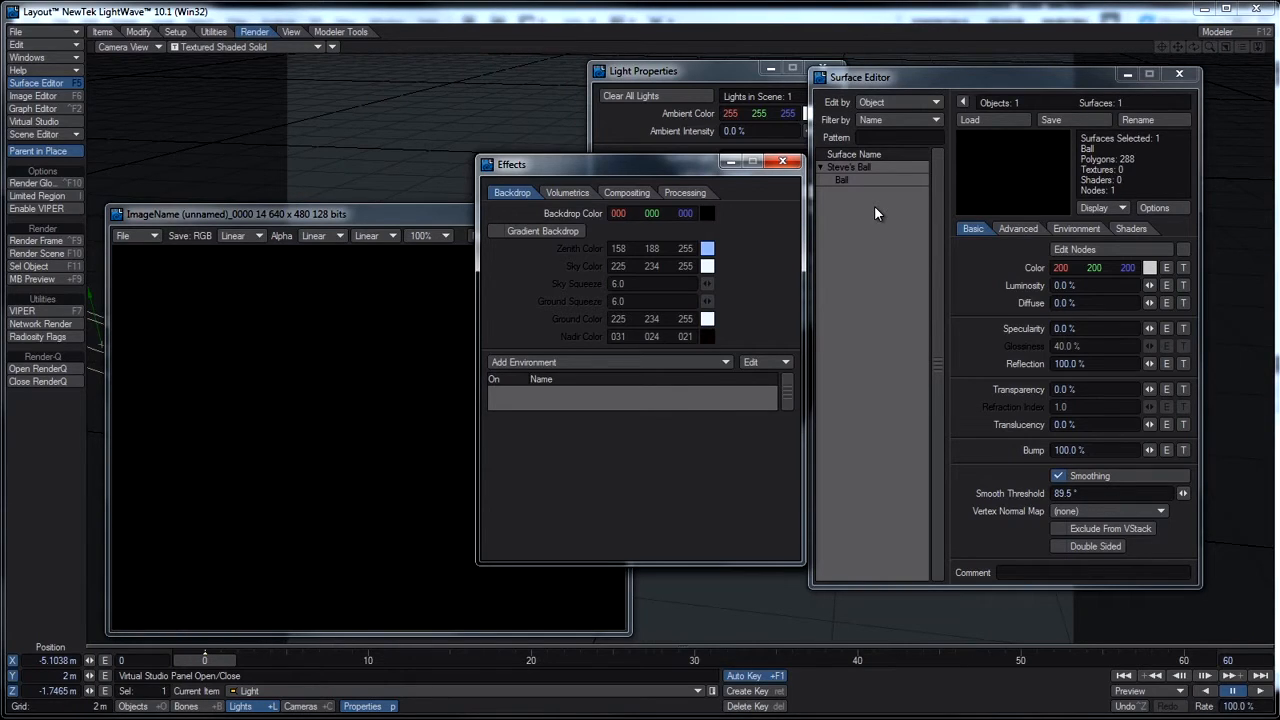
- Set the backdrop colour to bright pink (255, 0, 128) and render the frame
click(707, 213)
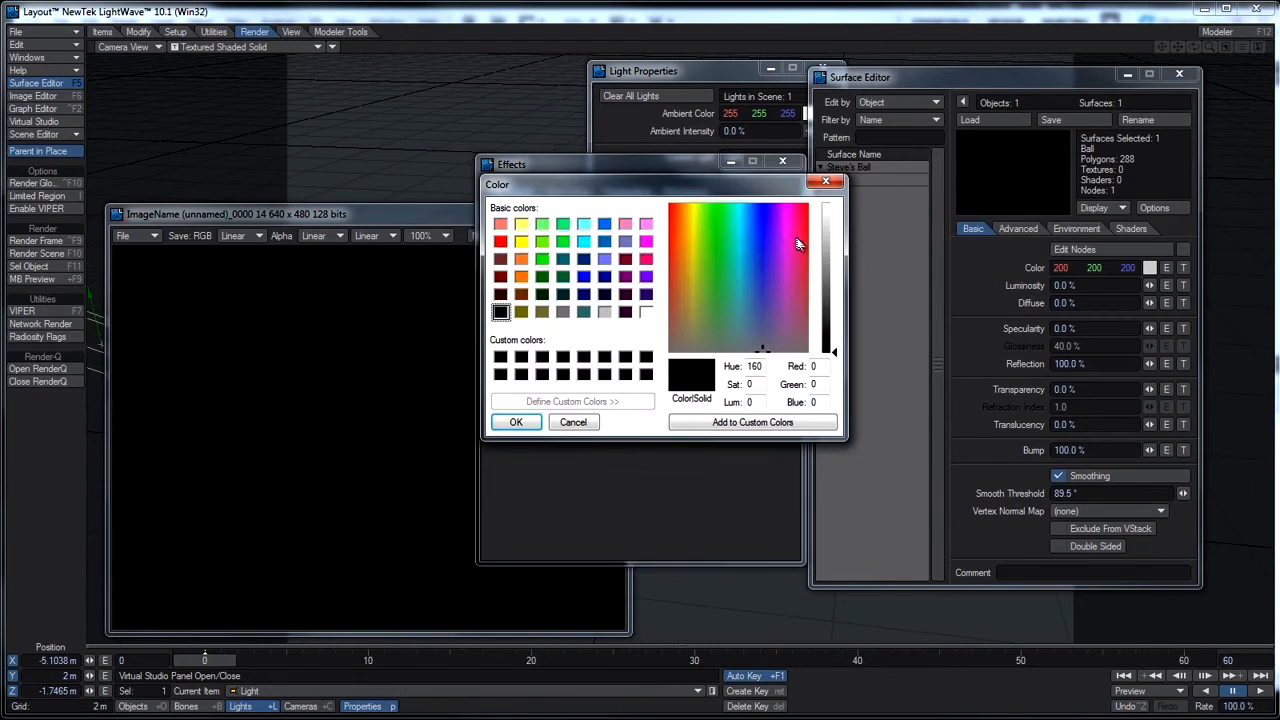
click(646, 259)
click(516, 422)
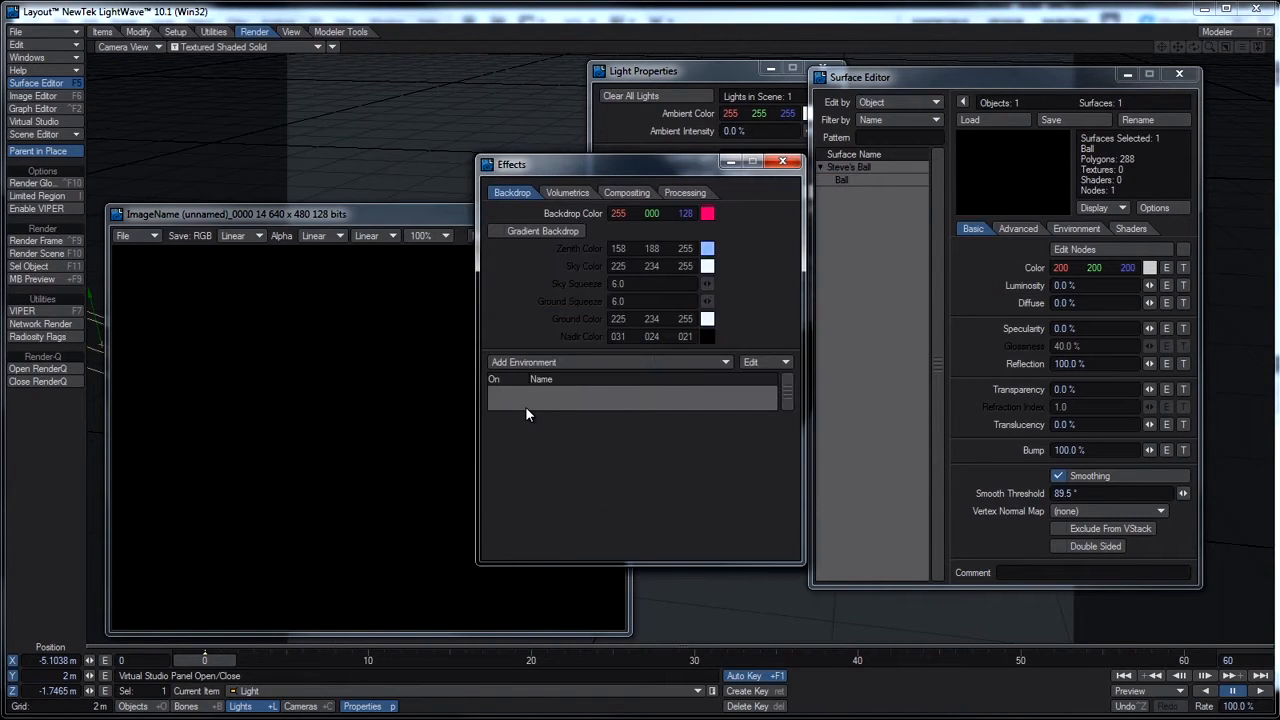
key(F9)
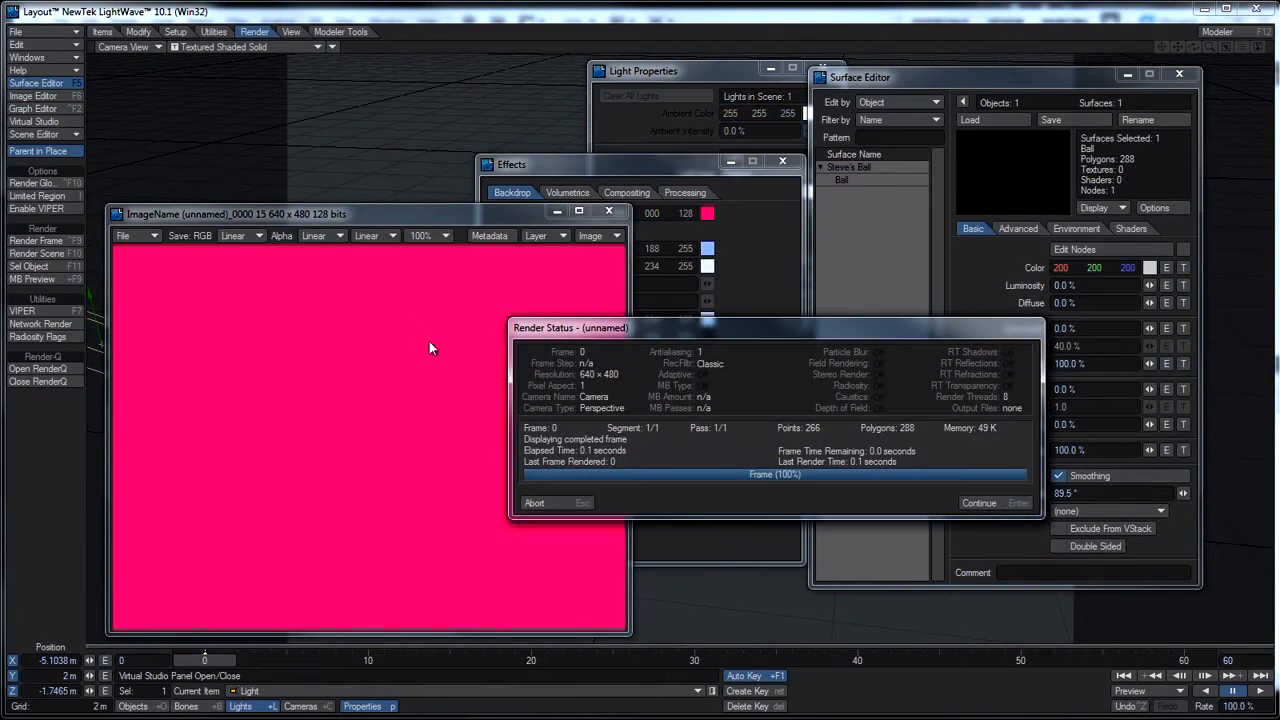
click(558, 506)
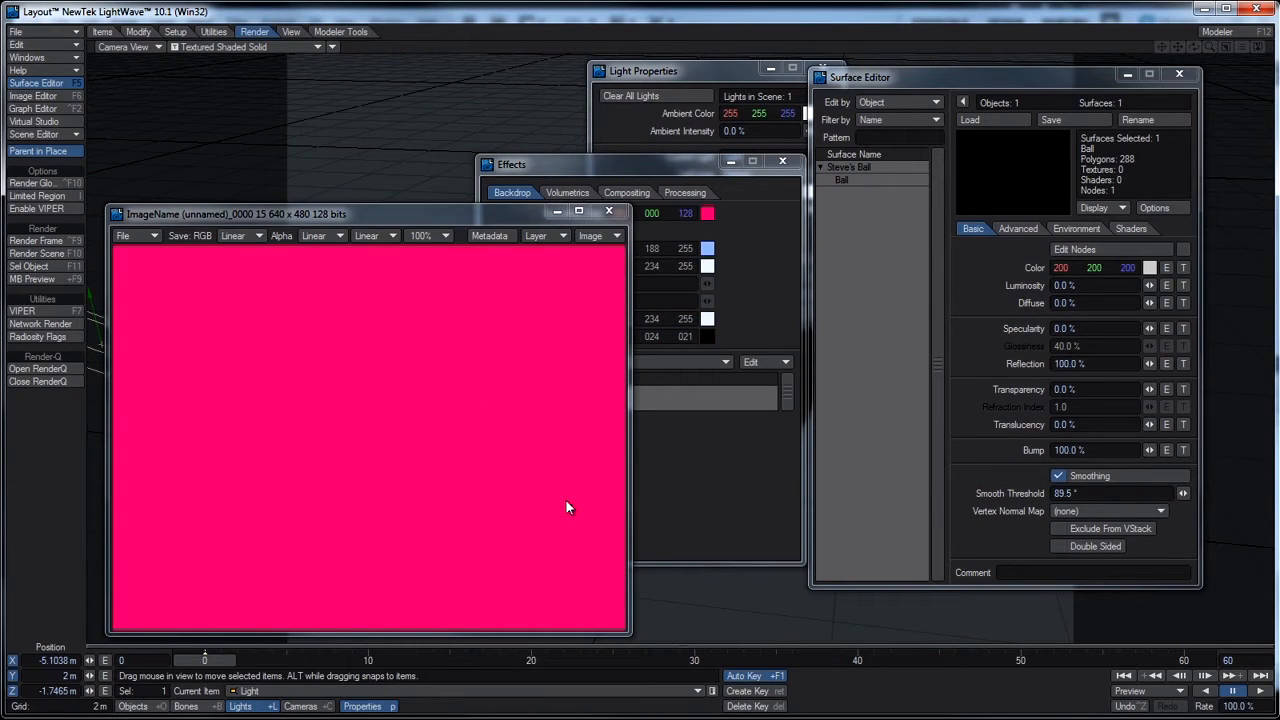
- Display the alpha channel of the pink backdrop render
click(594, 235)
click(596, 249)
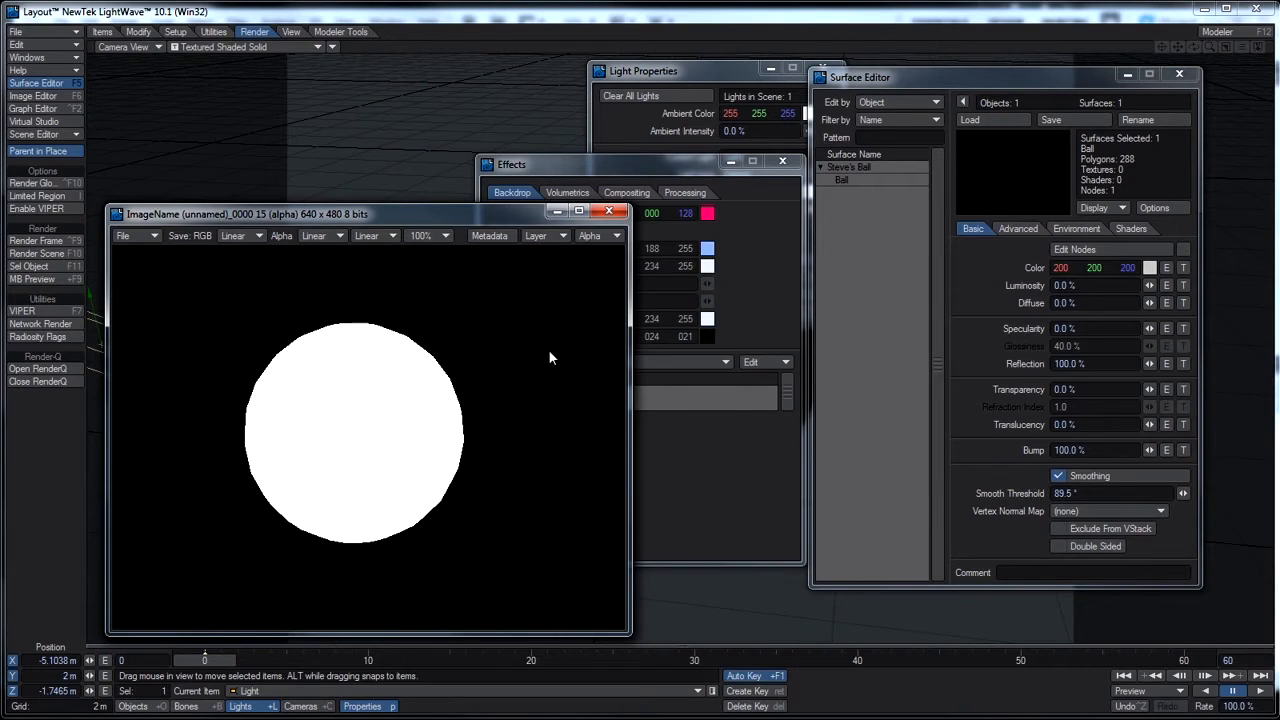
- Load the GlareStreaks image as the compositing background image
click(628, 192)
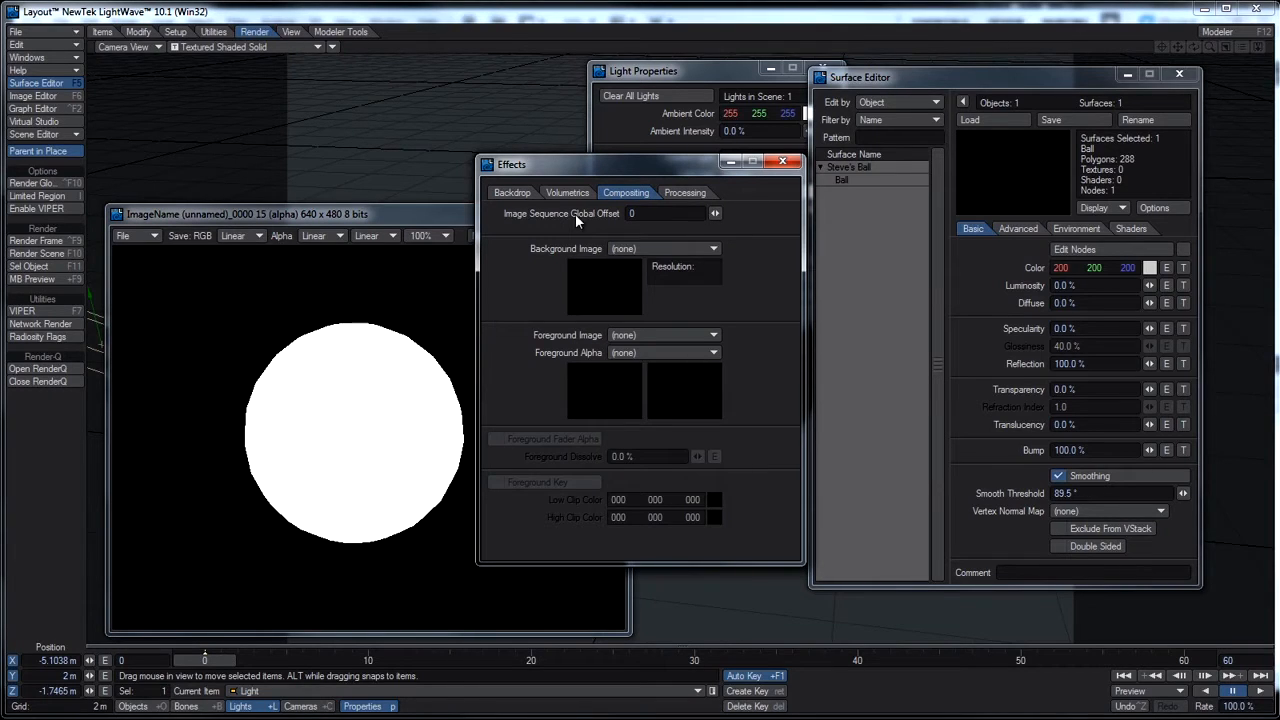
click(660, 249)
click(658, 262)
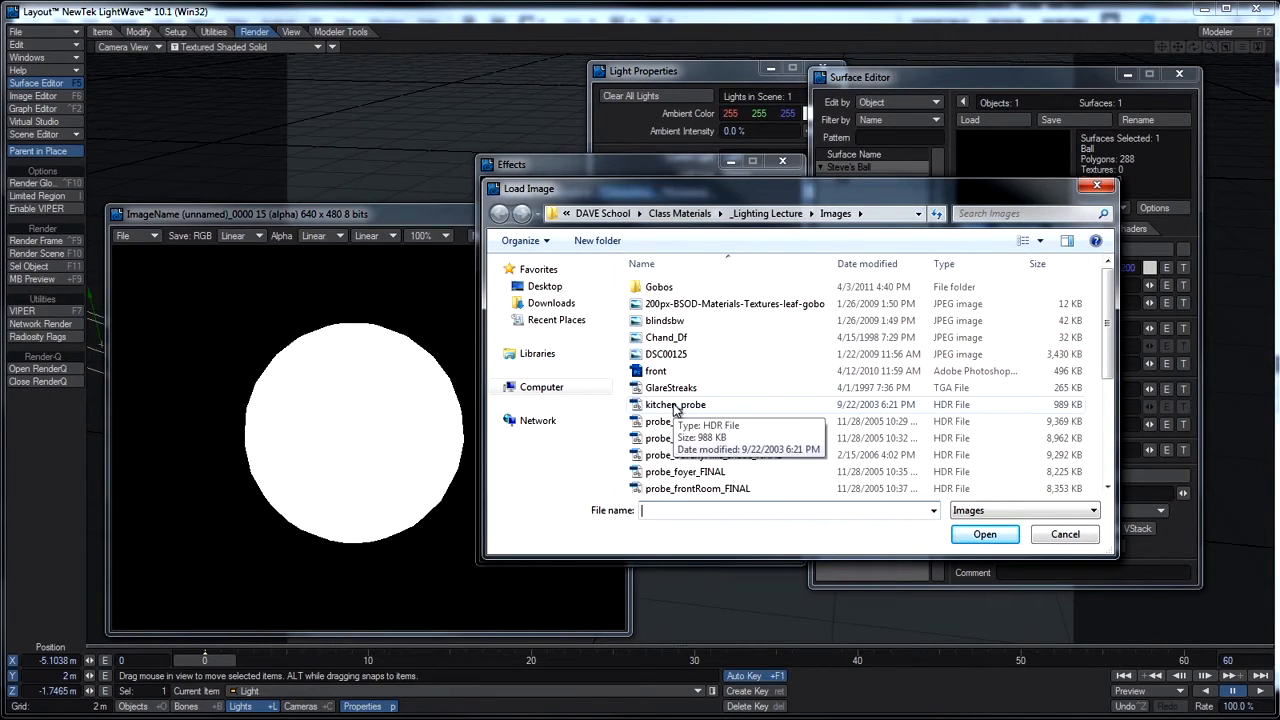
double_click(666, 388)
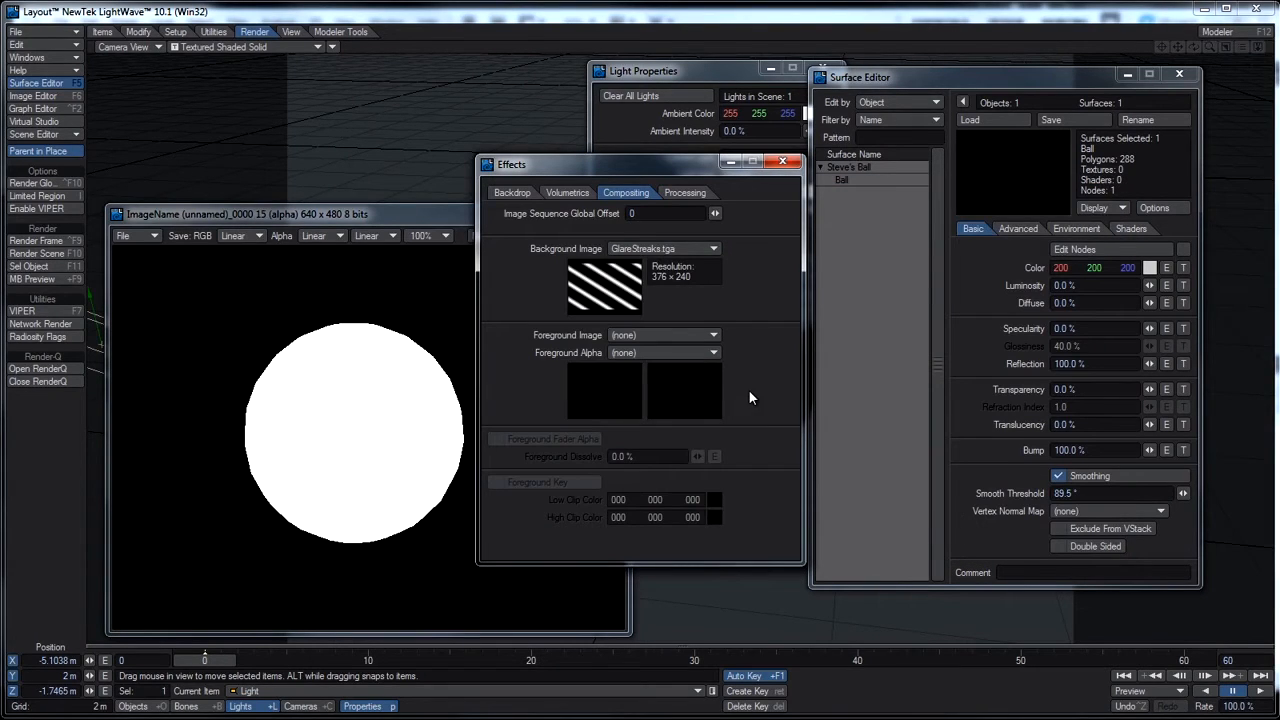
- Load Chand_Df.jpg as the compositing background image and render the frame
click(679, 249)
click(672, 274)
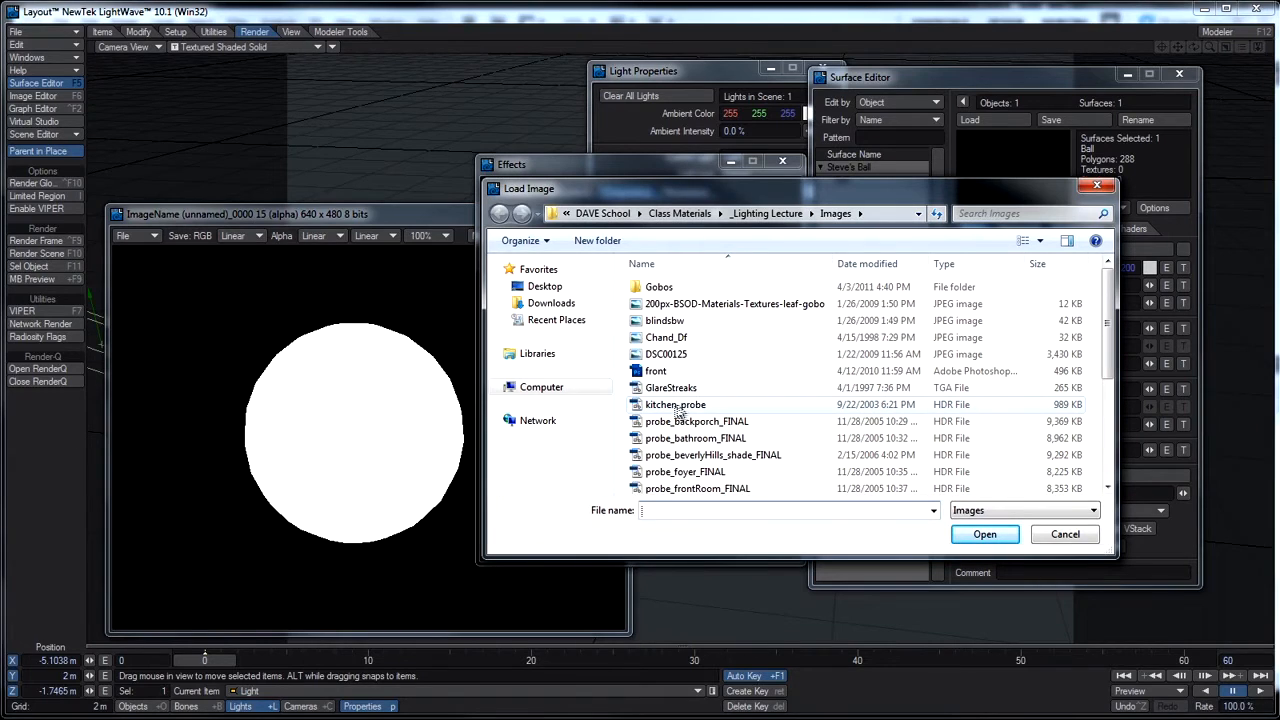
double_click(666, 337)
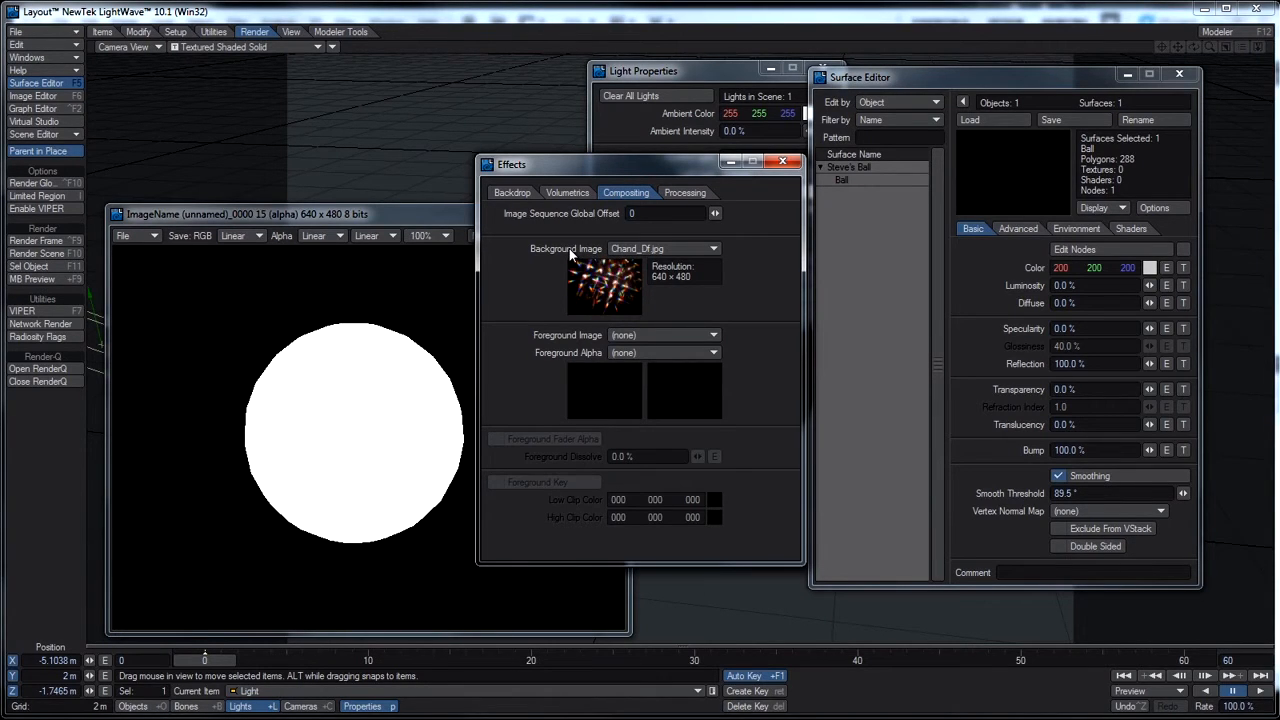
key(F9)
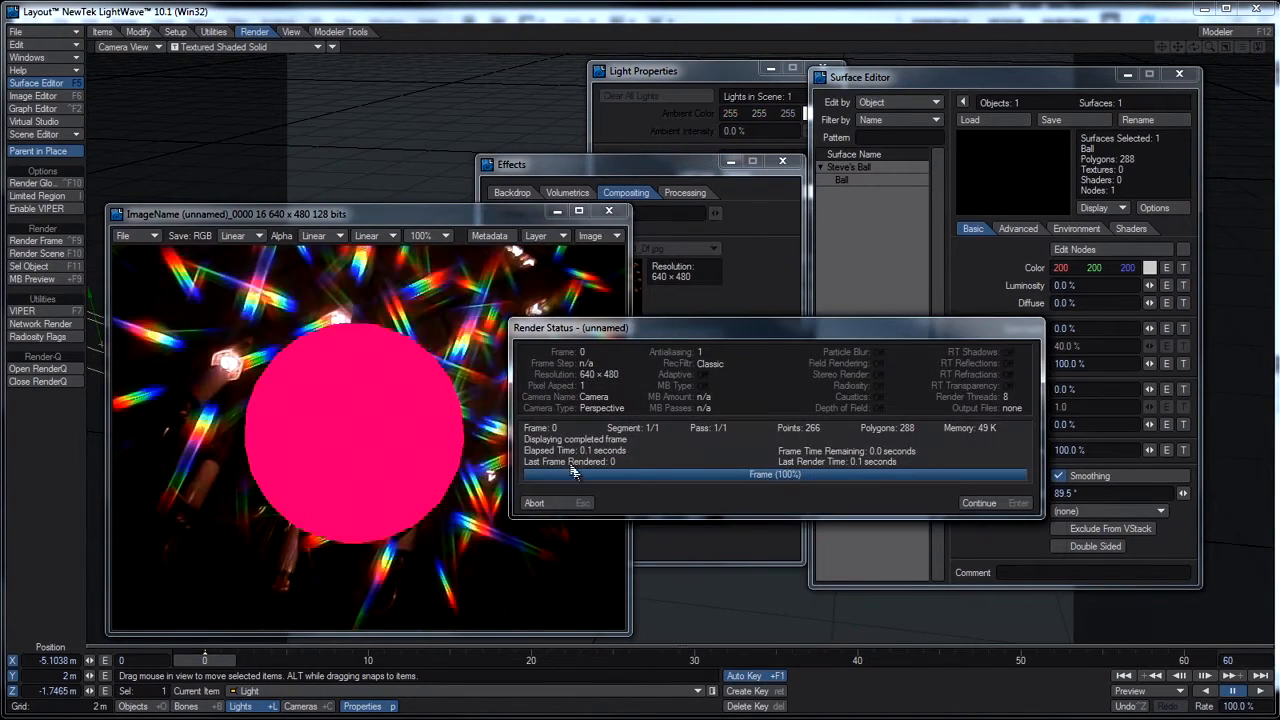
click(559, 503)
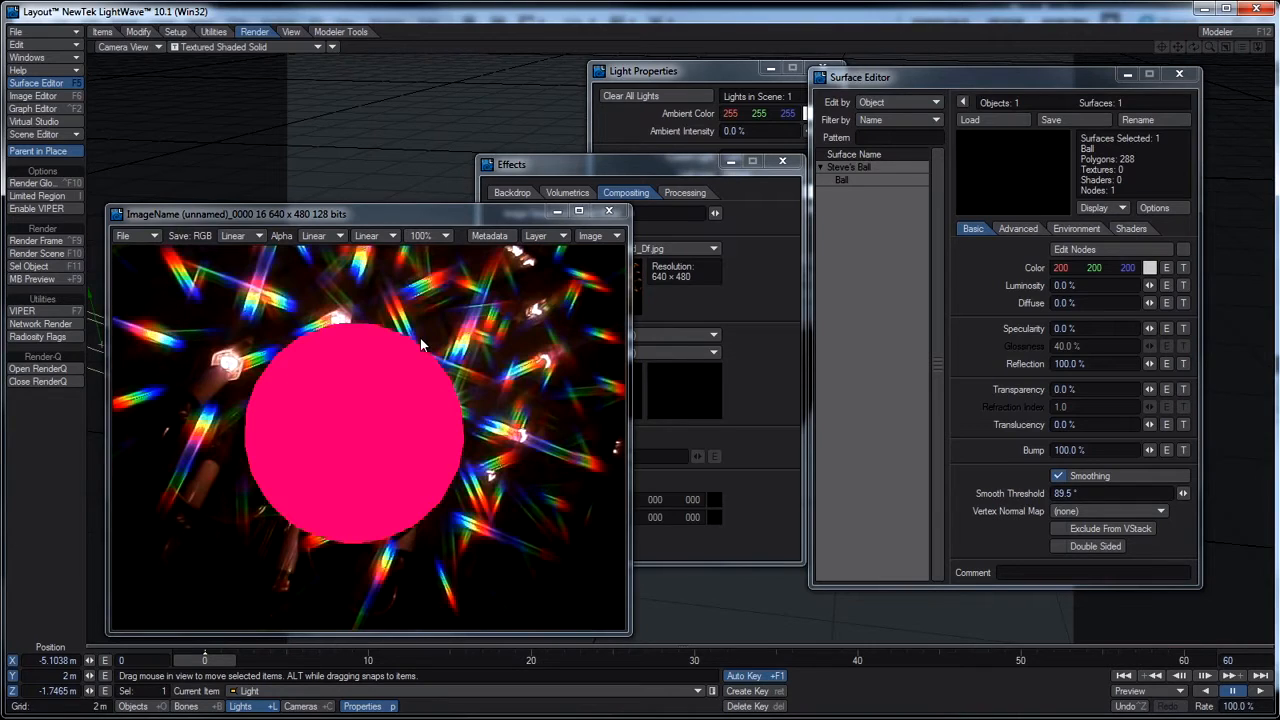
- View the alpha channel of the new render and reset the compositing background image to none
click(601, 237)
click(605, 249)
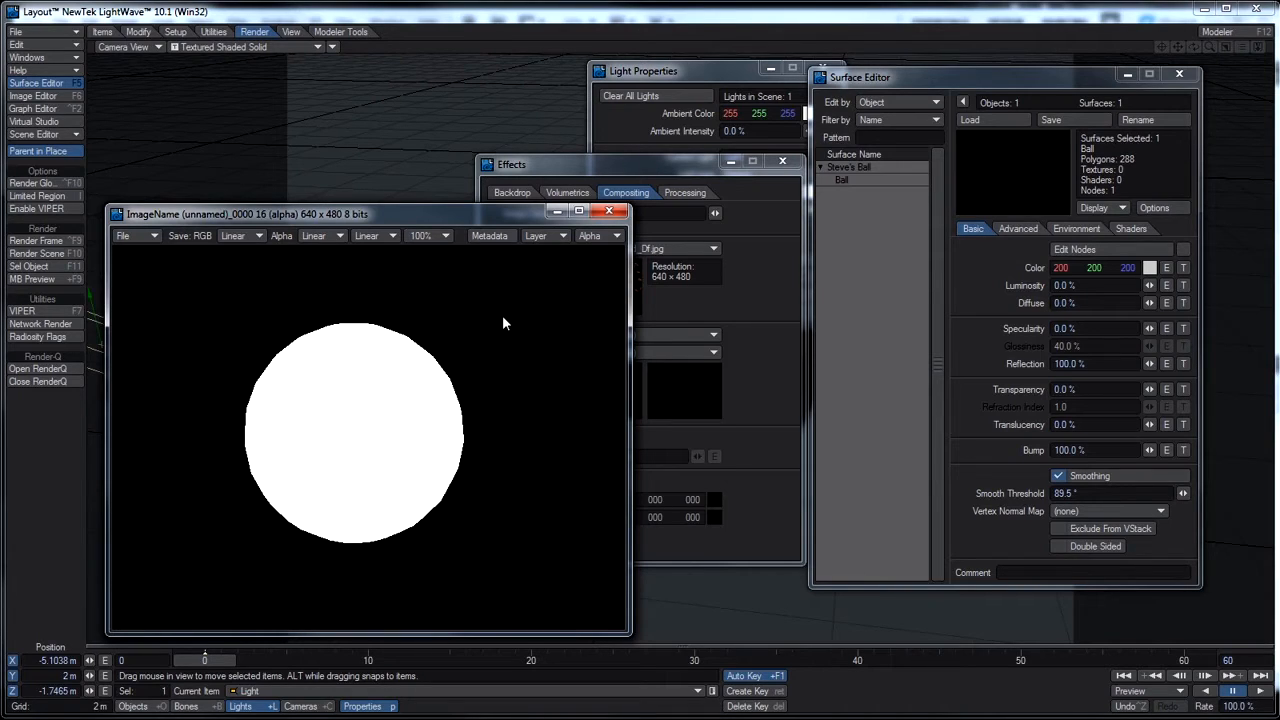
click(665, 249)
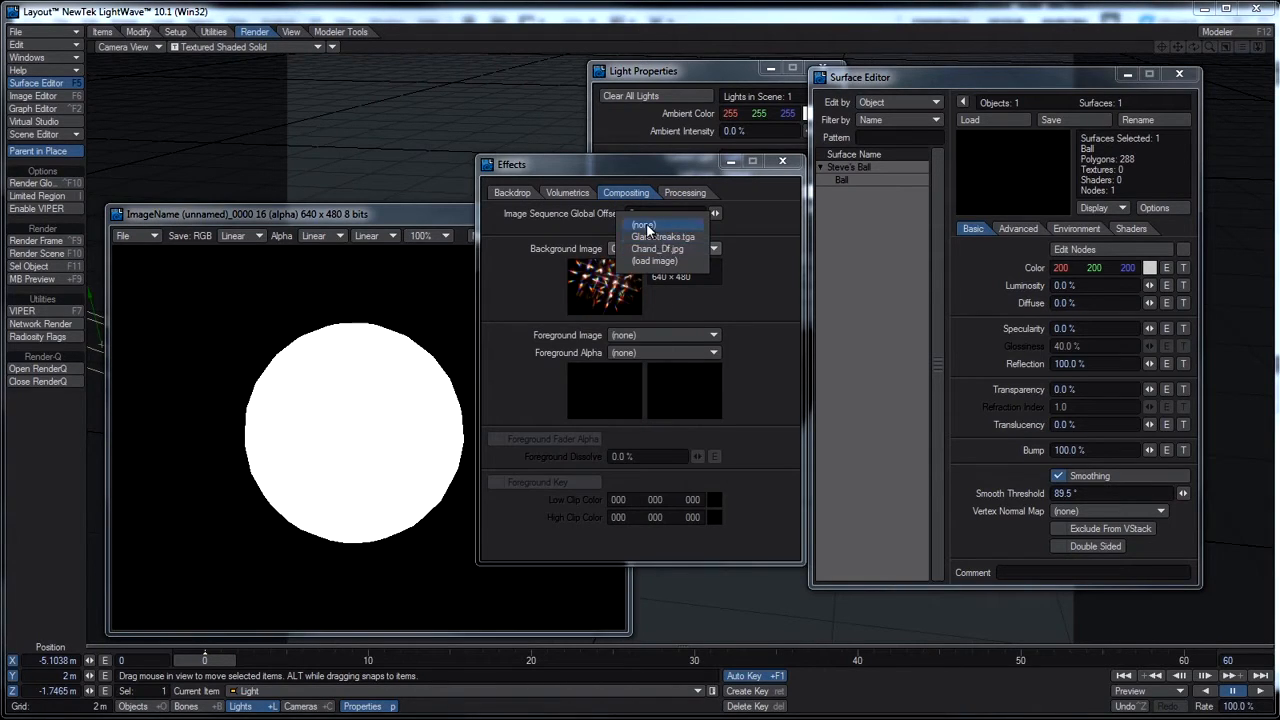
click(645, 226)
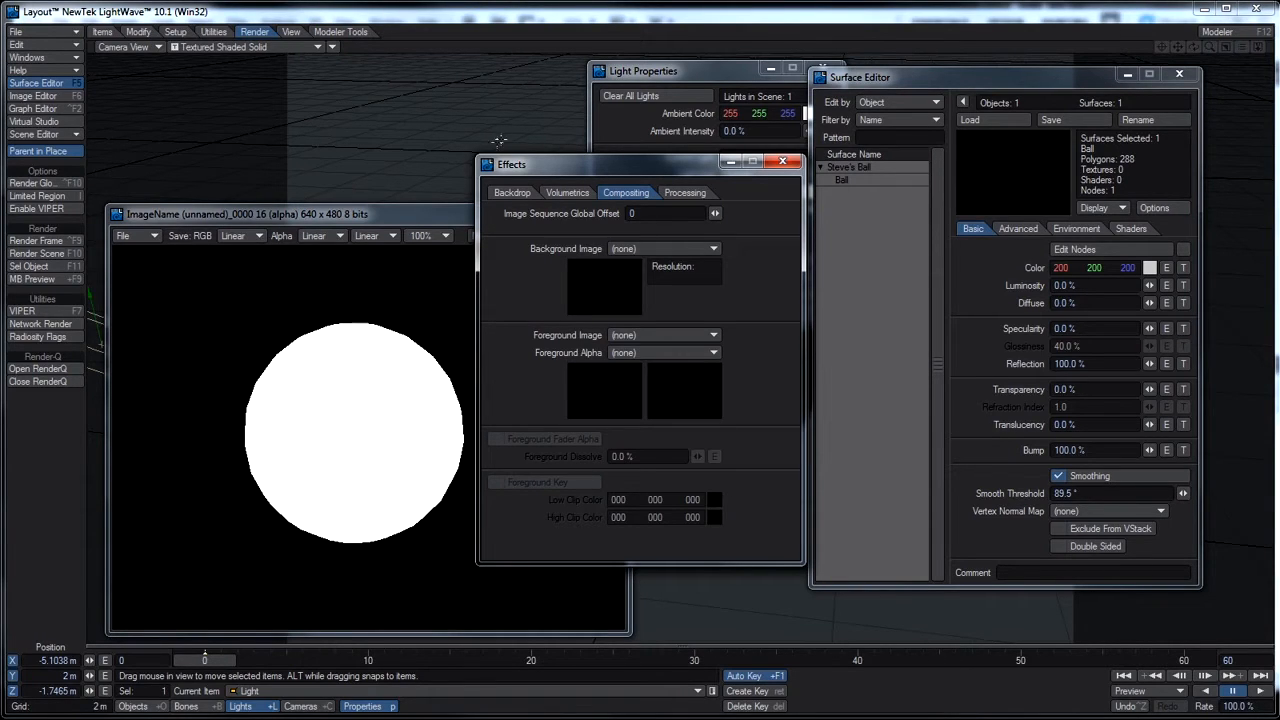
- Return to the backdrop settings, turn on Gradient Backdrop and render the frame with the effects window moved clear of the render
click(512, 192)
drag(390, 213, 384, 201)
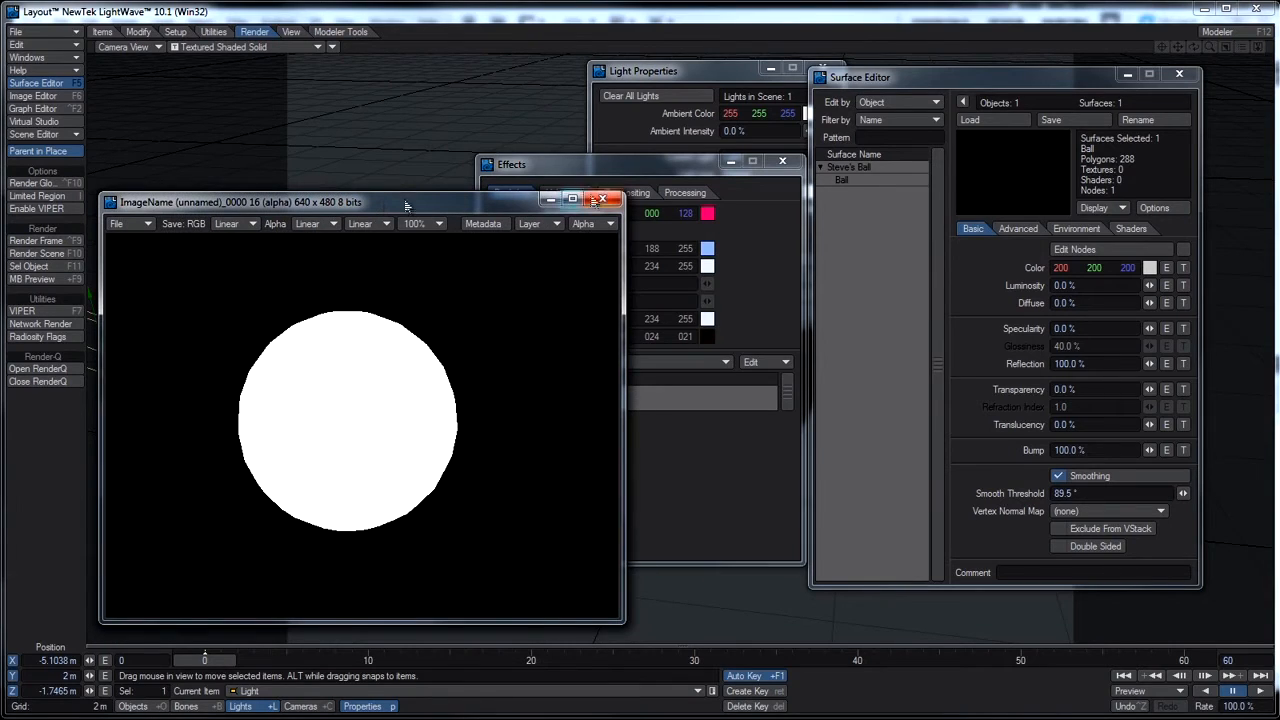
drag(660, 171, 903, 133)
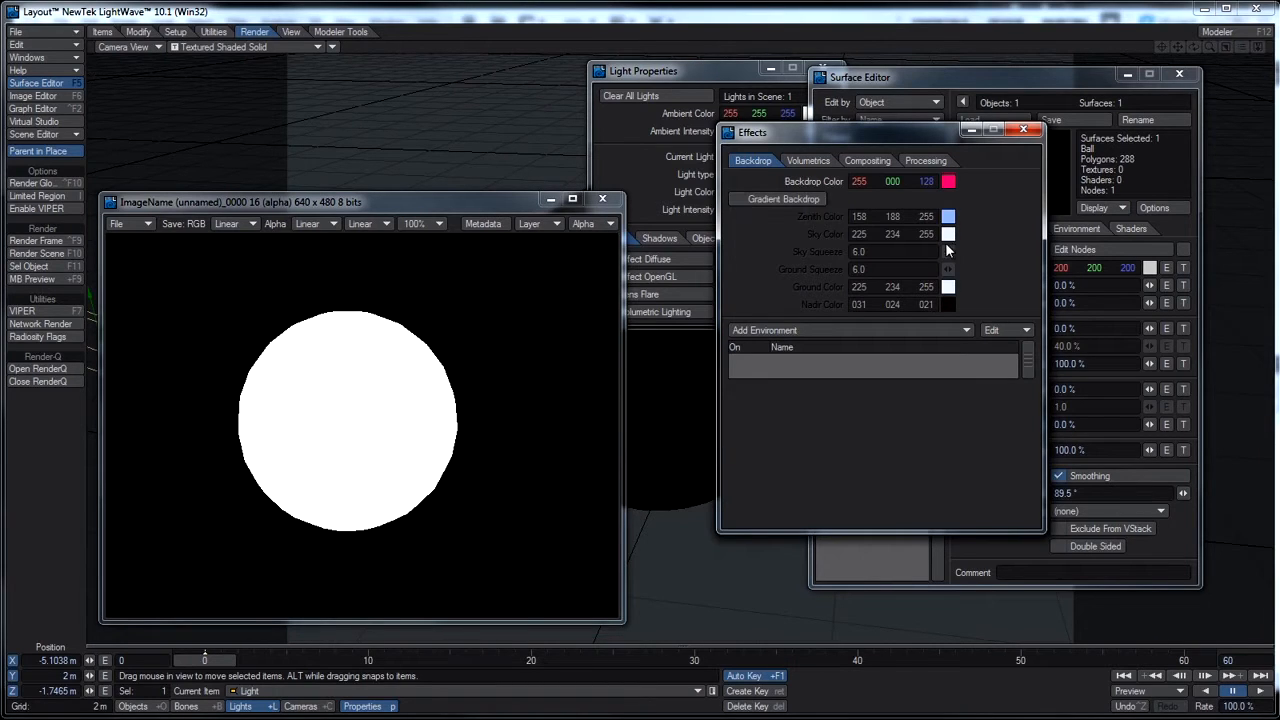
click(736, 200)
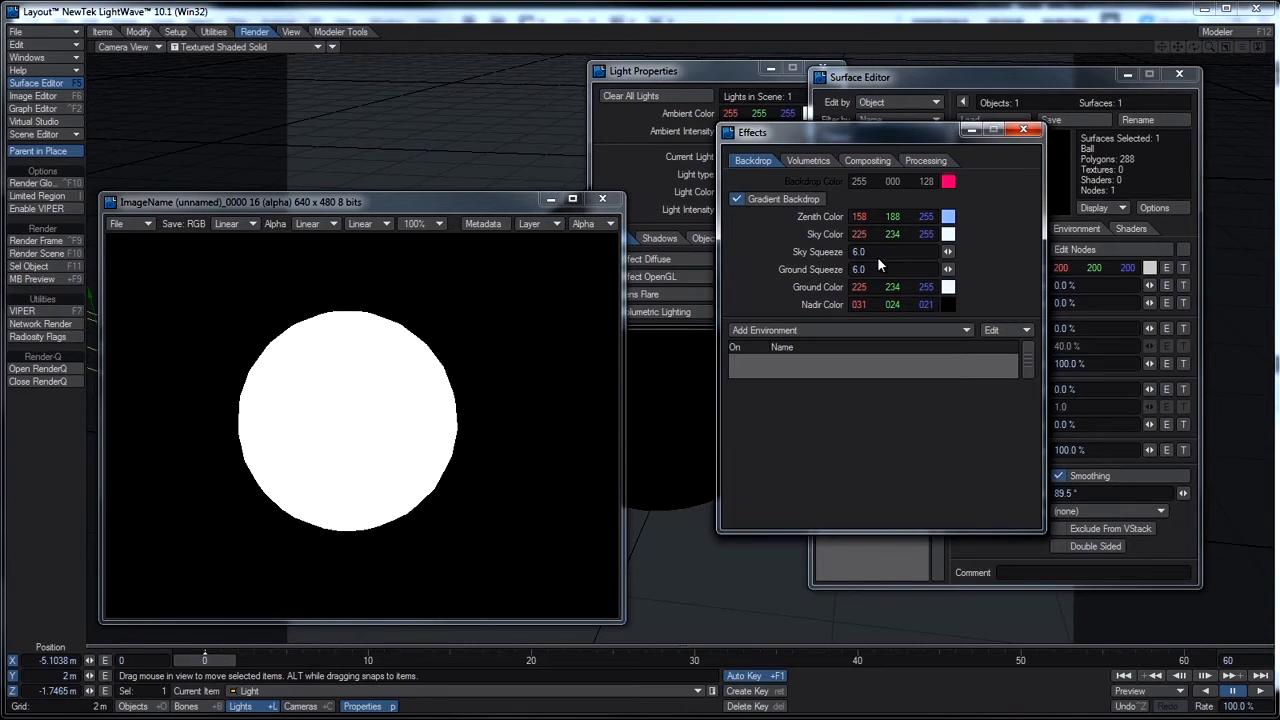
key(F9)
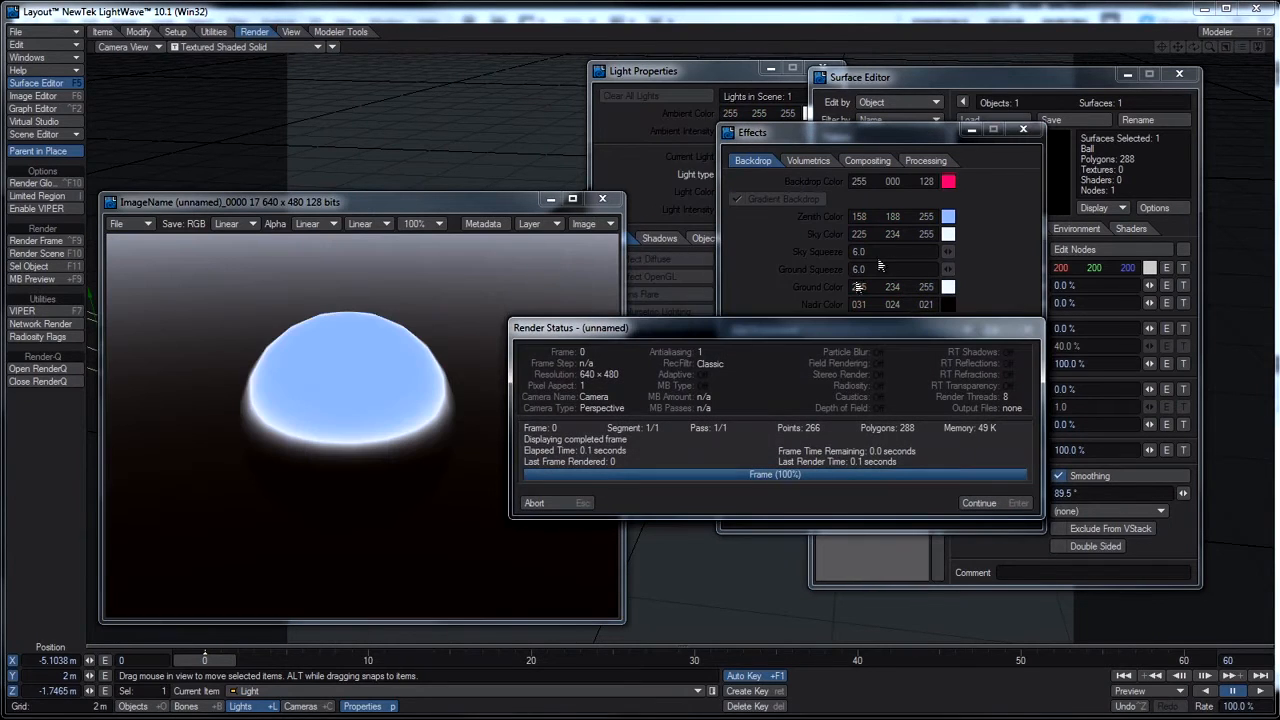
click(568, 502)
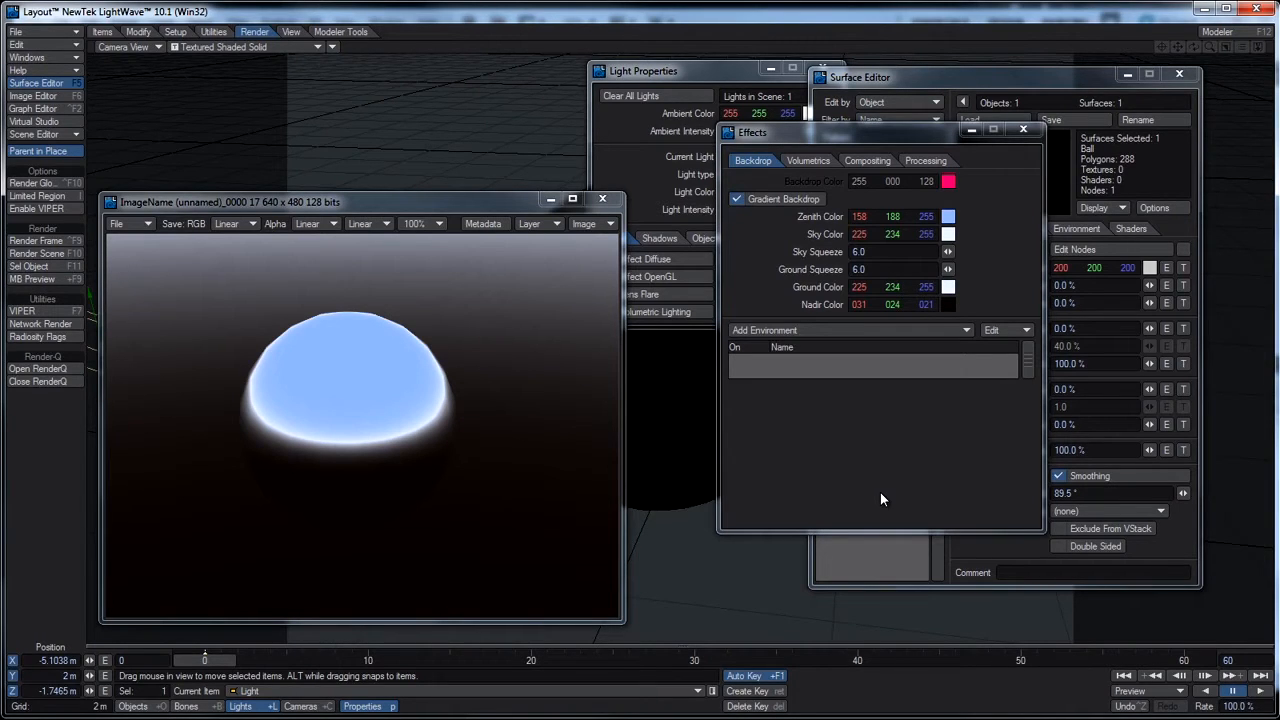
click(755, 325)
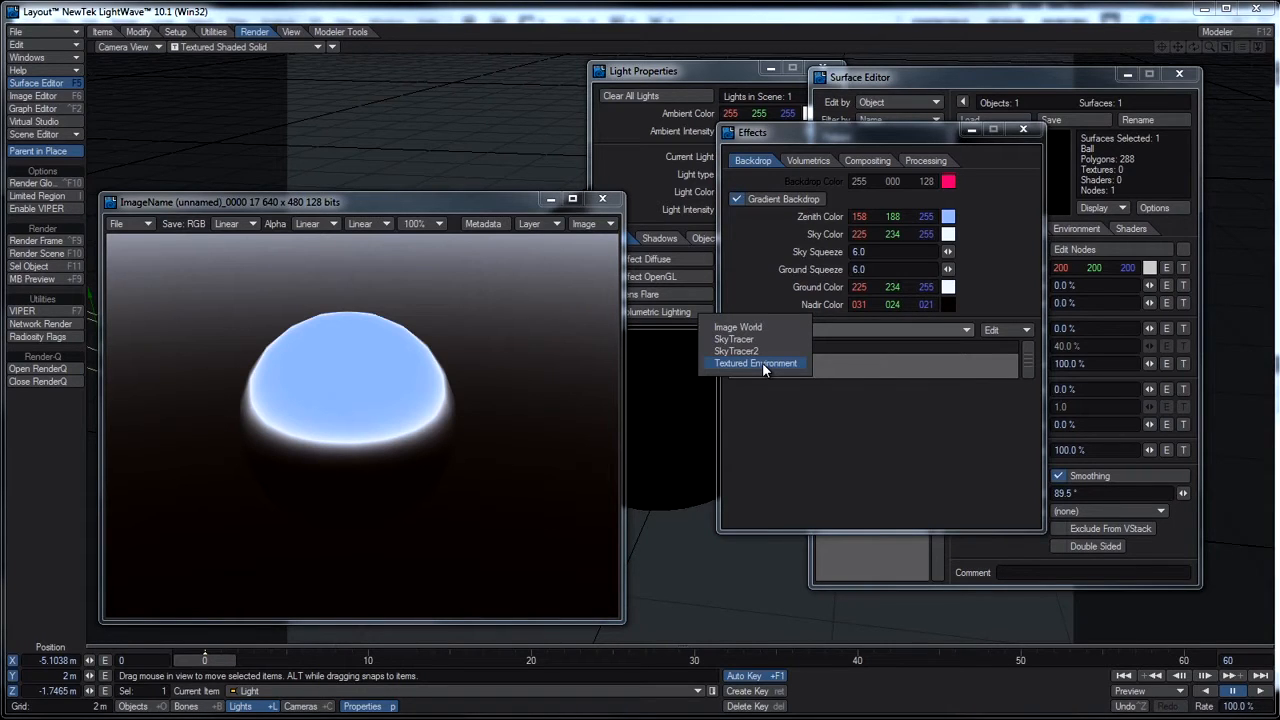
click(890, 411)
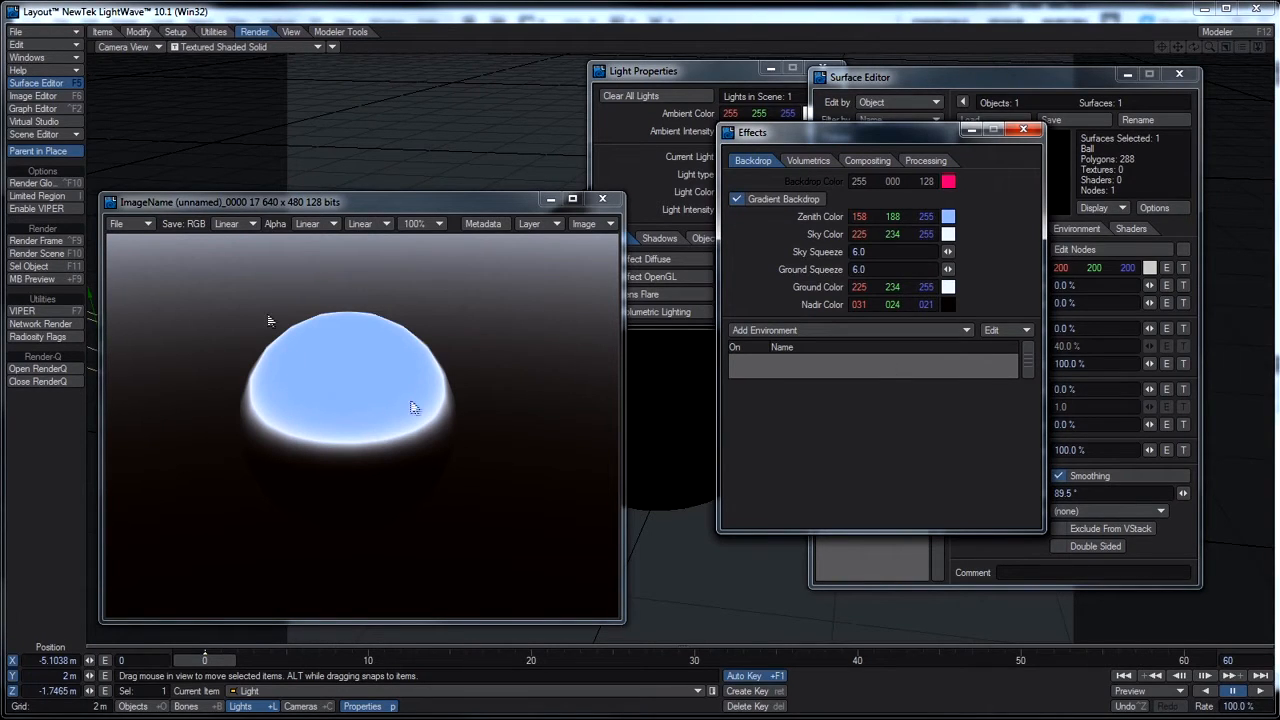
- Step back through the earlier renders to the one of the ball lit with diffuse shading
click(389, 203)
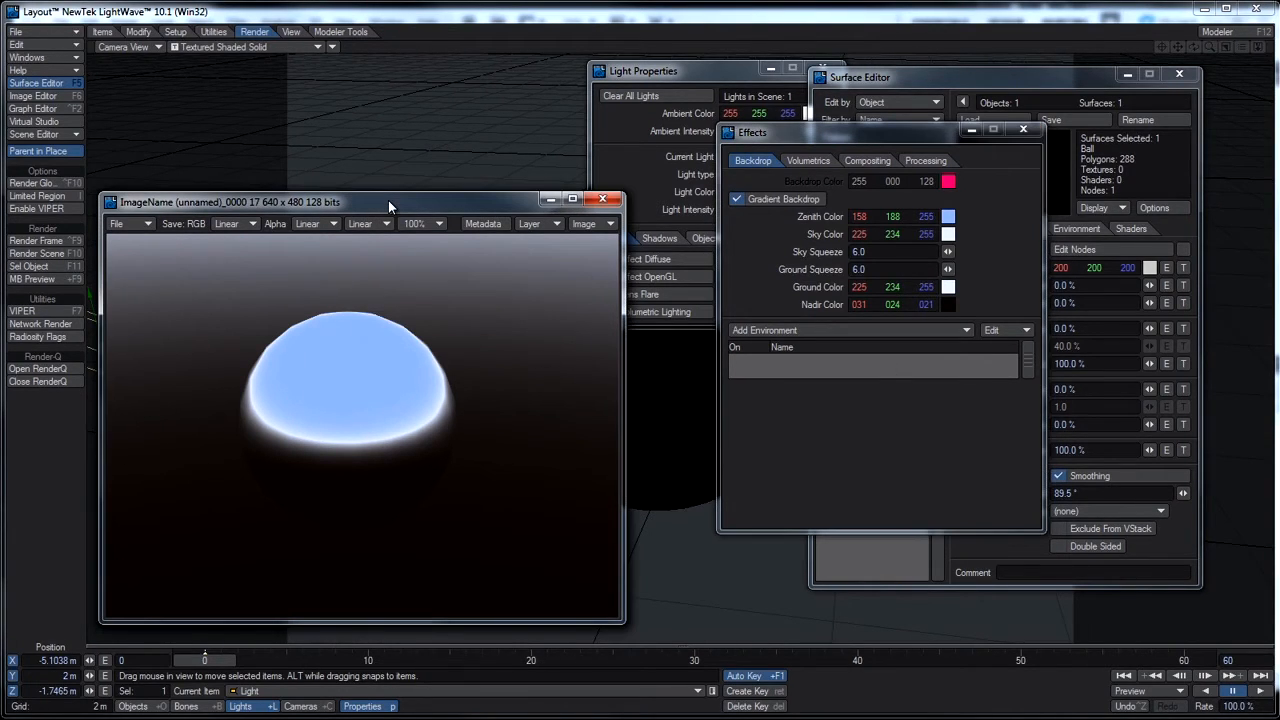
key(Up)
key(Up)
key(Up)
key(Down)
key(Up)
key(Up)
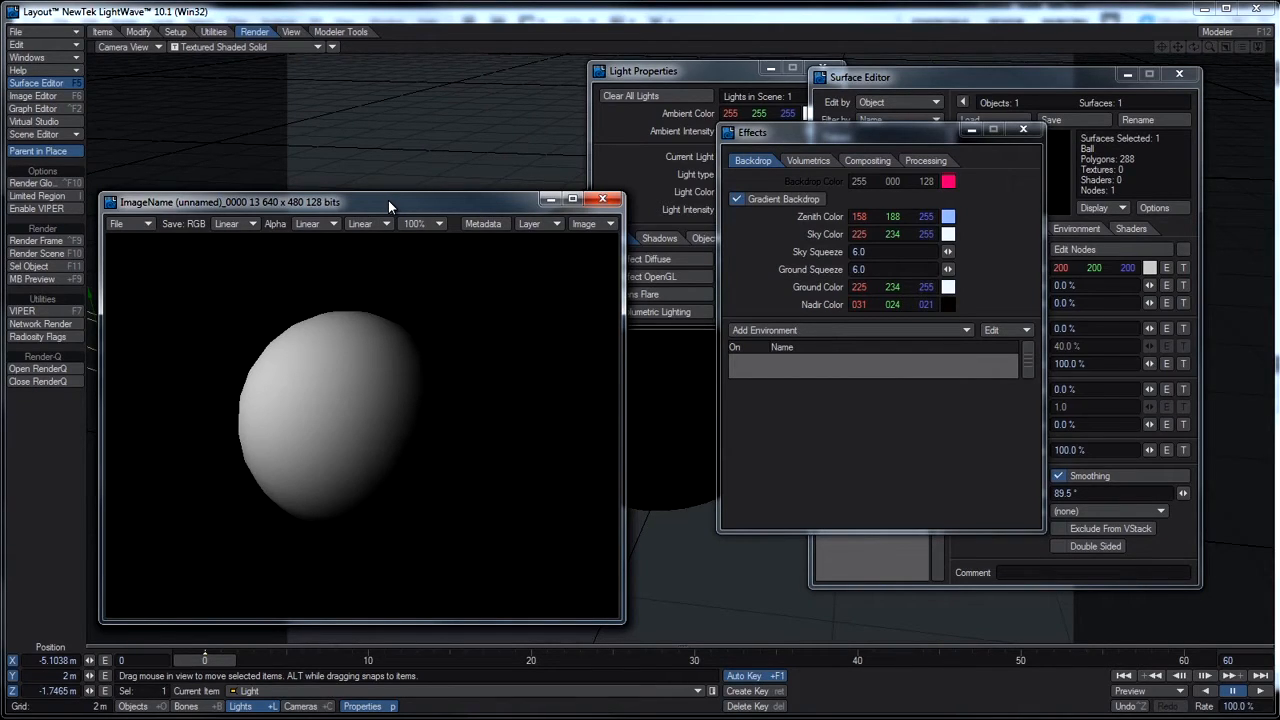
- Add a Textured Environment to the backdrop of the ball scene
click(860, 330)
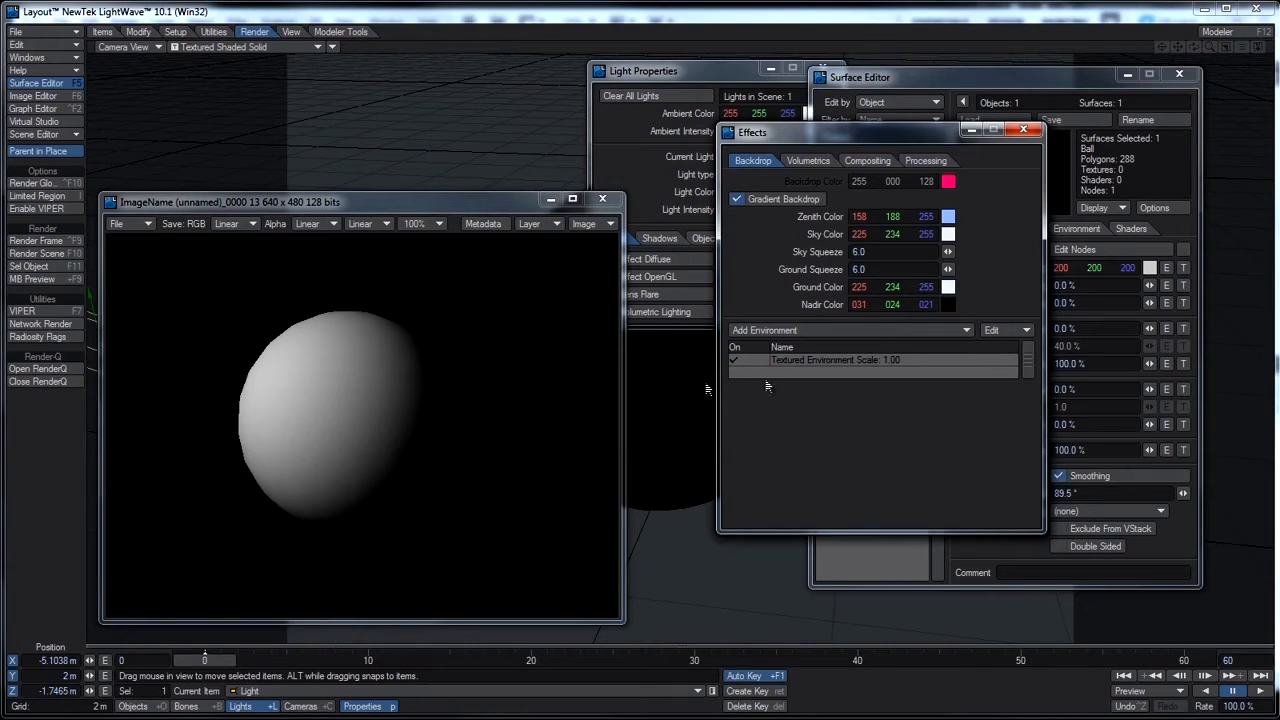
right_click(848, 360)
click(850, 409)
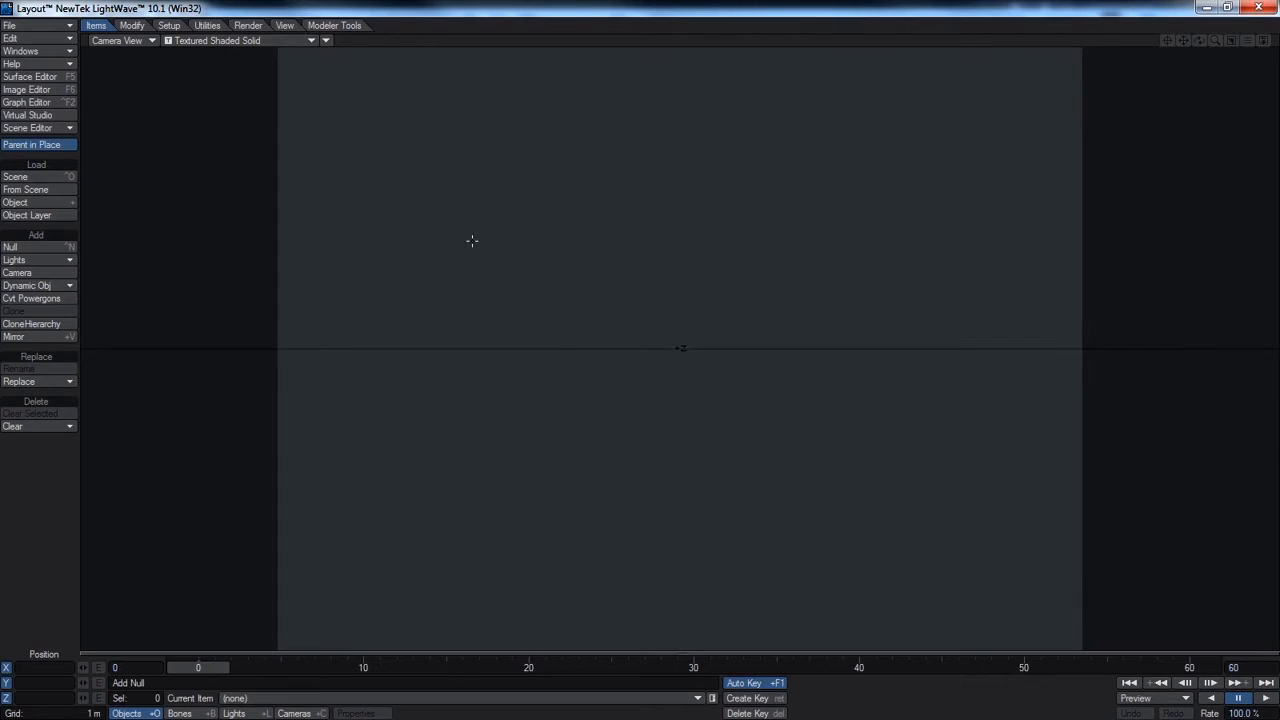
- In the empty scene, turn on Gradient Backdrop in the effects settings and switch the camera viewport to VPR
key(ctrl+F5)
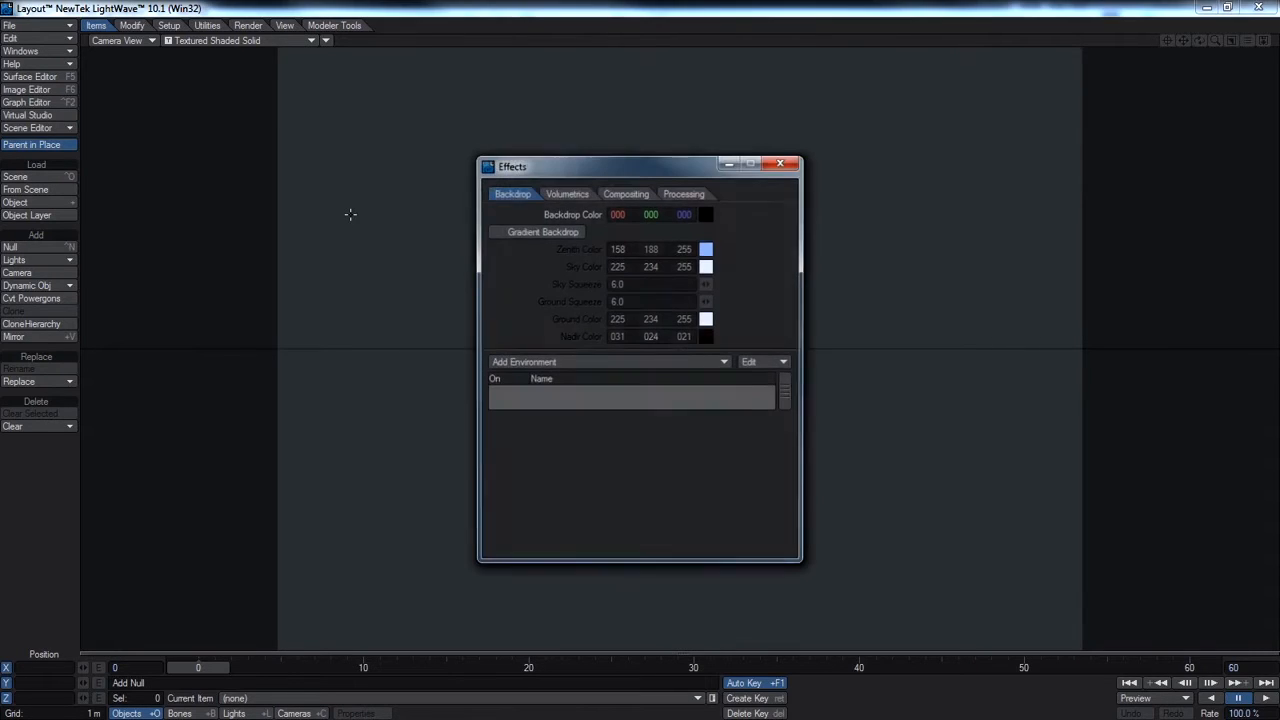
click(535, 231)
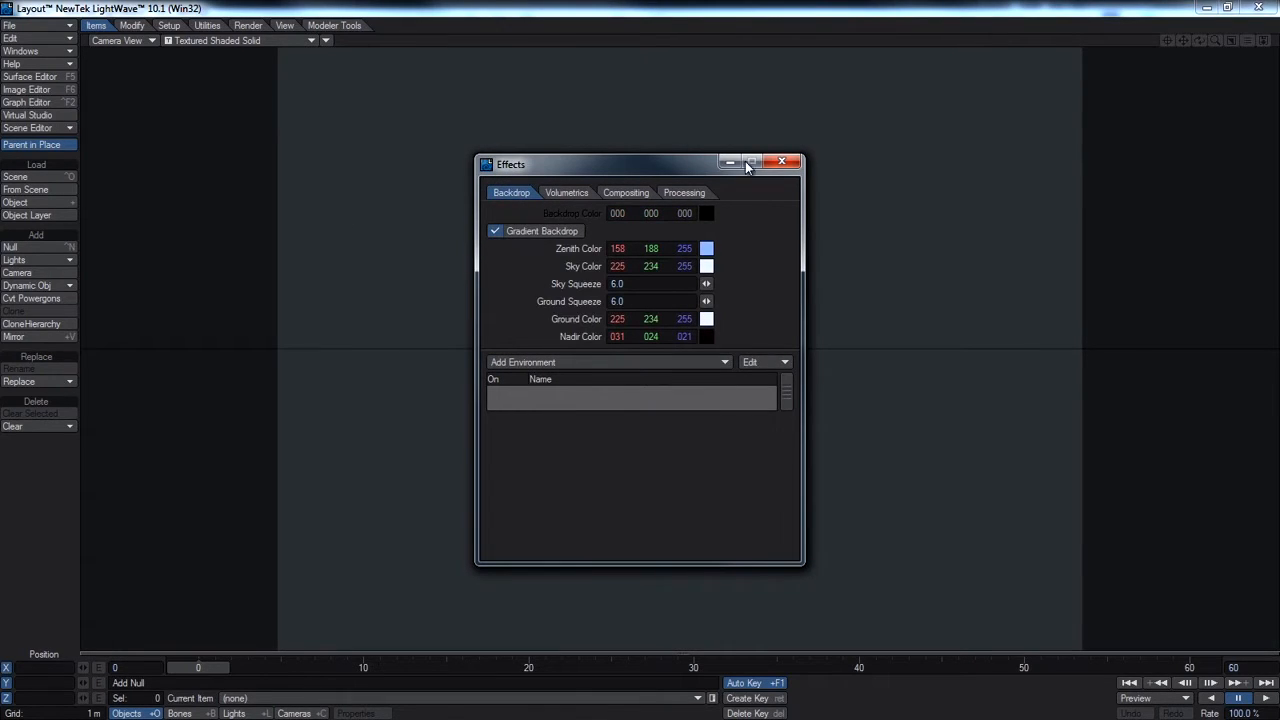
drag(700, 166, 1040, 133)
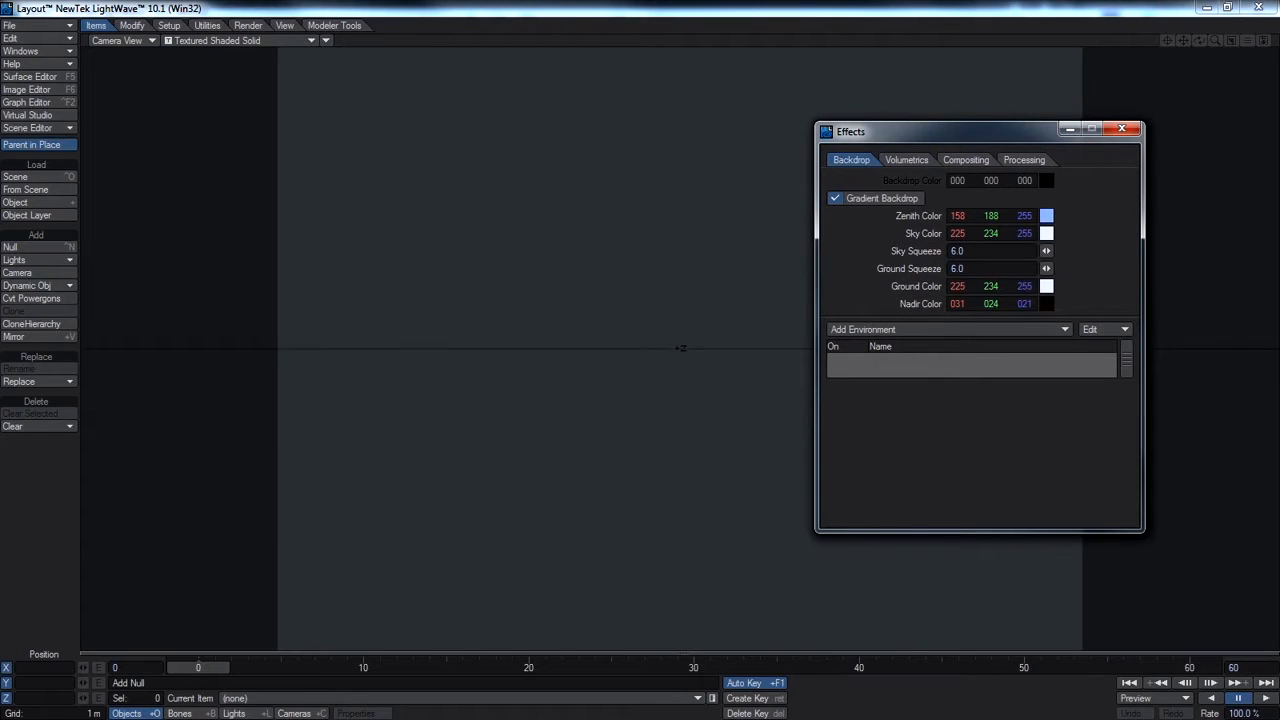
click(221, 43)
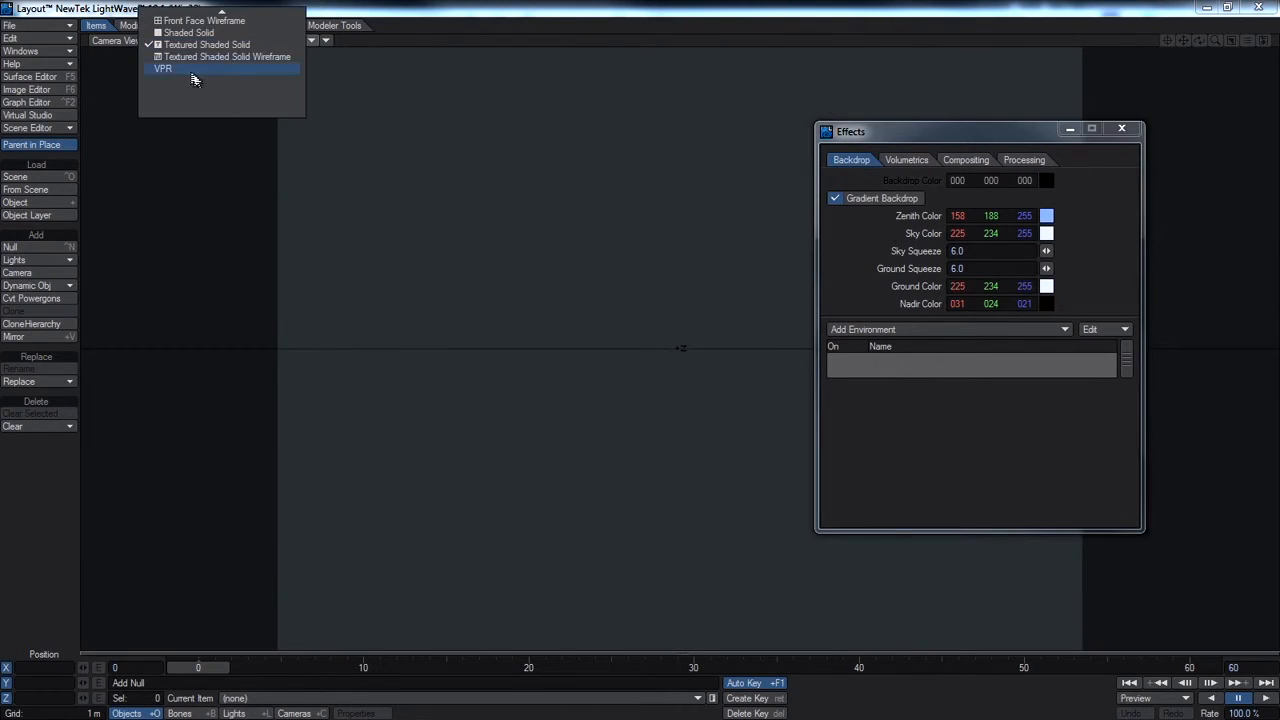
click(225, 80)
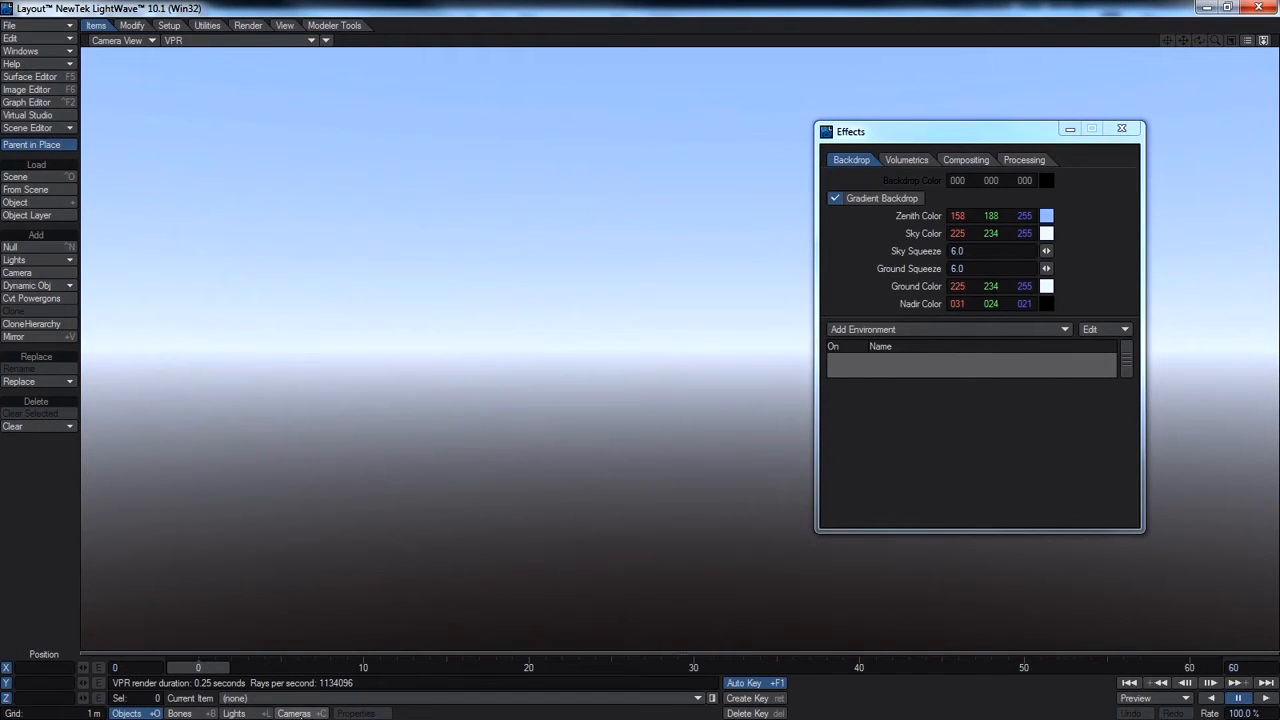
- Select the camera and rotate it to a heading of about -11.4° and a pitch of about -6.6°
click(294, 713)
key(y)
drag(541, 471, 500, 425)
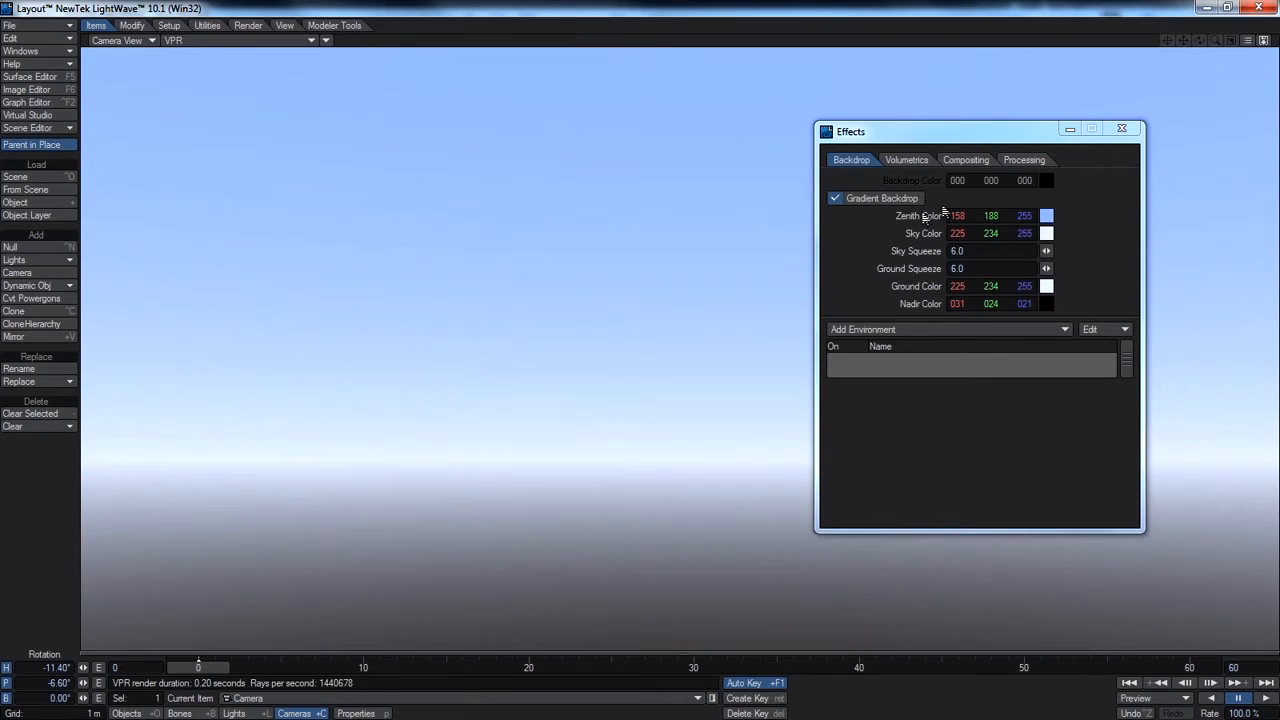
- Turn off Gradient Backdrop and add a Textured Environment with its axis set to Y
click(835, 198)
click(960, 332)
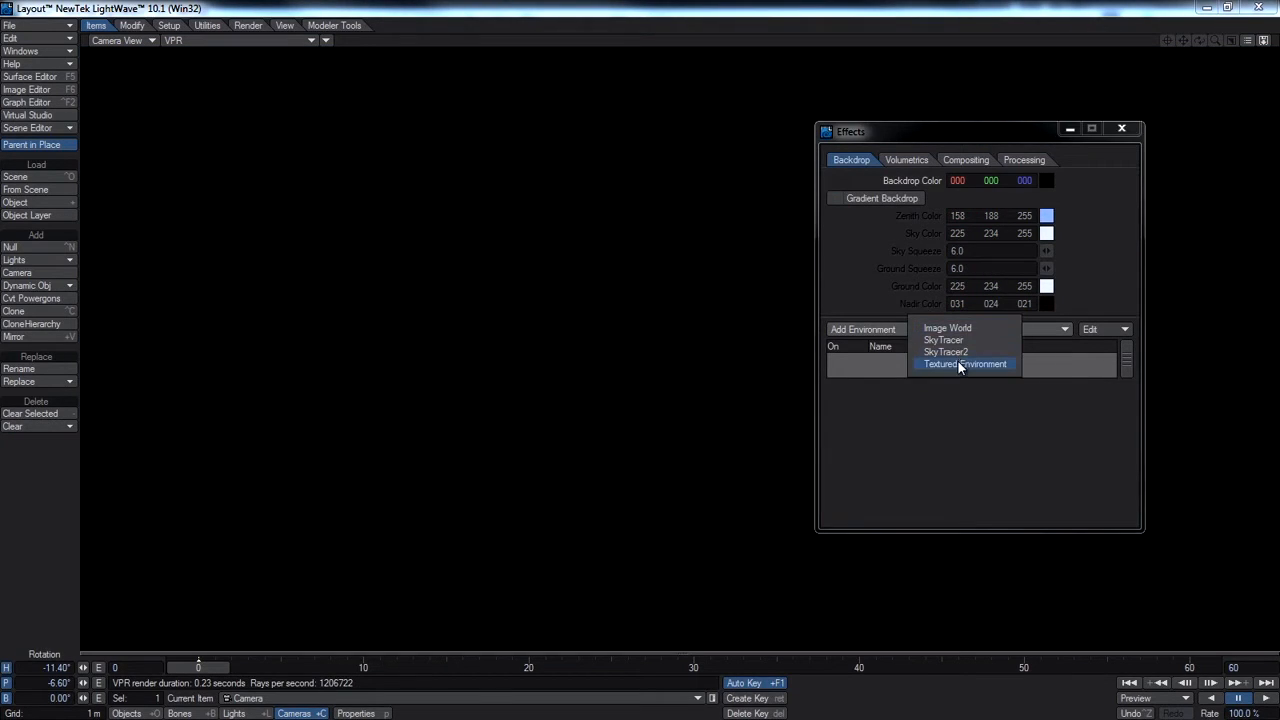
click(958, 361)
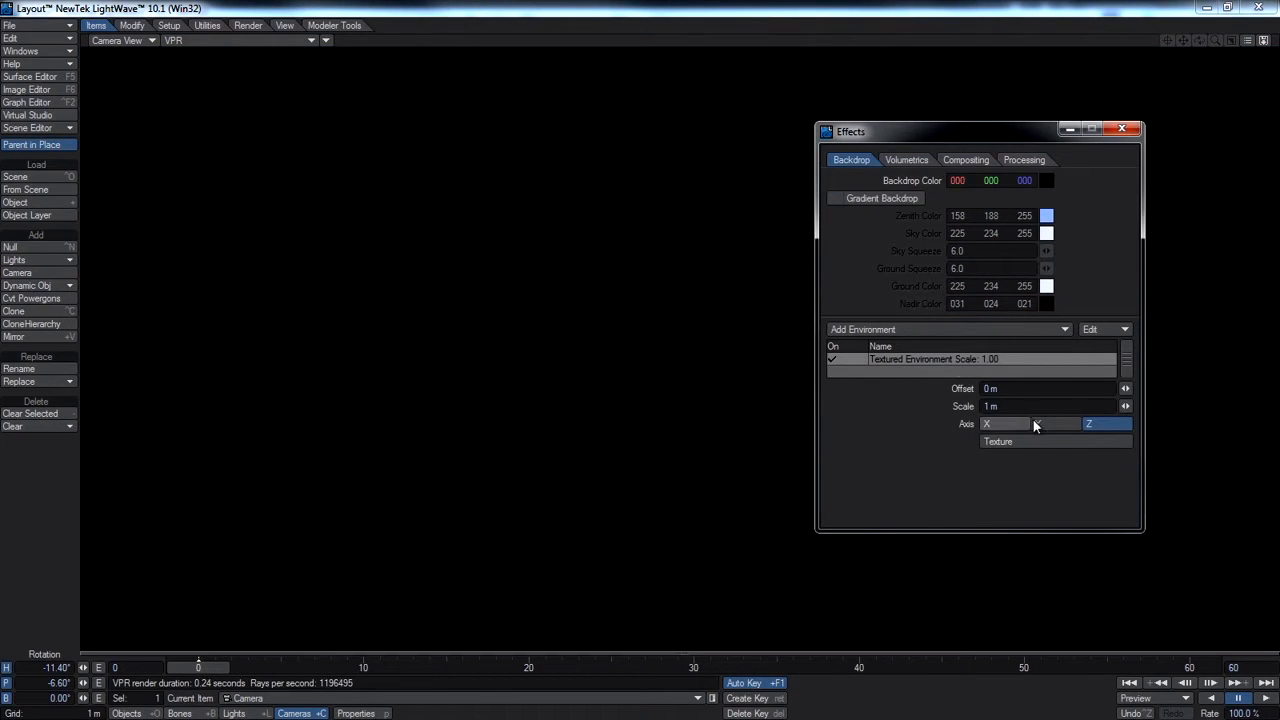
click(1053, 424)
- Open the environment's texture and make its layer a Gradient with Pitch as the input parameter
click(1013, 445)
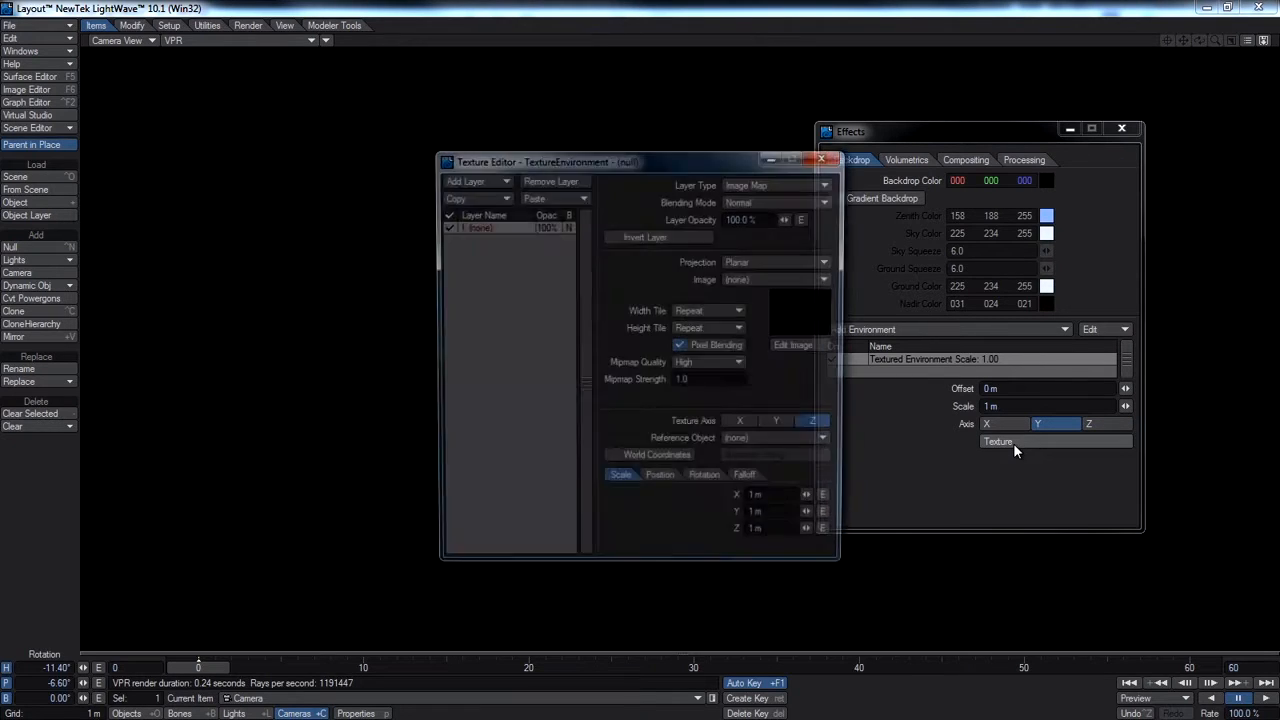
click(761, 183)
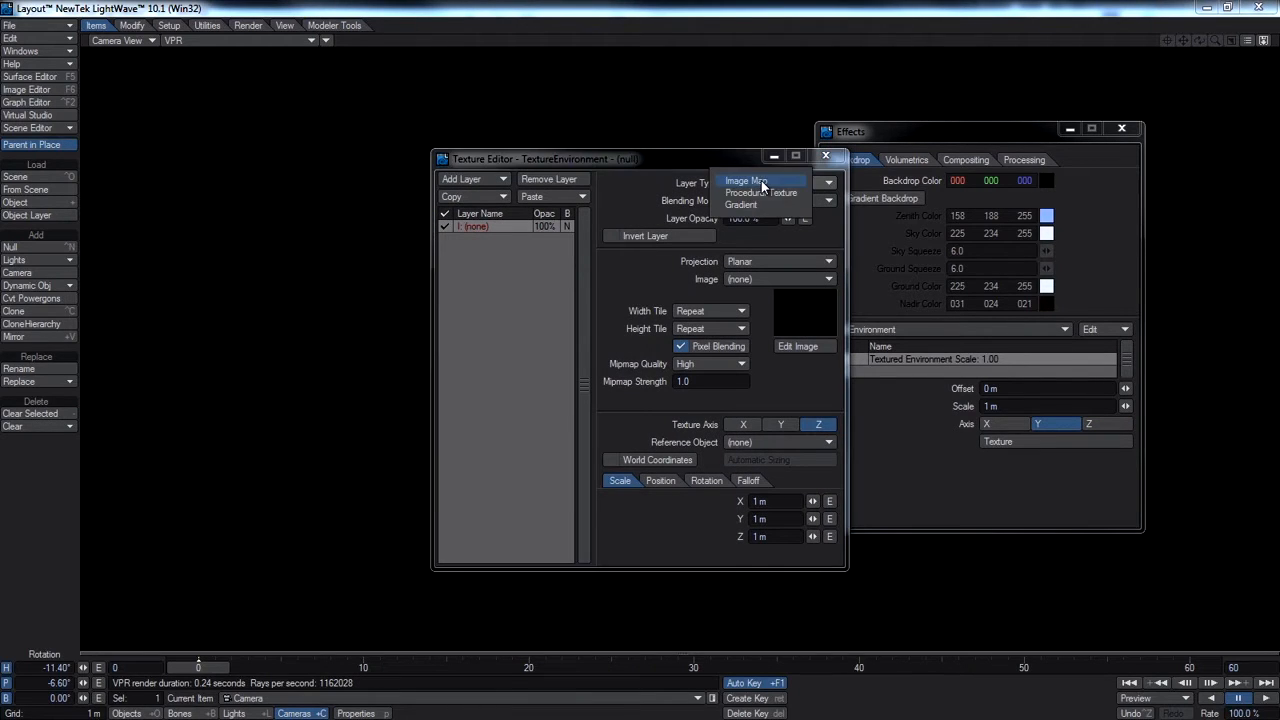
click(756, 204)
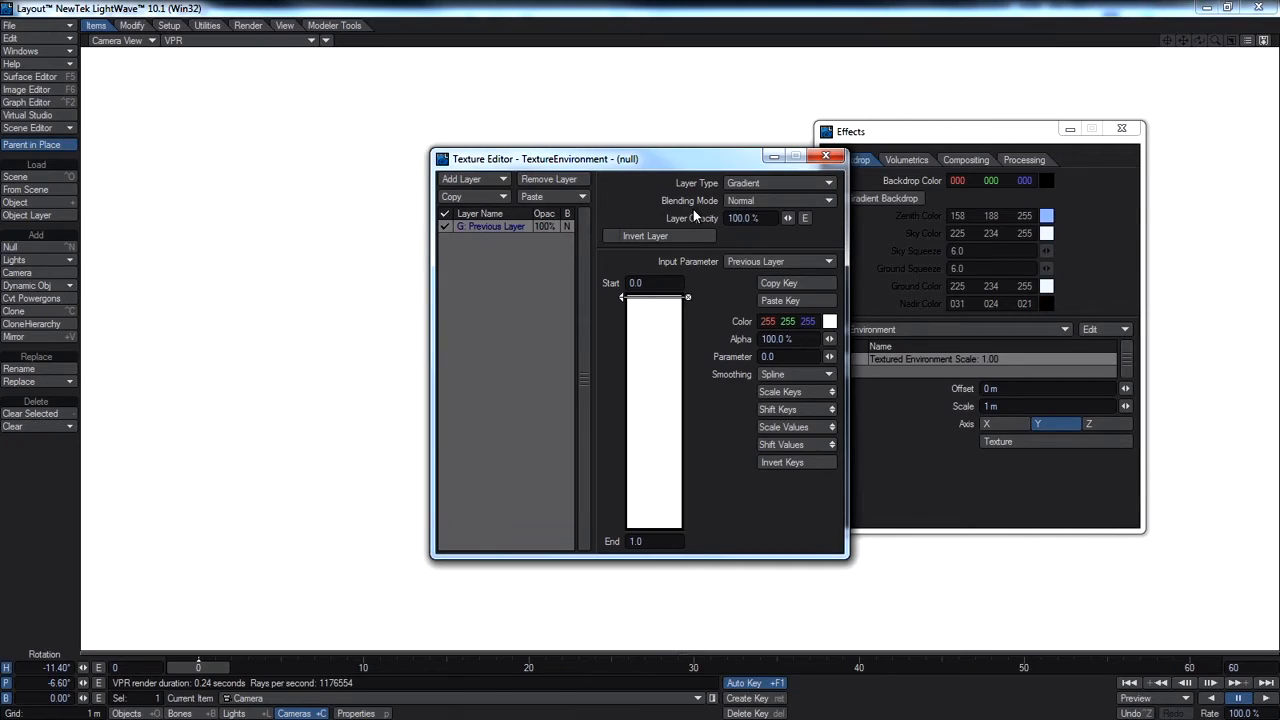
click(754, 260)
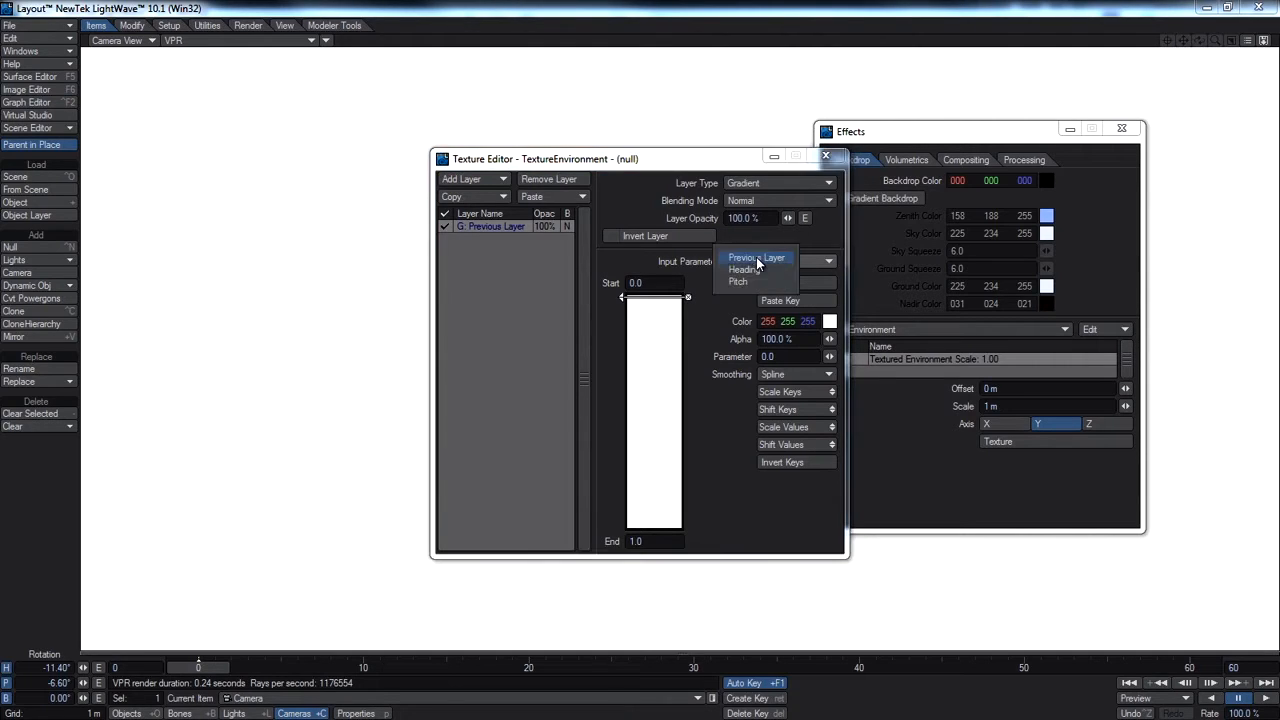
click(741, 283)
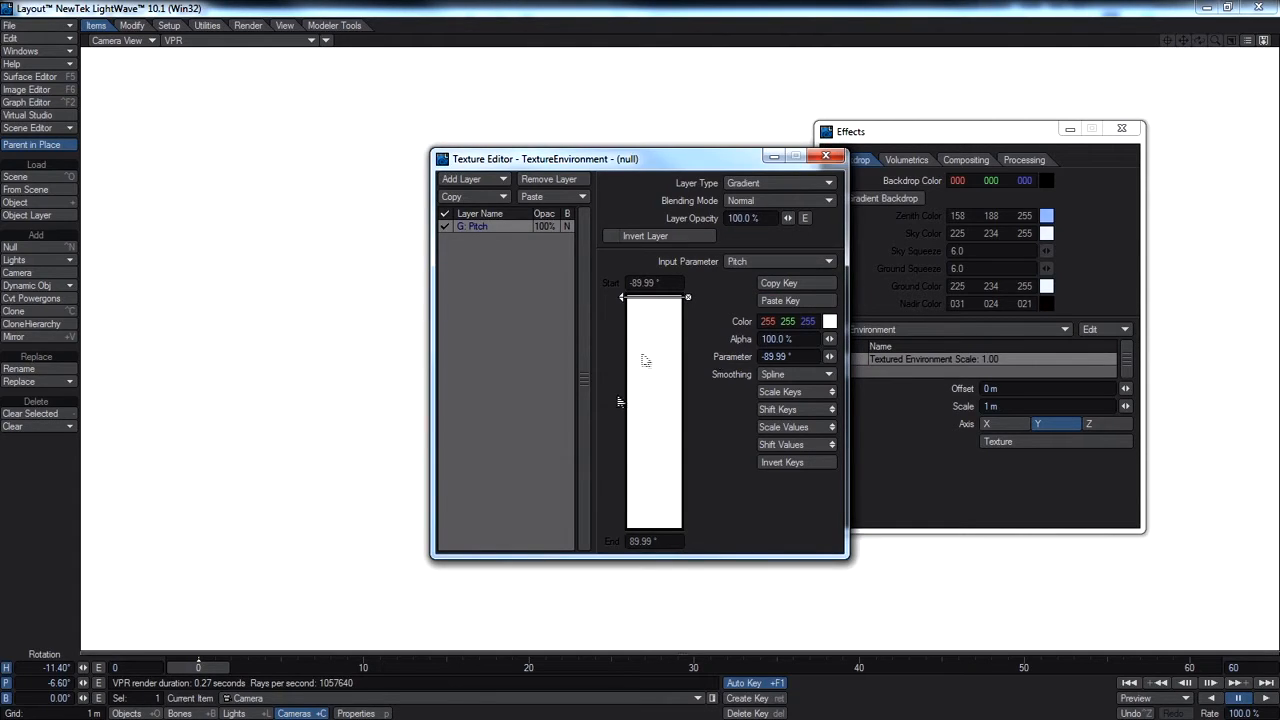
- Add a key in the middle of the pitch gradient and set its parameter to 0°
drag(628, 164, 528, 130)
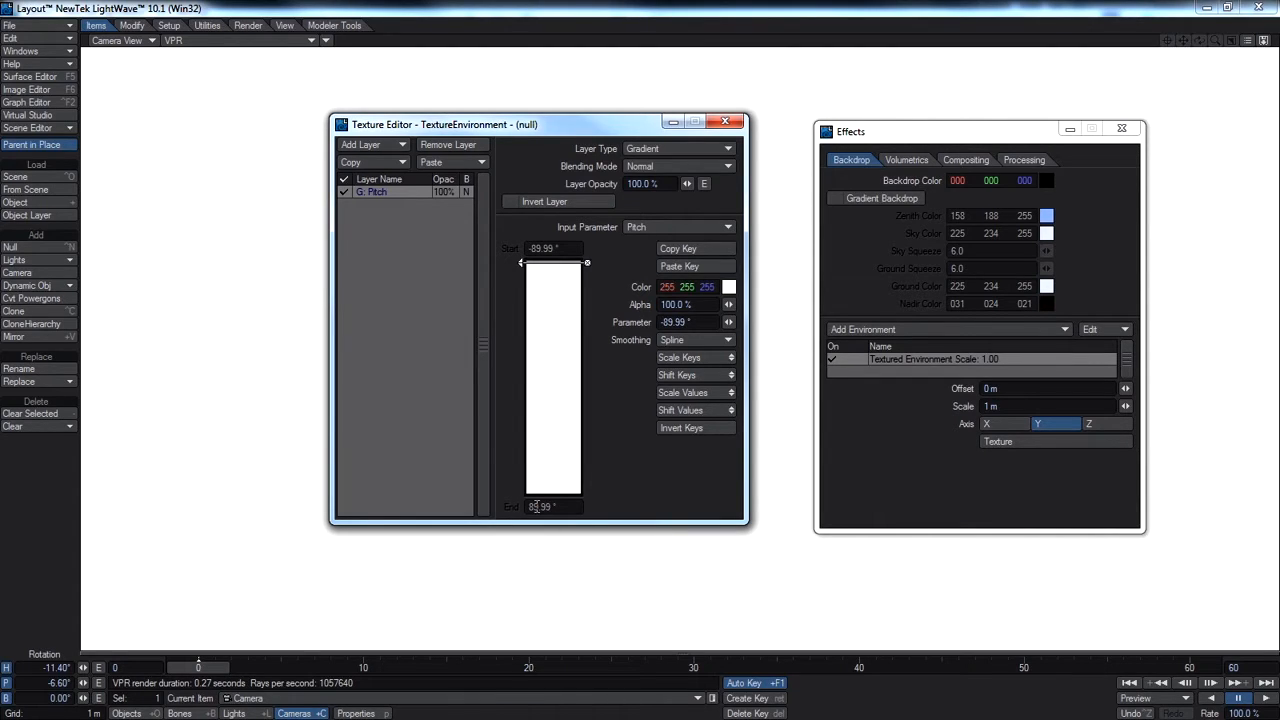
click(545, 375)
drag(710, 323, 396, 318)
text(0)
key(Return)
- Switch the Textured Environment off and Gradient Backdrop on, and store the zenith color (158, 188, 255) as a custom color
click(1047, 218)
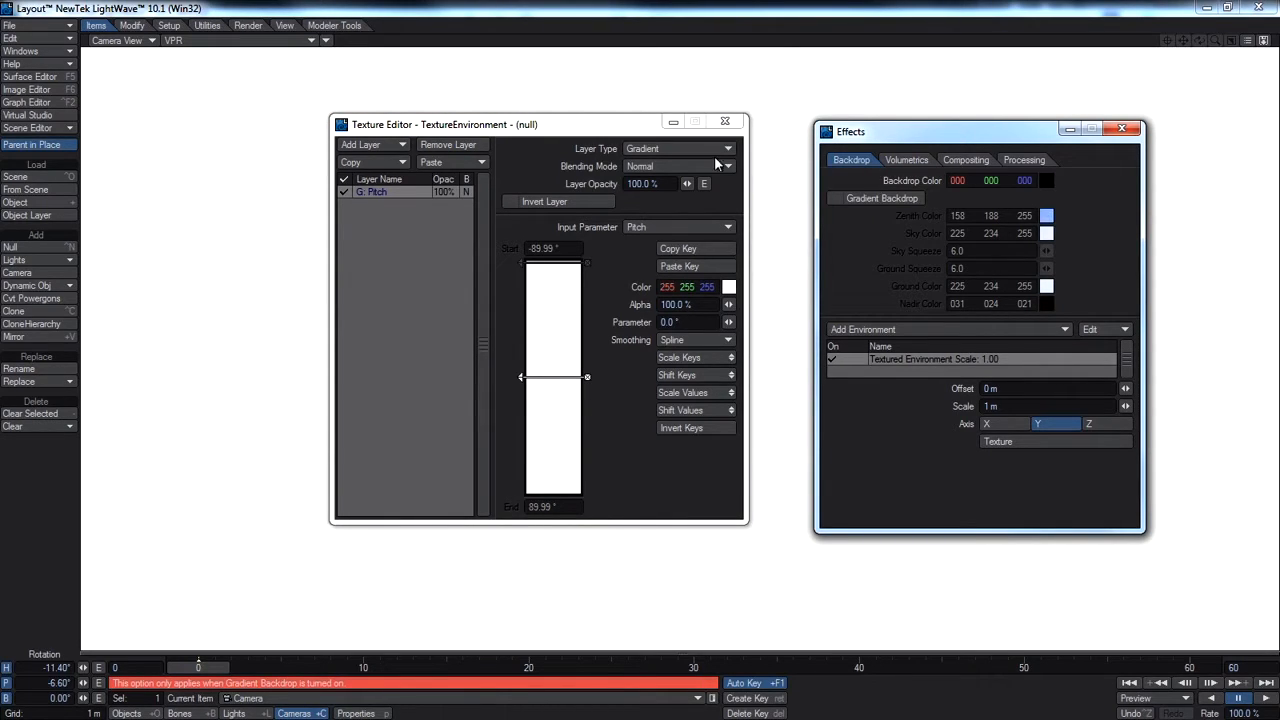
click(846, 358)
click(1046, 217)
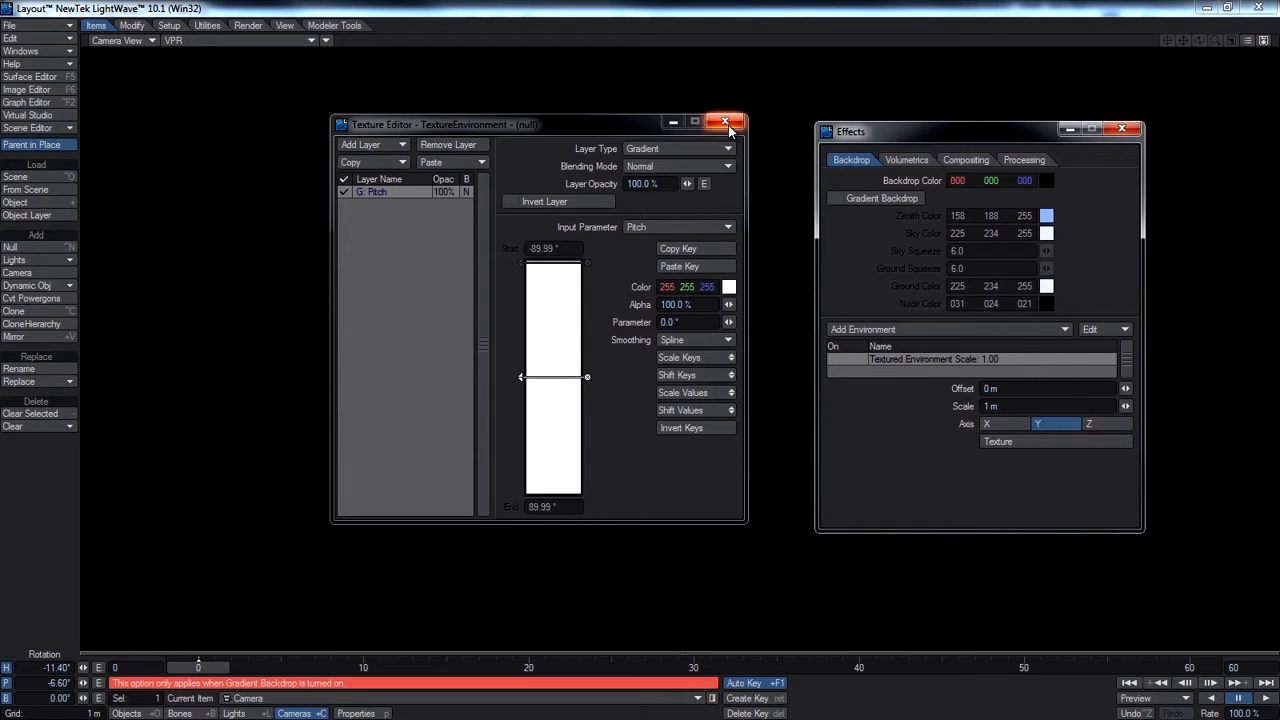
click(845, 198)
click(1047, 217)
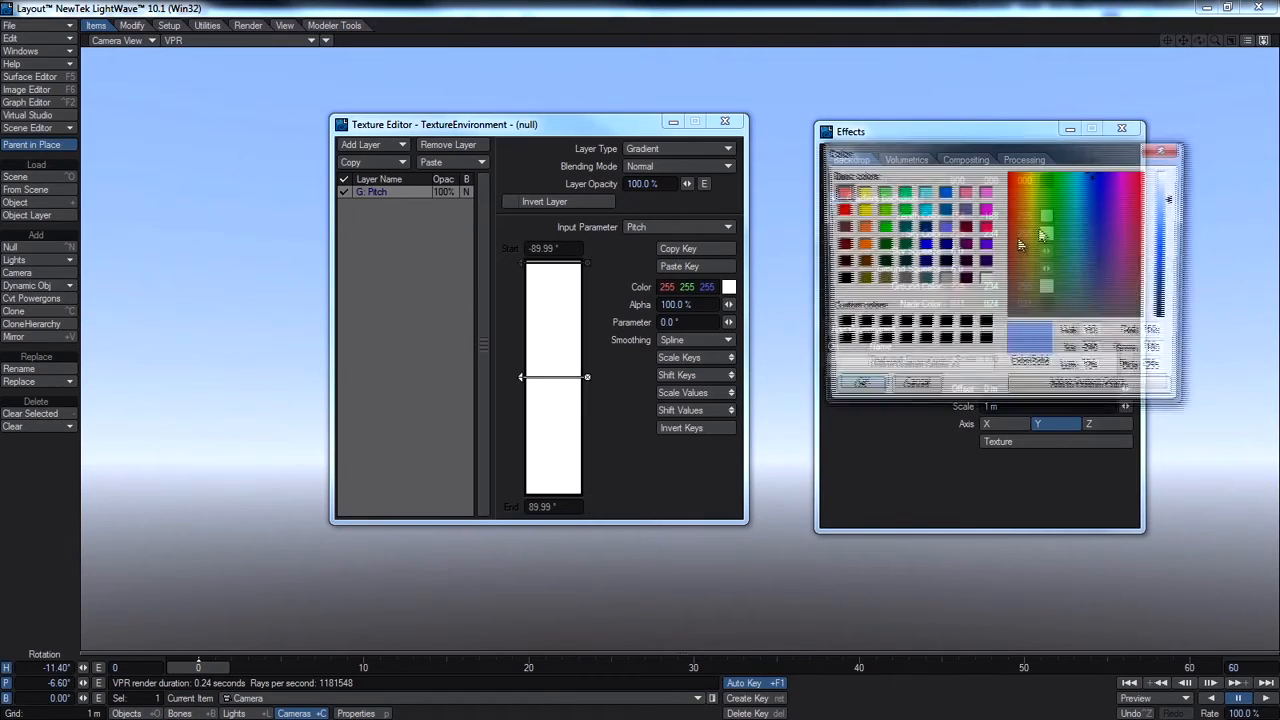
click(1090, 389)
click(855, 389)
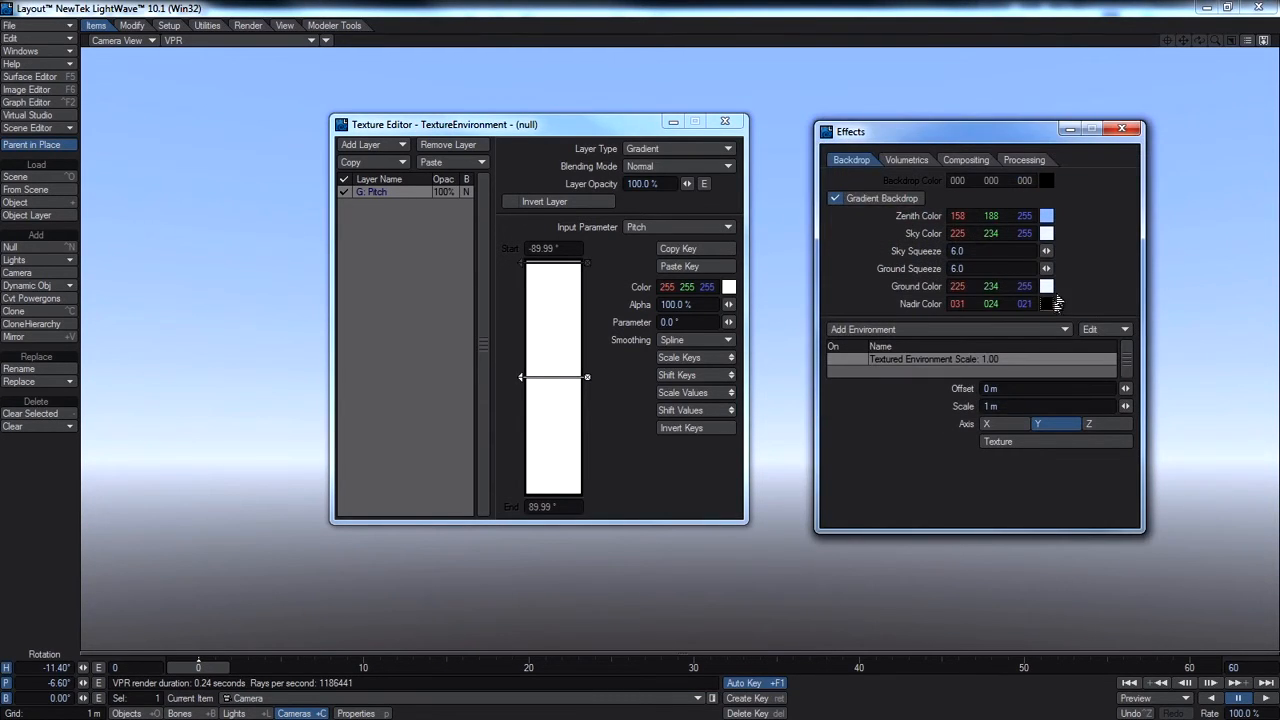
- Store the backdrop's nadir color (31, 24, 21) as a custom color
click(1046, 304)
click(1090, 389)
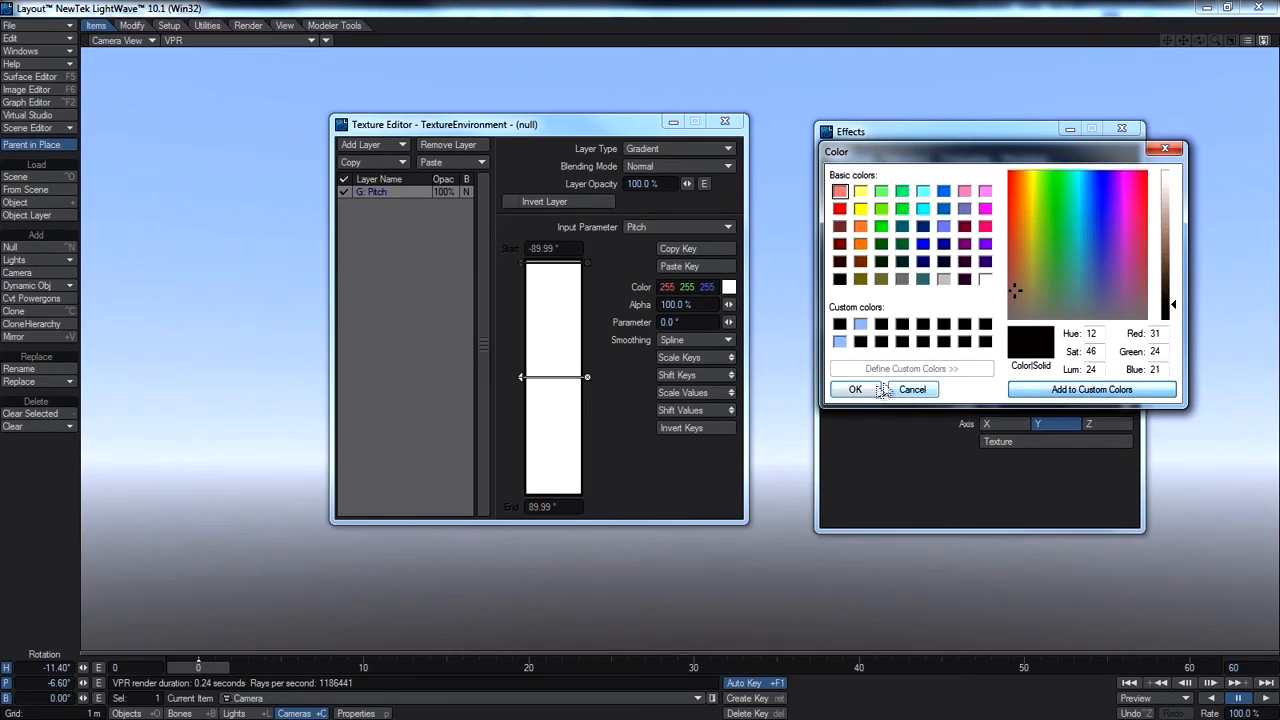
click(855, 389)
- Add a gradient key at 89.99°, and switch Gradient Backdrop off and the Textured Environment back on
drag(569, 437, 565, 540)
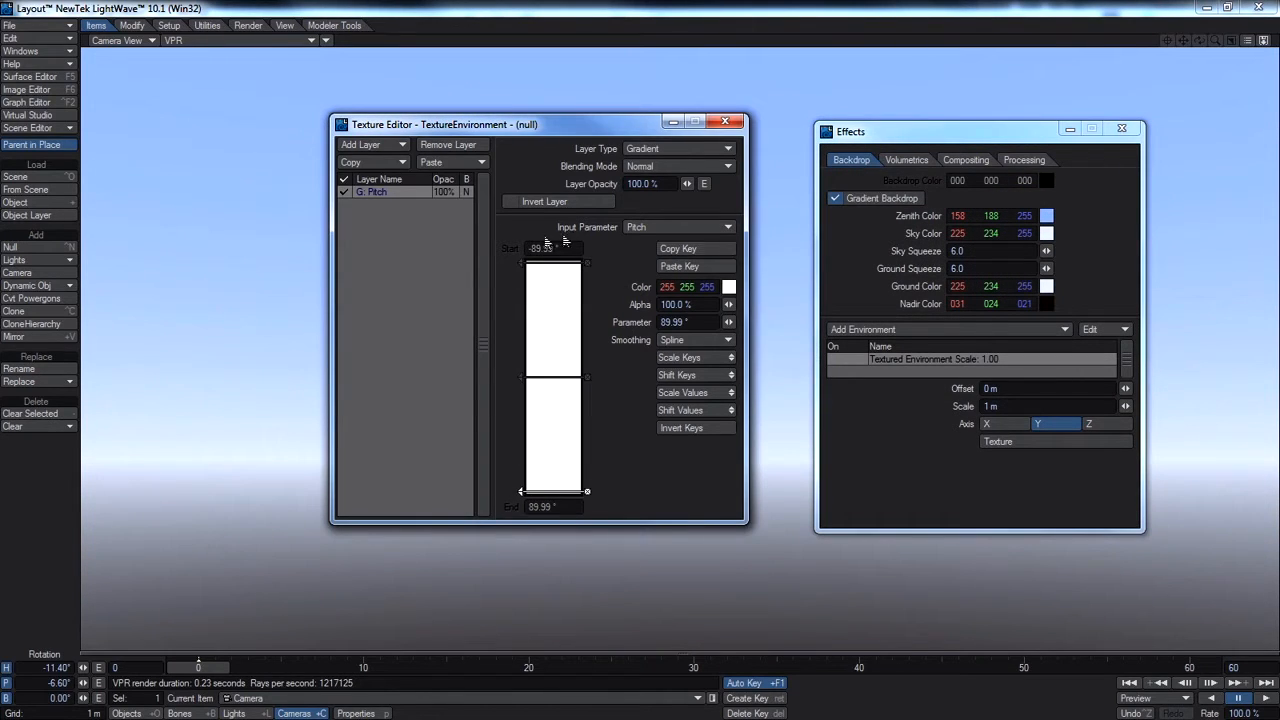
click(837, 199)
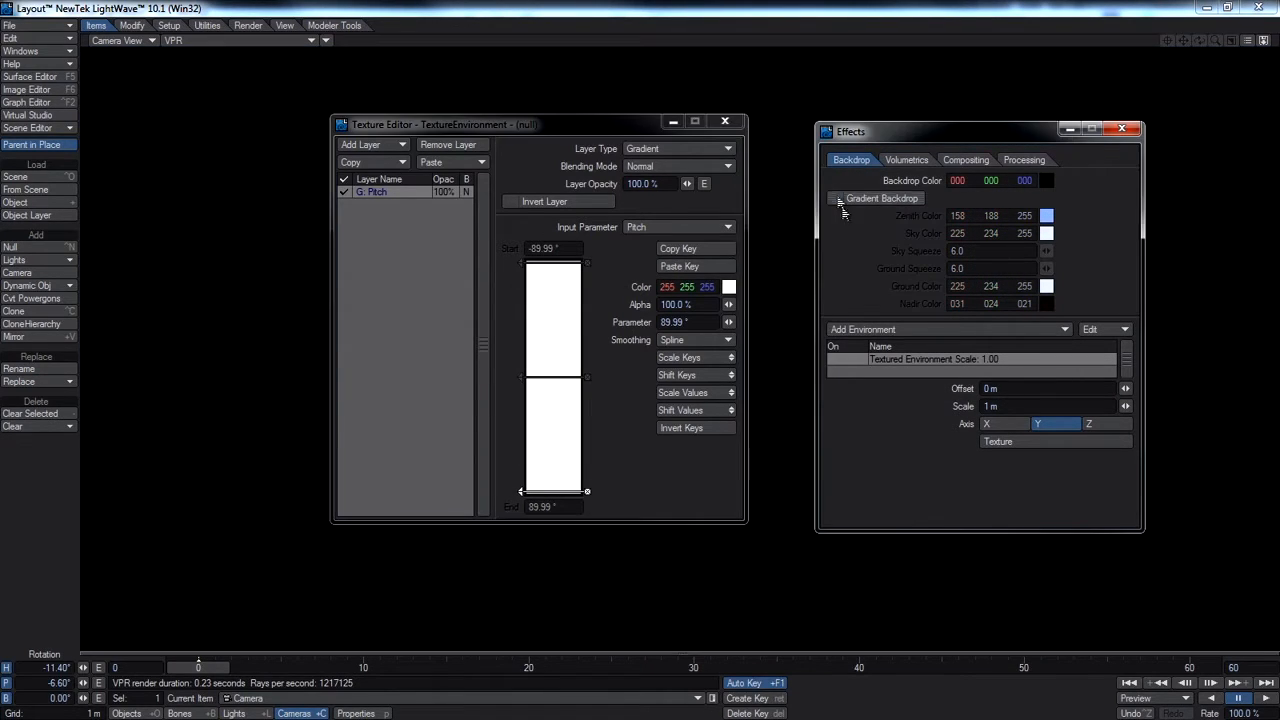
click(832, 359)
- Set the gradient key at -89.99° to the stored zenith blue (158, 188, 255)
click(520, 264)
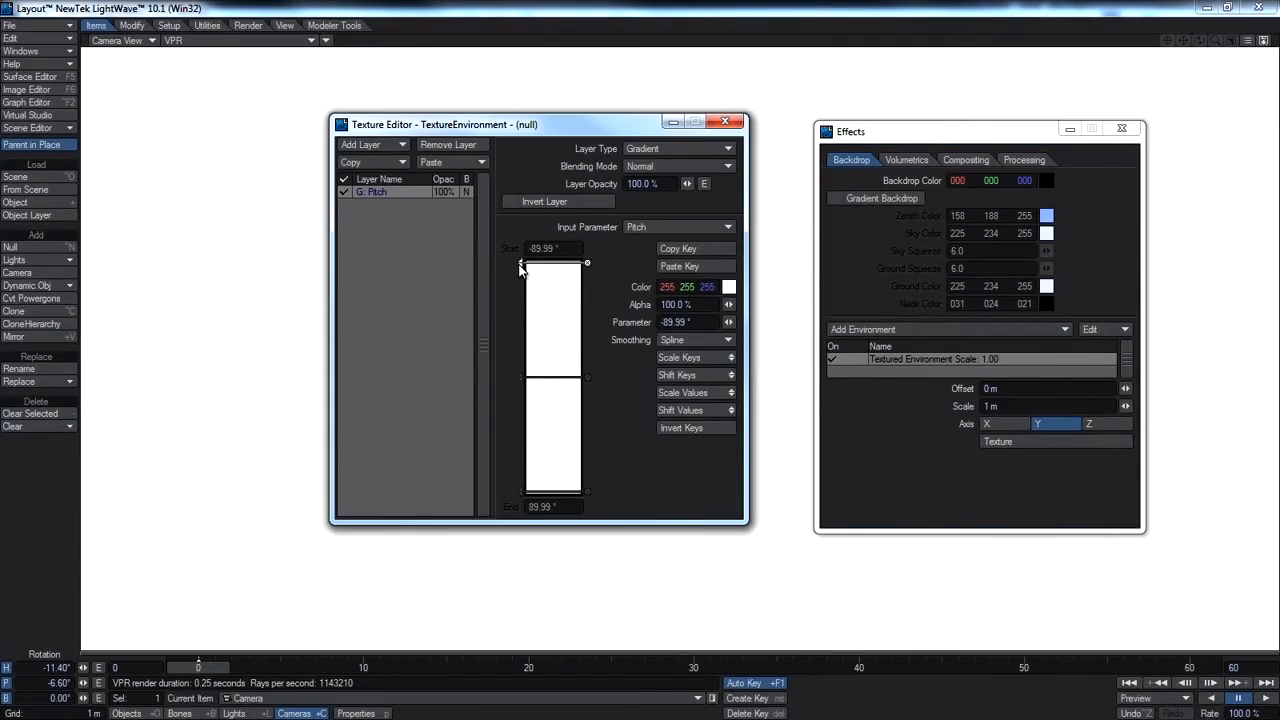
click(728, 287)
click(355, 334)
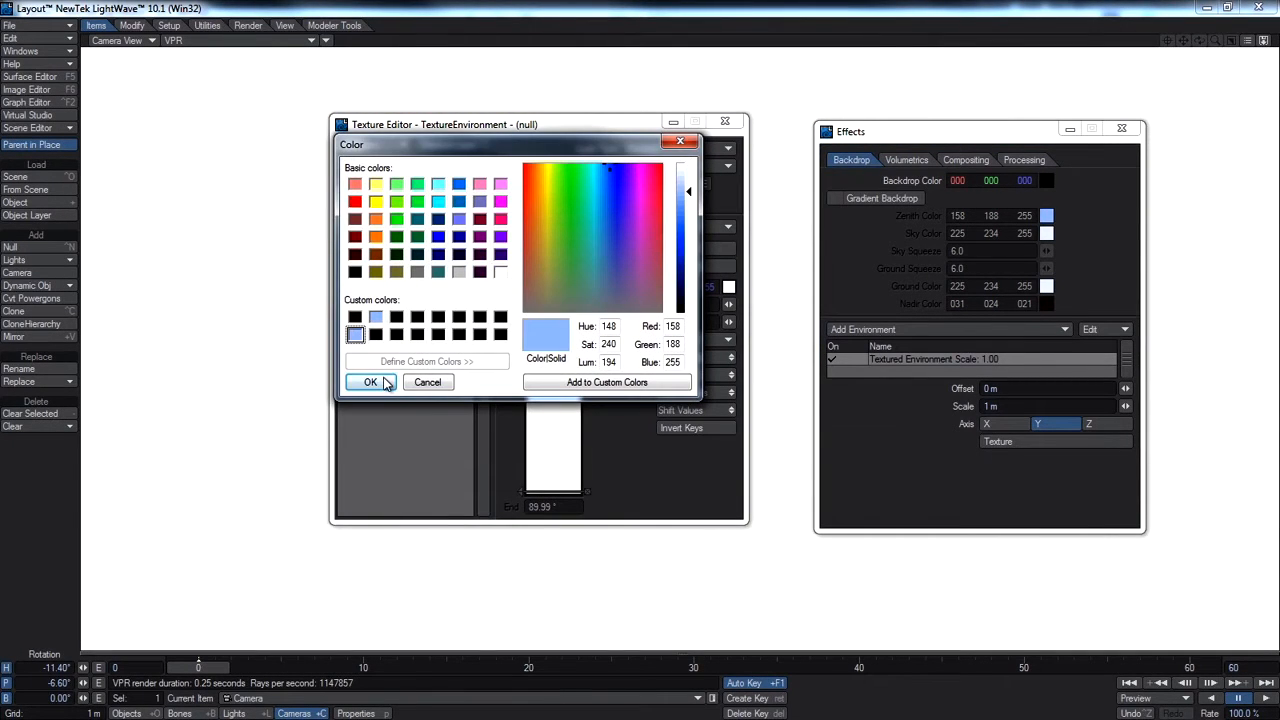
click(370, 382)
- Set the gradient key at 89.99° to the stored nadir color (31, 24, 21)
click(521, 492)
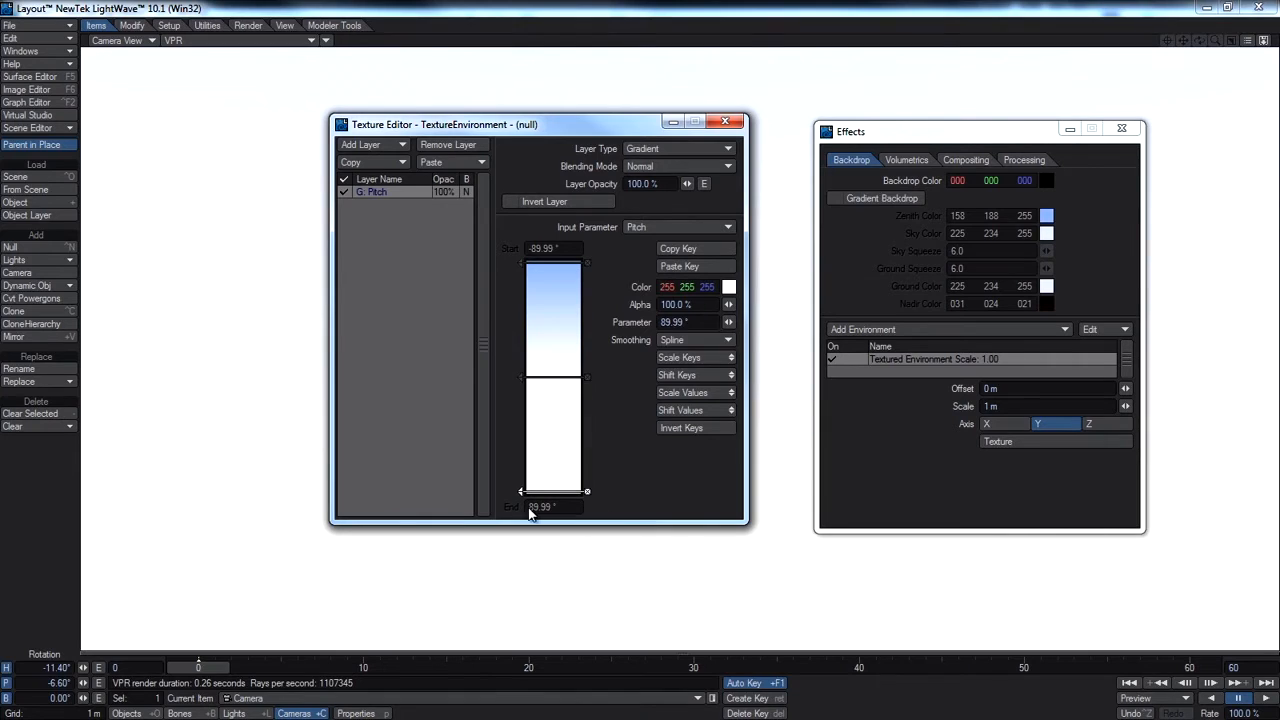
click(728, 287)
click(354, 316)
click(370, 382)
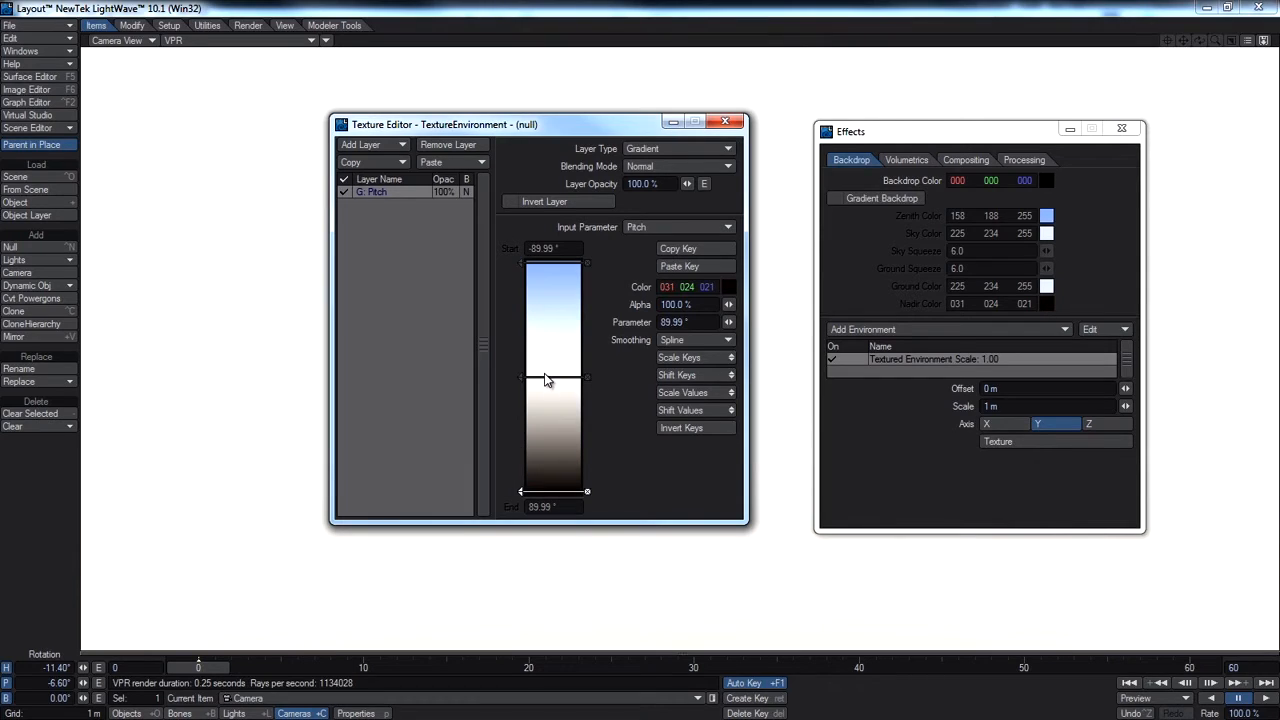
- Close the Texture Editor and render the current frame to check the environment, closing the rendered image after viewing it
click(725, 121)
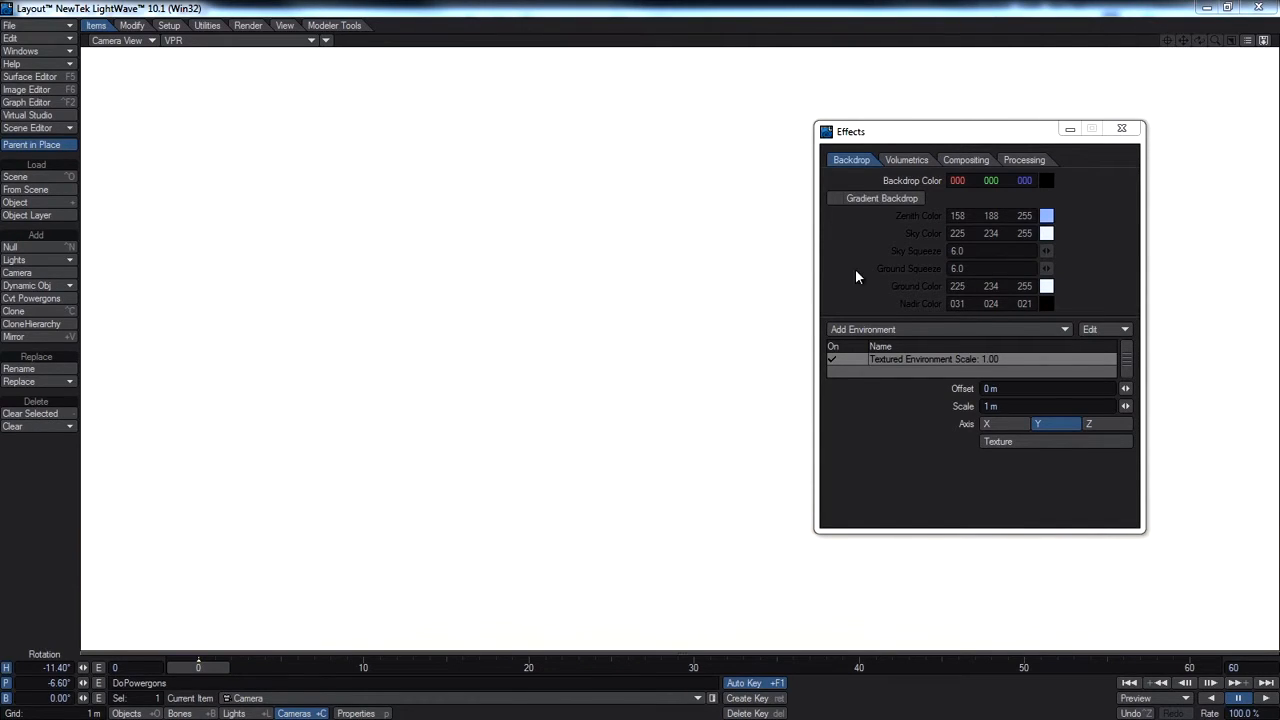
drag(880, 131, 820, 128)
click(254, 26)
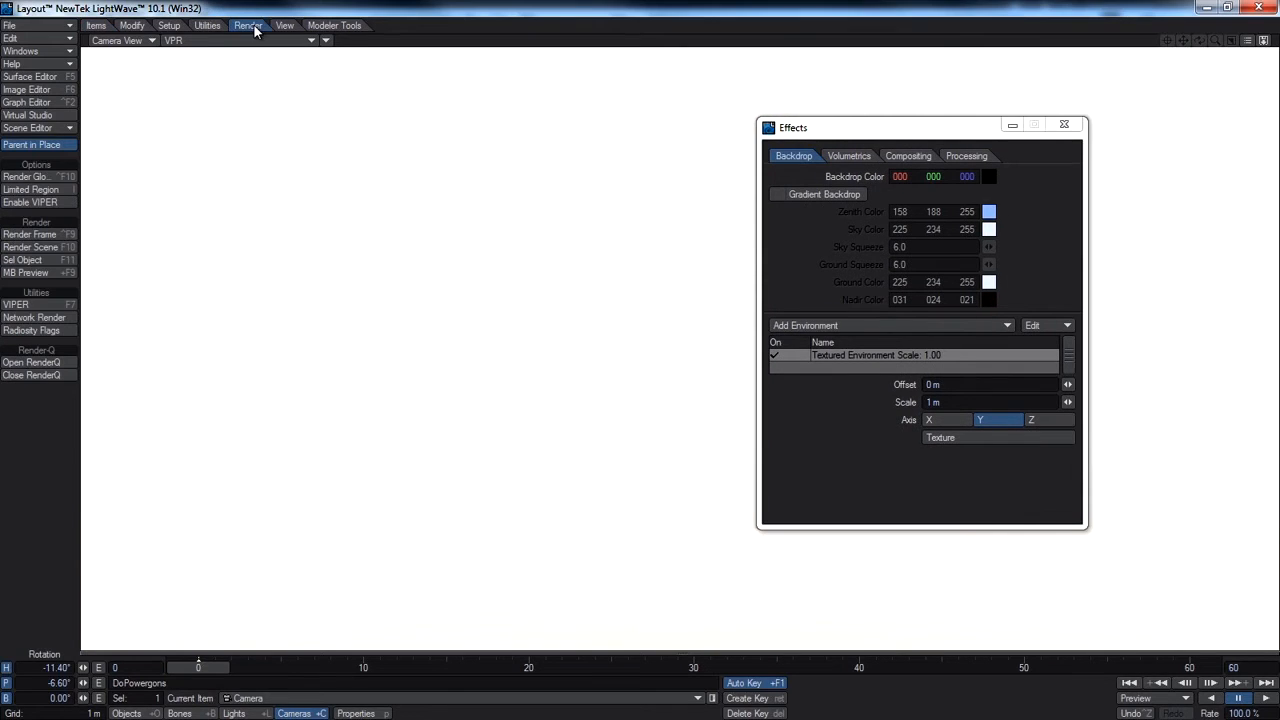
click(45, 236)
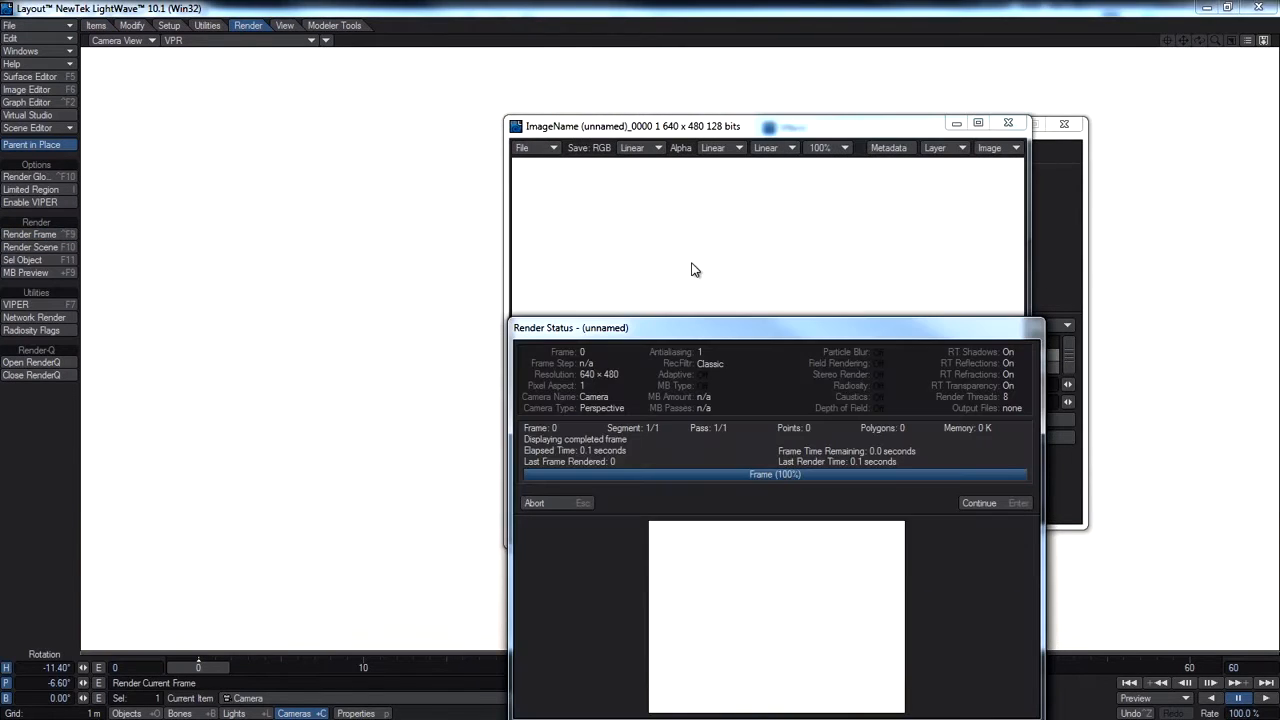
click(558, 498)
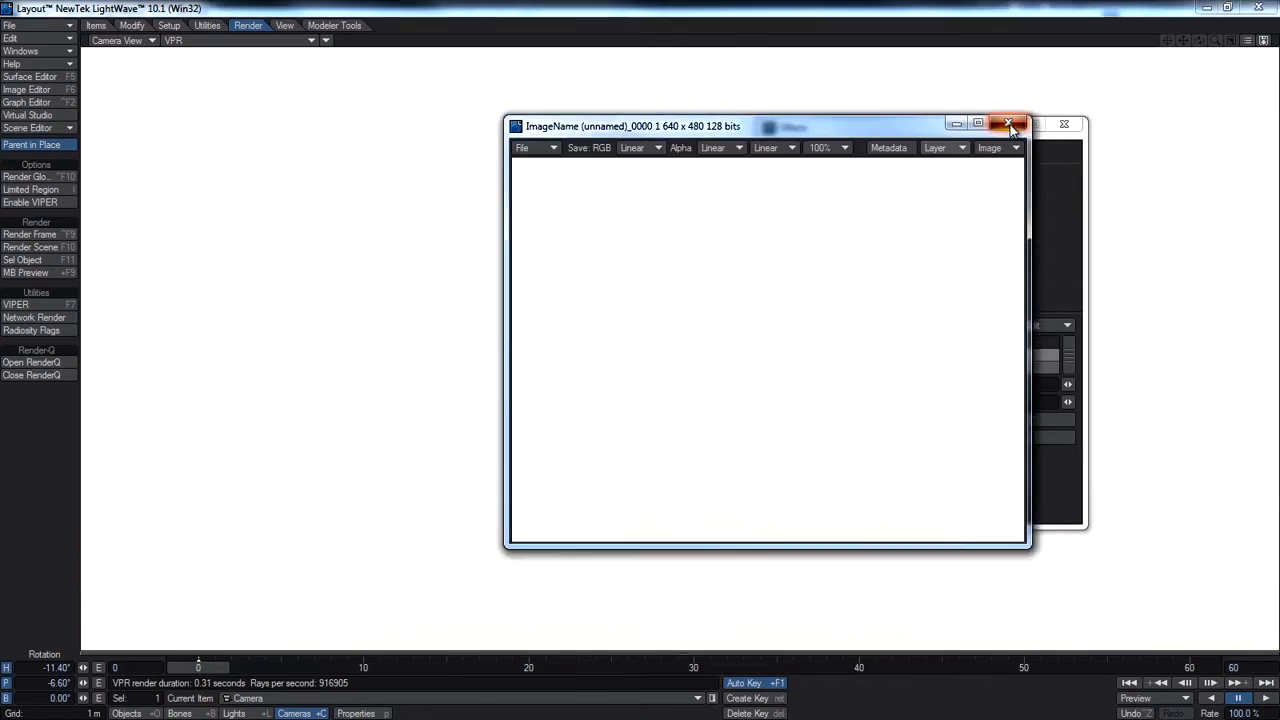
click(1008, 123)
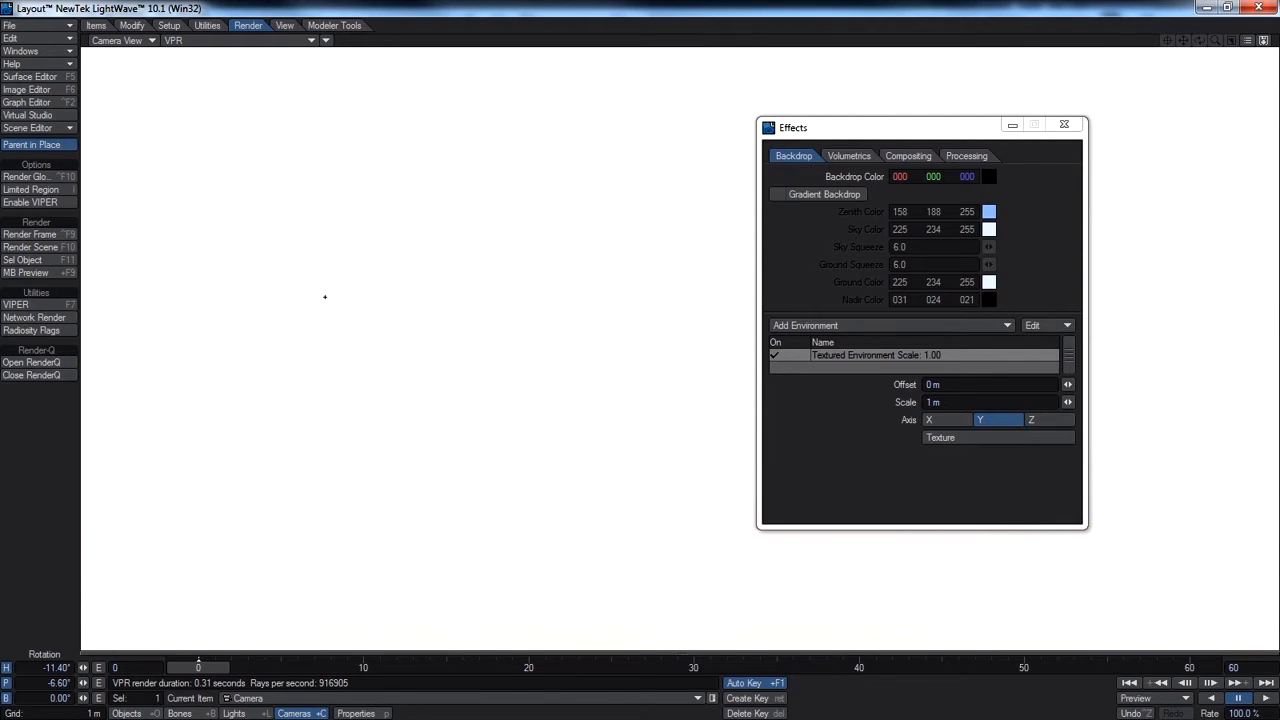
- Rotate the camera to a heading of about -5.6° and pitch of about -23.5°, and add a procedural Turbulence layer to the environment texture
drag(390, 380, 401, 348)
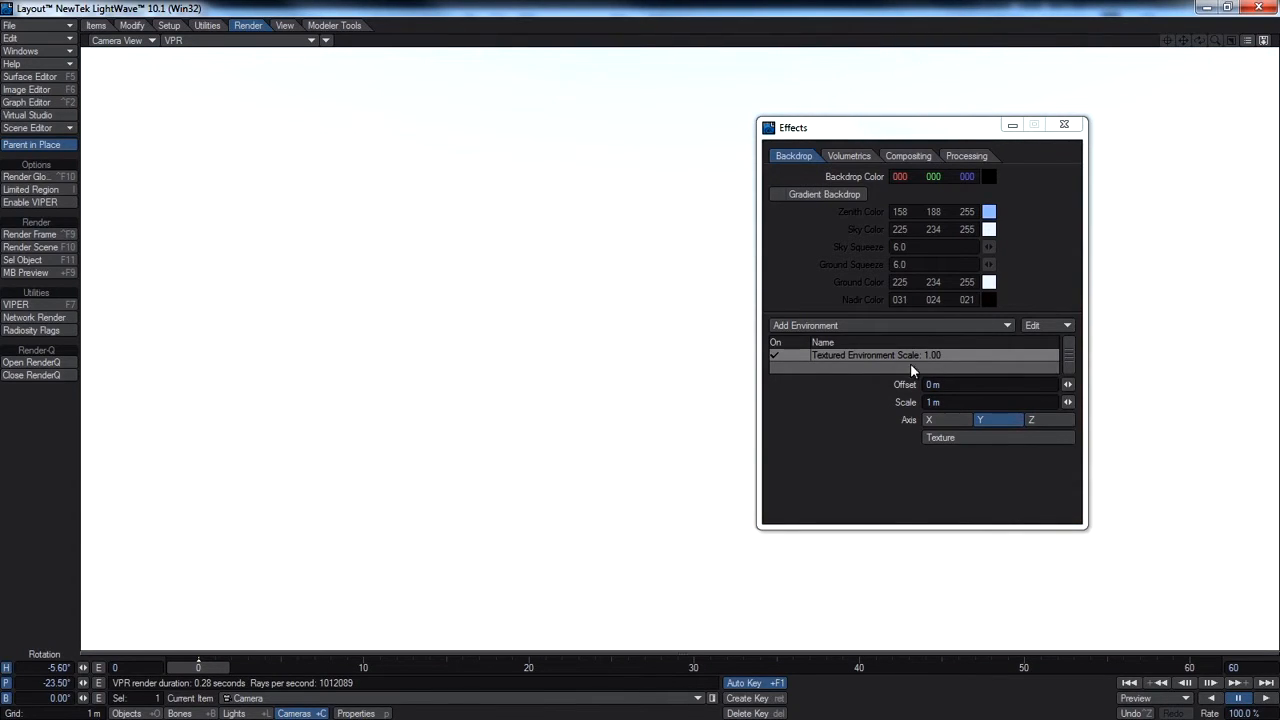
click(985, 437)
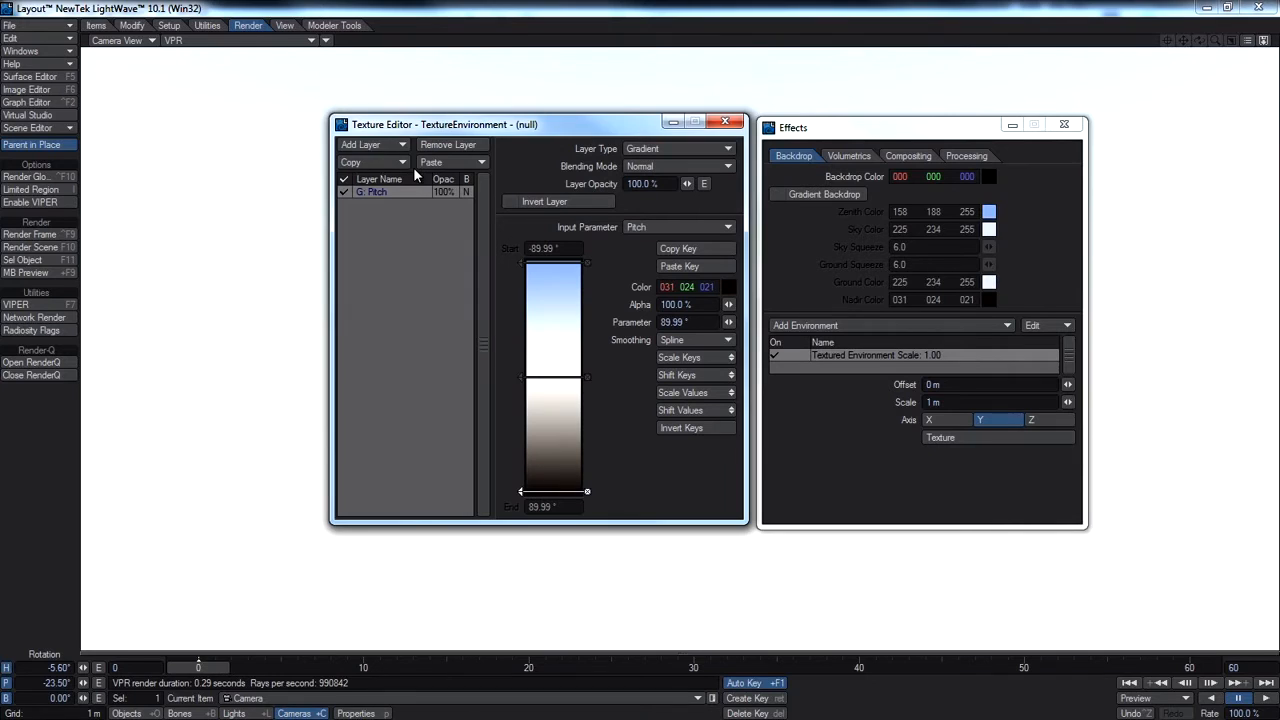
click(370, 145)
click(365, 152)
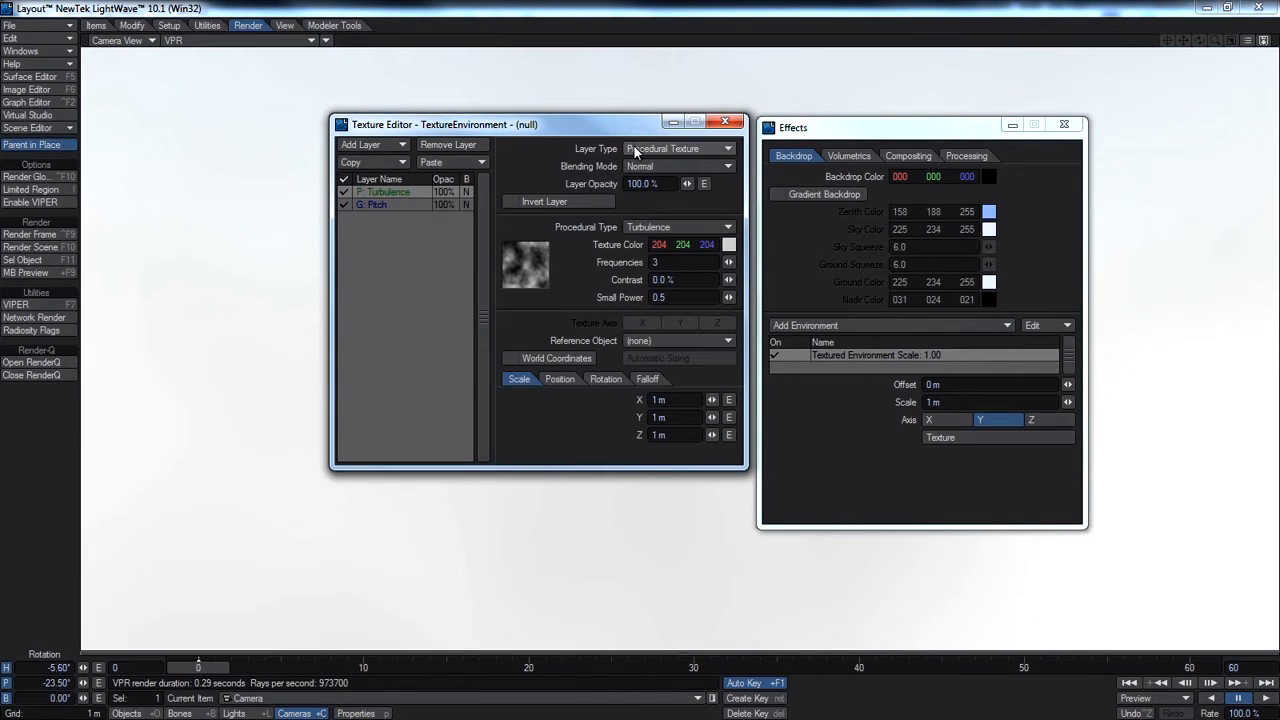
drag(726, 149, 1092, 203)
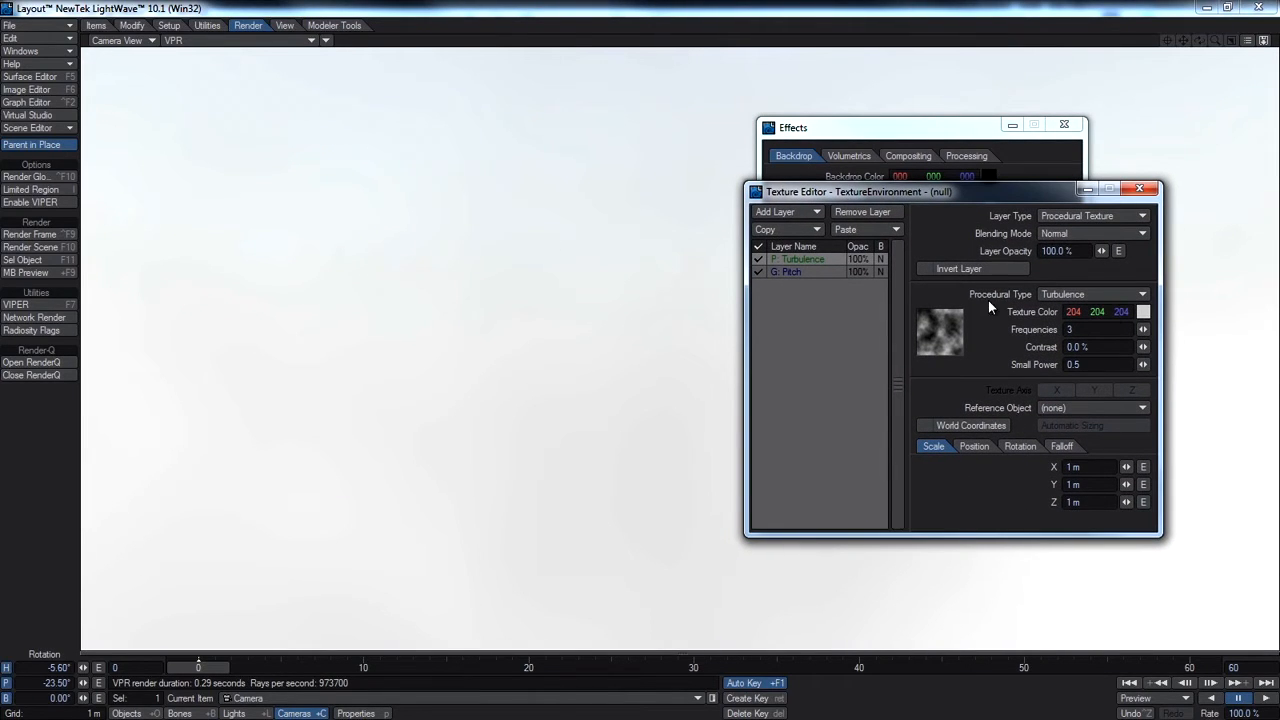
- Set the Turbulence layer's contrast to 44% and its scale to 260 mm in X and 125 mm in Y, and close the open windows
mouse_move(1143, 347)
mouse_down()
mouse_move(1165, 347)
mouse_move(1148, 350)
mouse_up()
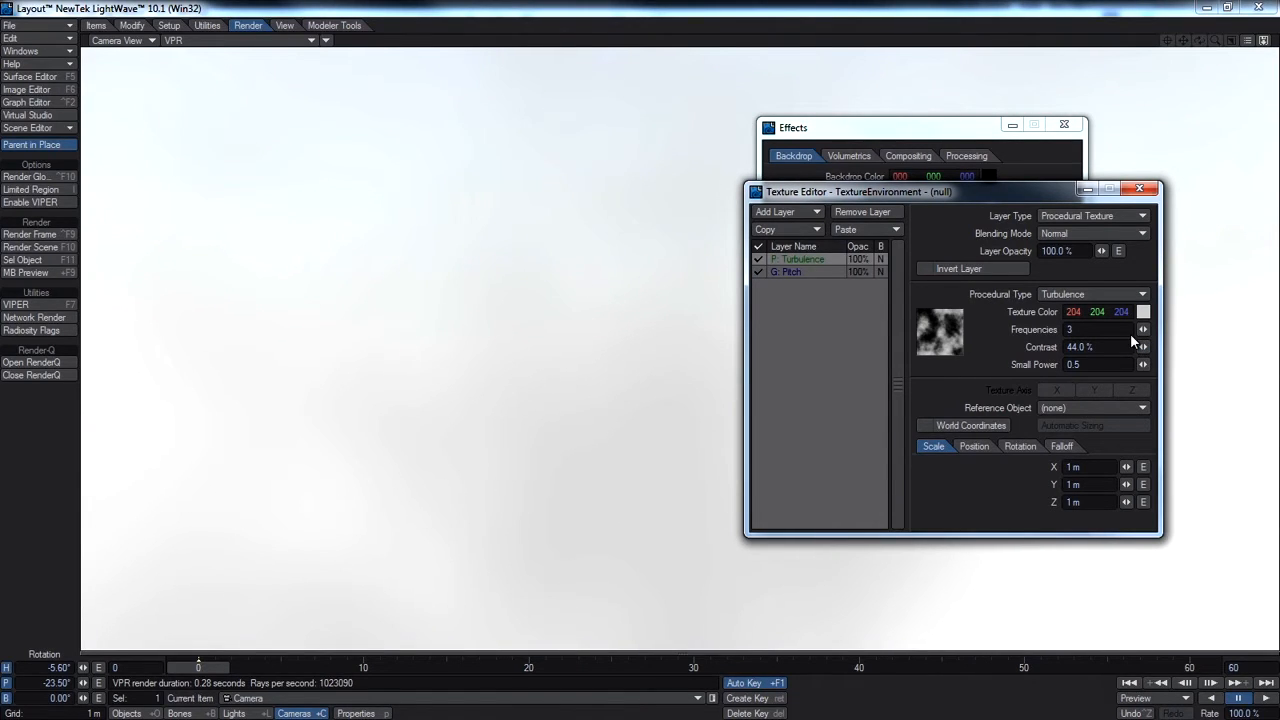
mouse_move(1126, 470)
mouse_down()
mouse_move(1150, 470)
mouse_move(1109, 468)
mouse_move(1124, 484)
mouse_move(1110, 484)
mouse_up()
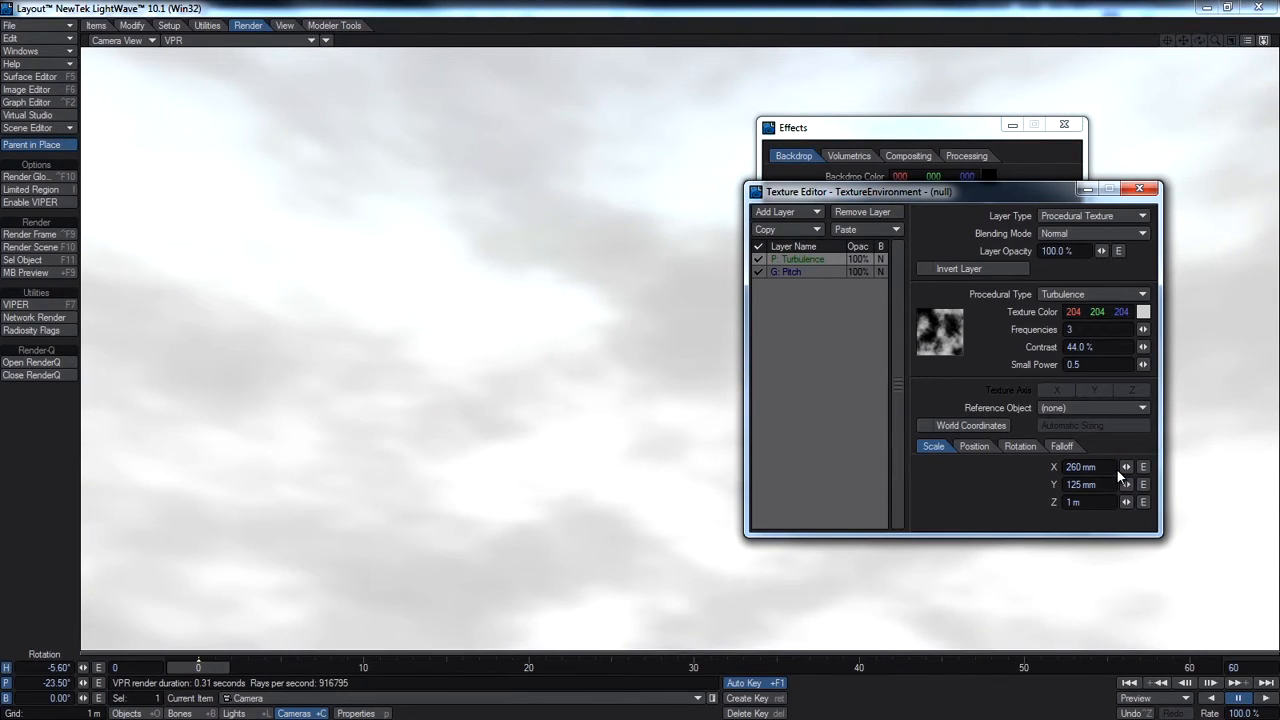
drag(969, 193, 897, 299)
click(1064, 124)
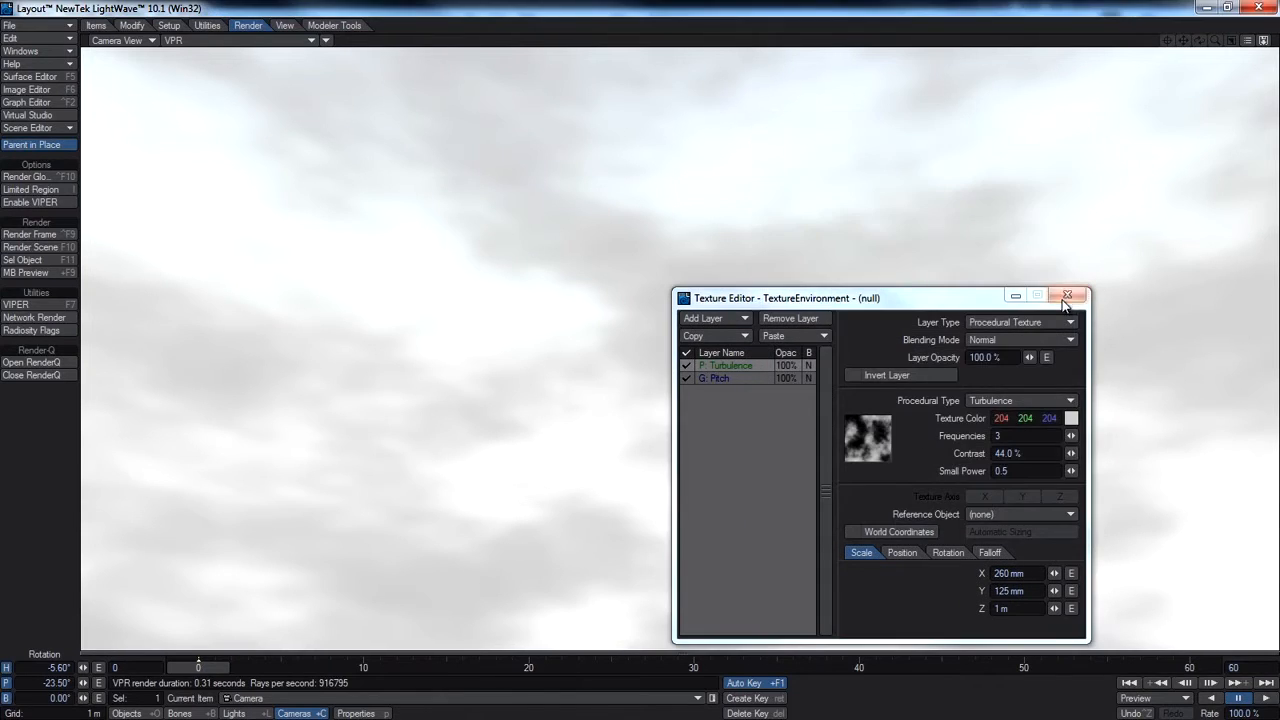
click(1067, 294)
- Rotate the camera to a heading of about -22° and pitch of about -26.5°, and reopen the Textured Environment's texture layers
drag(558, 276, 597, 303)
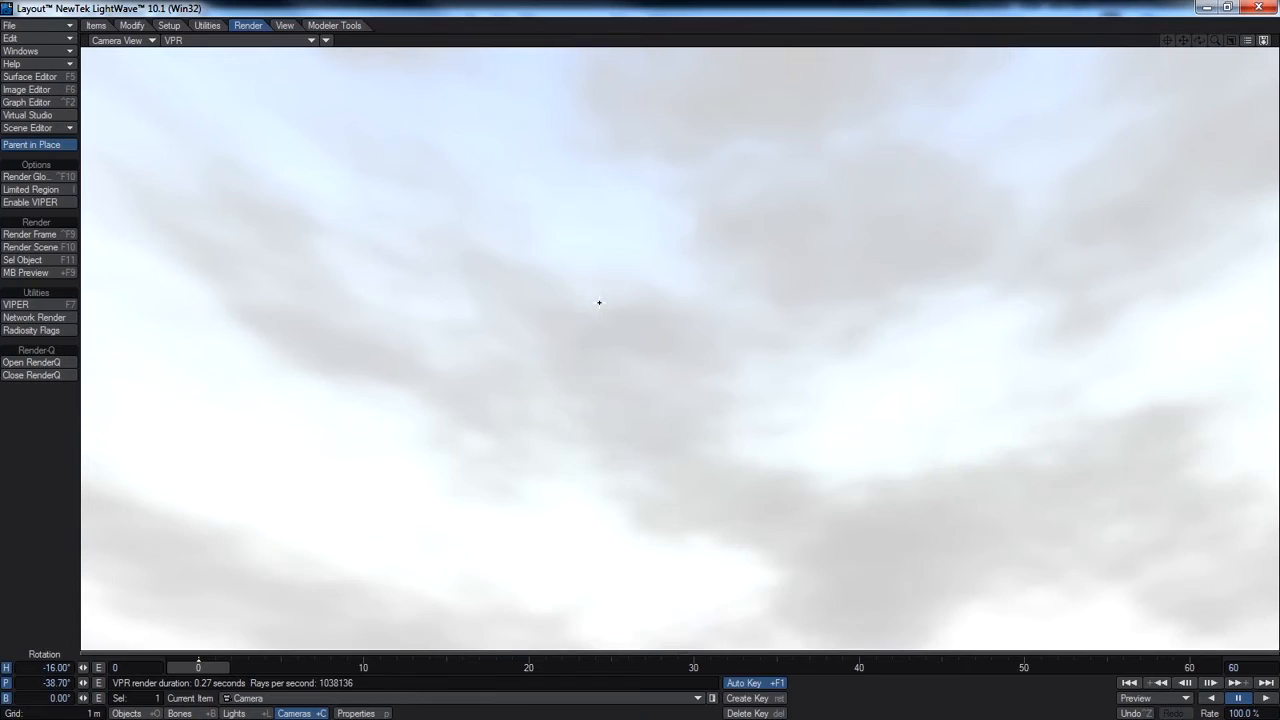
drag(718, 241, 690, 298)
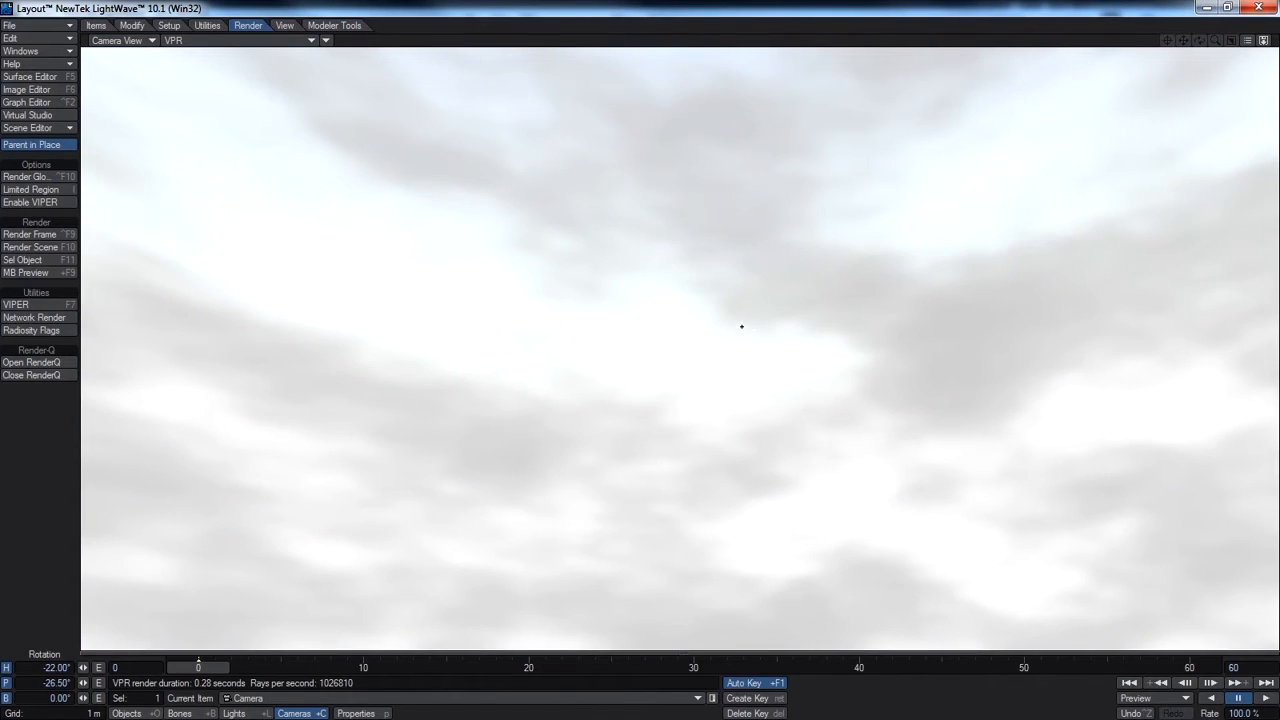
key(ctrl+F5)
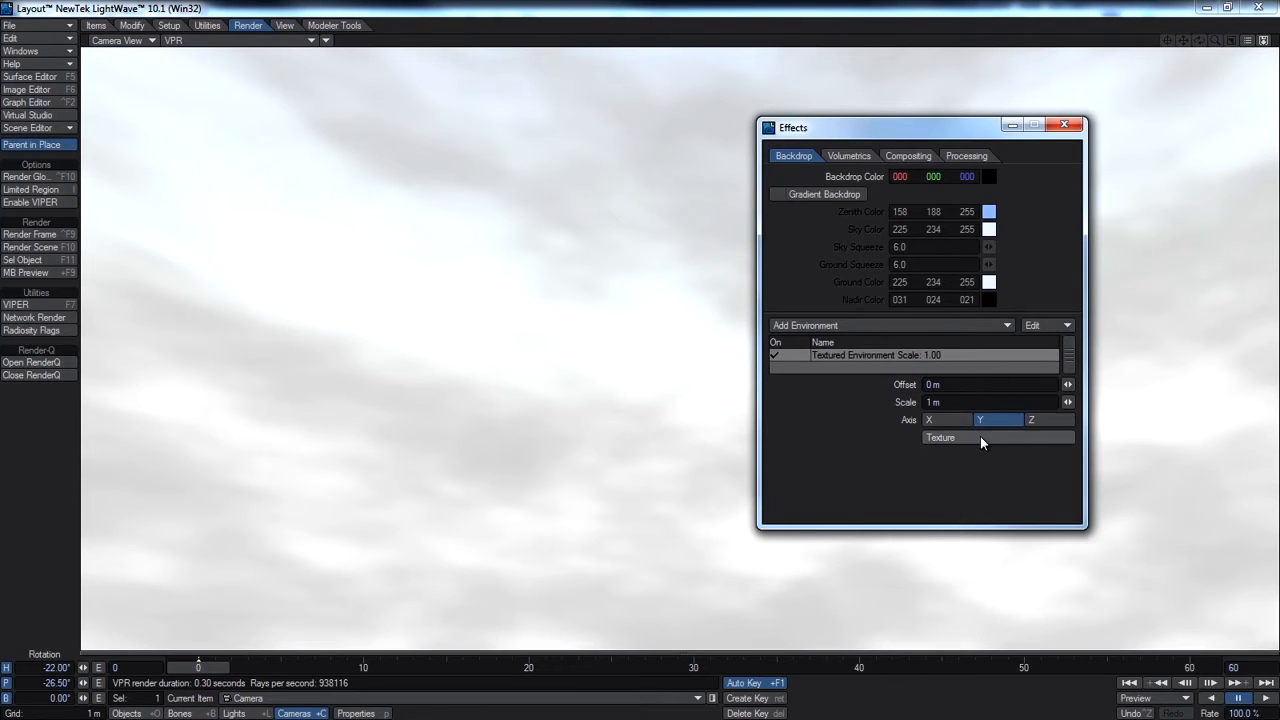
click(973, 442)
drag(805, 298, 629, 238)
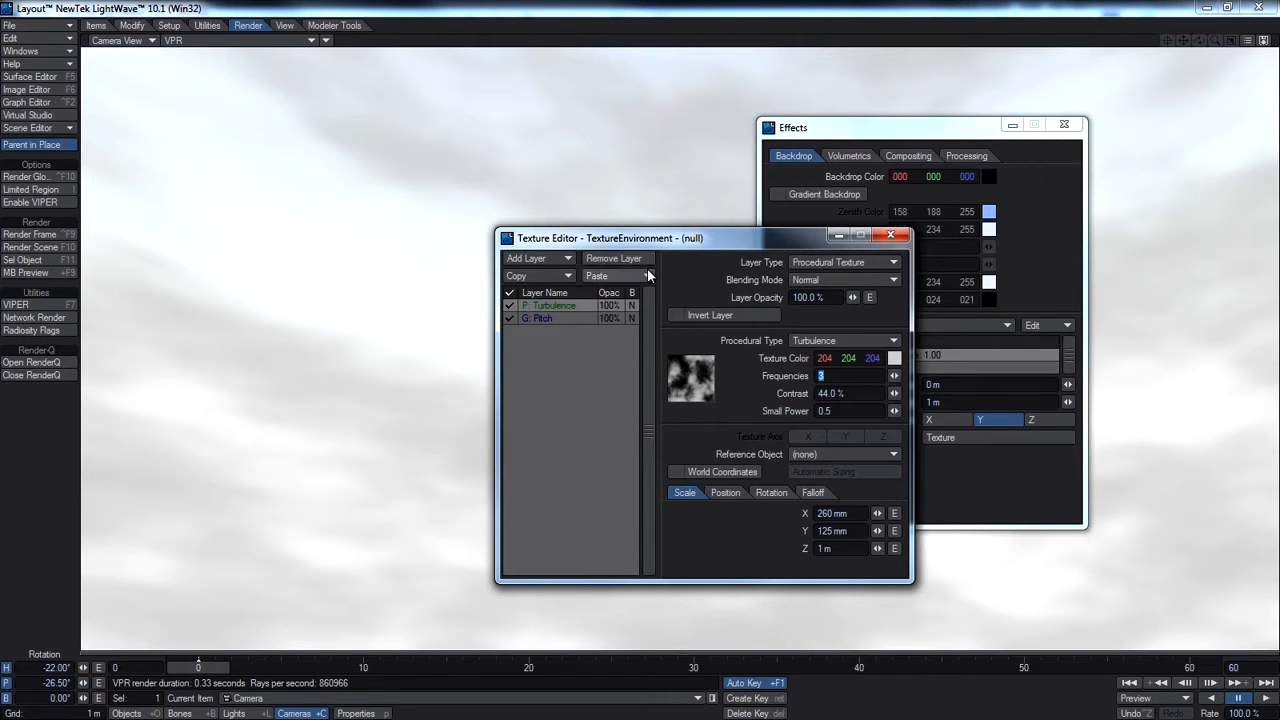
drag(732, 240, 678, 189)
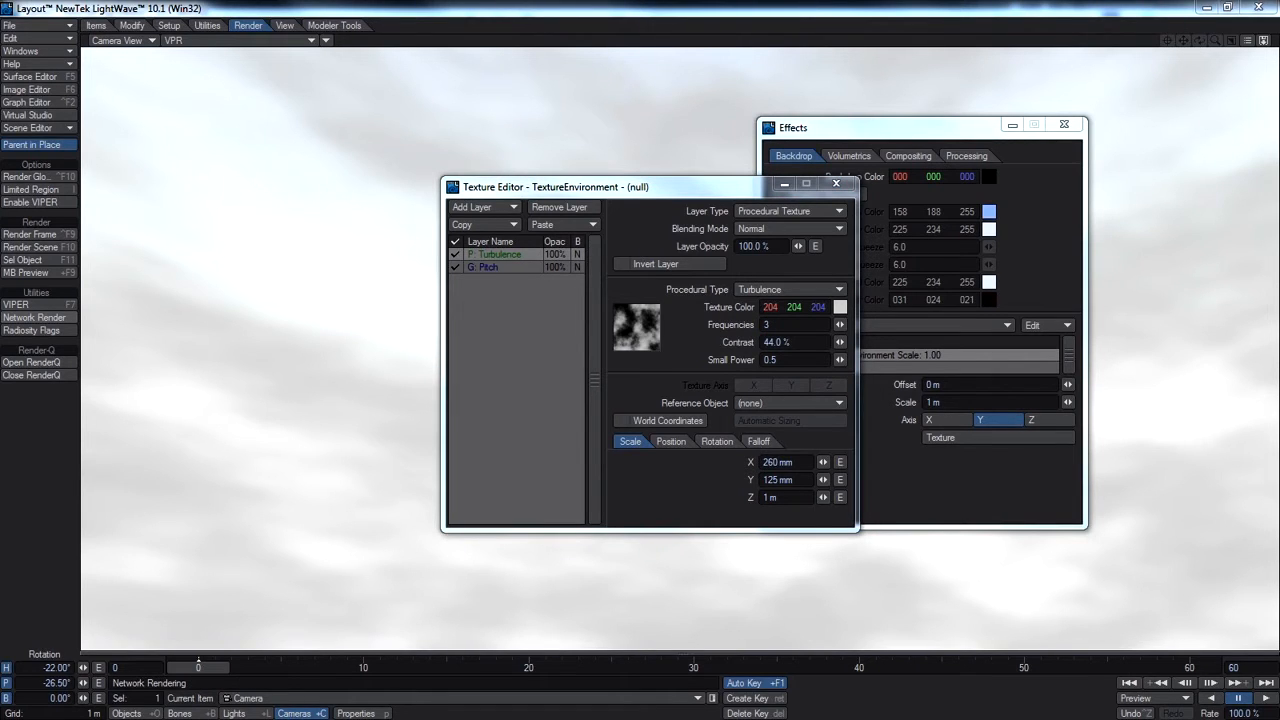
- Switch to the web browser and go to the Google website
key(alt+Tab)
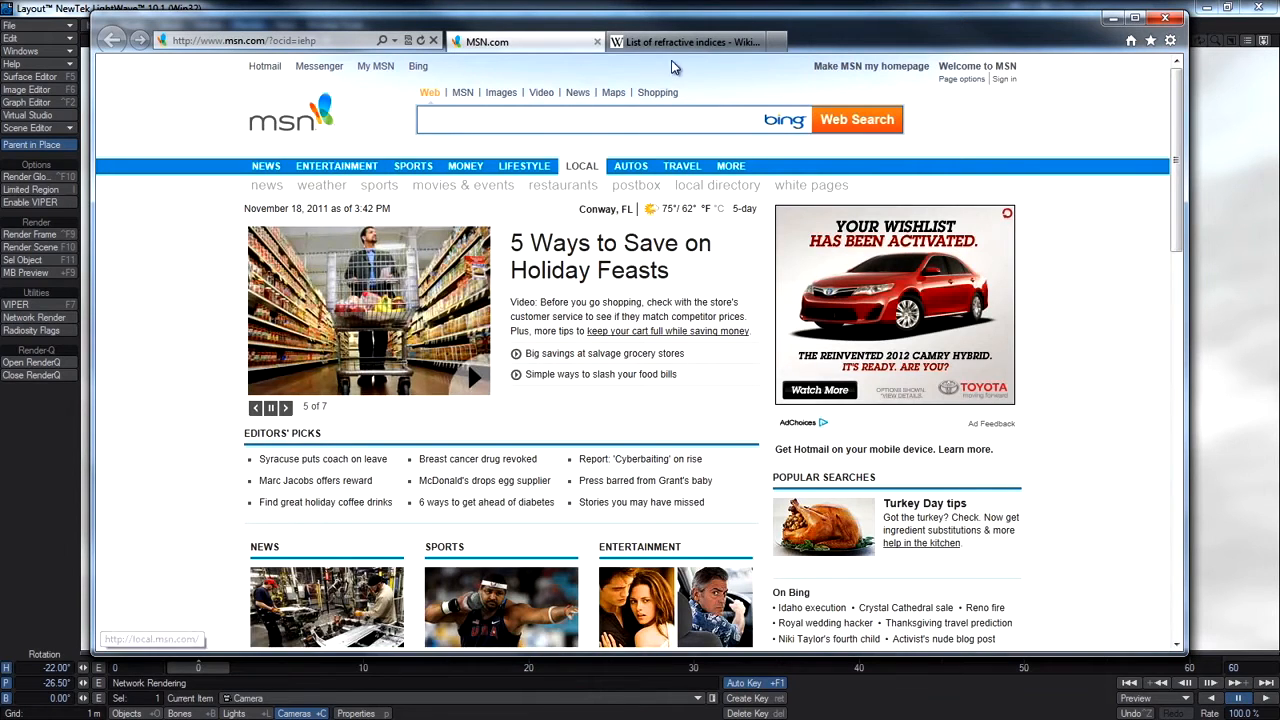
click(345, 40)
text(google)
key(ctrl+Return)
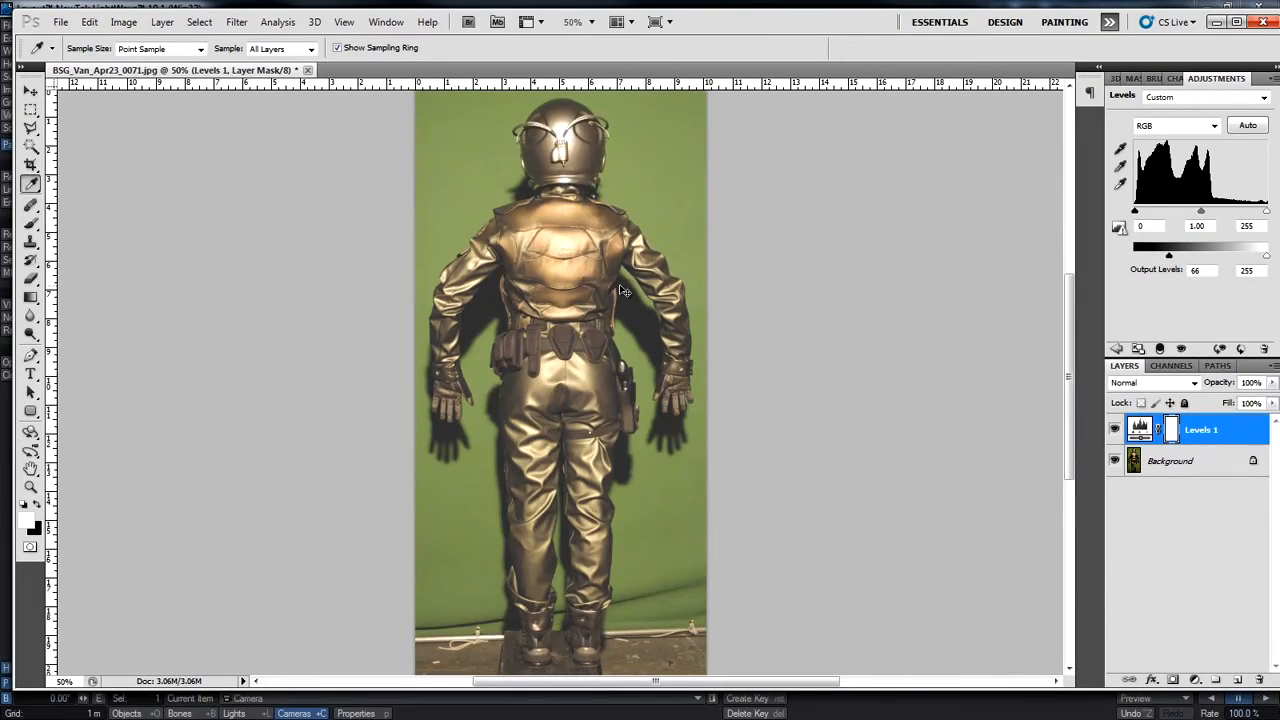
- In Photoshop, create a new document from the Web preset at 640 x 480 pixels
key(ctrl+n)
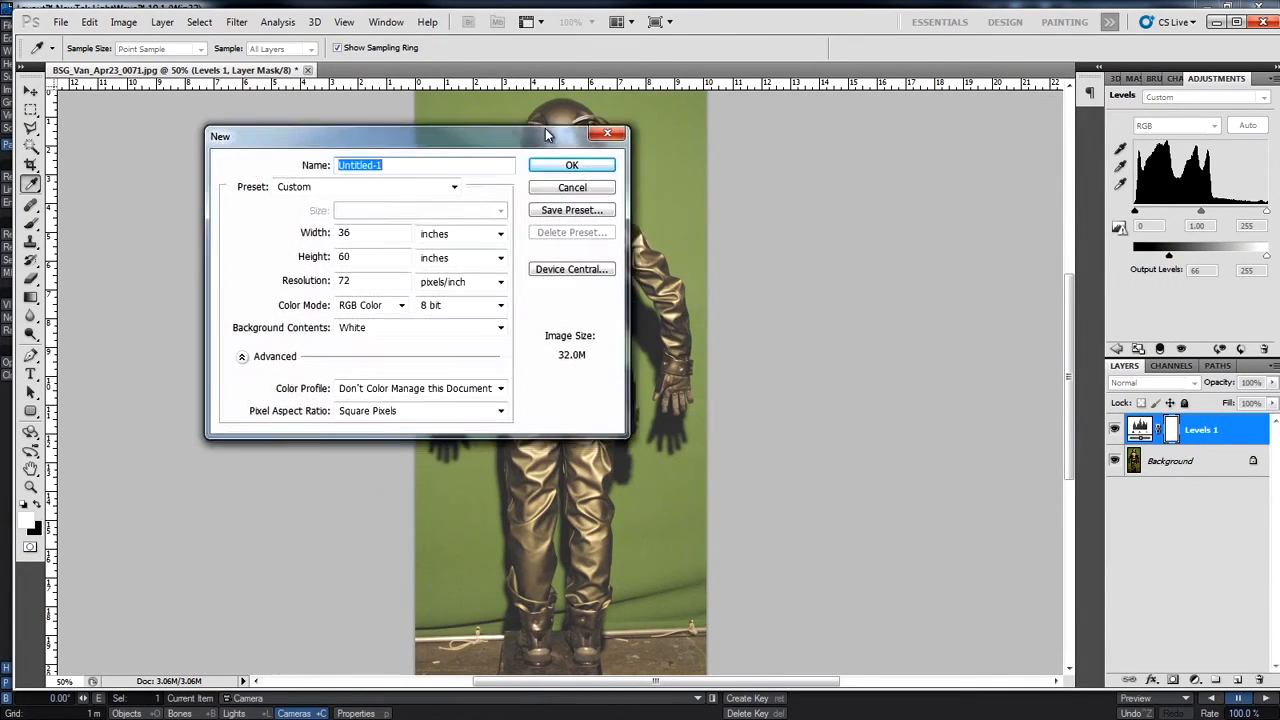
click(476, 180)
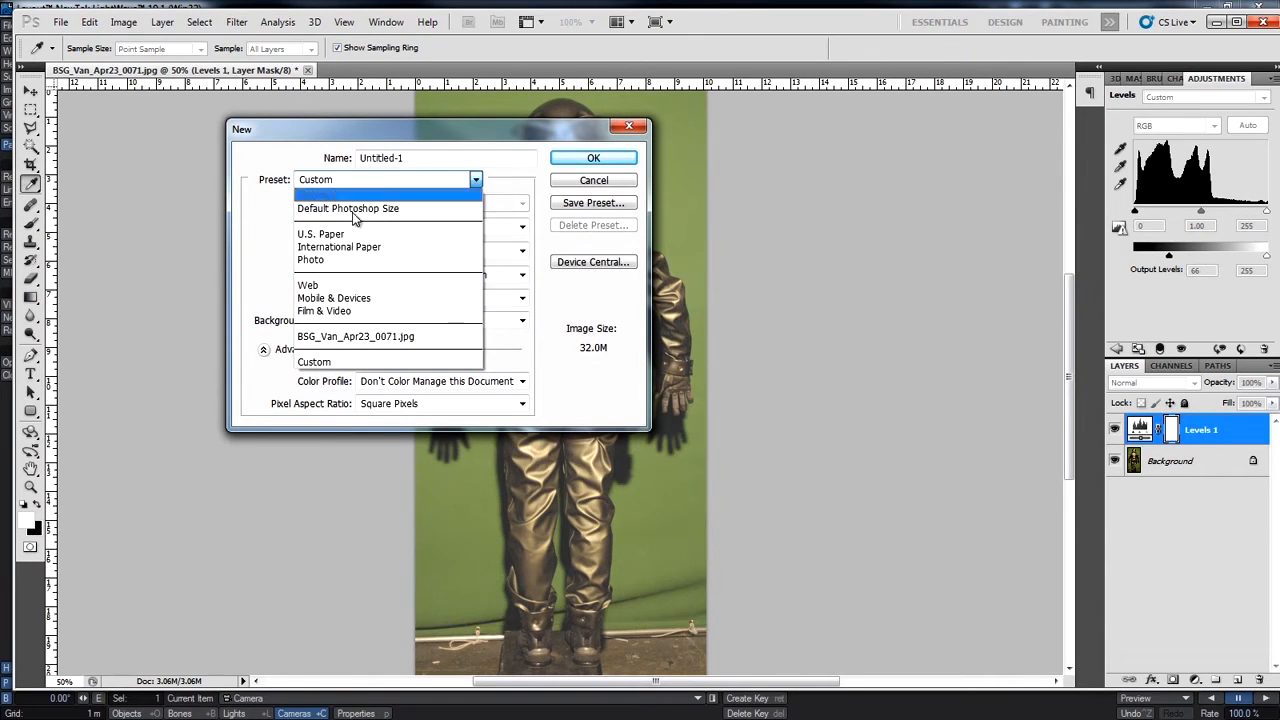
click(340, 287)
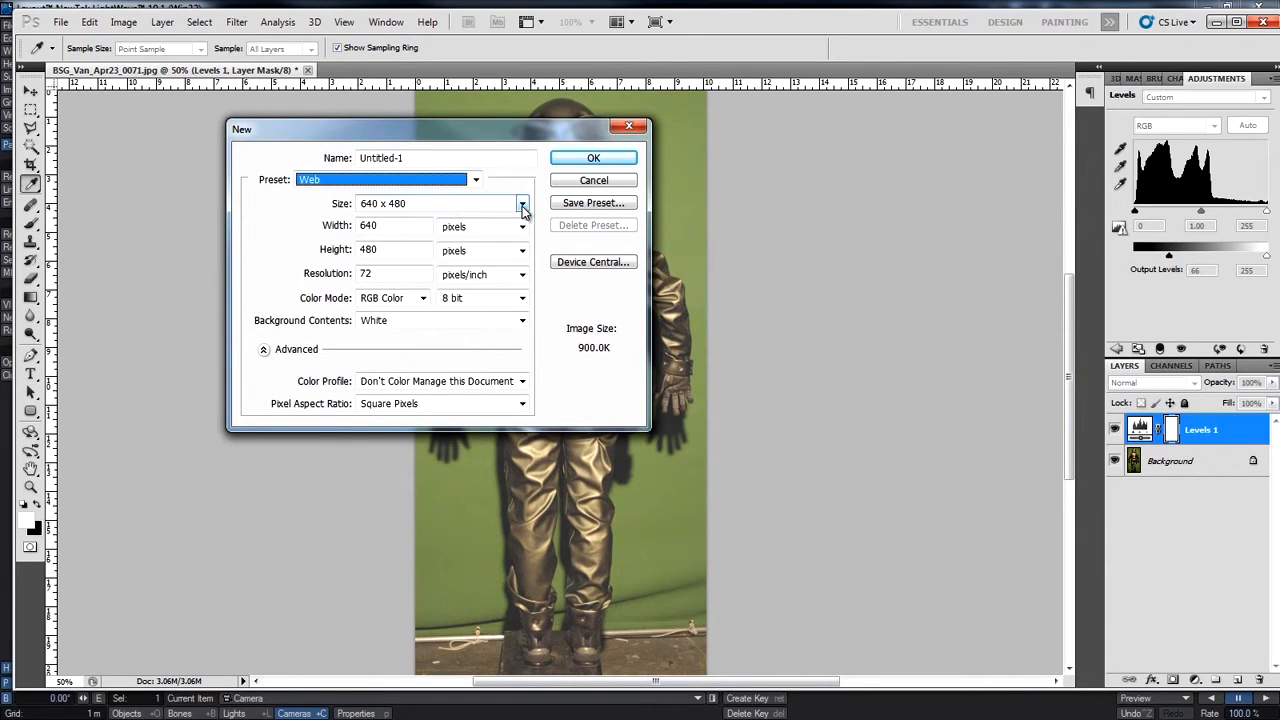
click(593, 158)
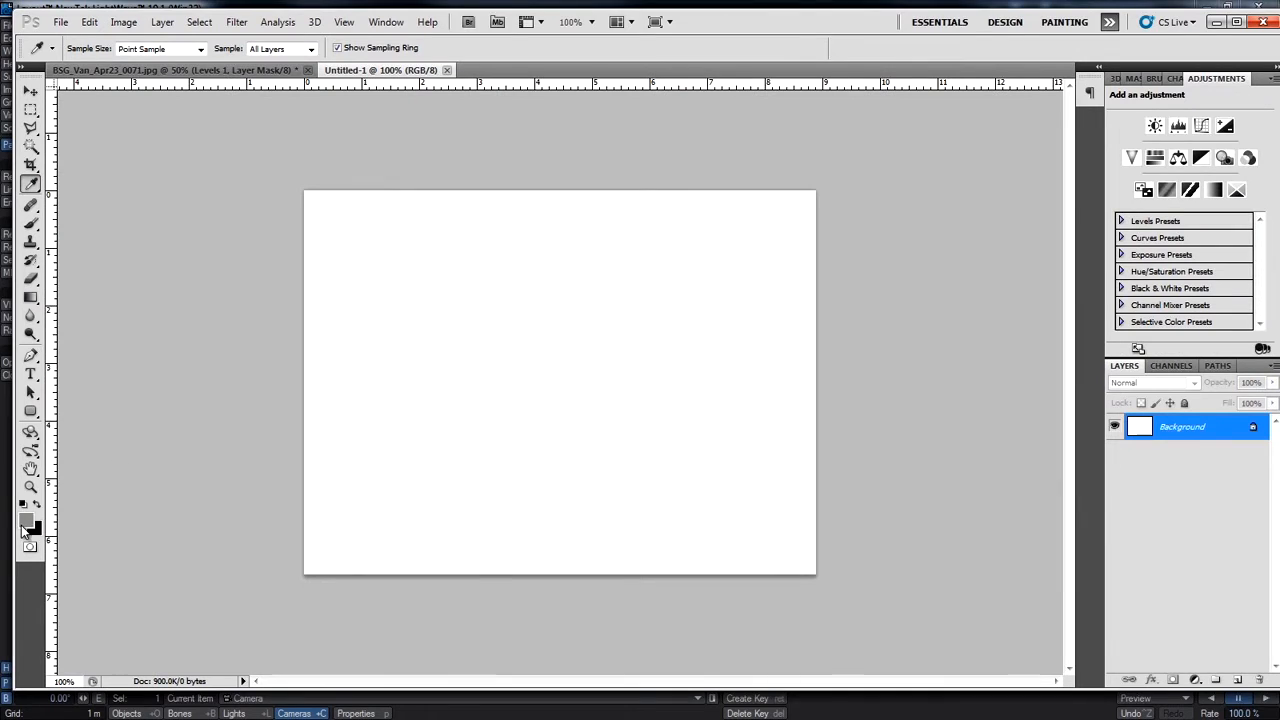
- Set the foreground color to white and fill the blank canvas with the Clouds render filter
click(24, 530)
click(72, 364)
click(426, 346)
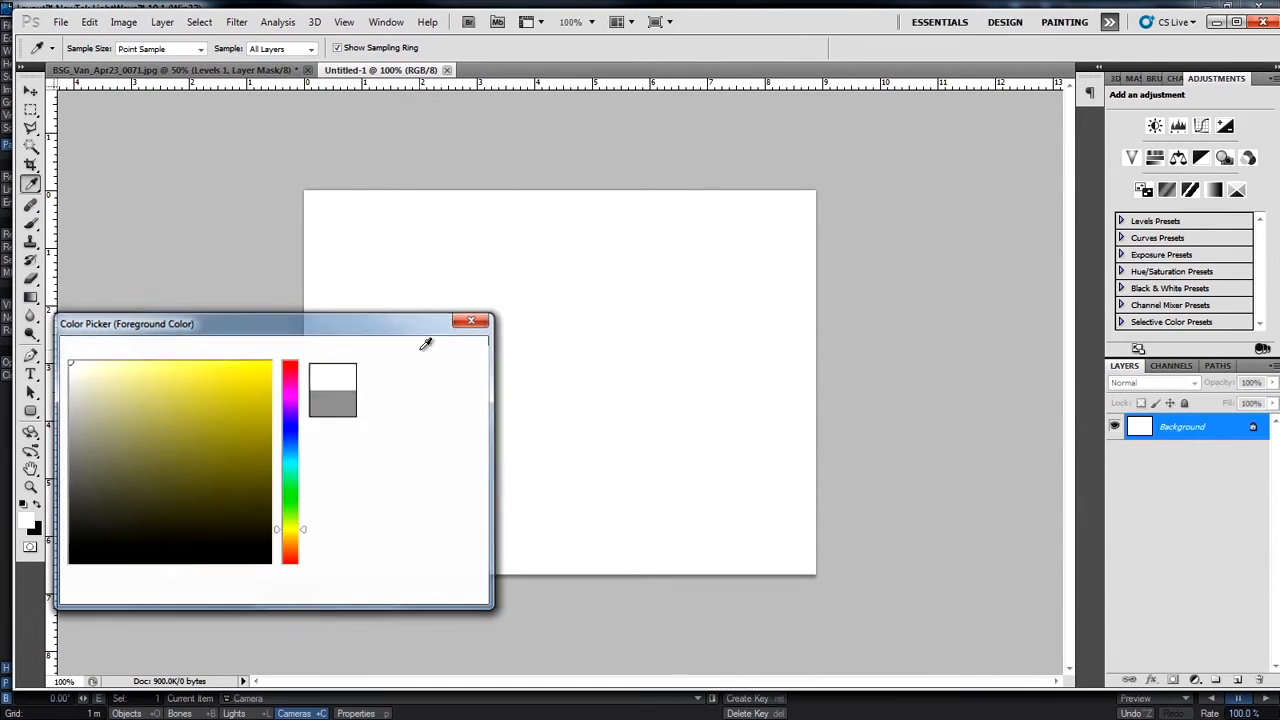
click(237, 23)
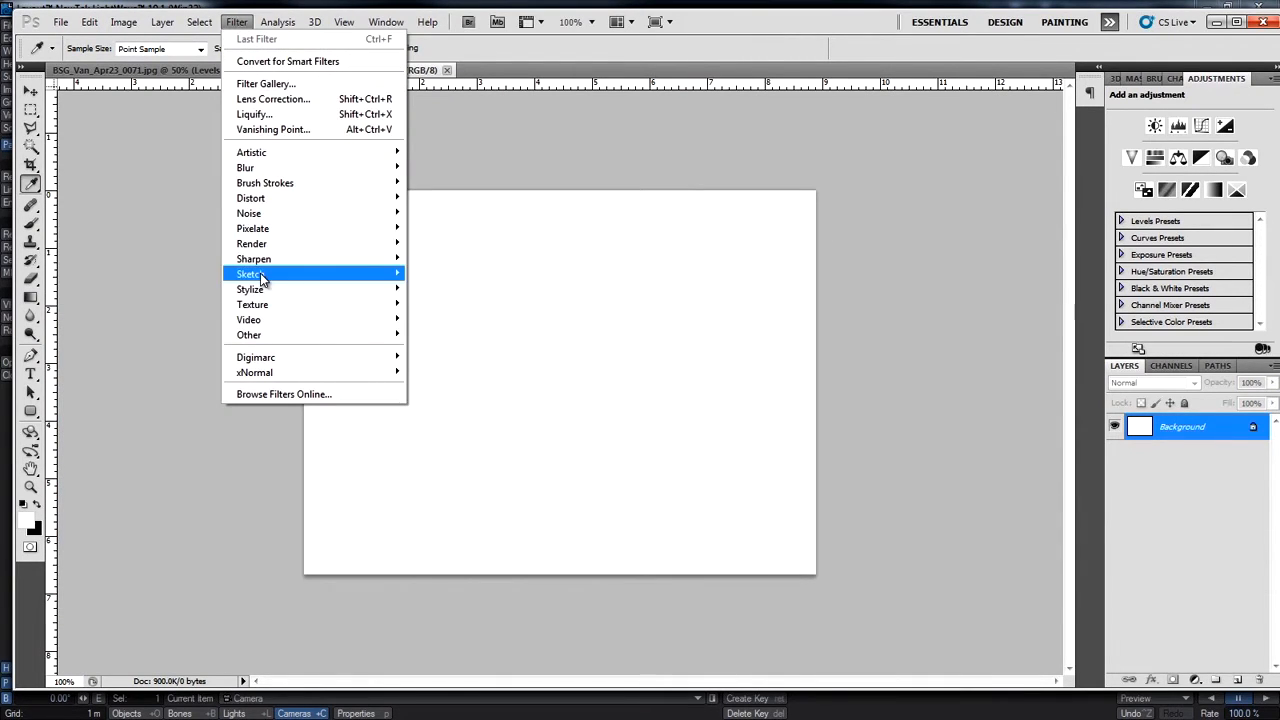
mouse_move(263, 309)
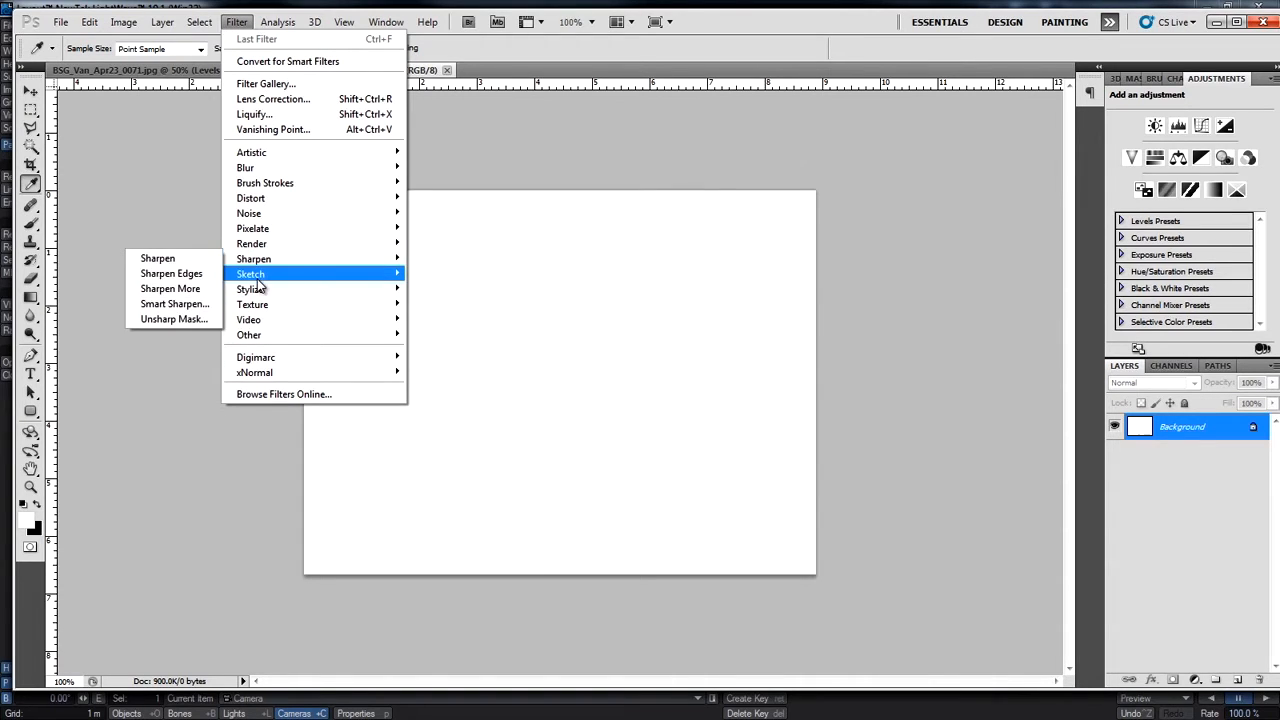
mouse_move(258, 246)
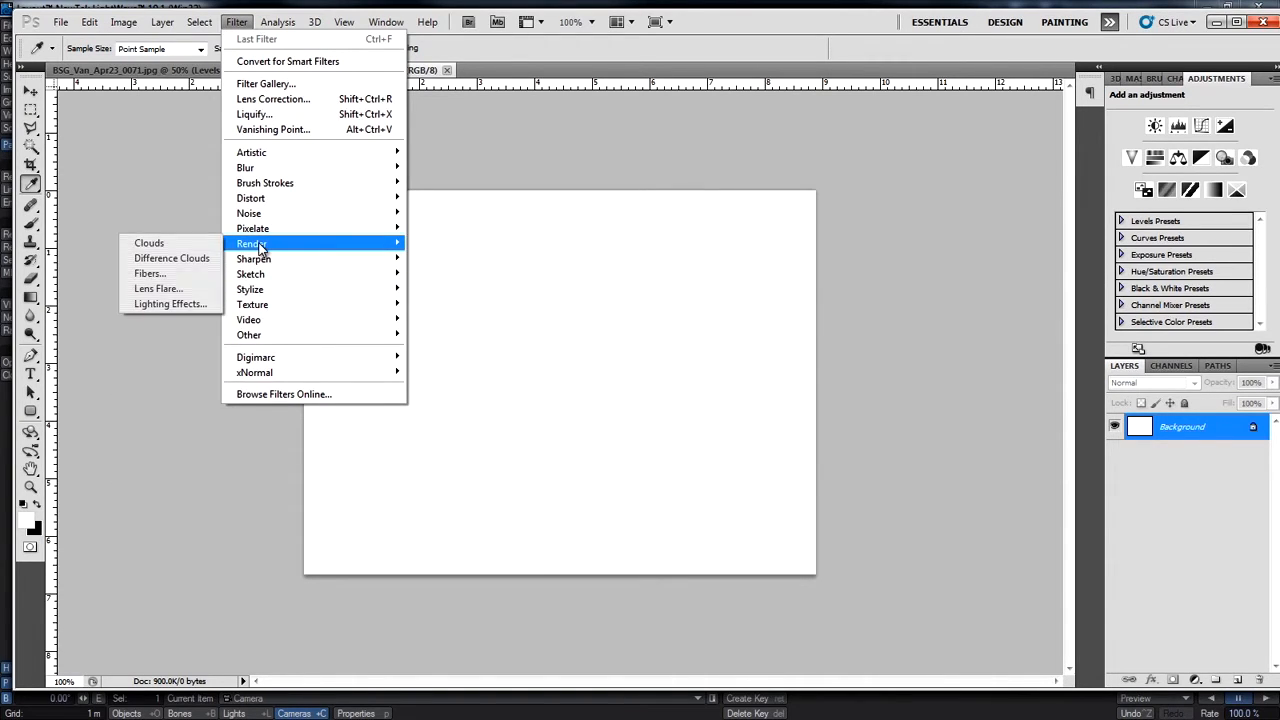
click(158, 246)
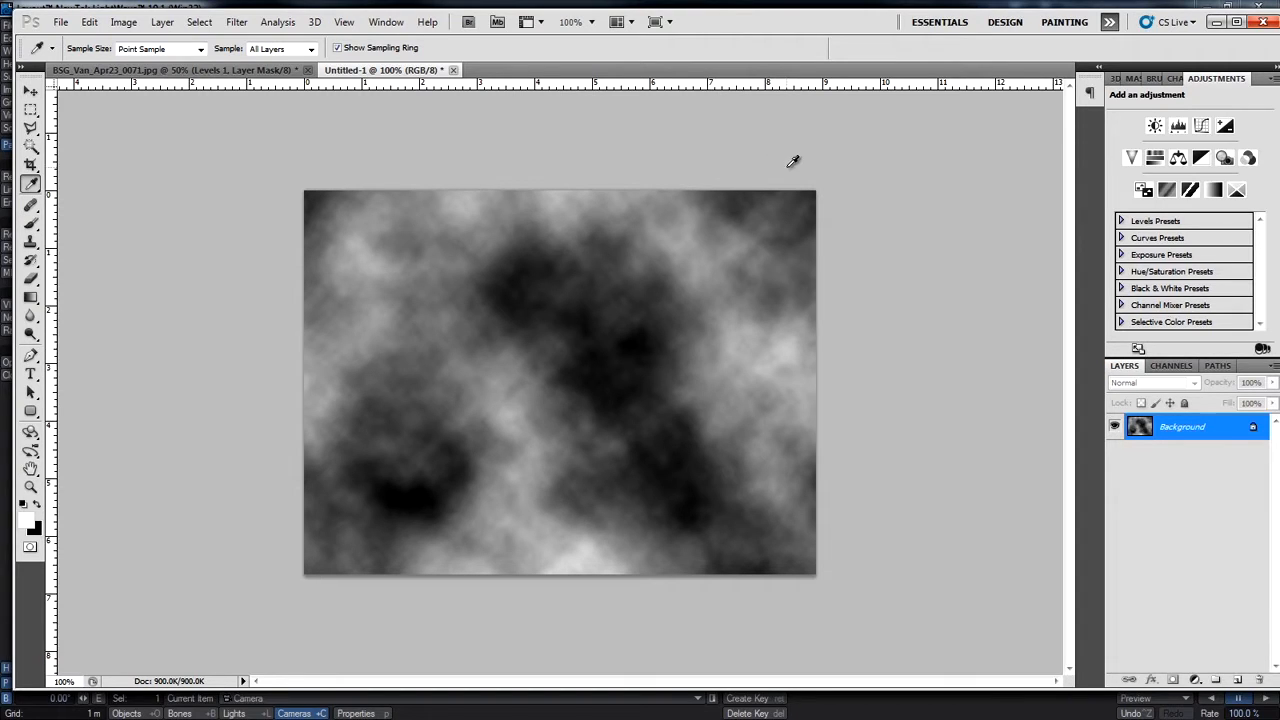
- Switch back to LightWave Layout, close the Texture Editor and remove the Textured Environment from the backdrop
click(1218, 21)
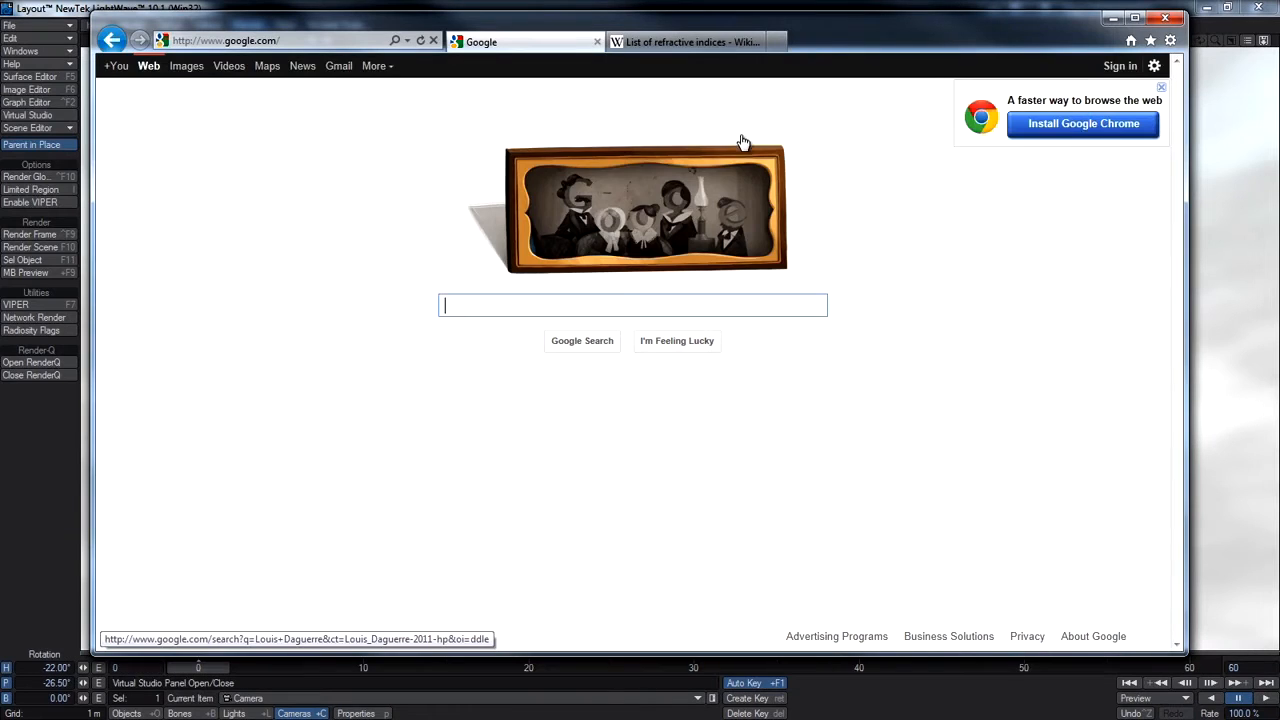
click(1164, 18)
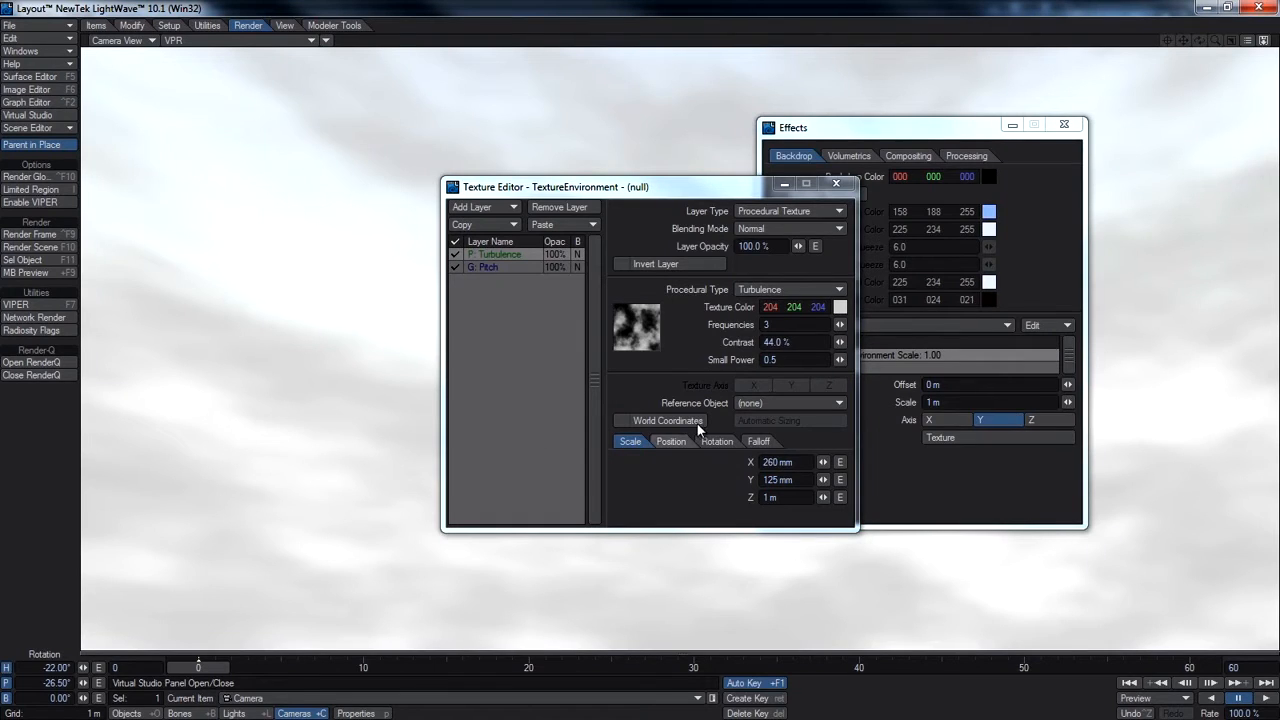
click(838, 187)
right_click(853, 356)
click(831, 399)
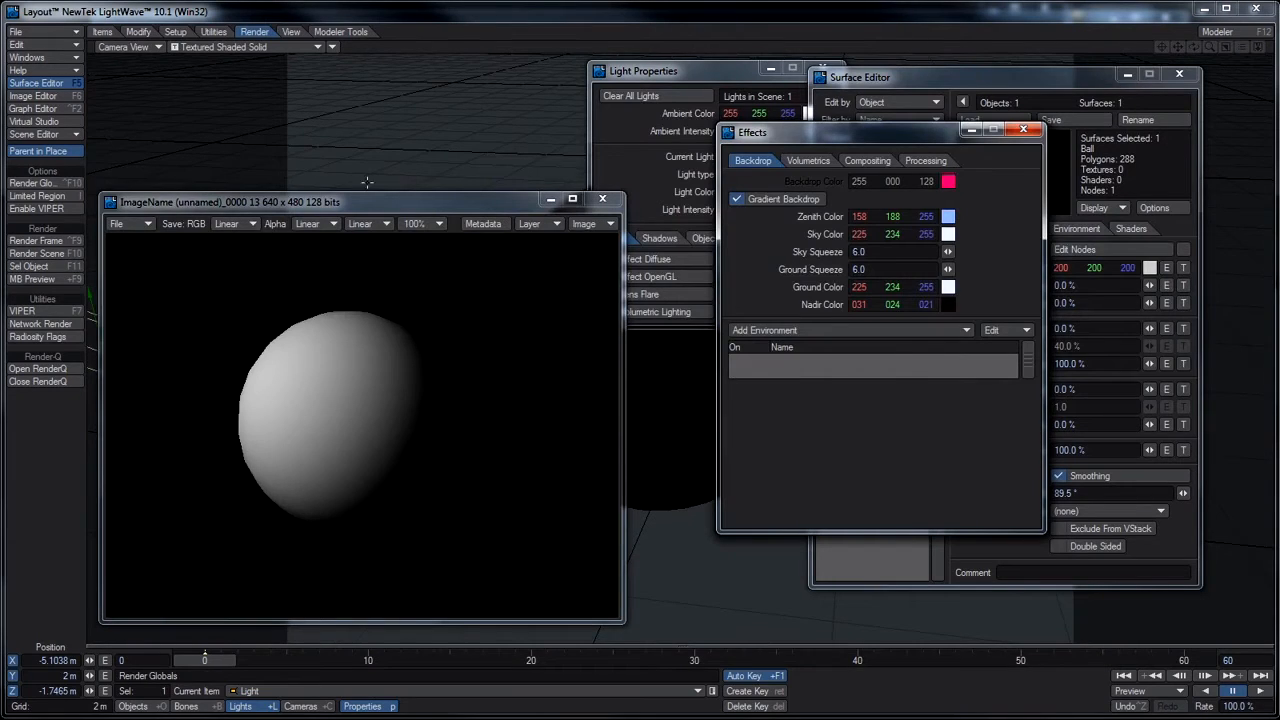
- Give the Ball surface's color a Turbulence procedural texture and look through the available procedural types
click(1011, 71)
click(1183, 267)
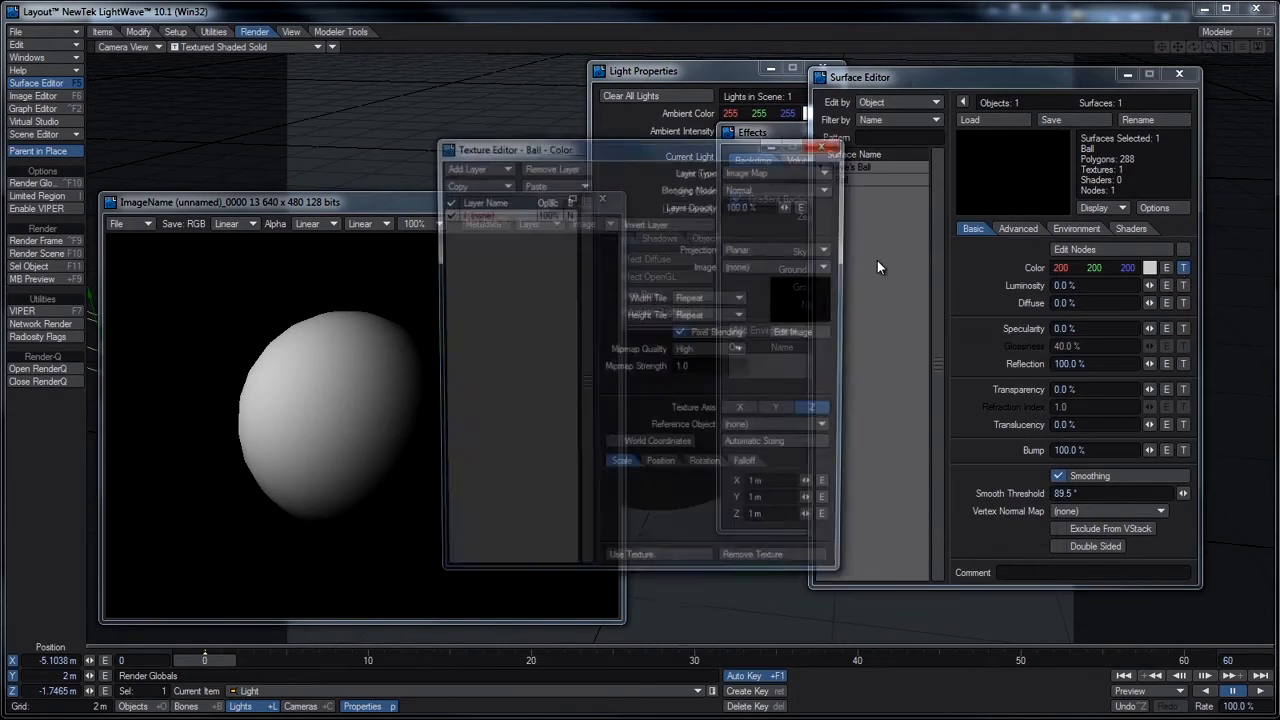
click(751, 176)
click(750, 181)
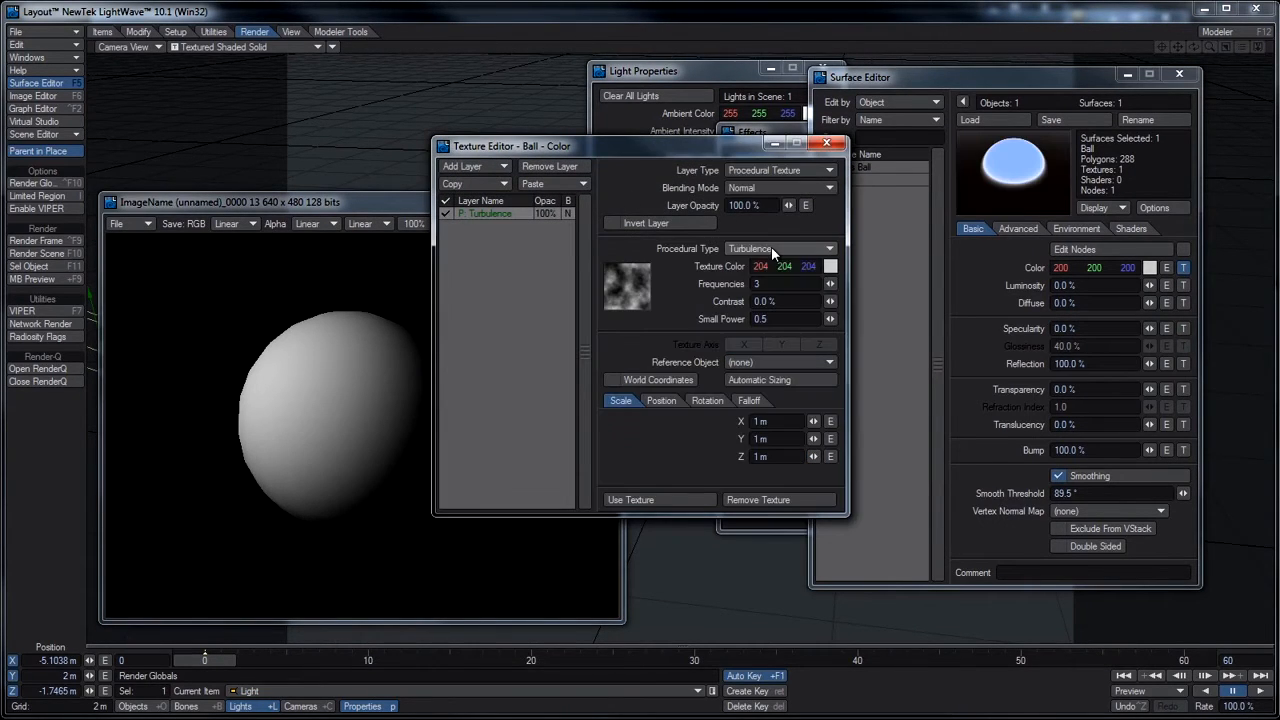
click(778, 248)
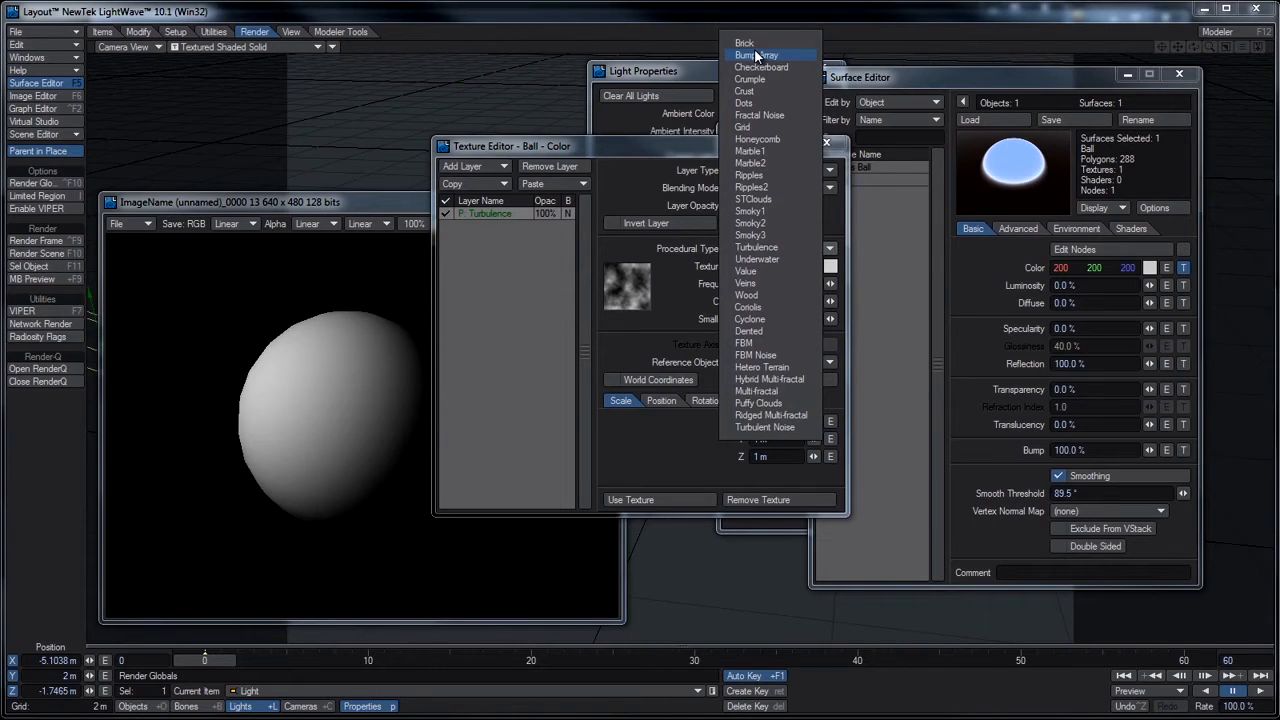
click(463, 289)
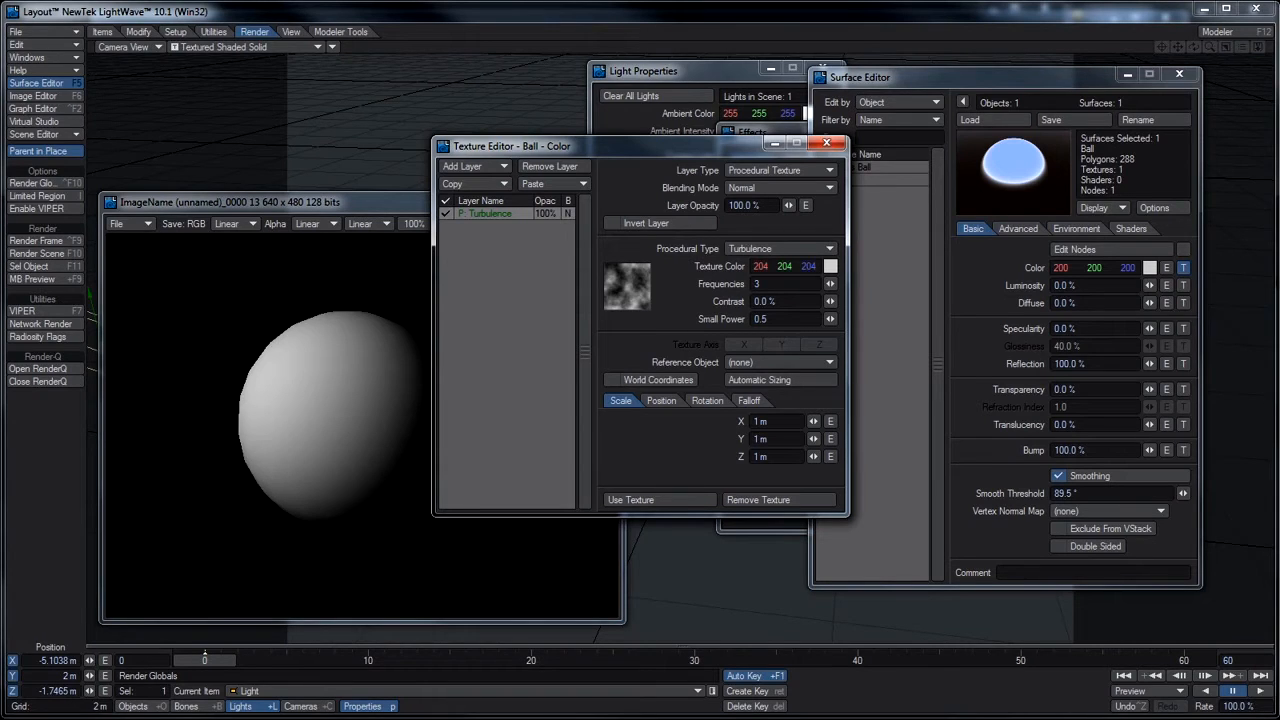
- Switch to the web browser, search Google for "rman collection lightwave" and open the Renderman Collection page
key(F9)
click(150, 717)
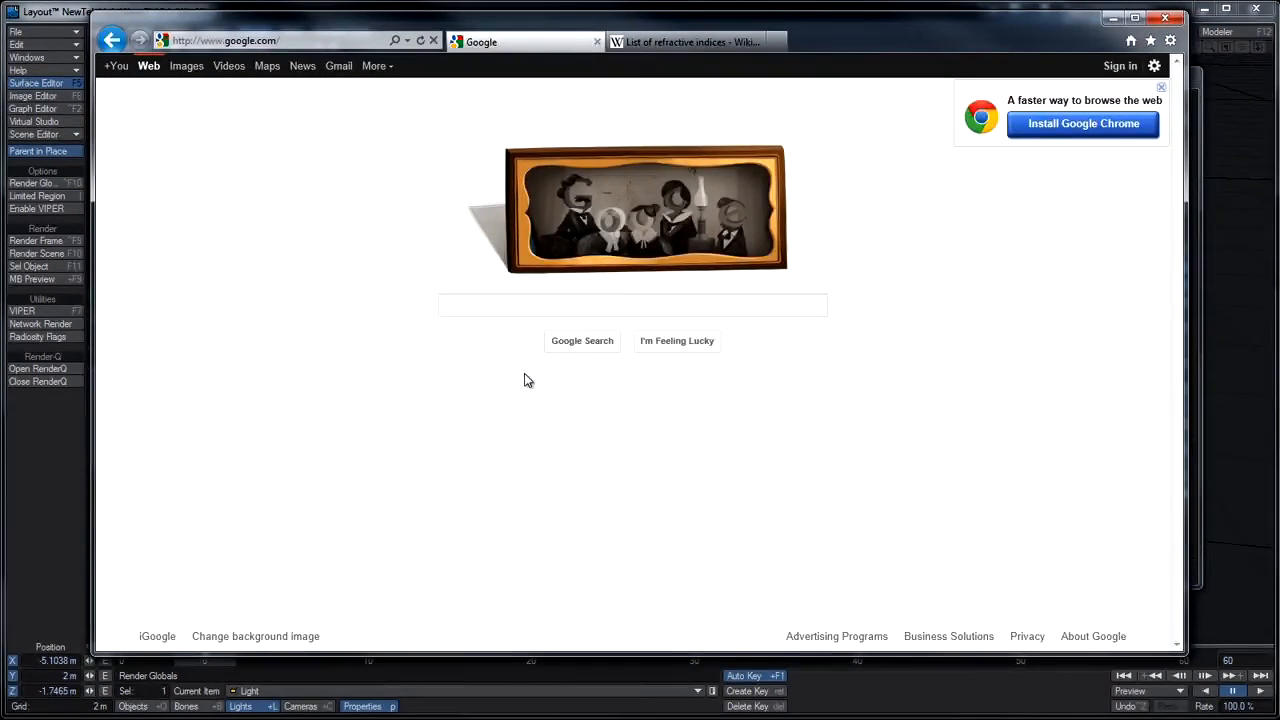
click(486, 307)
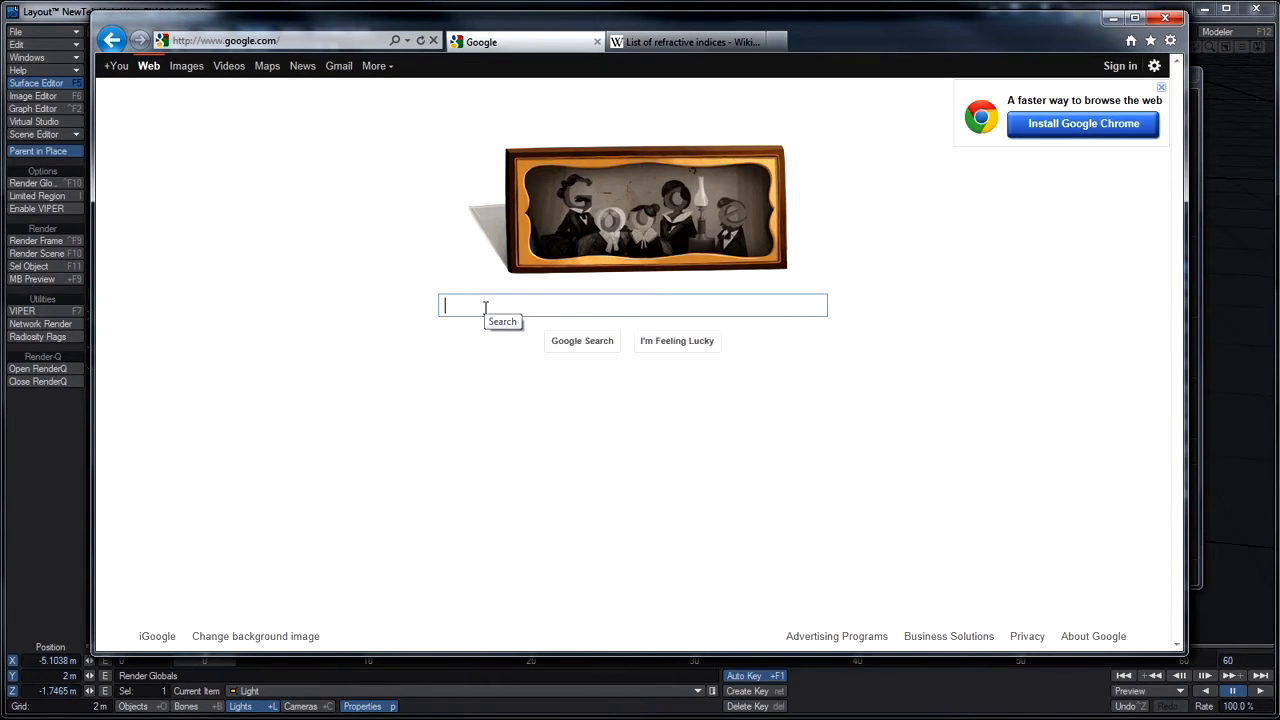
text(rman )
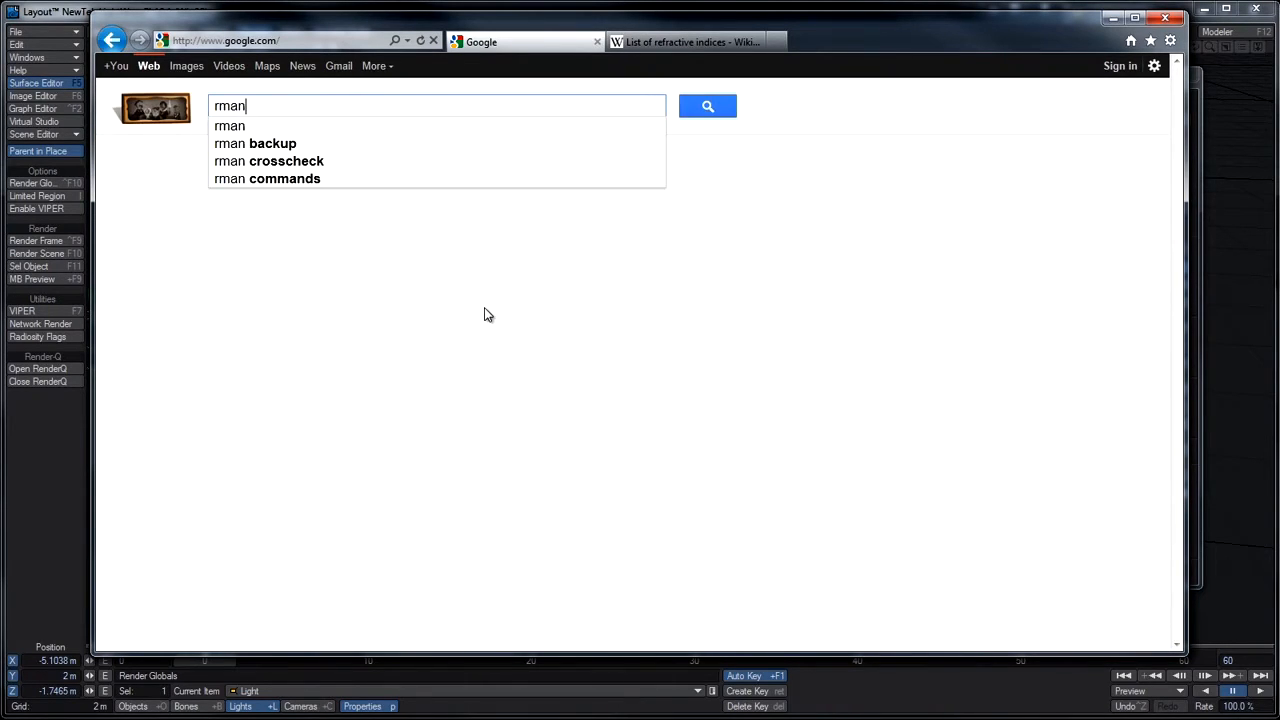
text(coll)
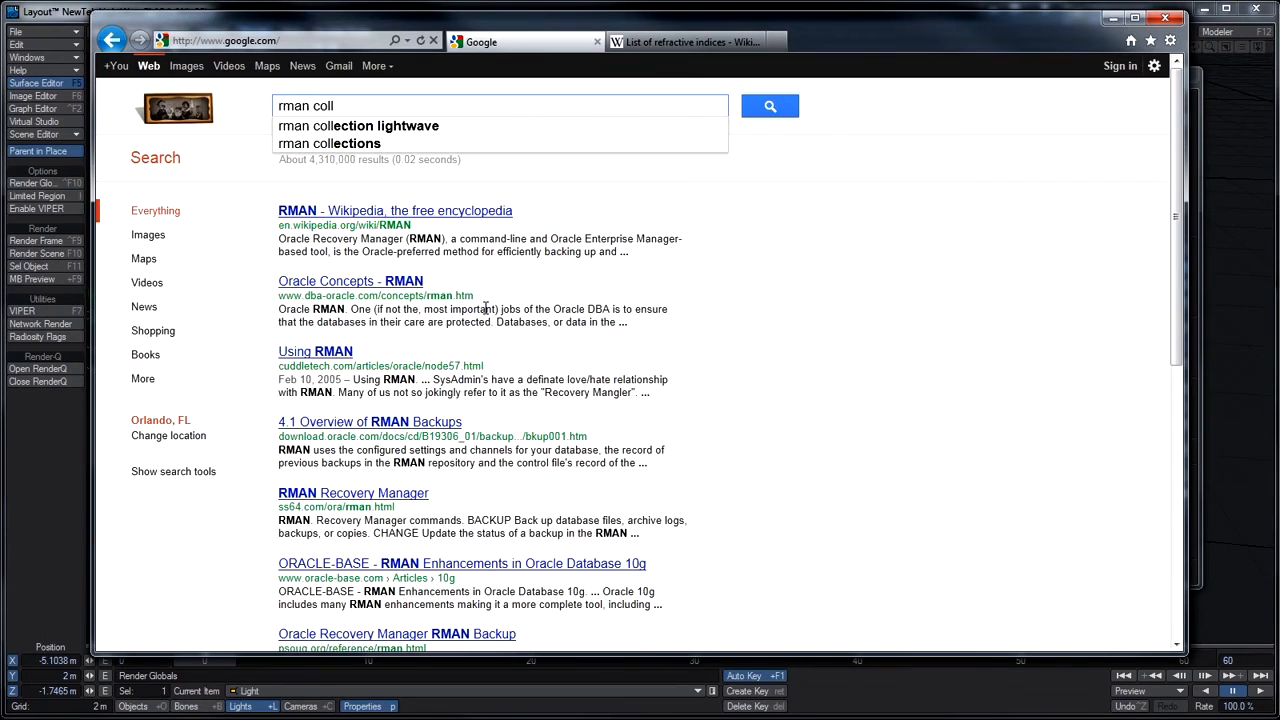
key(Tab)
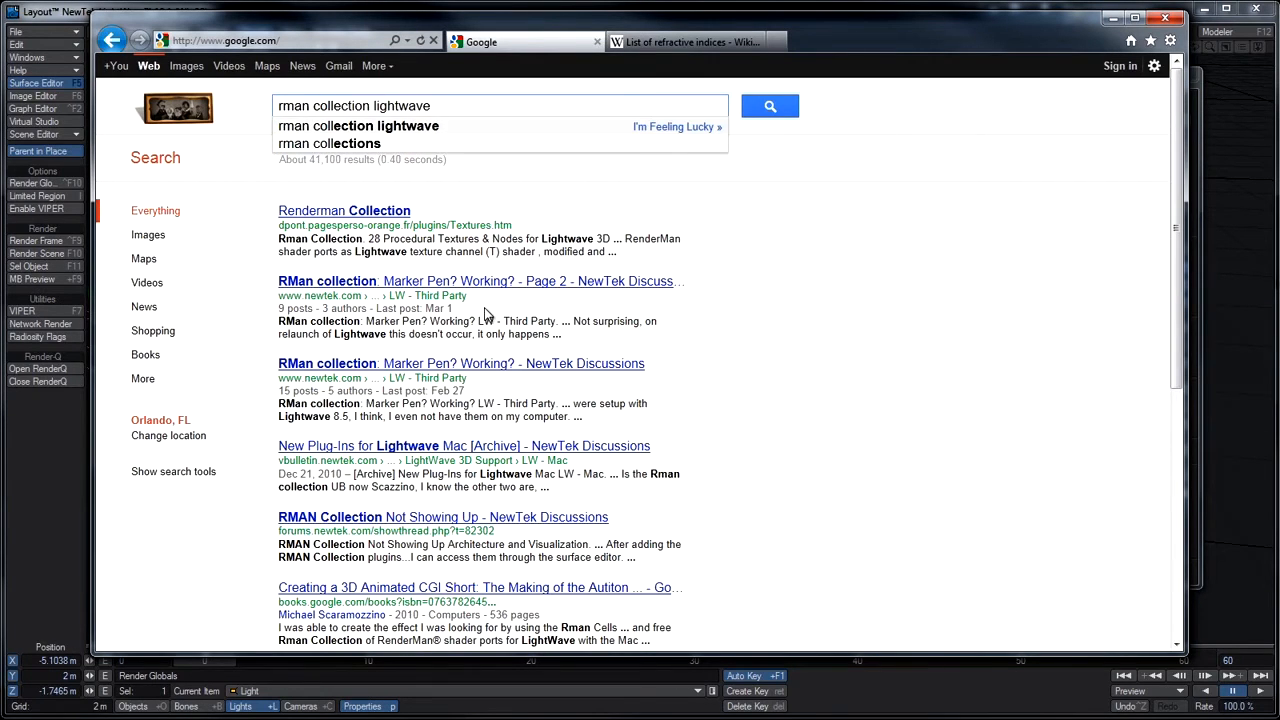
key(Return)
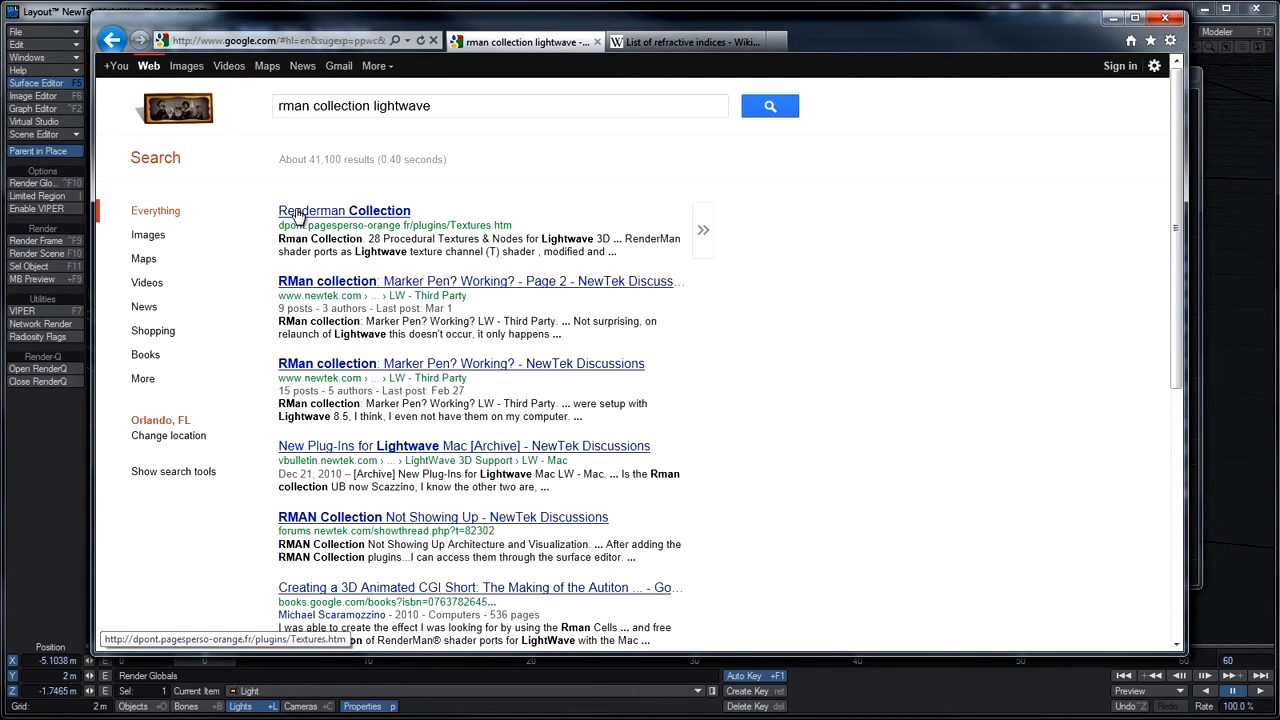
click(296, 212)
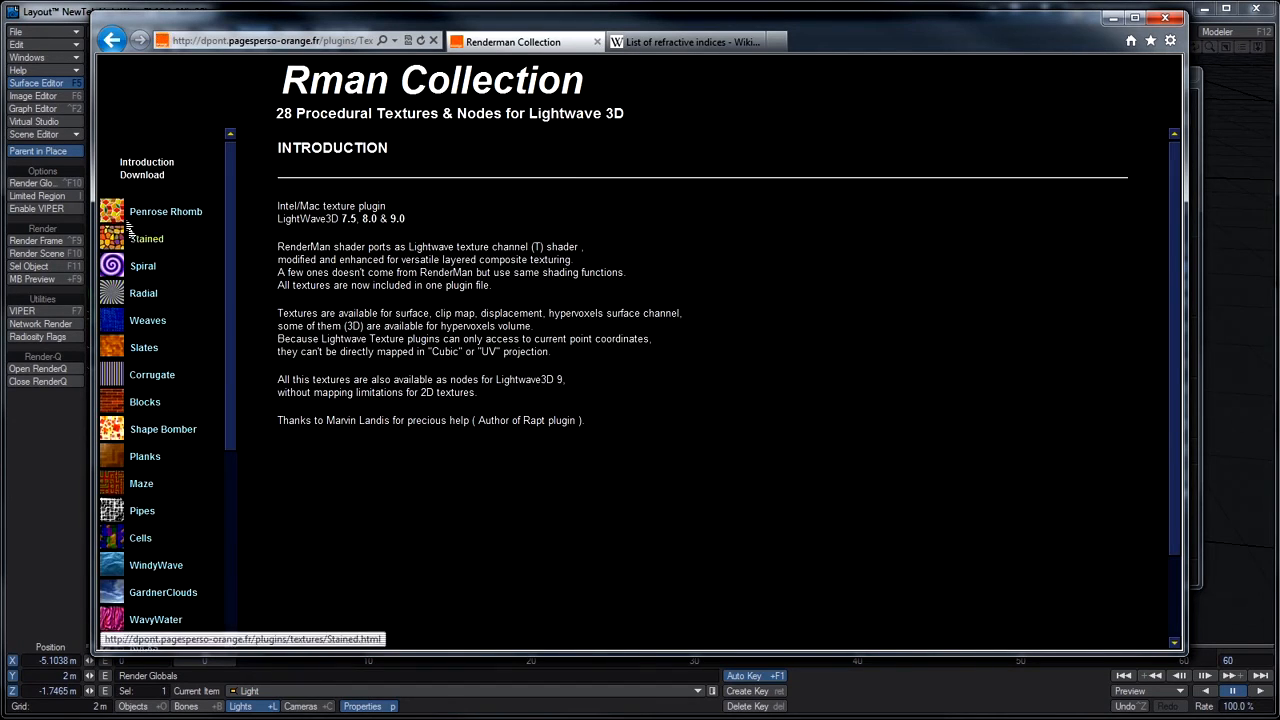
- Examine the Rman Collection's sample images for Blocks, Spiral, Slates, WindyWave, Pipes and Stained
click(144, 402)
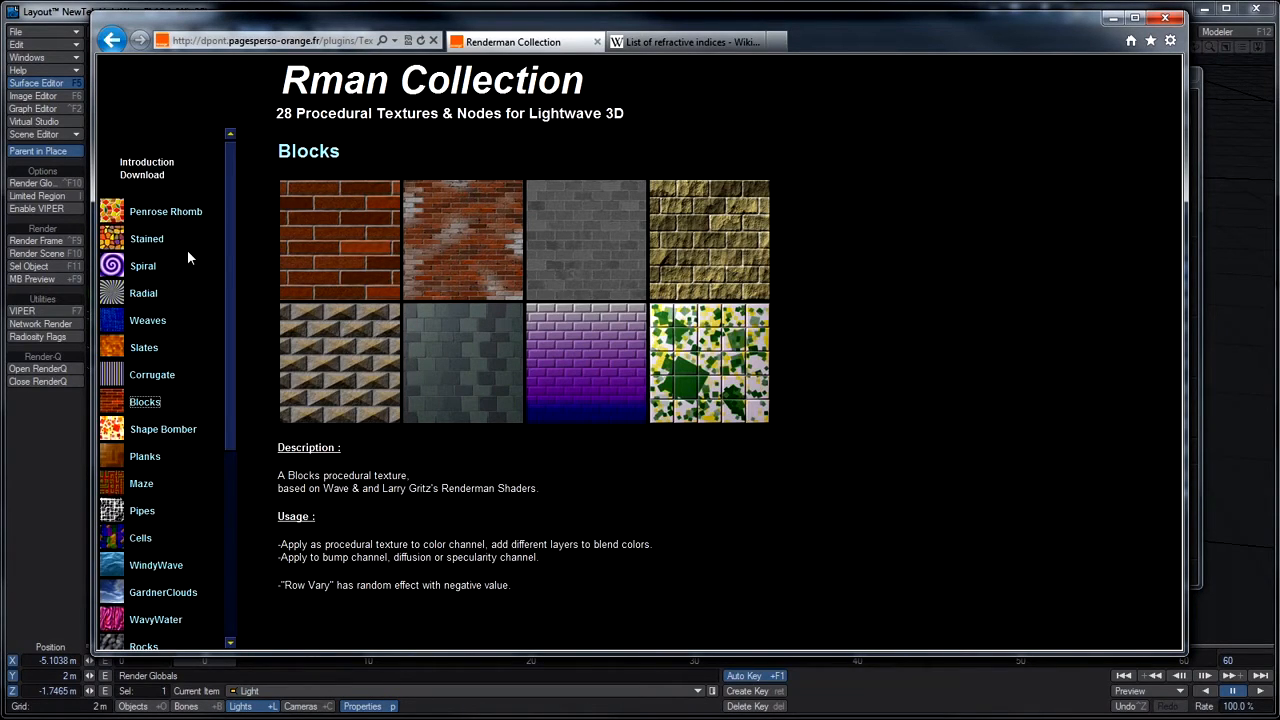
click(143, 267)
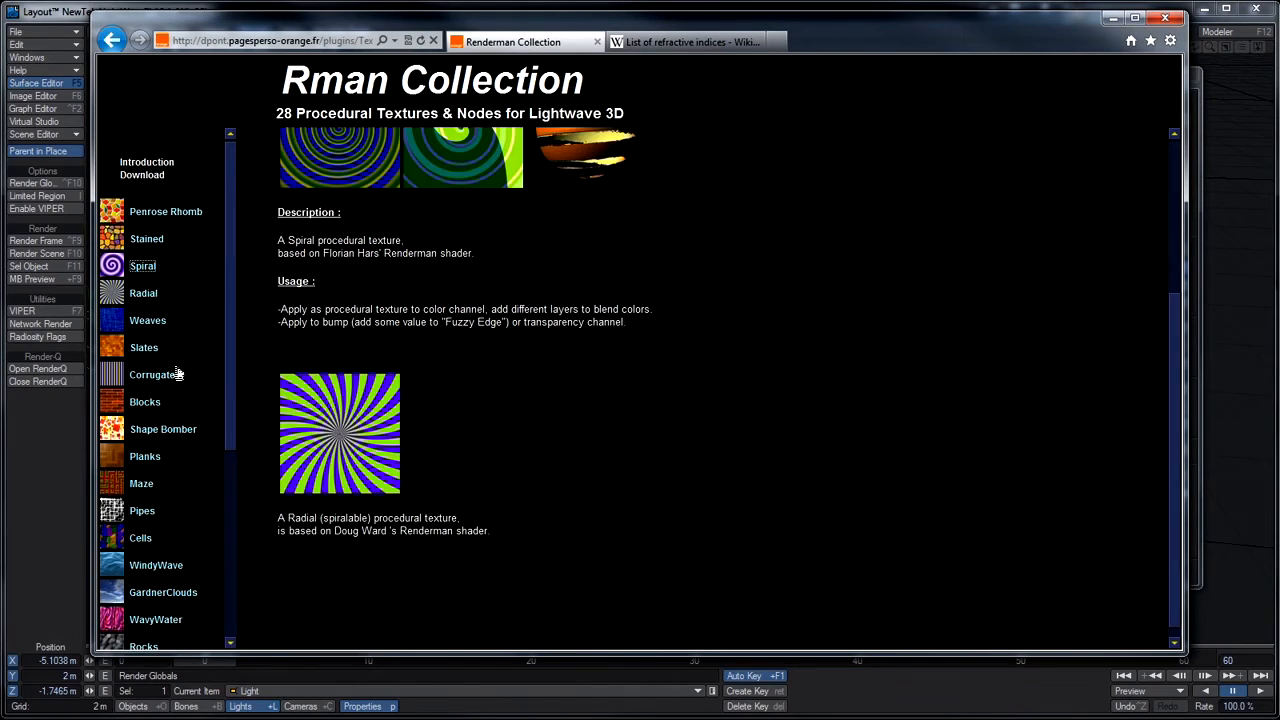
click(144, 347)
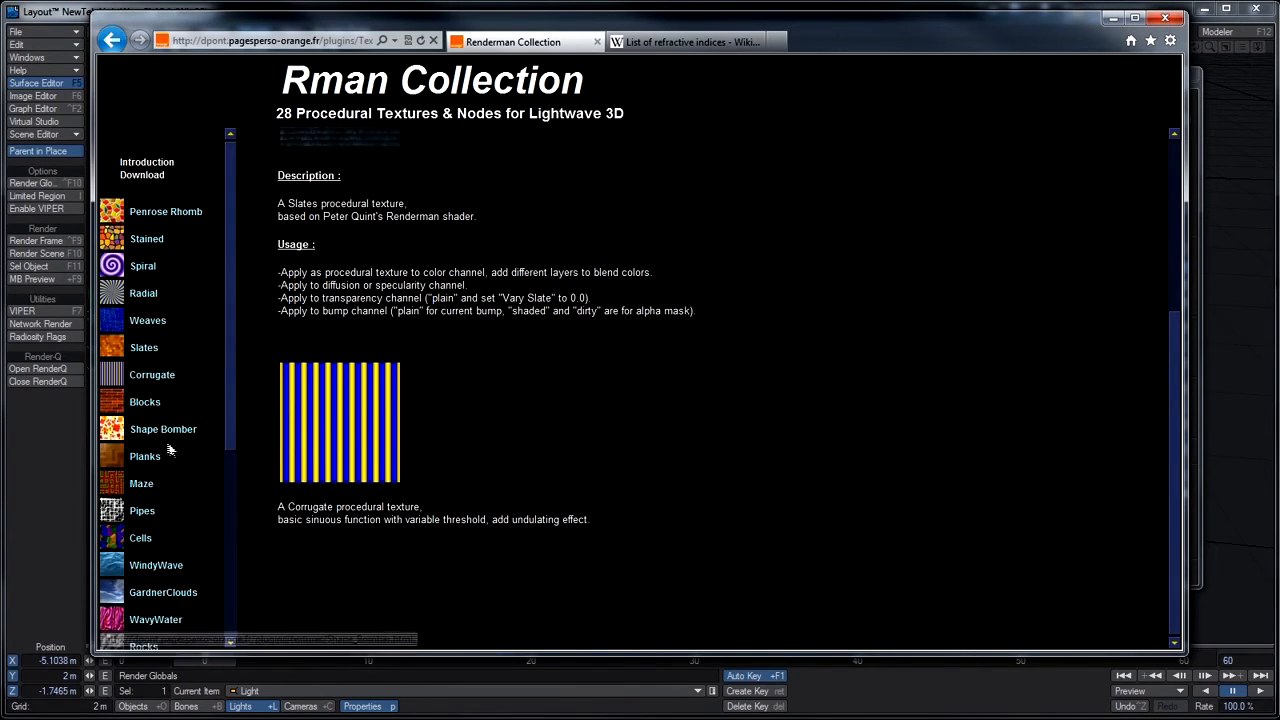
scroll(215, 395, down, 2)
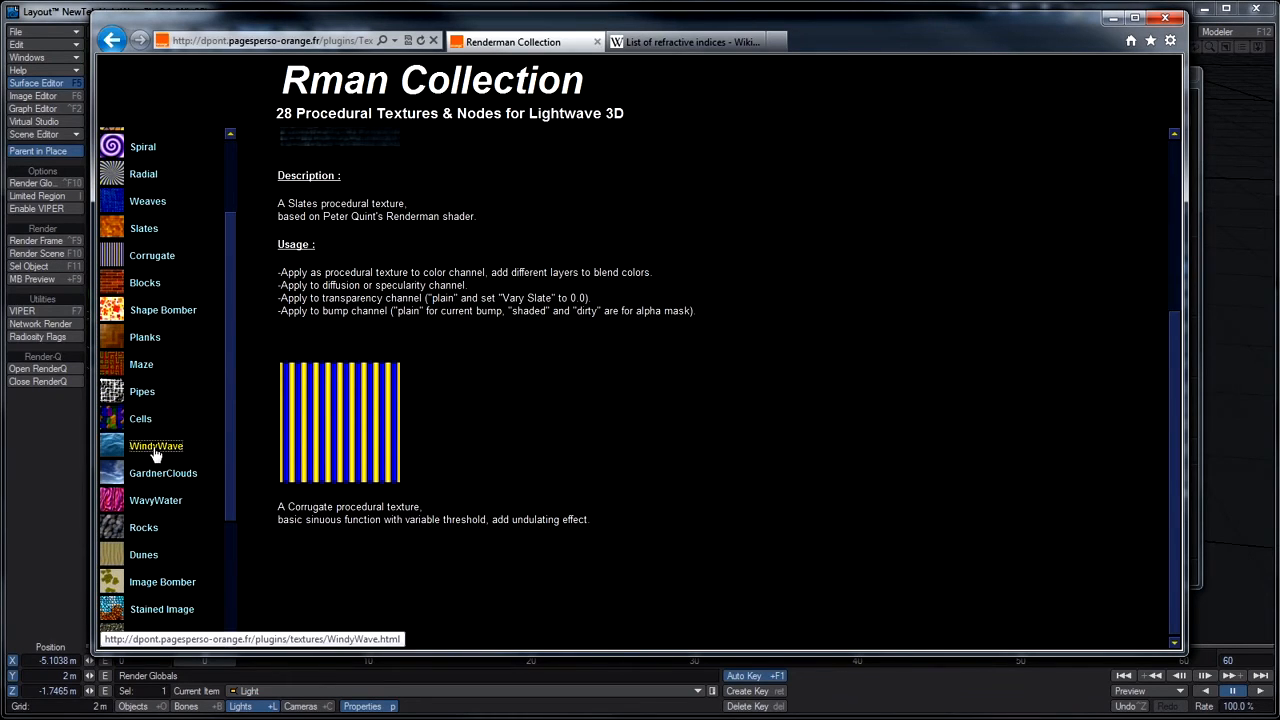
click(155, 447)
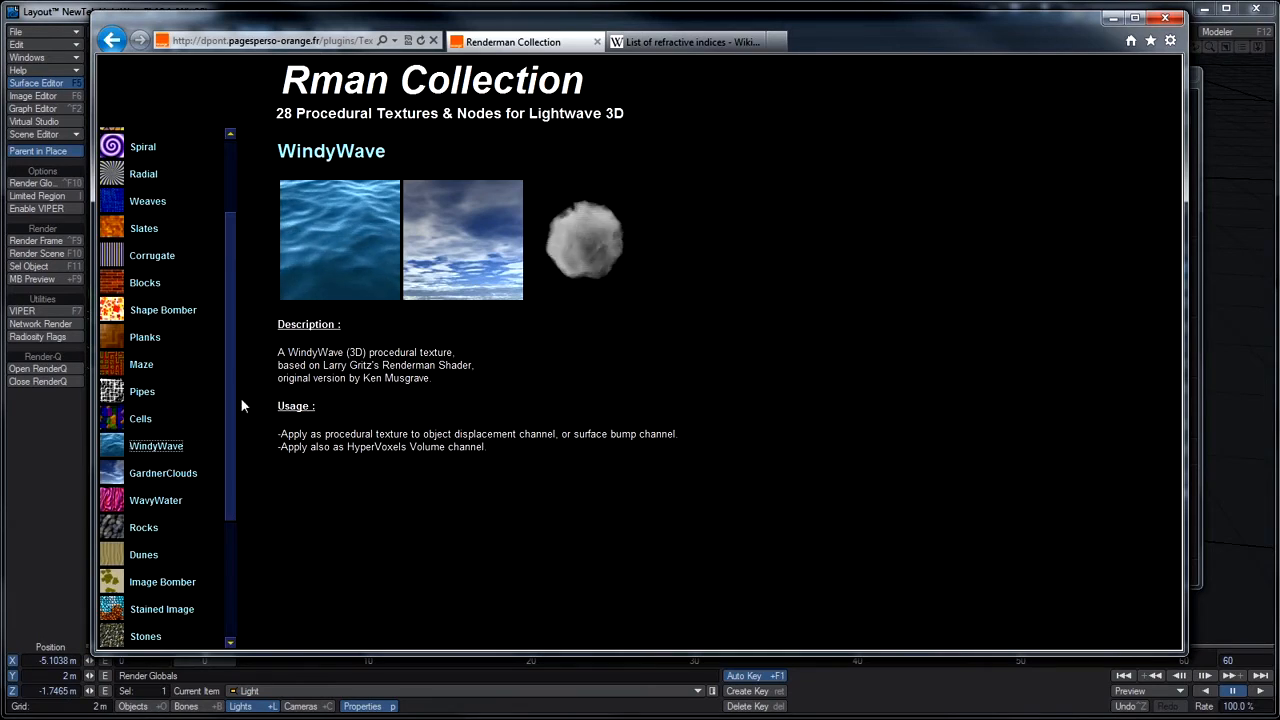
click(145, 392)
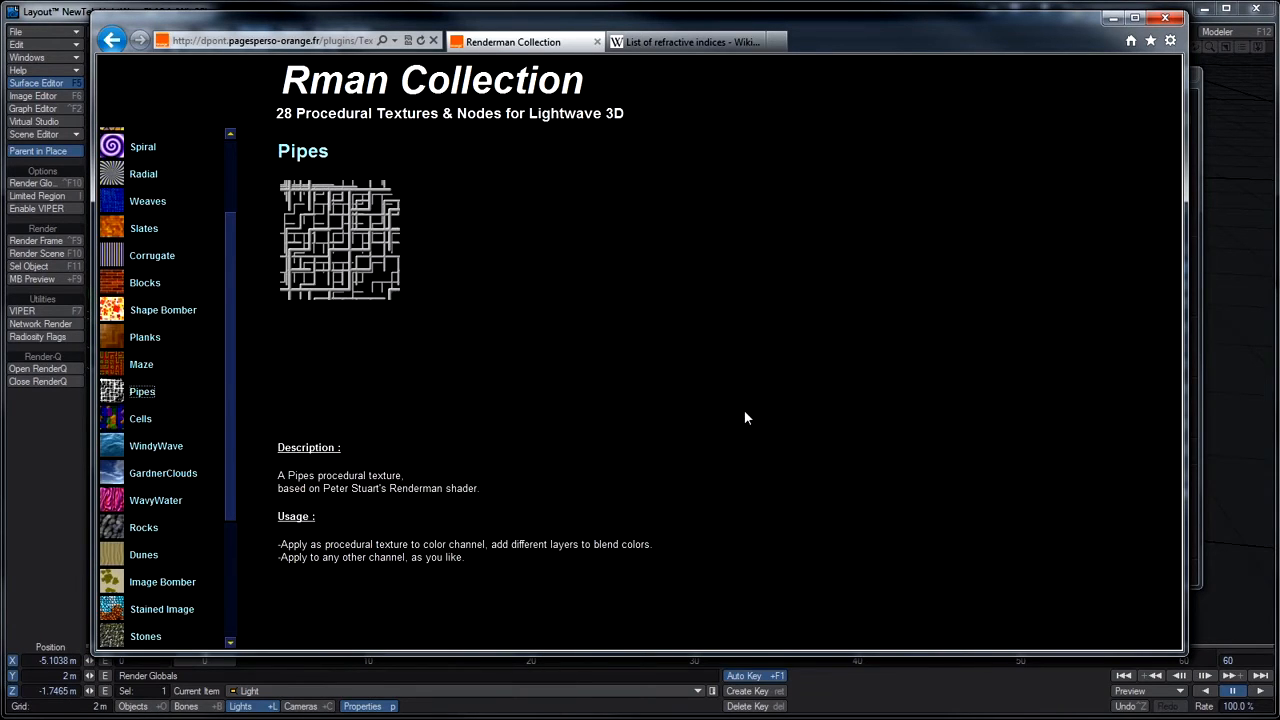
scroll(230, 276, up, 3)
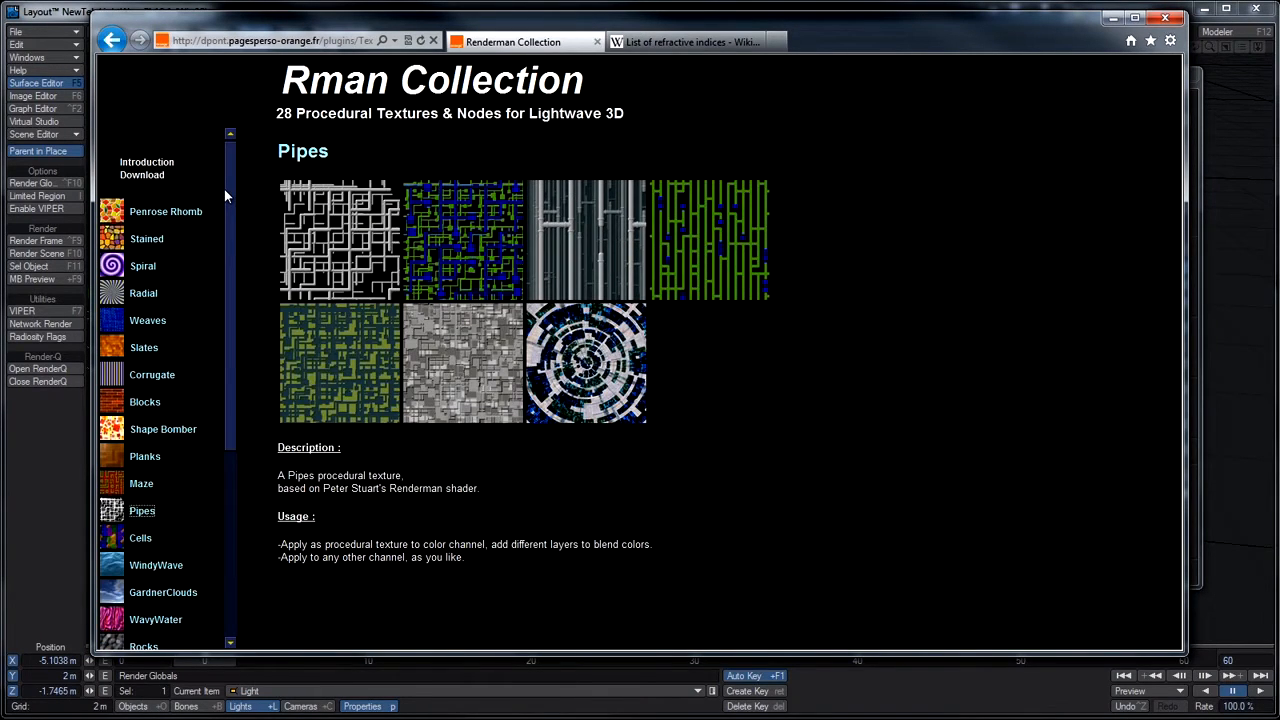
click(170, 239)
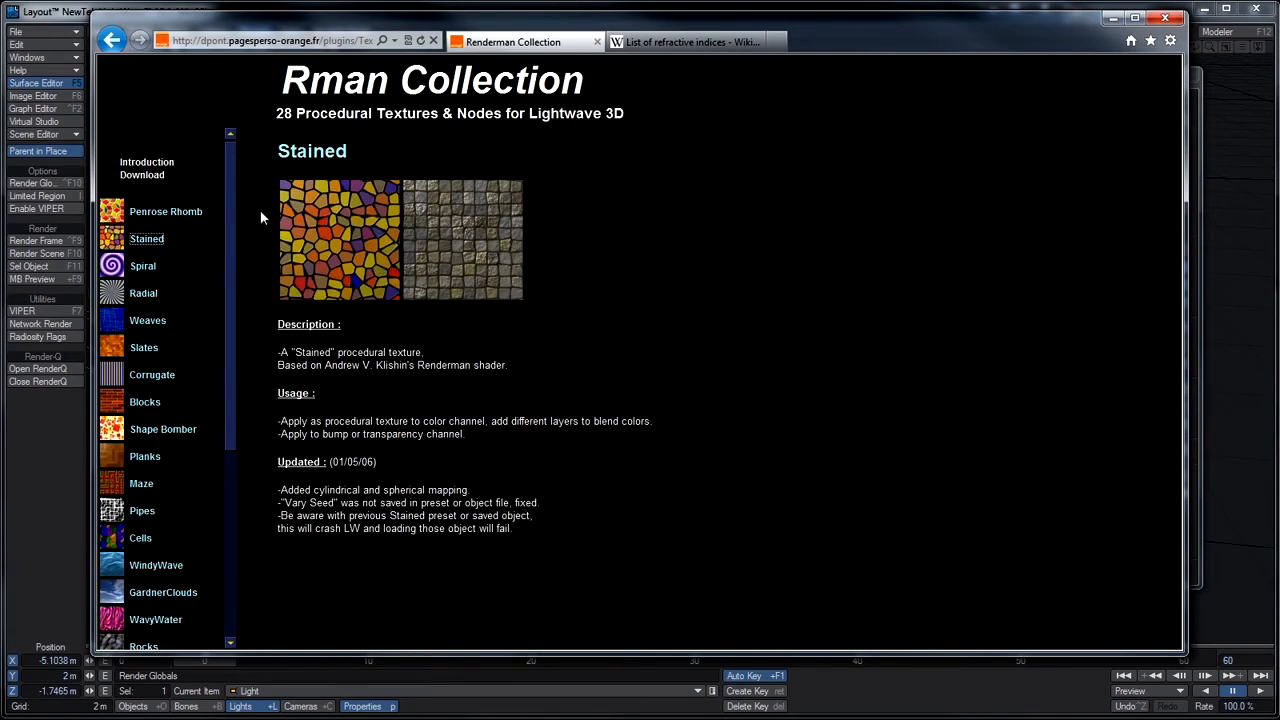
drag(234, 223, 210, 408)
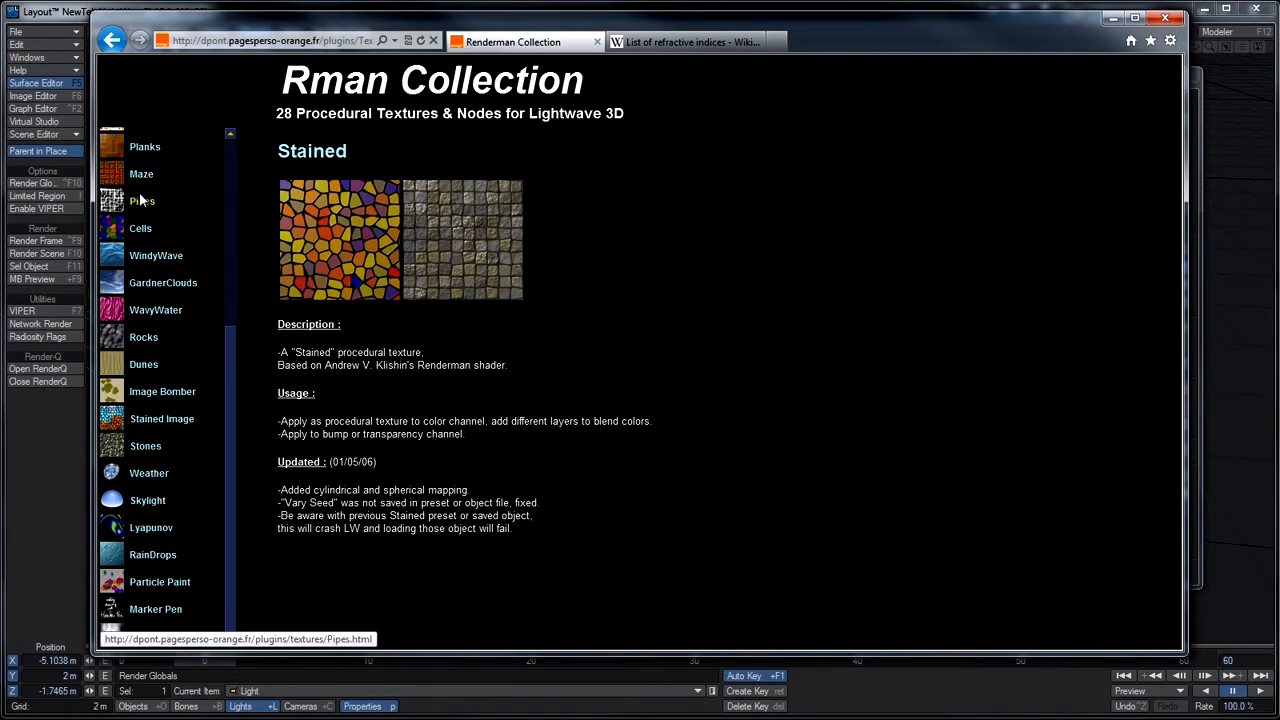
- Examine the Gardner Clouds, Rain Drops, Particle Paint and Marker Pen texture pages, and return to LightWave Layout
click(152, 283)
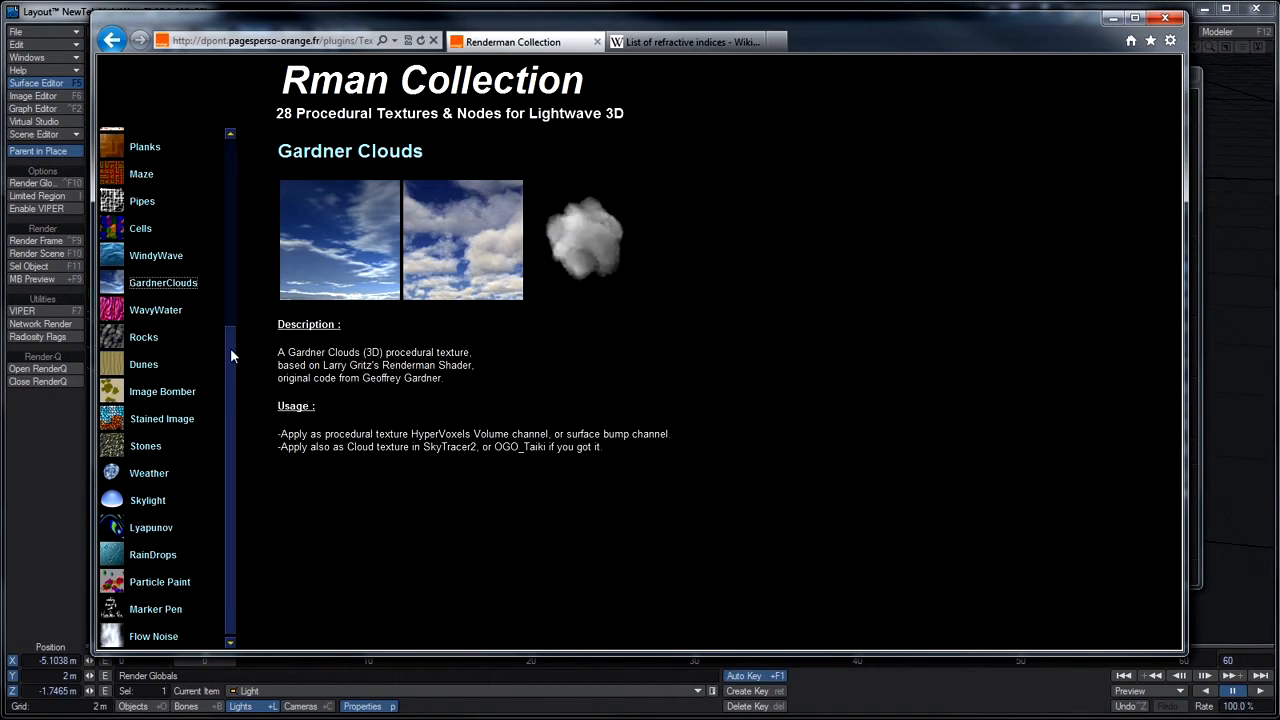
click(155, 556)
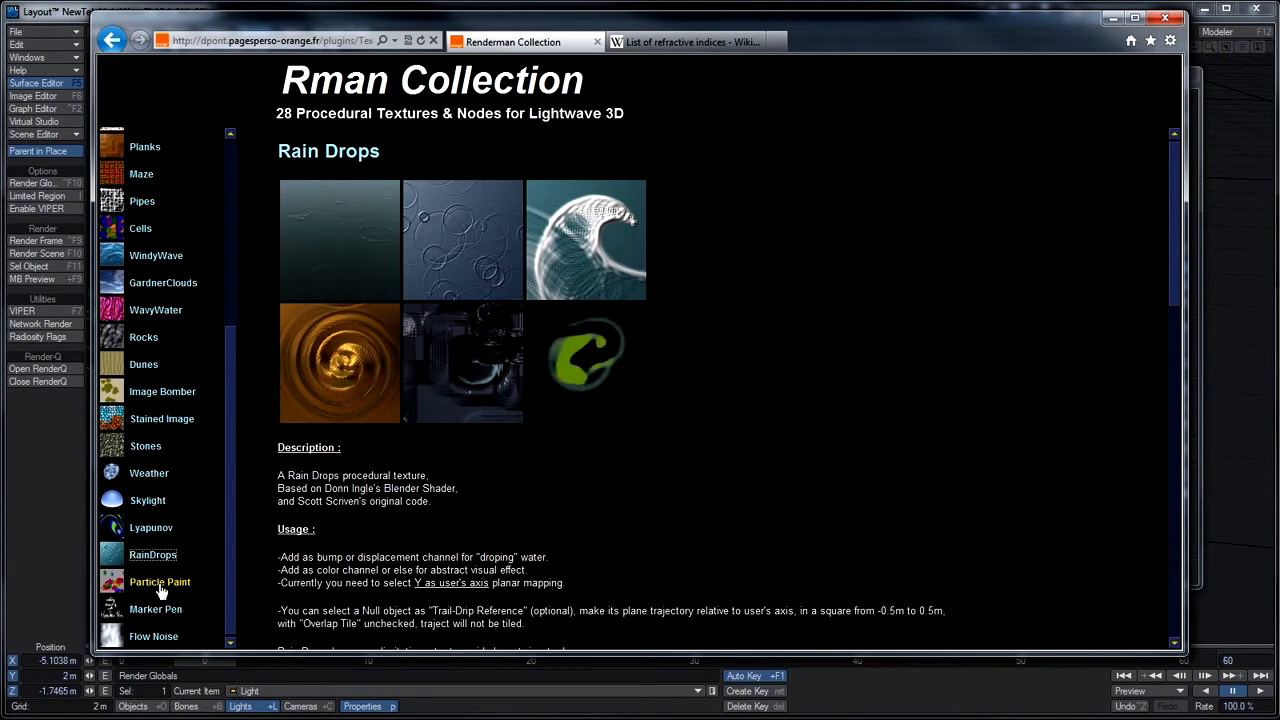
click(158, 584)
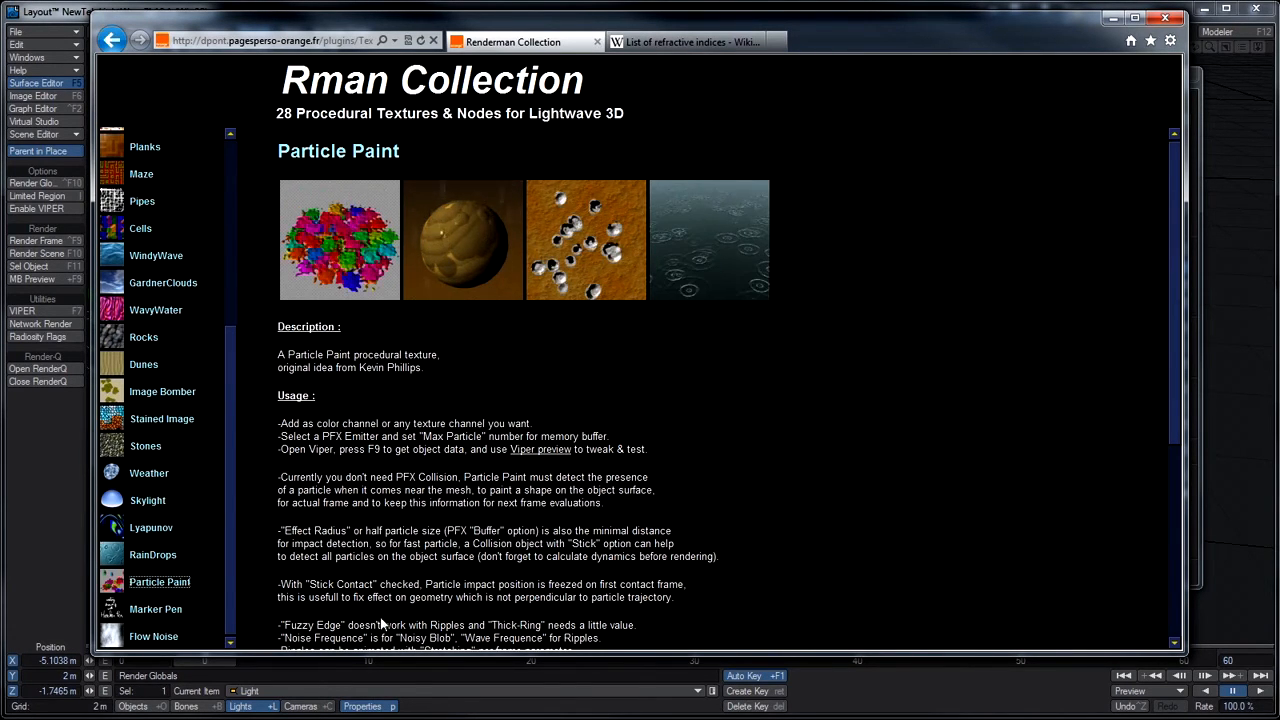
click(163, 612)
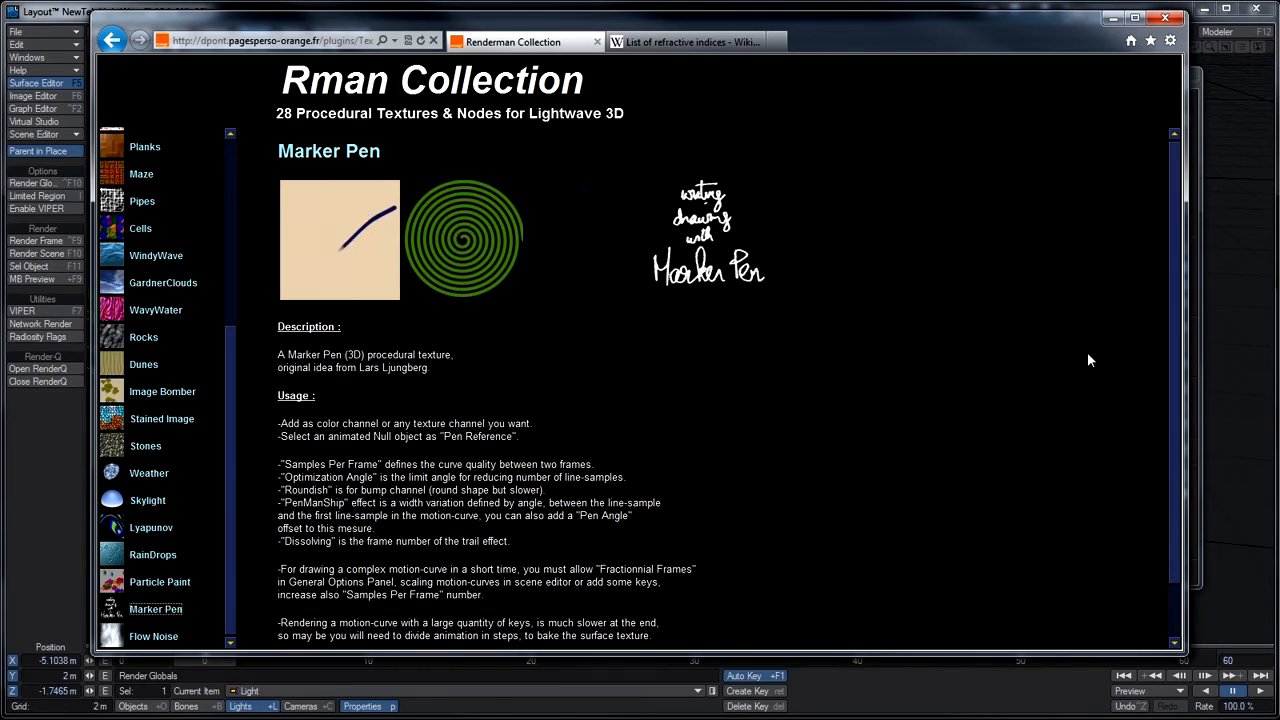
drag(233, 401, 248, 193)
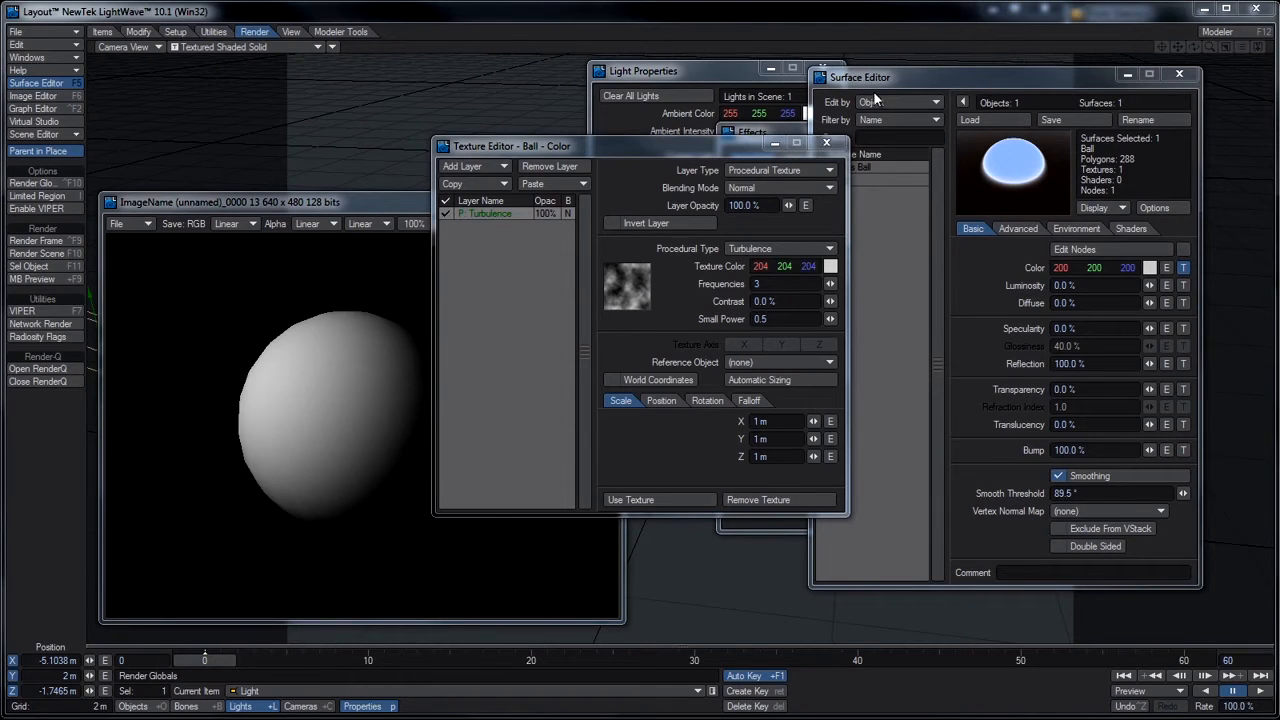
- Remove the texture from the Ball surface's color and bring the backdrop effects settings forward
click(770, 499)
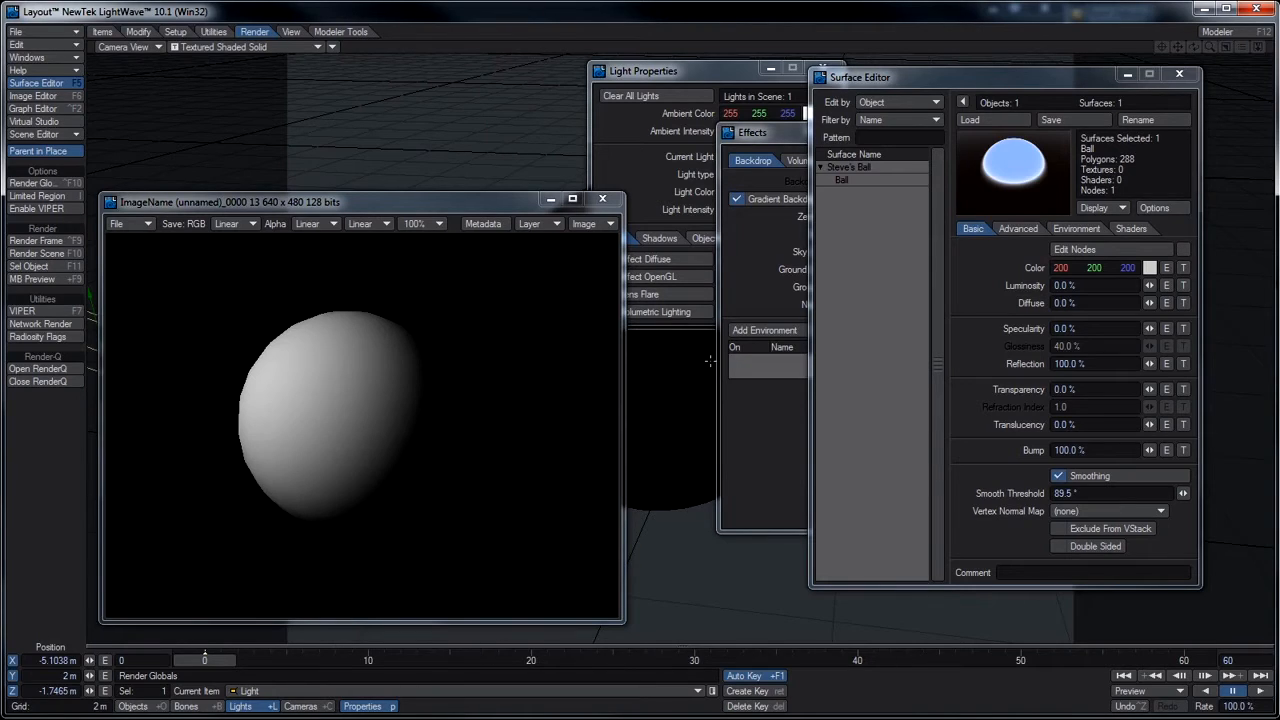
click(769, 262)
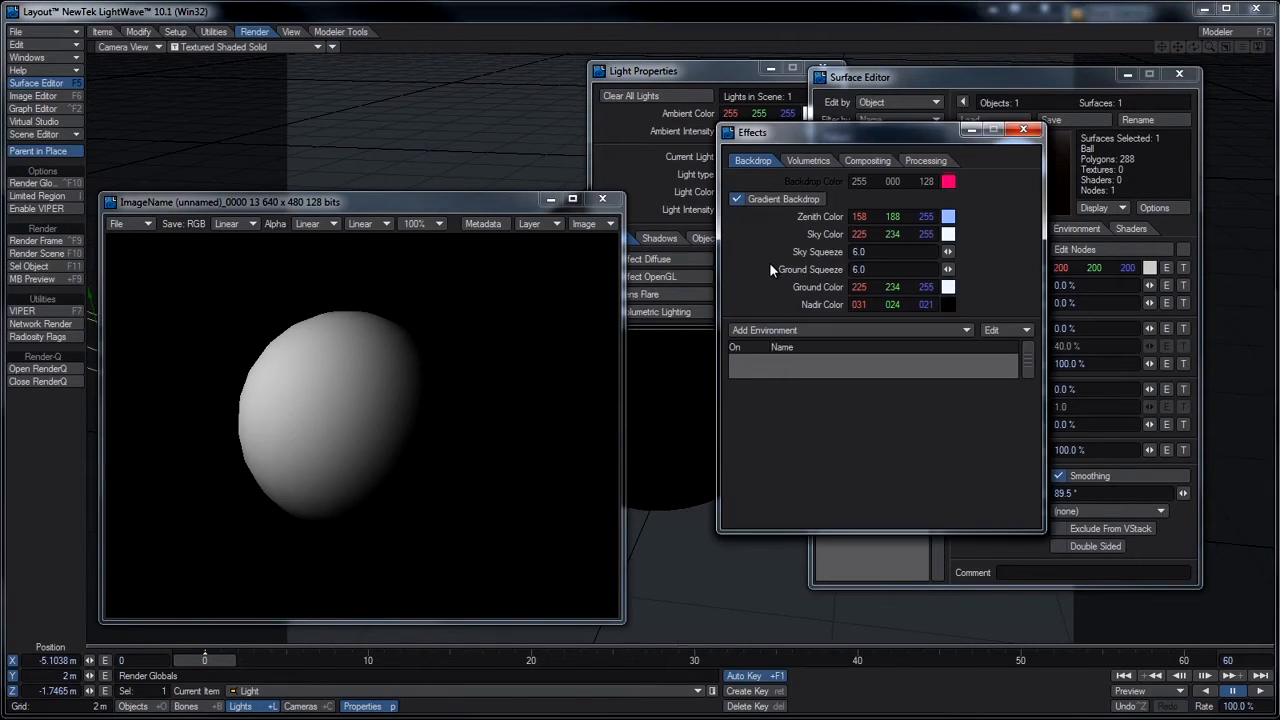
- Turn off the gradient backdrop, add an Image World environment and show its settings
click(738, 200)
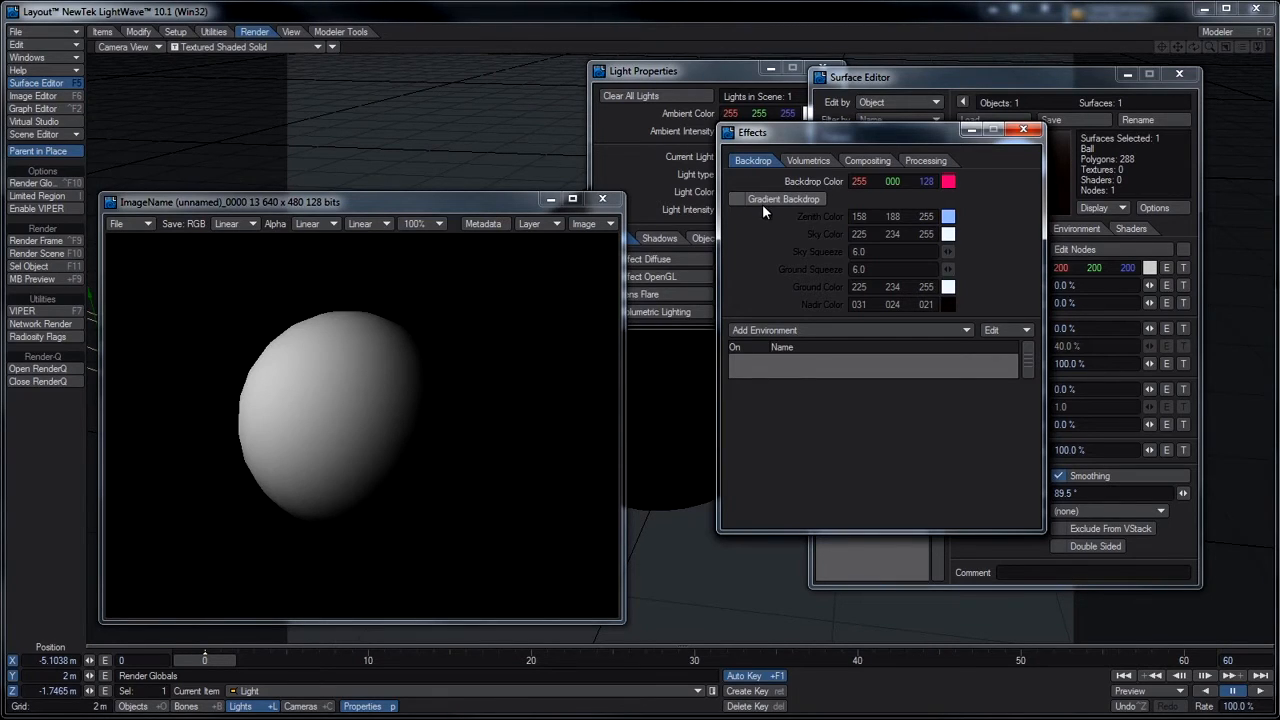
click(791, 333)
click(784, 296)
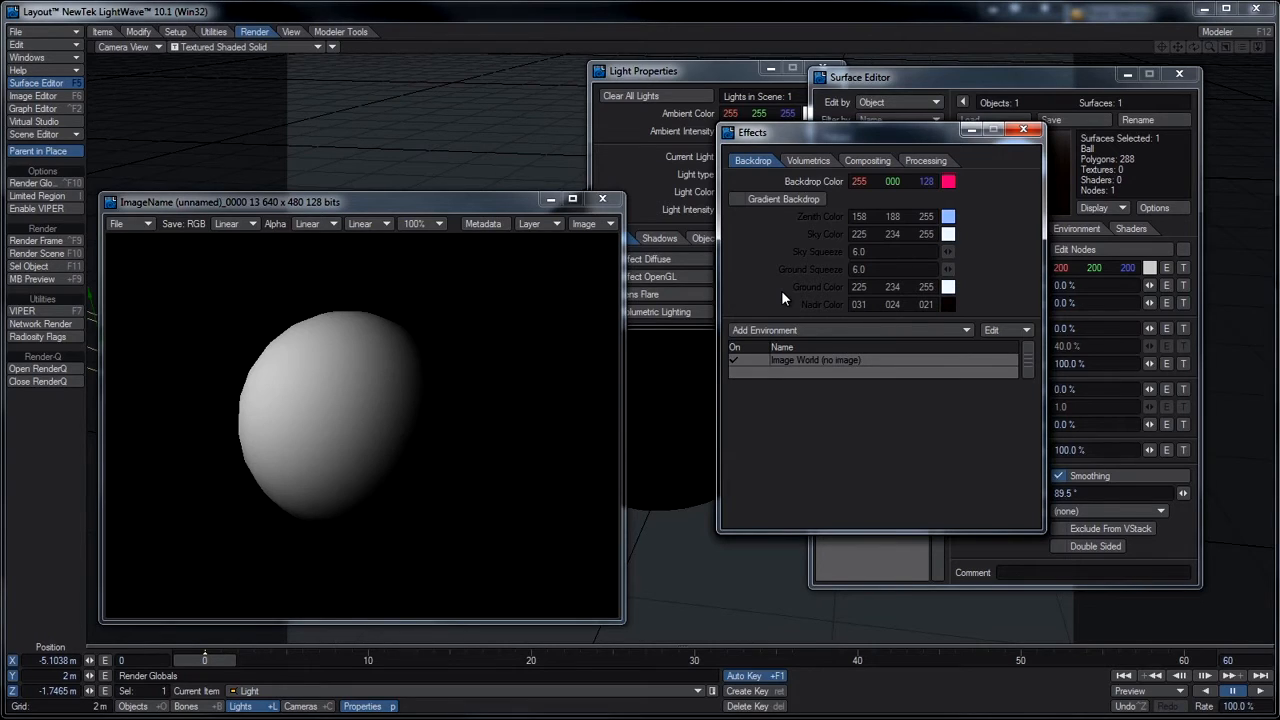
click(819, 360)
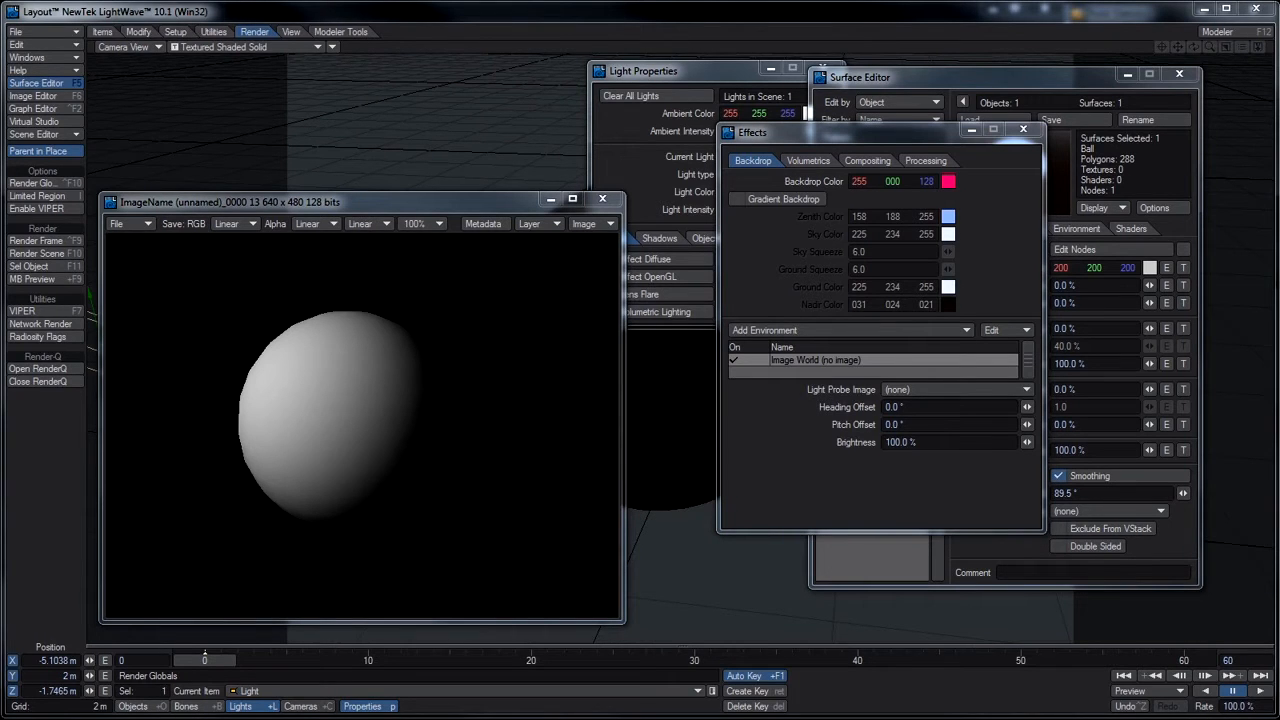
- Switch to the web browser, search Google for light probes and open the Light Probe Image Gallery page
drag(2, 36, 640, 20)
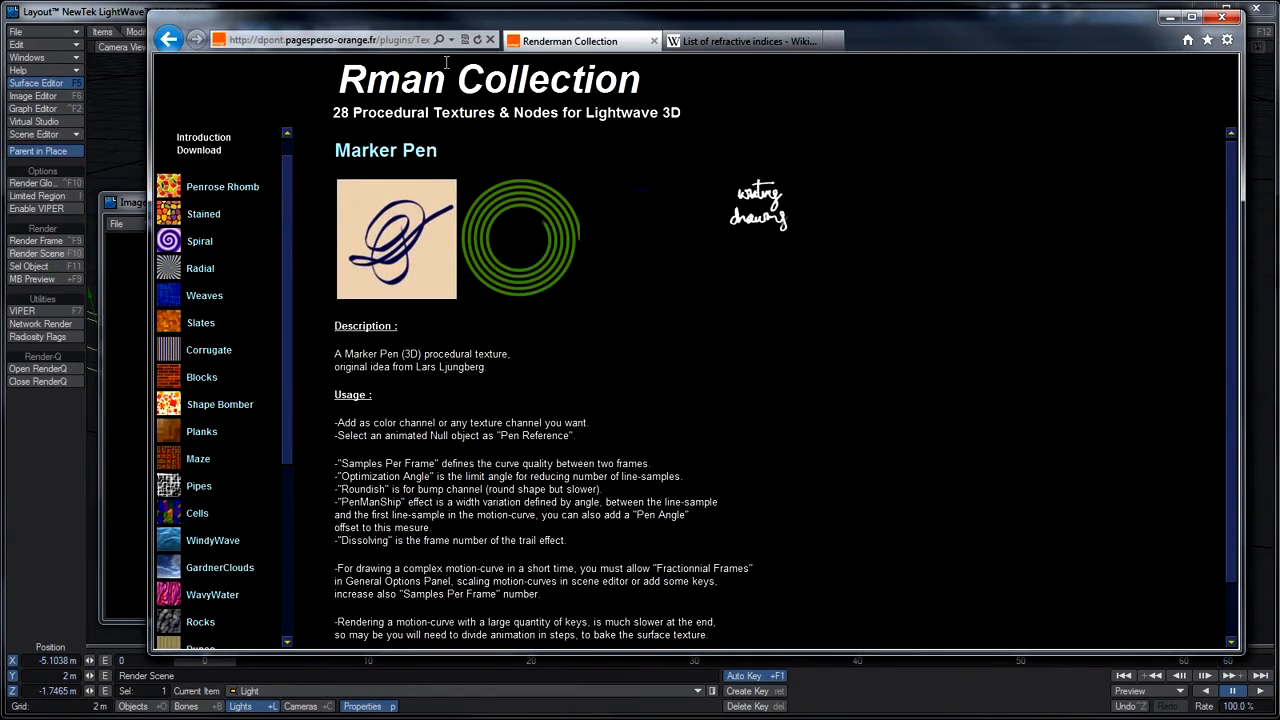
click(401, 42)
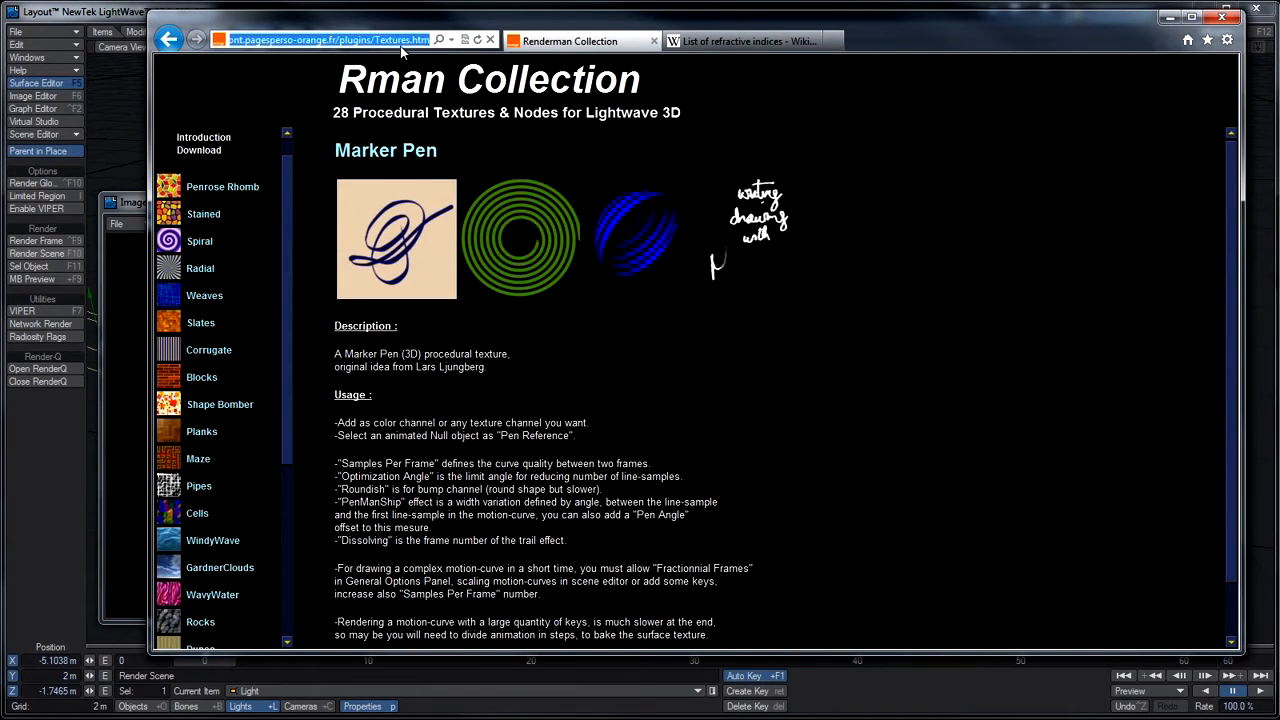
text(google.com/)
key(Down)
key(Return)
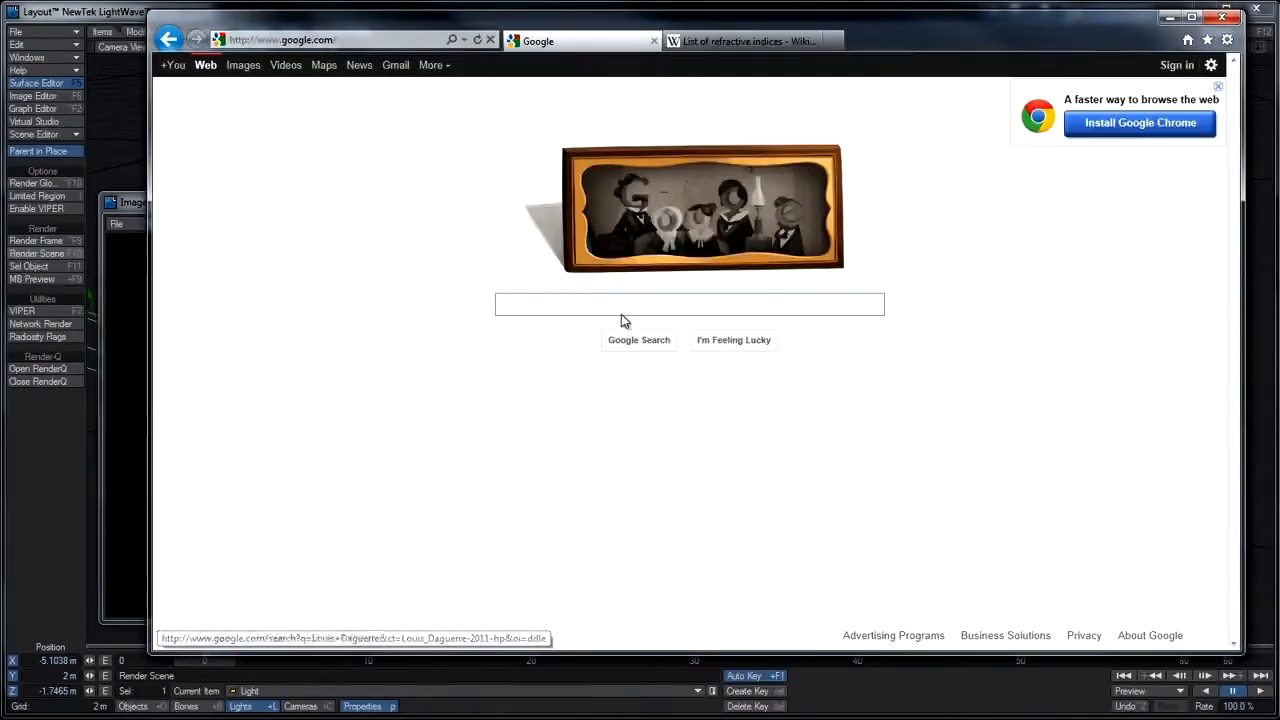
text(light prob)
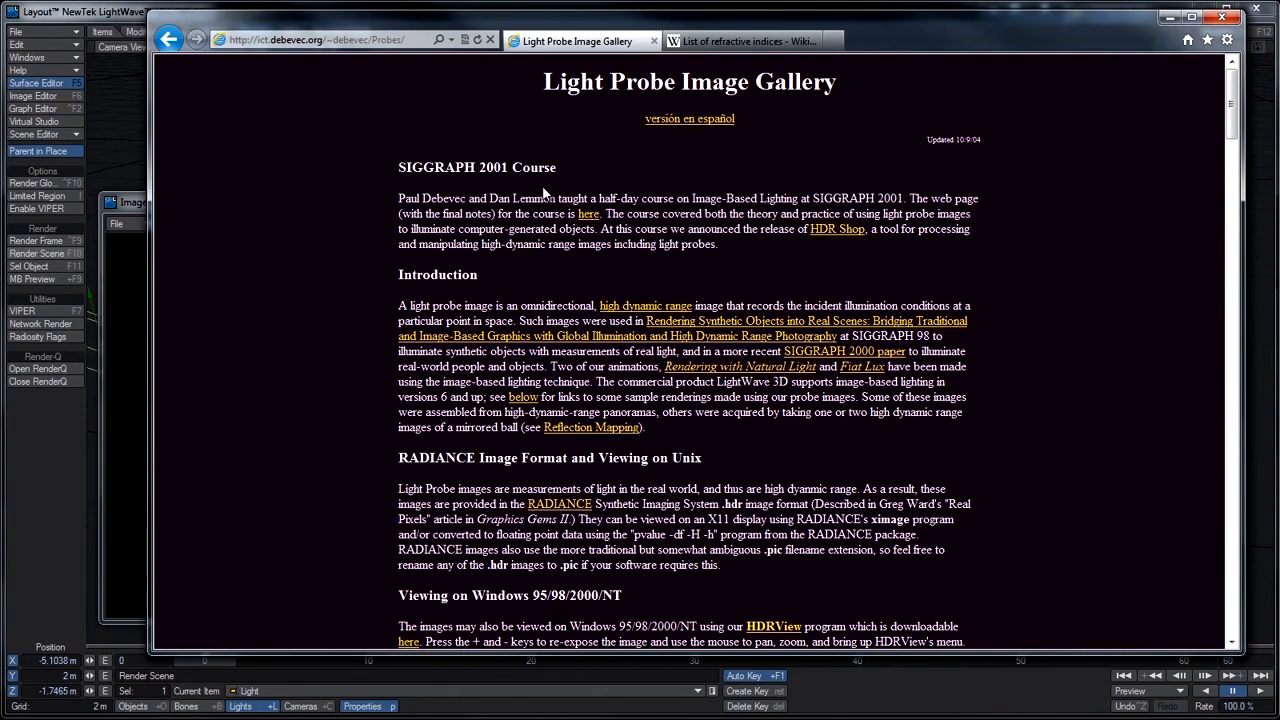
- Download the Grace Cathedral, San Francisco light probe as an .hdr angular map
drag(399, 198, 468, 200)
click(1036, 293)
scroll(1172, 230, down, 15)
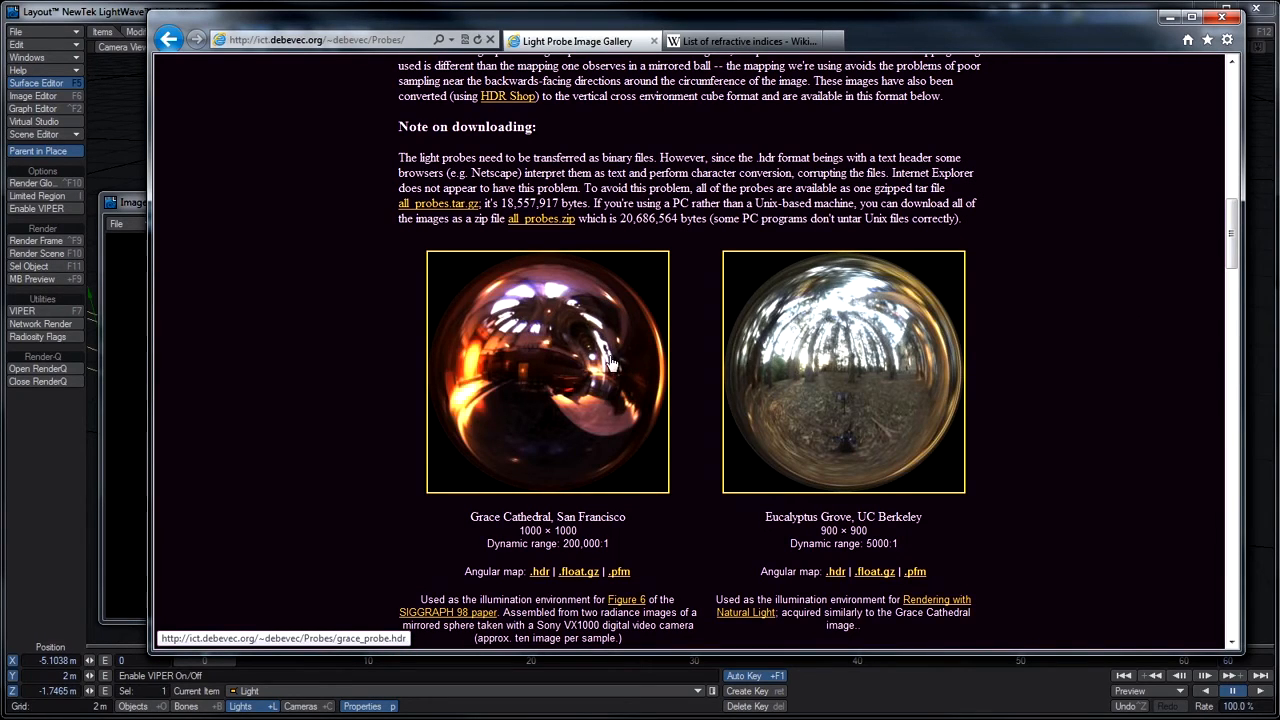
click(540, 573)
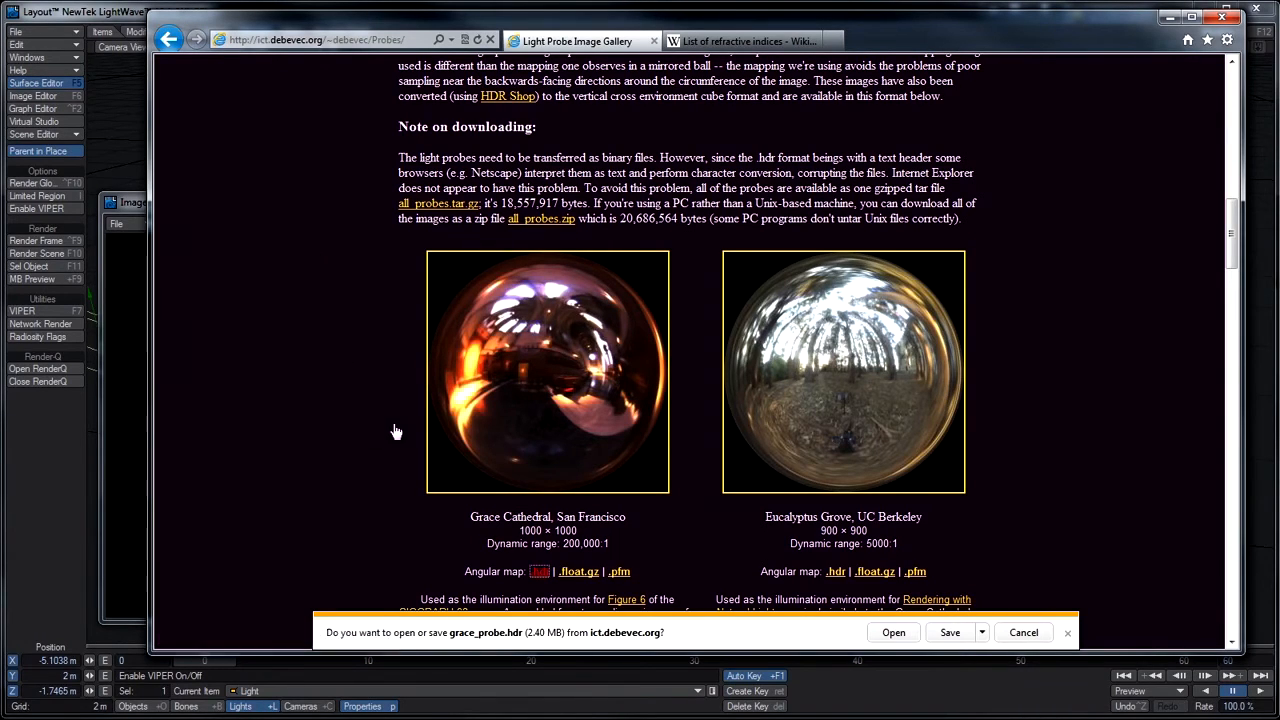
click(950, 632)
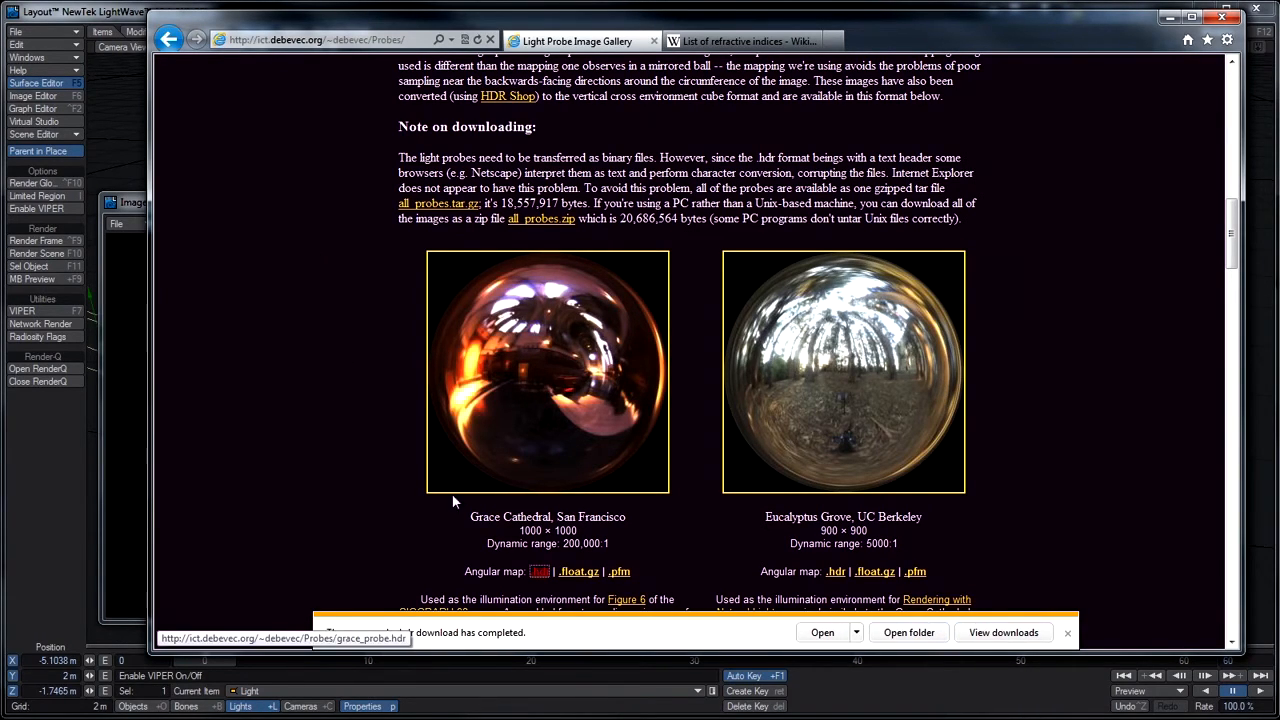
- View the browser's downloads and open the Downloads folder containing grace_probe.hdr
click(1000, 632)
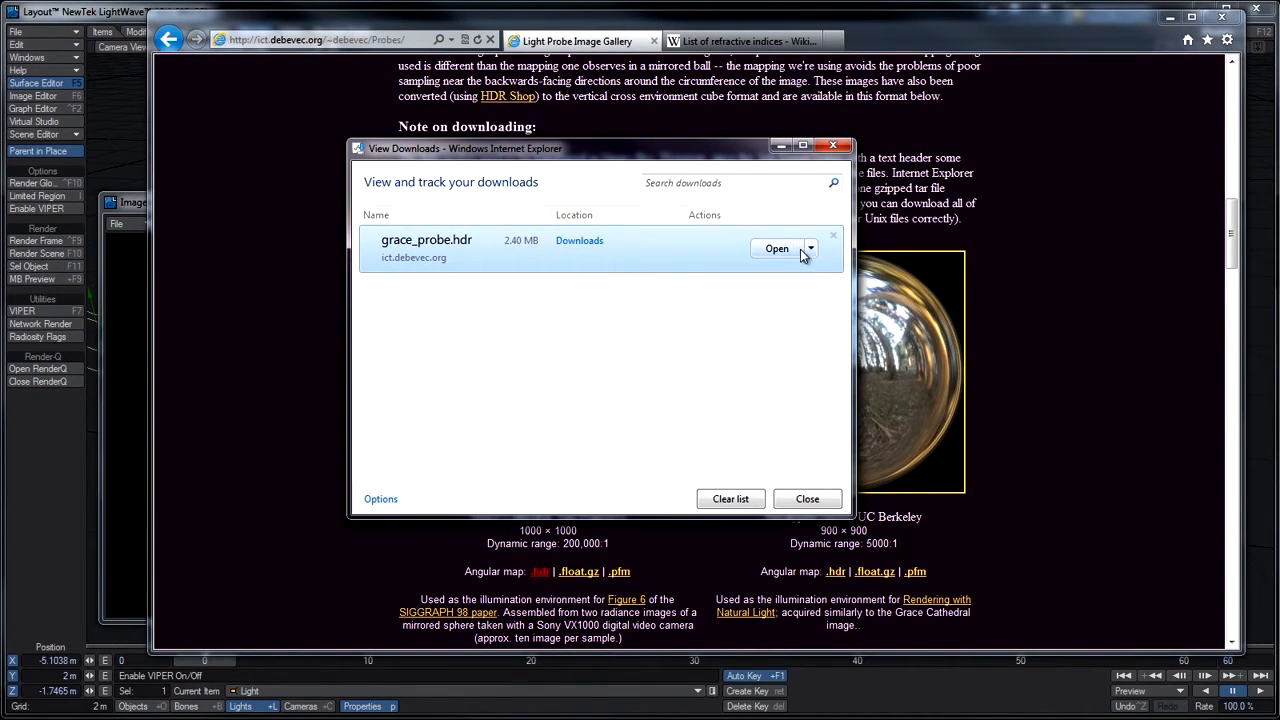
click(810, 249)
click(626, 288)
right_click(434, 242)
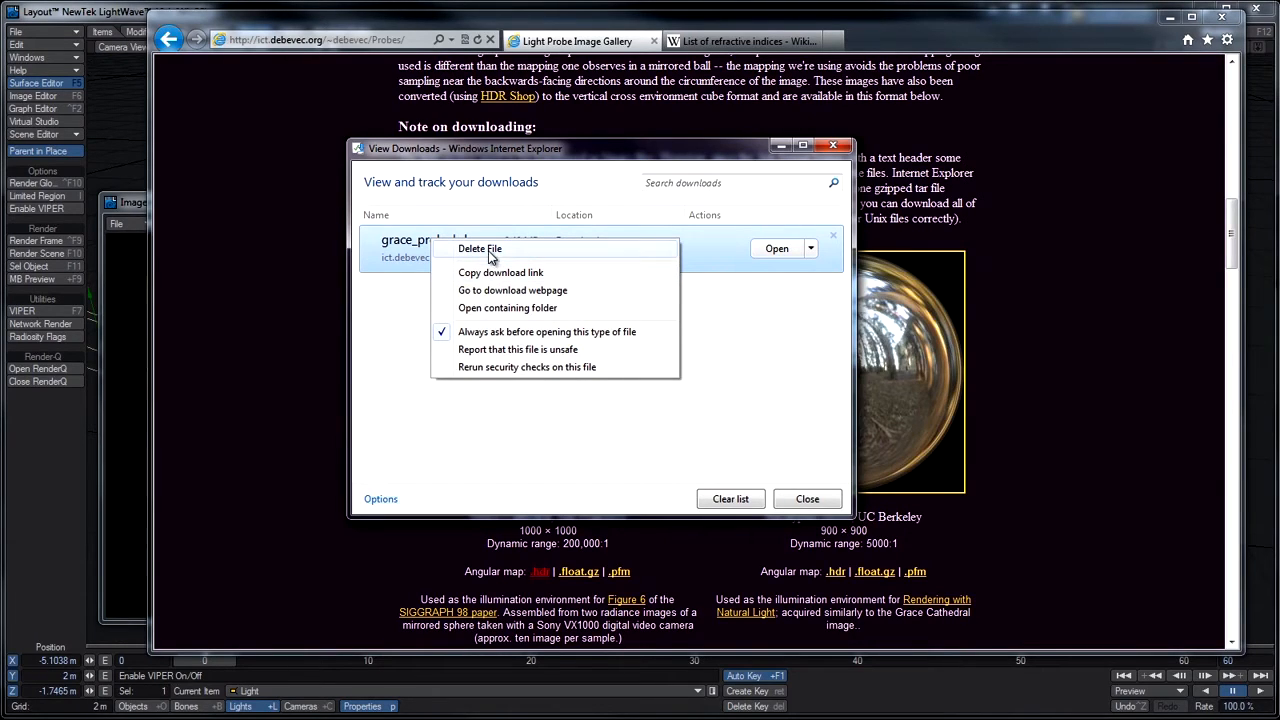
click(596, 428)
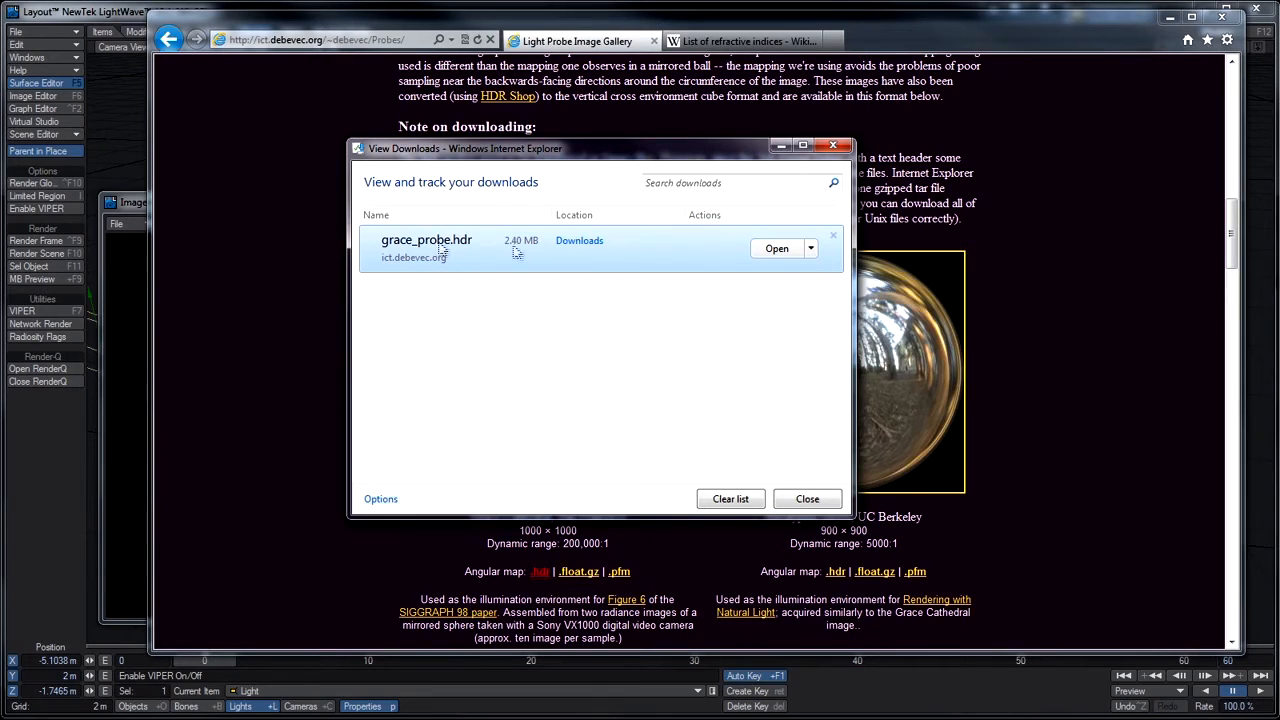
click(590, 250)
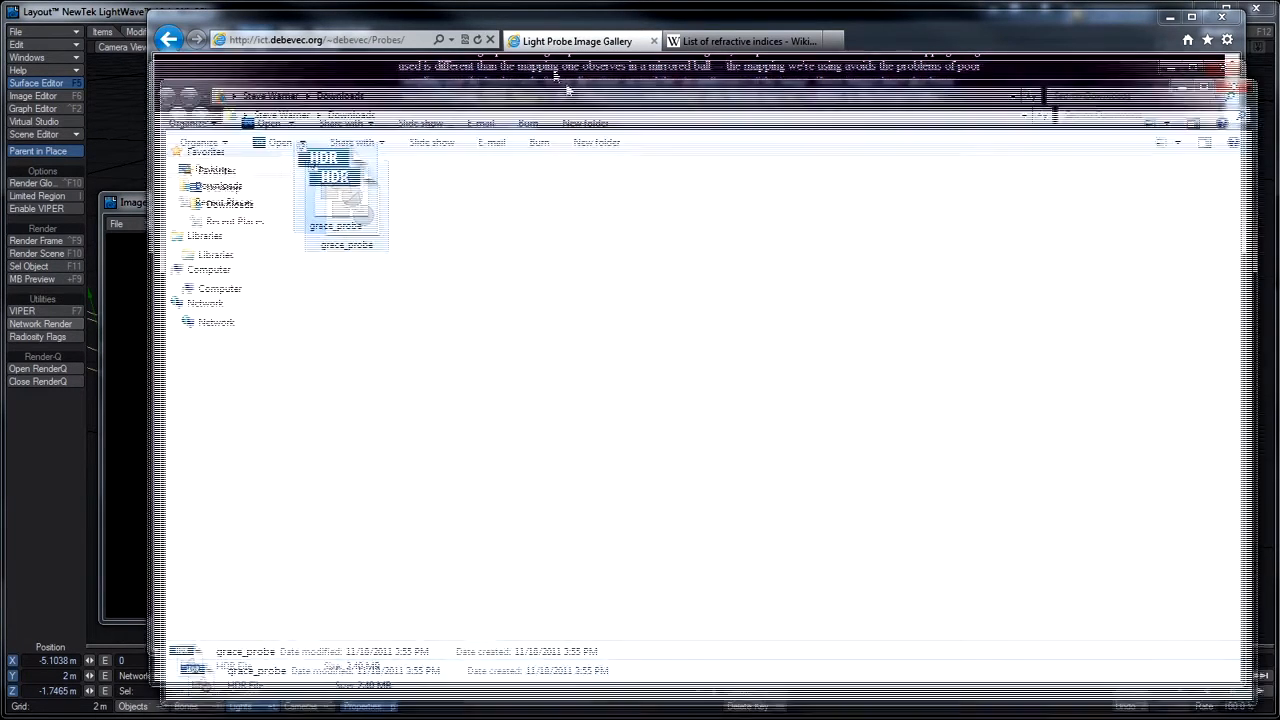
- Move the grace_probe file from Downloads to the Desktop and put away the folder and download list windows
right_click(338, 170)
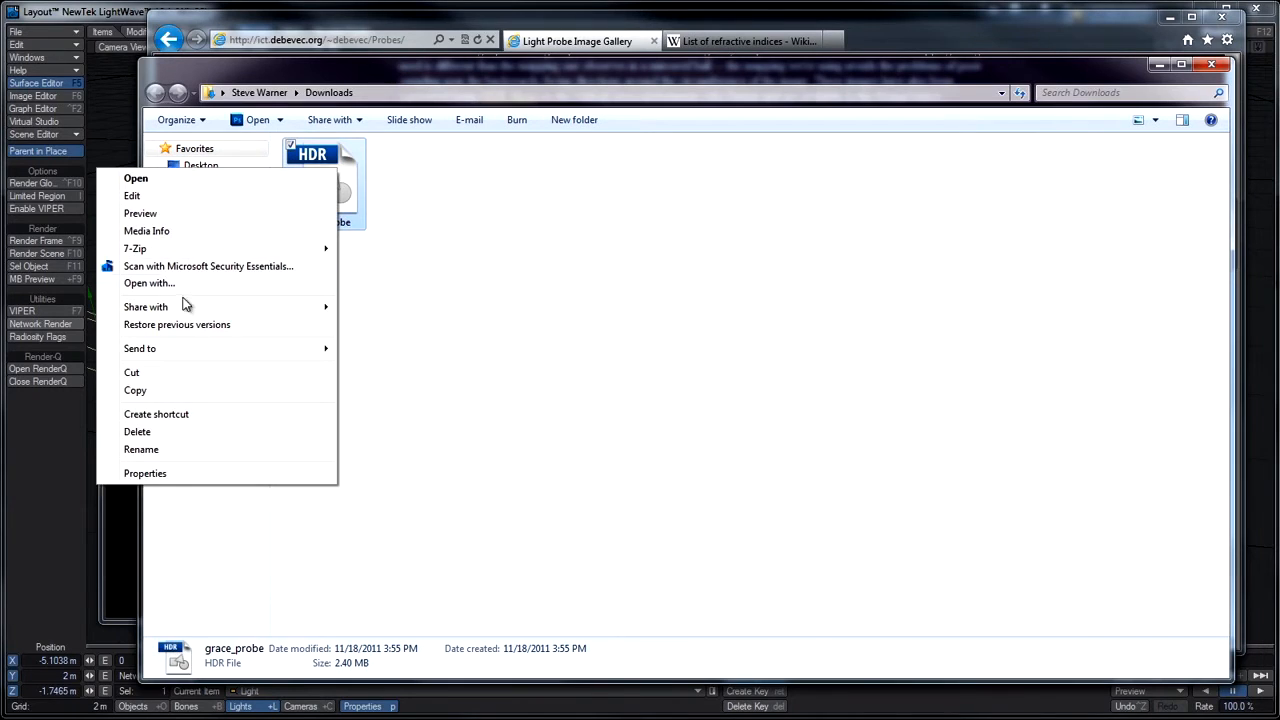
click(150, 373)
click(195, 165)
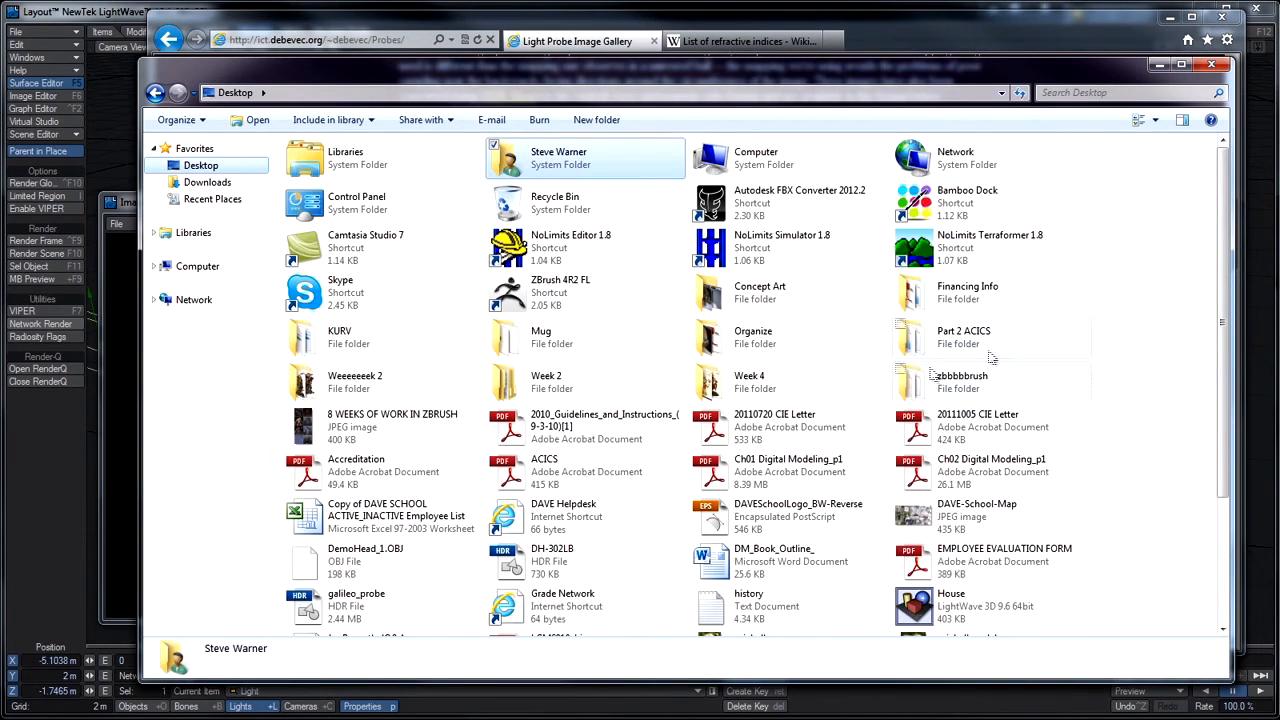
right_click(1077, 310)
click(918, 395)
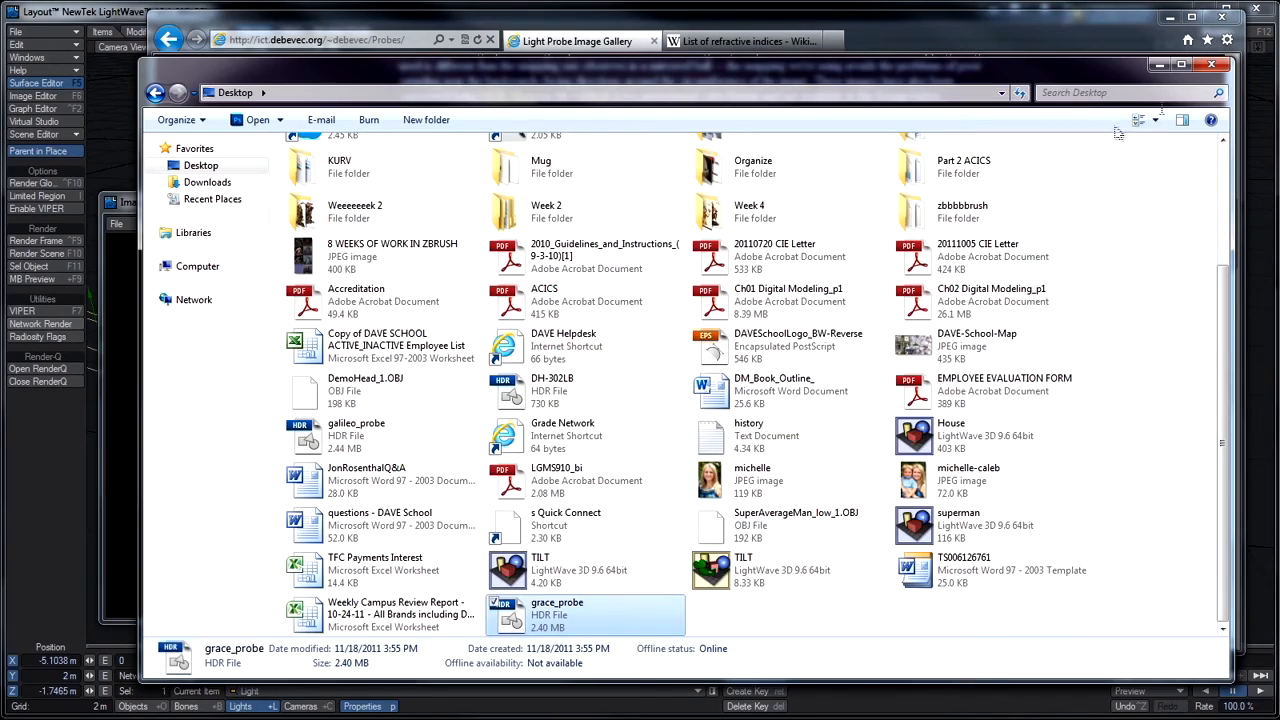
click(1159, 65)
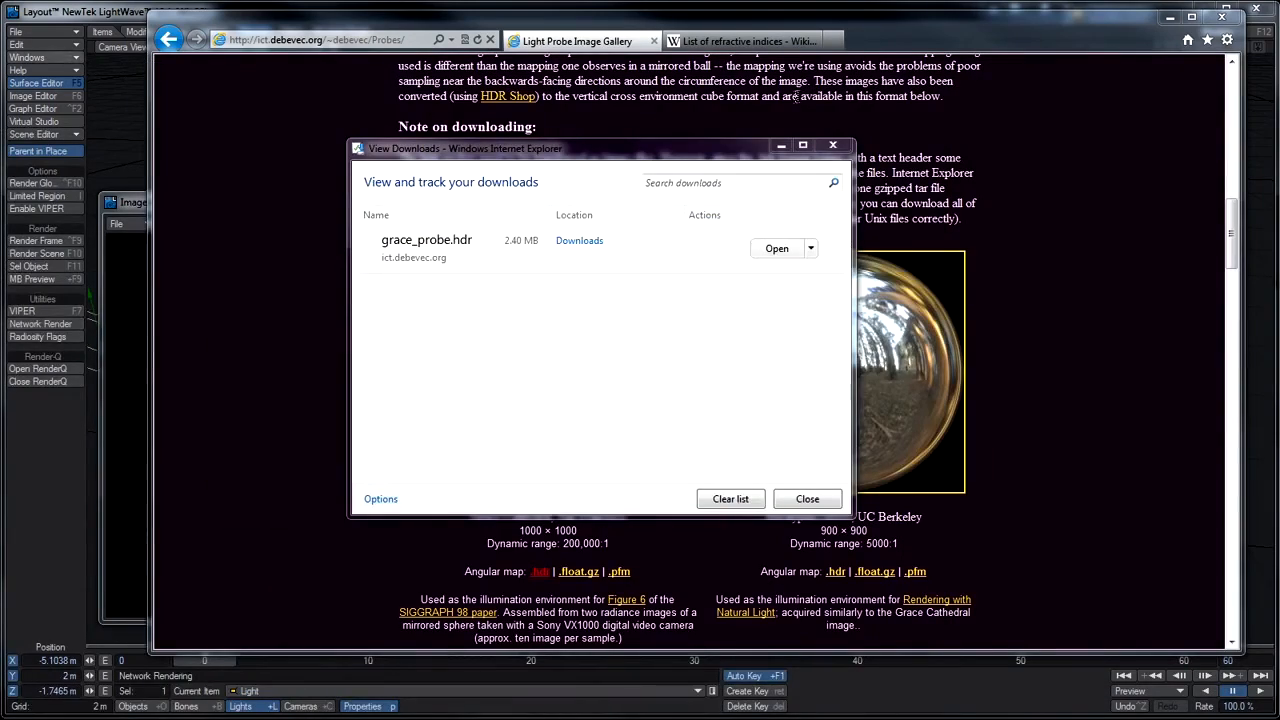
click(832, 145)
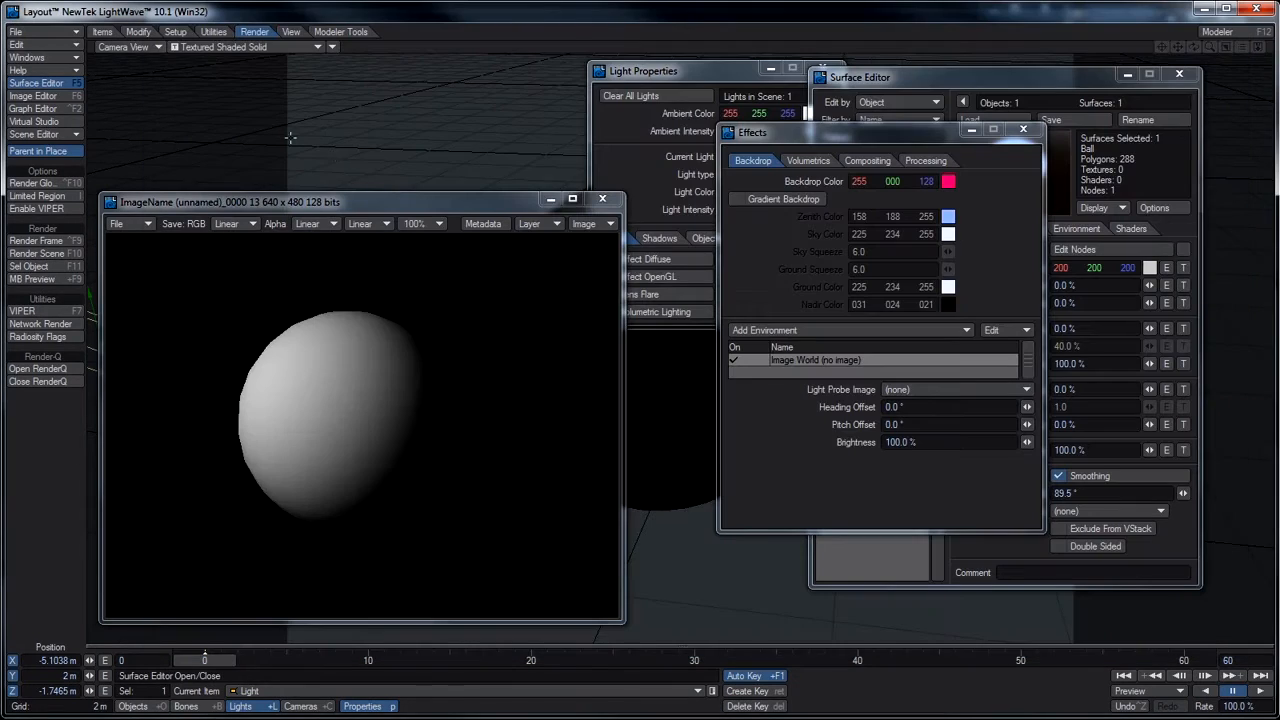
- Return to LightWave Layout and load grace_probe.hdr from the Desktop into the Image Editor
click(107, 14)
click(38, 97)
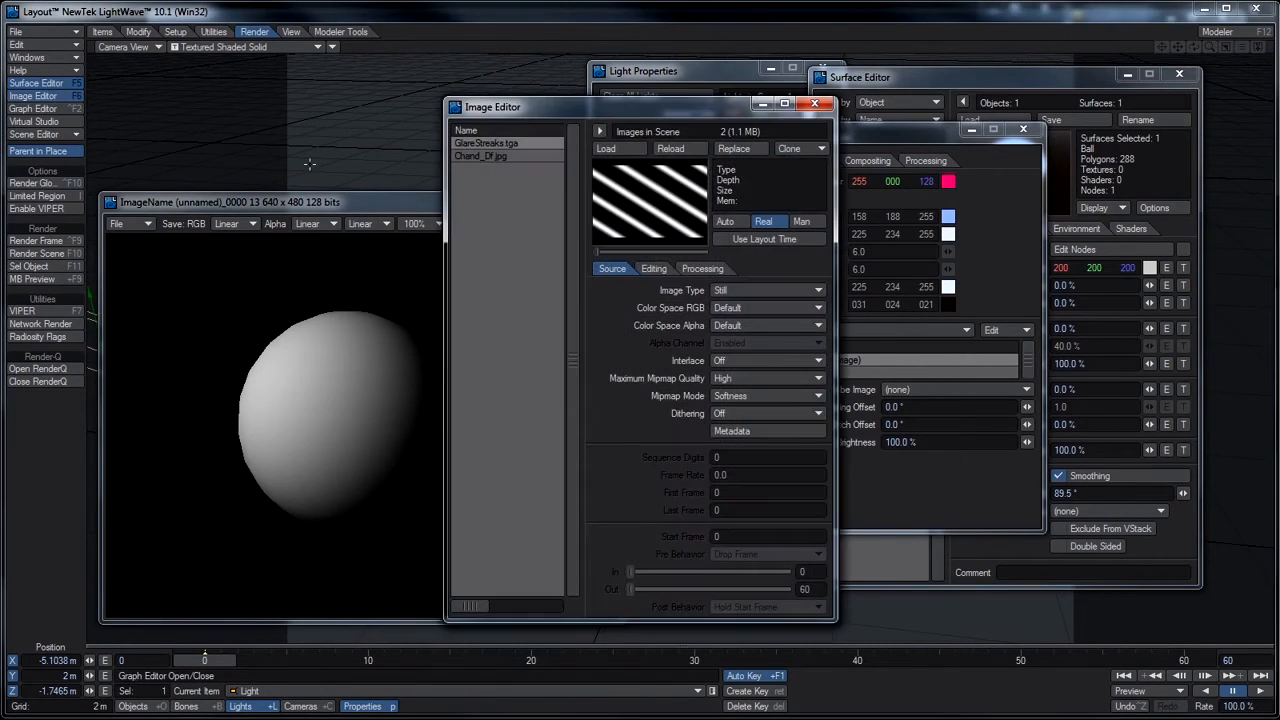
click(606, 148)
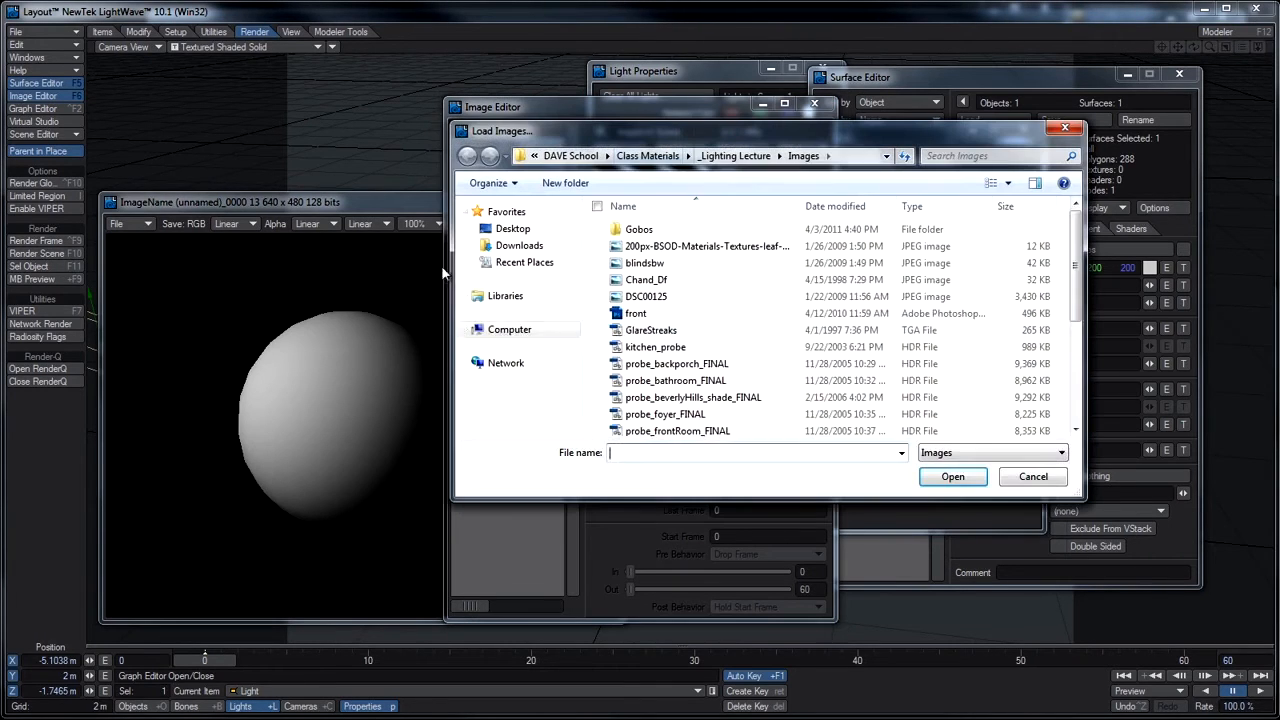
click(513, 228)
drag(1076, 250, 1077, 392)
click(875, 340)
double_click(875, 340)
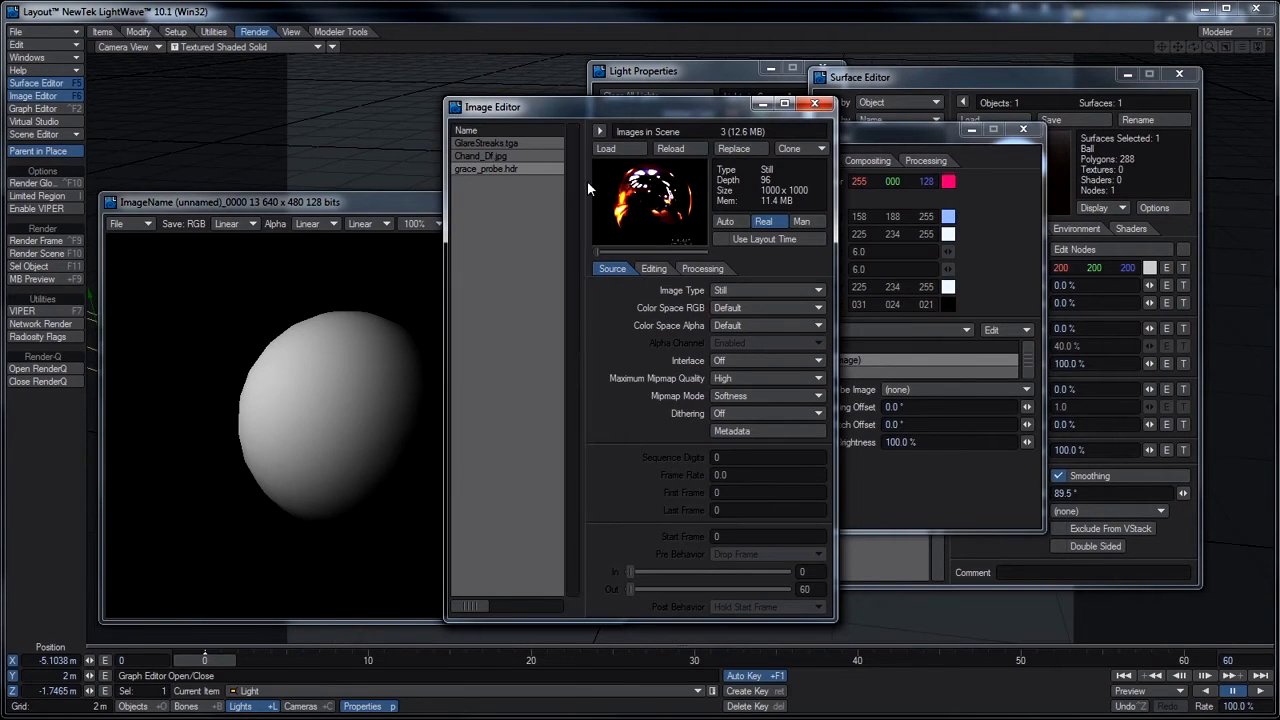
- View grace_probe.hdr in an enlarged image window and examine the pixel values of the bright cathedral windows
double_click(660, 207)
drag(386, 198, 394, 68)
drag(628, 487, 1087, 677)
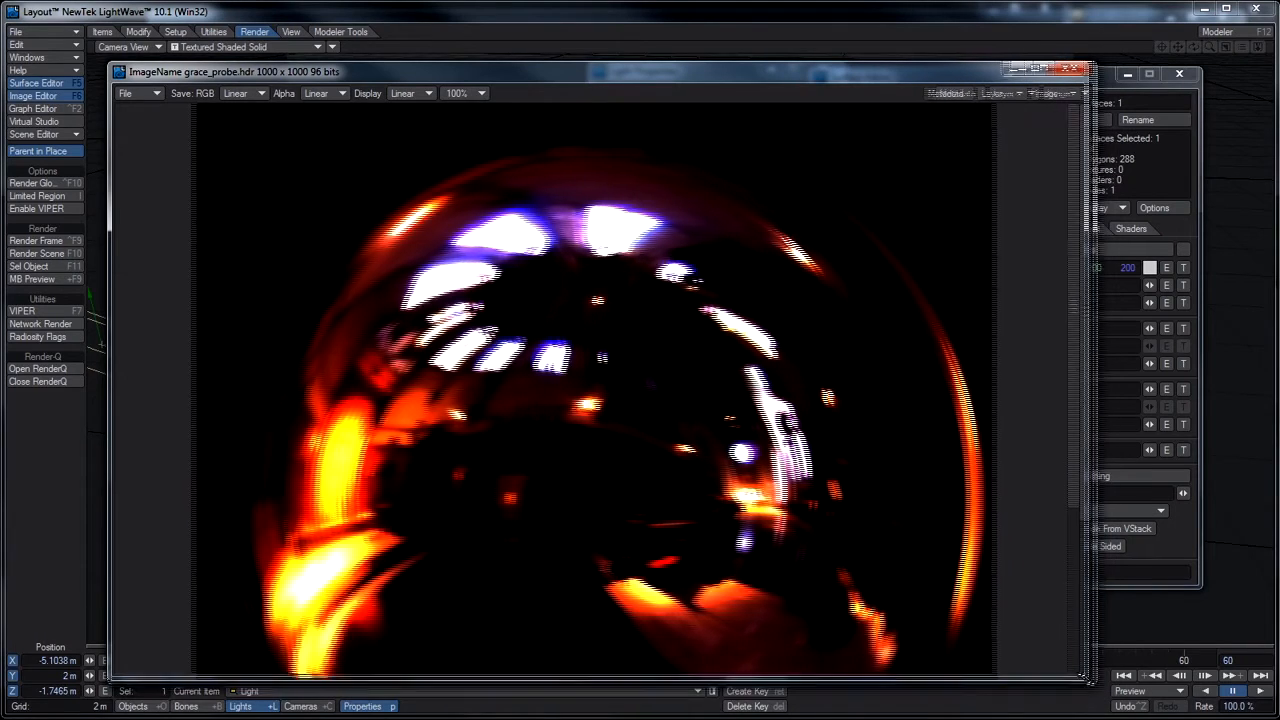
drag(322, 153, 498, 227)
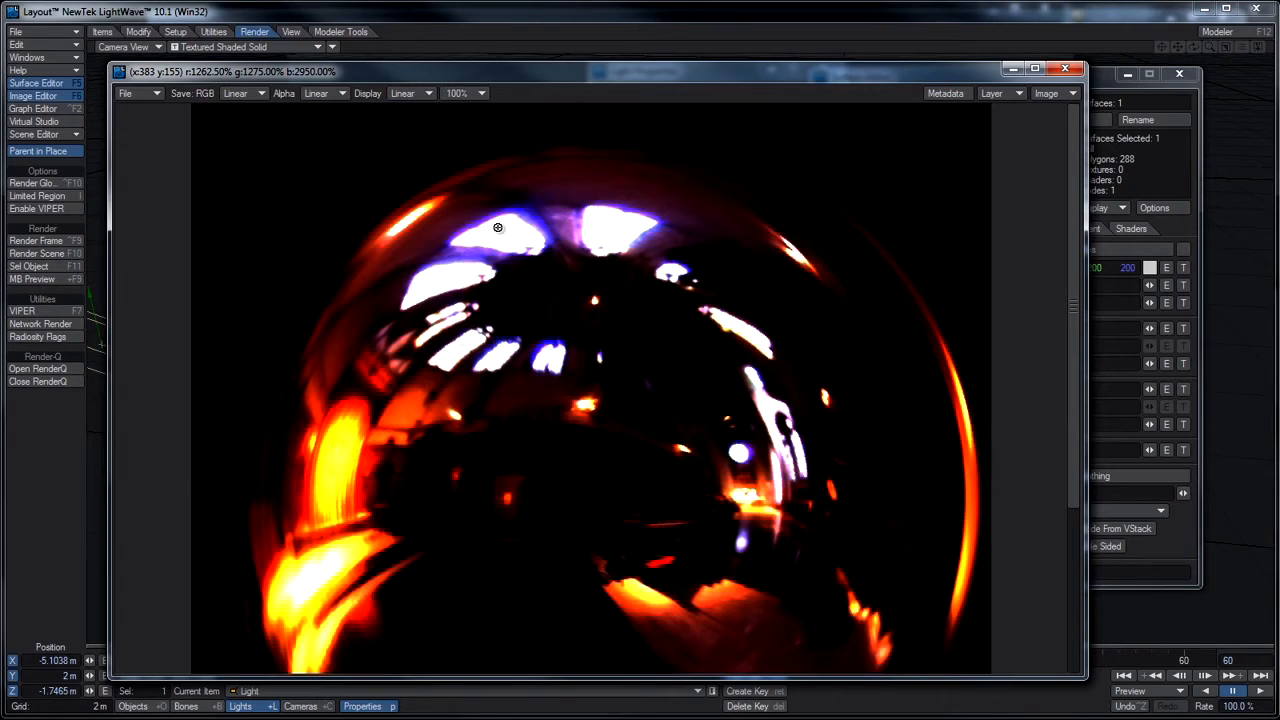
drag(498, 227, 598, 227)
- Show the image controls for grace_probe.hdr, enable Exposure and raise the white point to 37.6
click(126, 93)
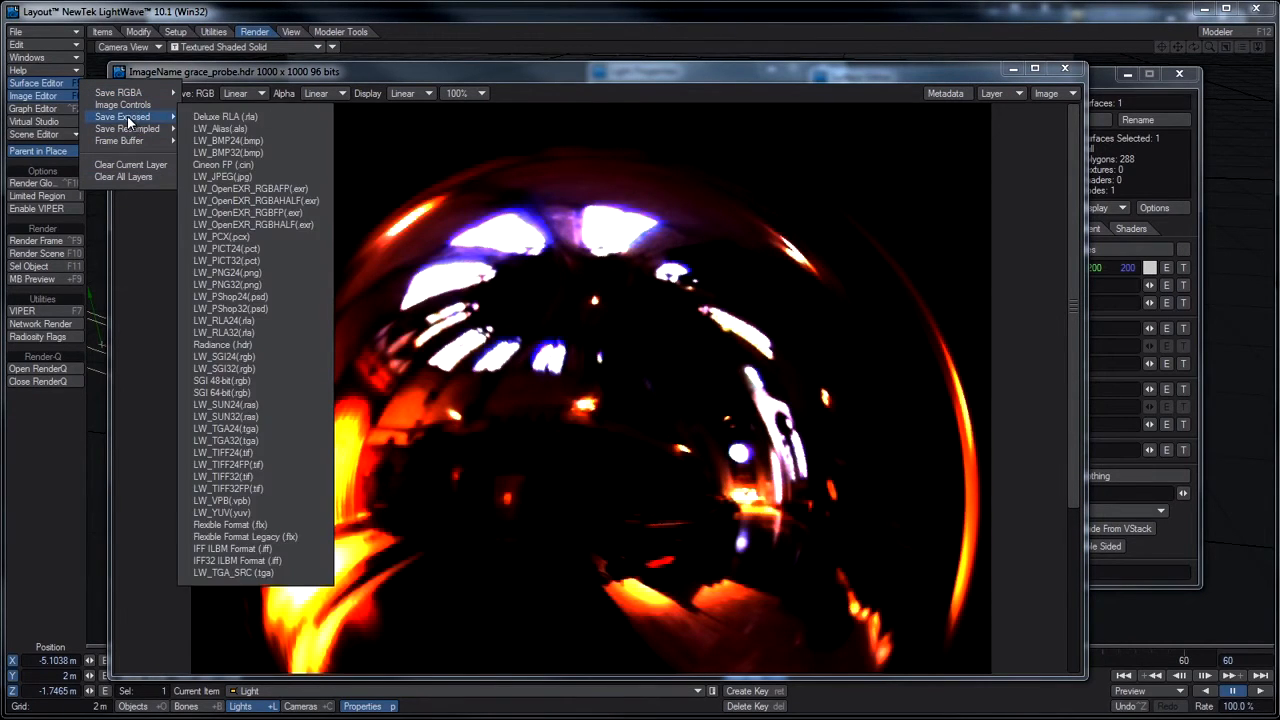
click(125, 105)
drag(590, 262, 276, 172)
drag(410, 184, 407, 234)
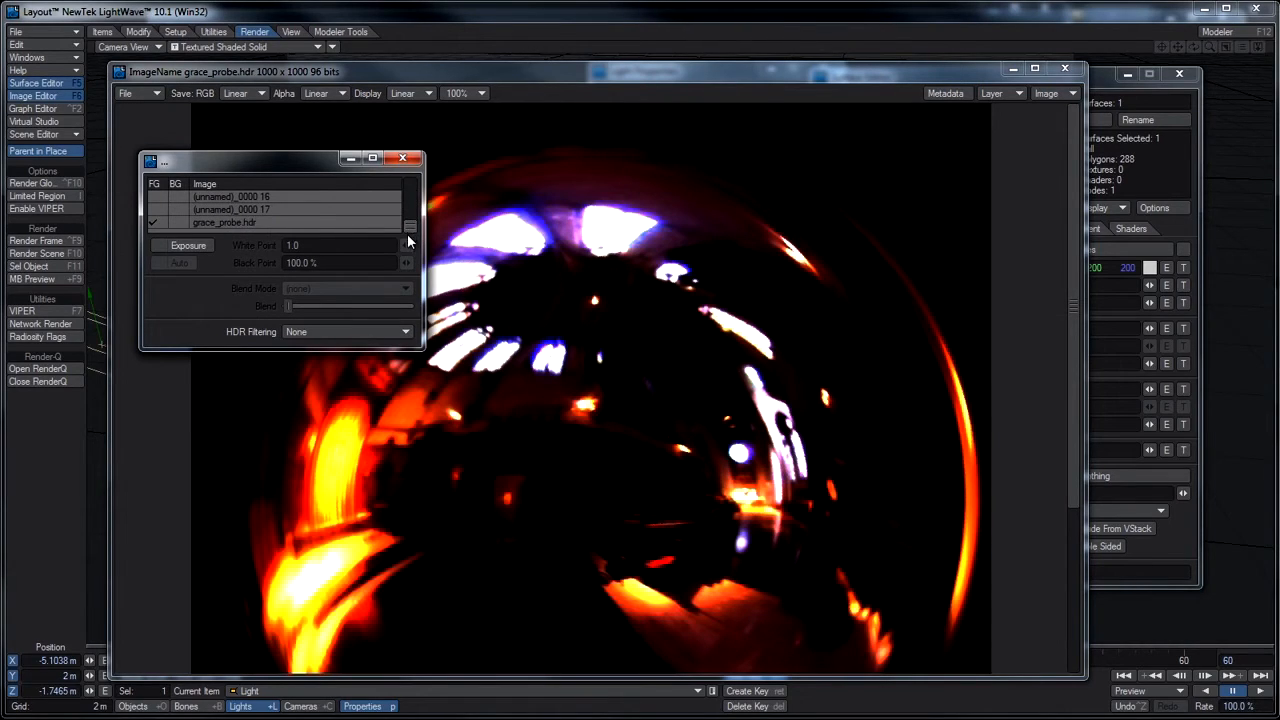
click(159, 244)
mouse_move(406, 248)
mouse_down()
mouse_move(460, 248)
mouse_move(400, 249)
mouse_up()
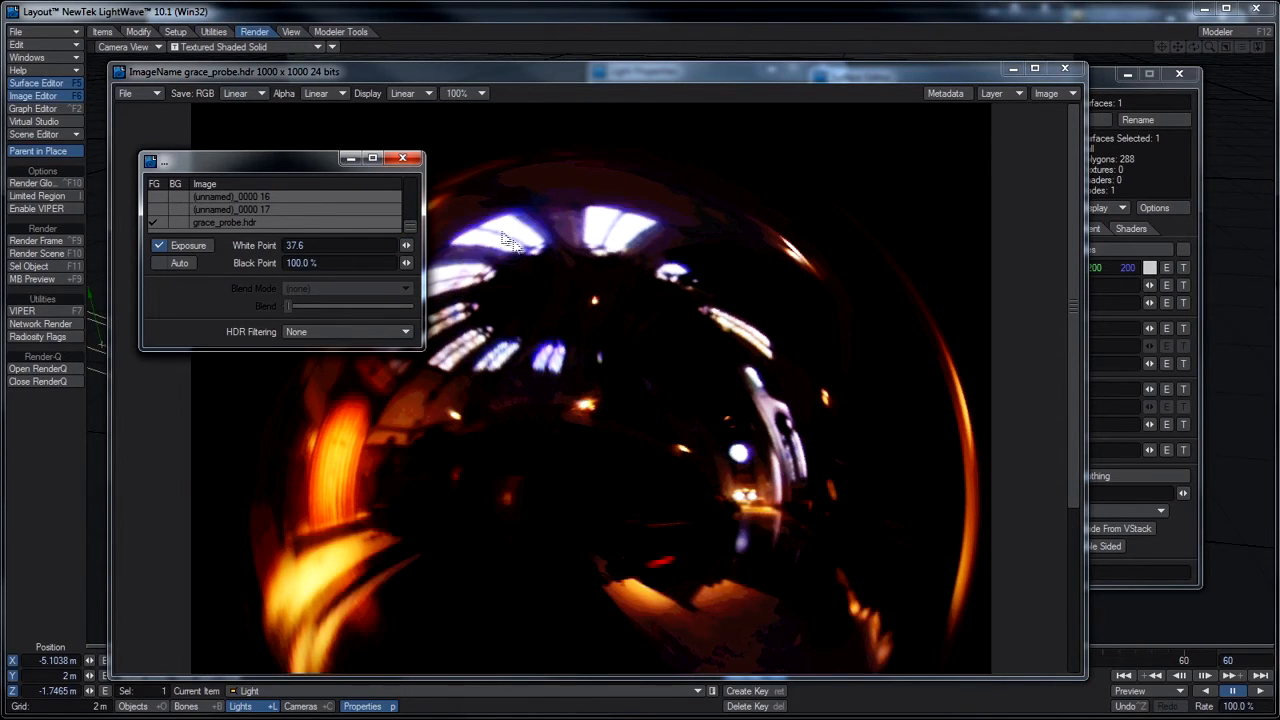
- Set the probe image's exposure white point to 1.0 and its black point to 0 %
double_click(318, 246)
text(1)
key(Tab)
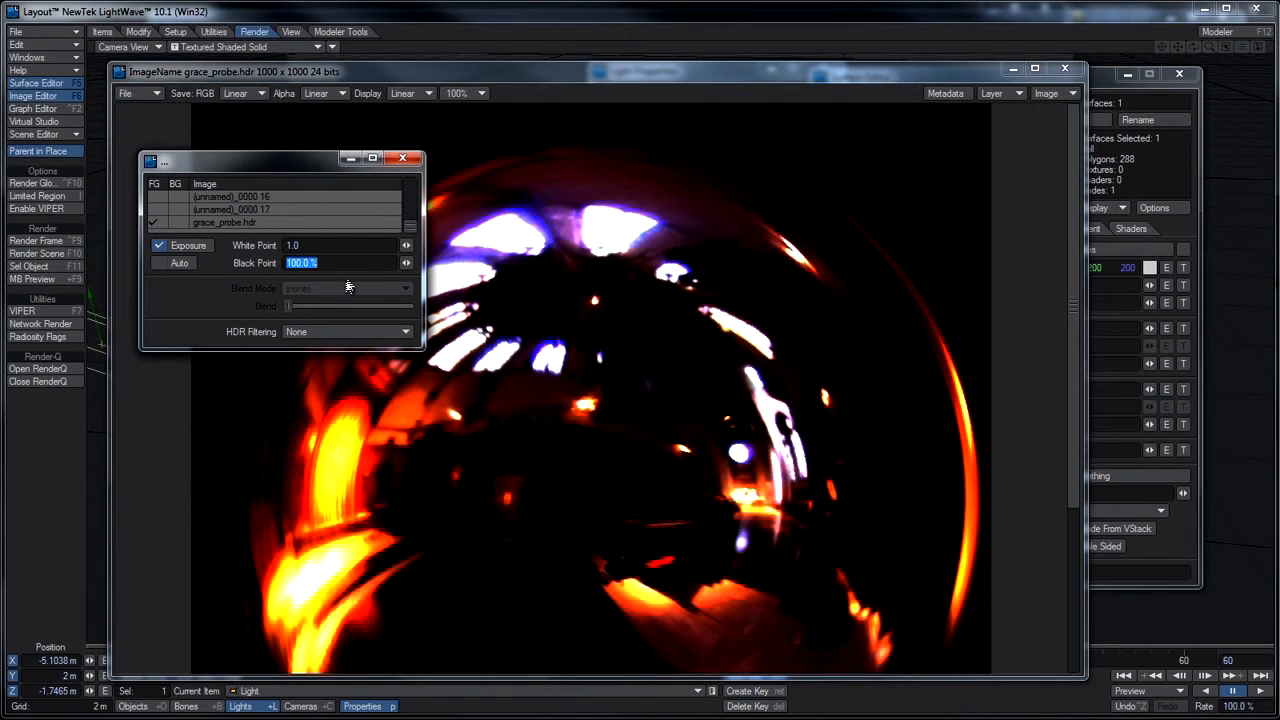
drag(406, 263, 176, 227)
text(0)
key(Return)
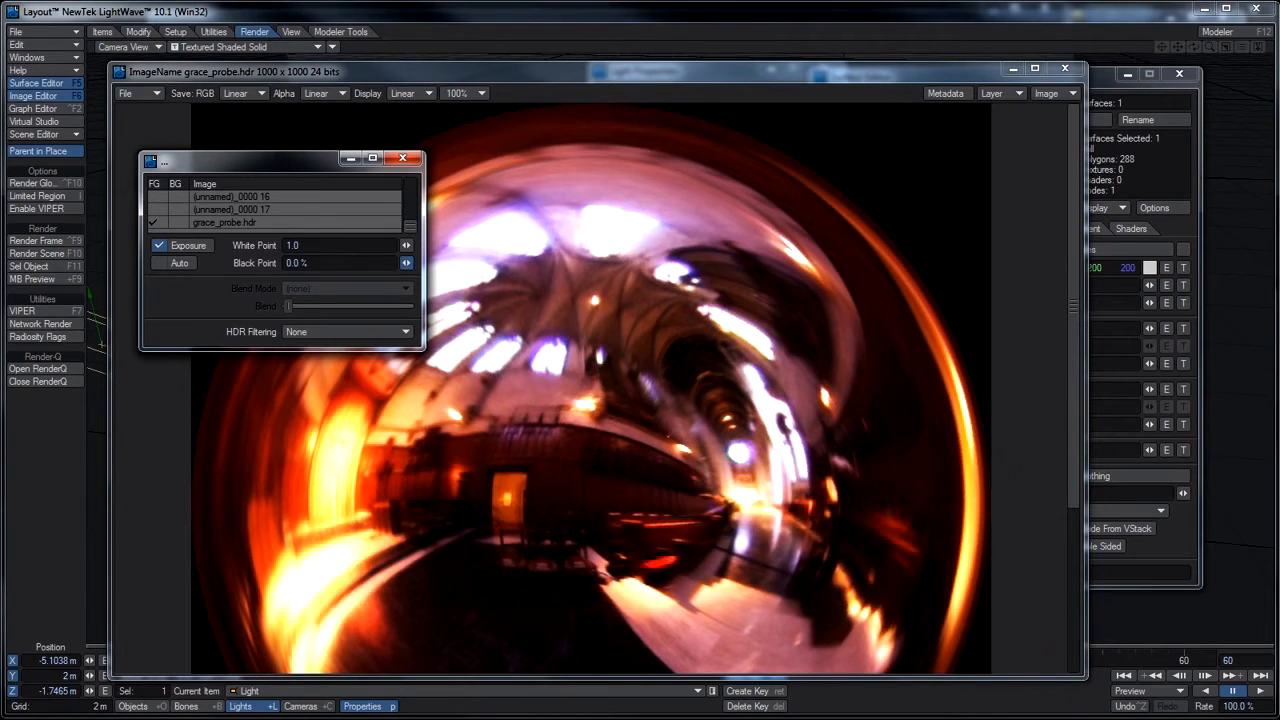
- Return the black point to 100 %, disable Exposure and close the image controls
drag(406, 263, 628, 356)
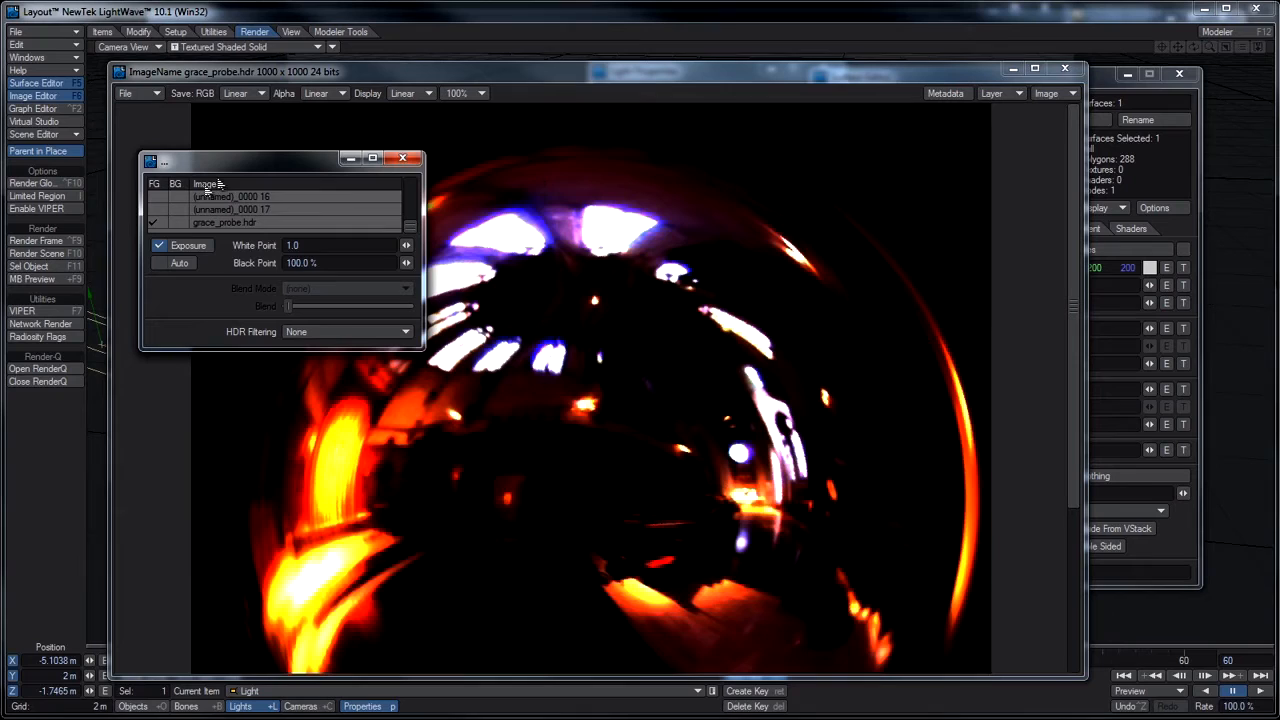
click(180, 246)
click(402, 158)
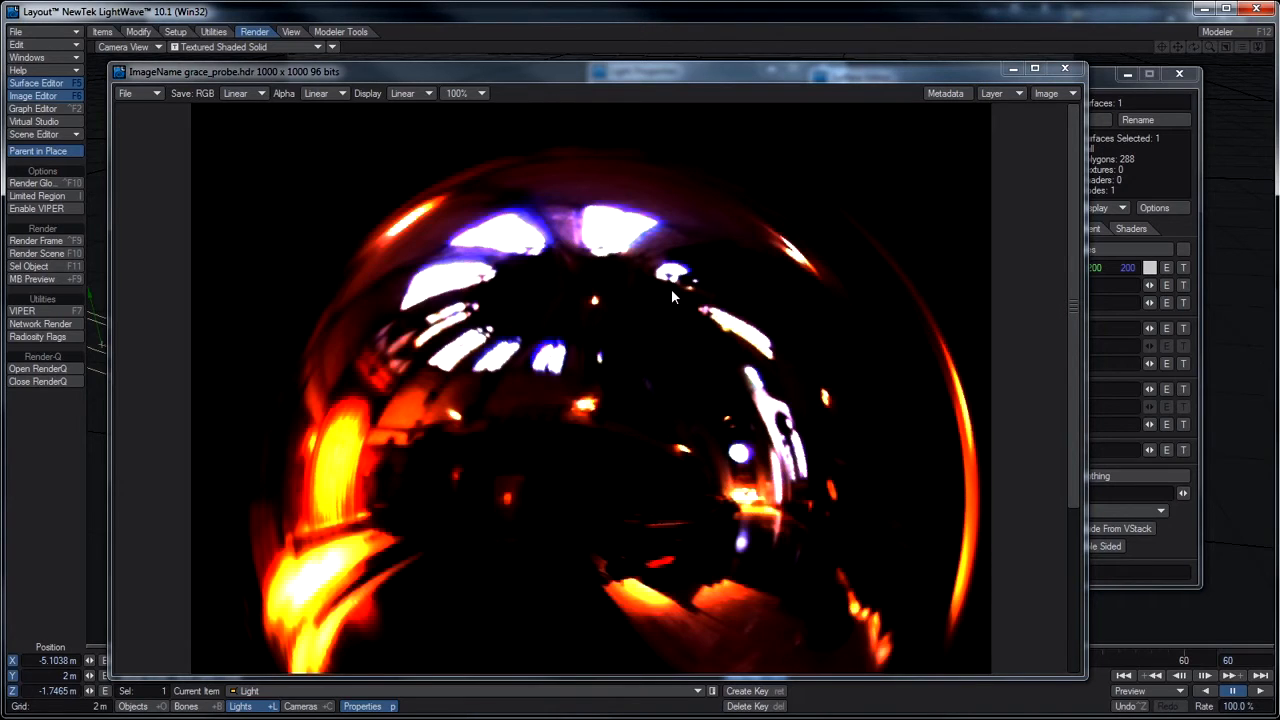
- Close the grace_probe.hdr image view and the Image Editor to return to the backdrop effects settings
click(1065, 68)
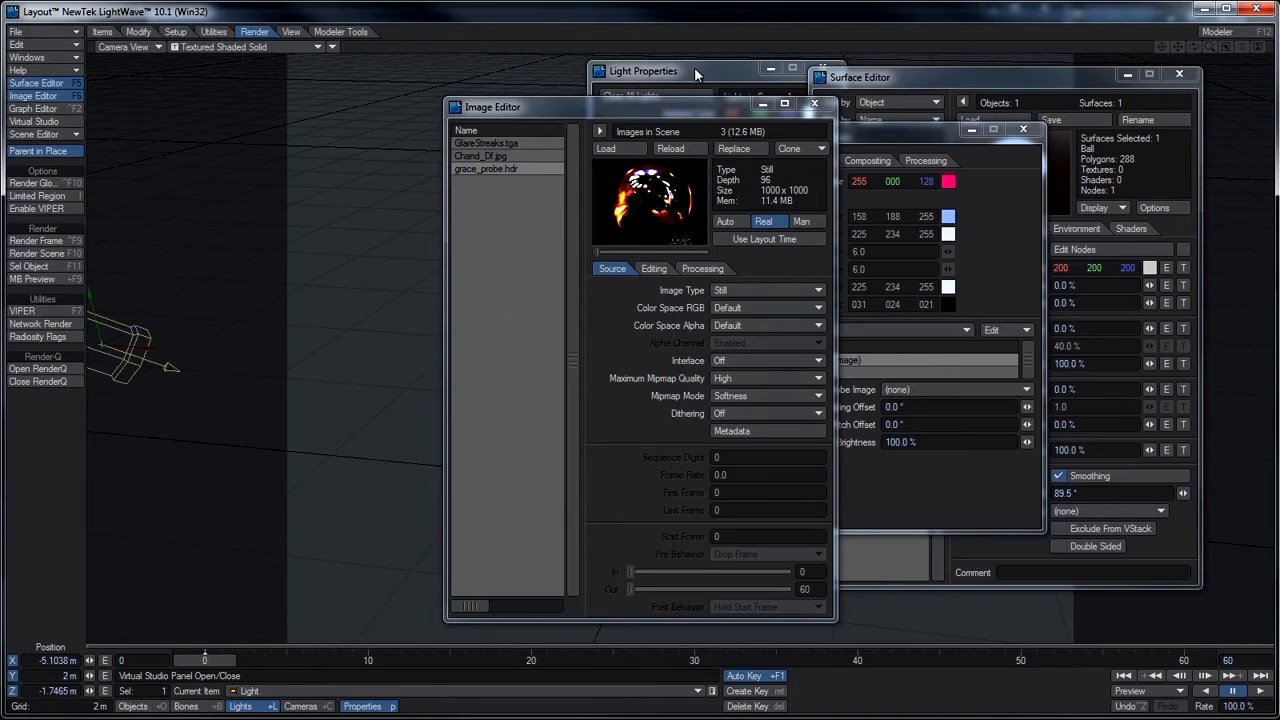
drag(716, 109, 331, 65)
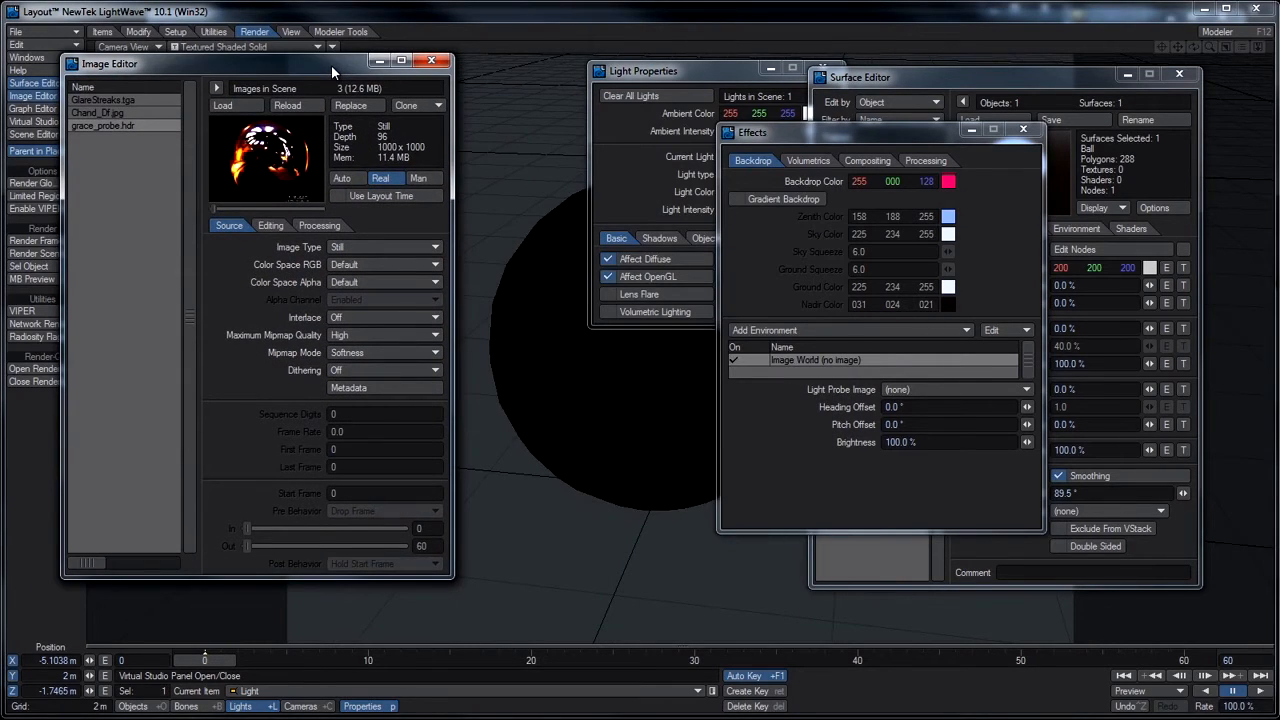
drag(331, 65, 334, 63)
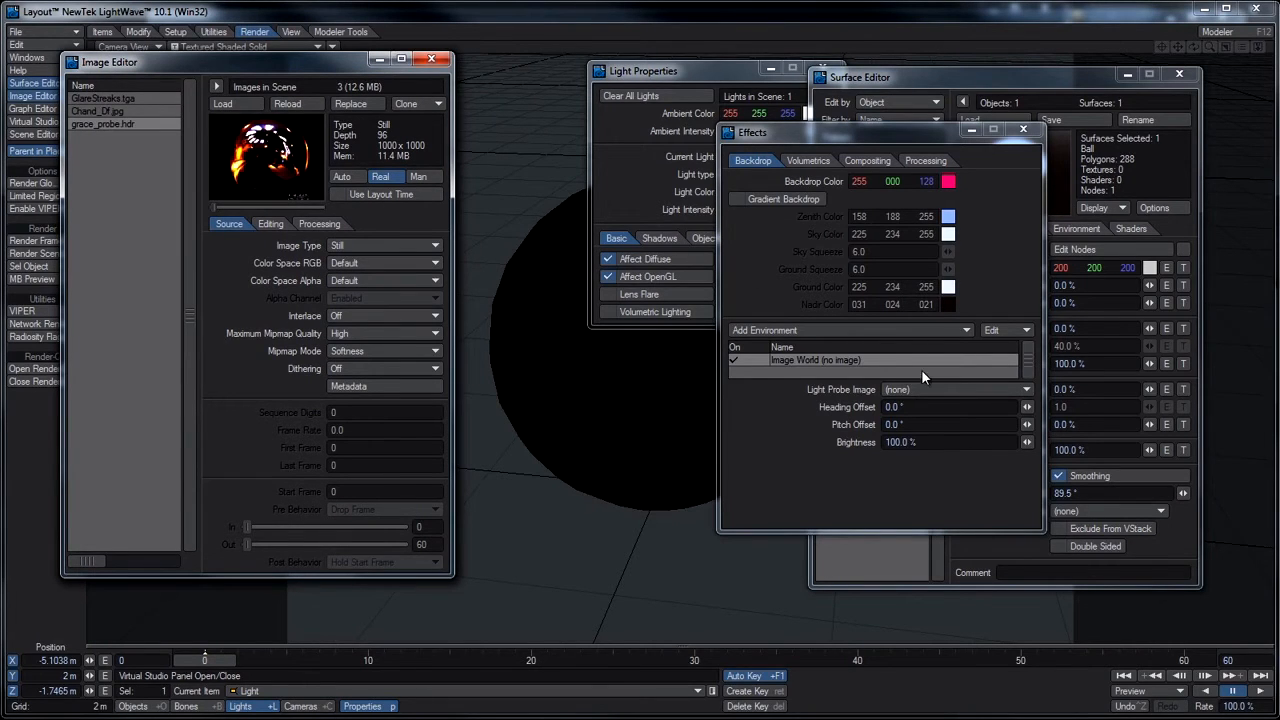
click(431, 59)
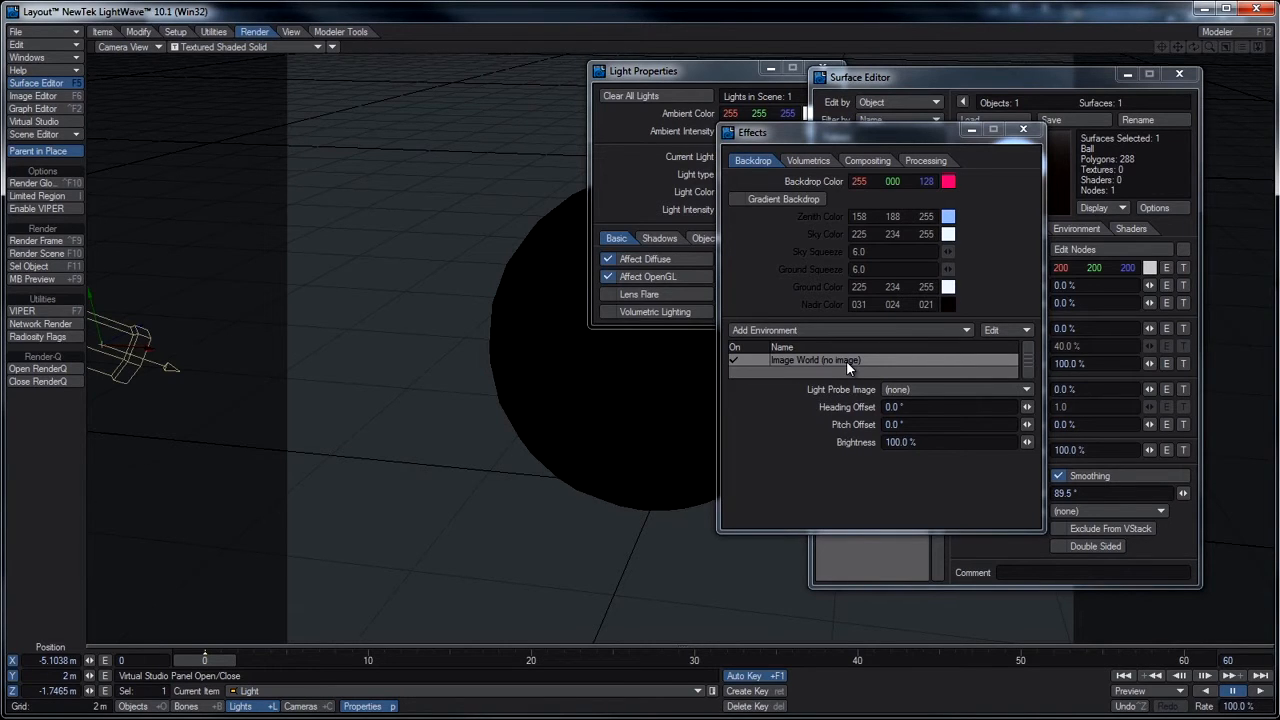
- Show the Image Editor and assign grace_probe.hdr as the light probe image of the Image World environment
key(F6)
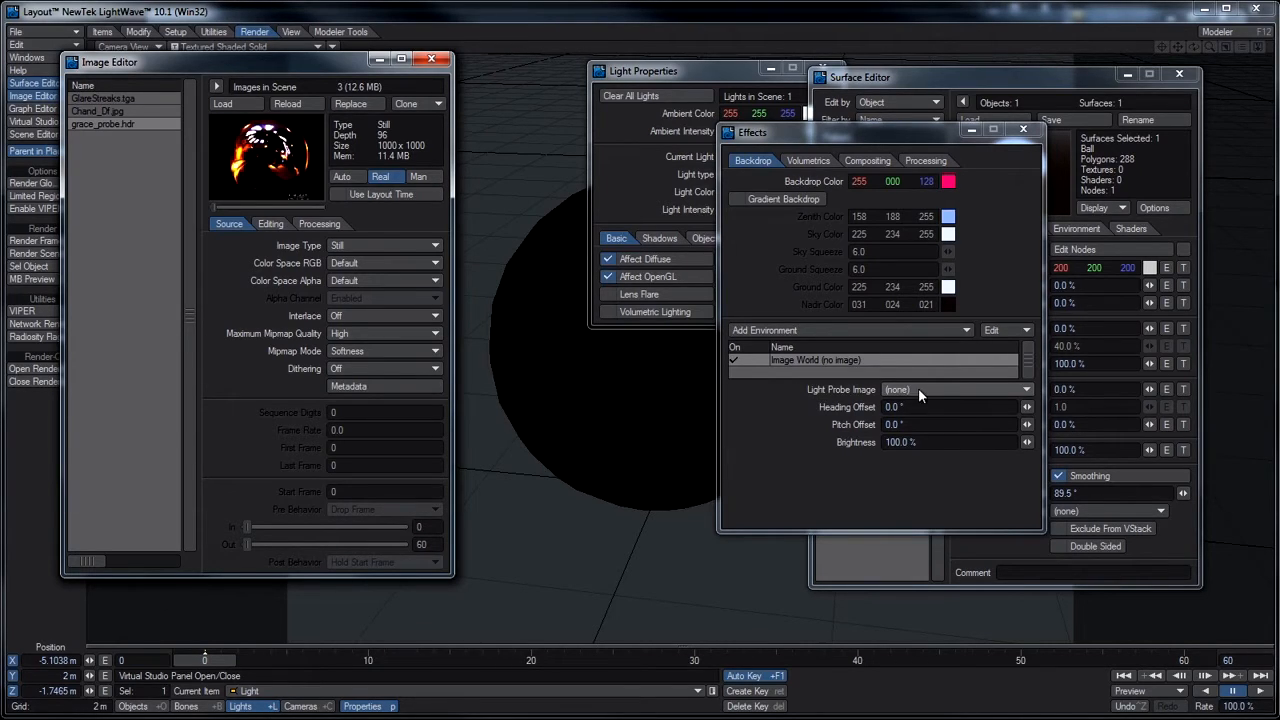
click(918, 392)
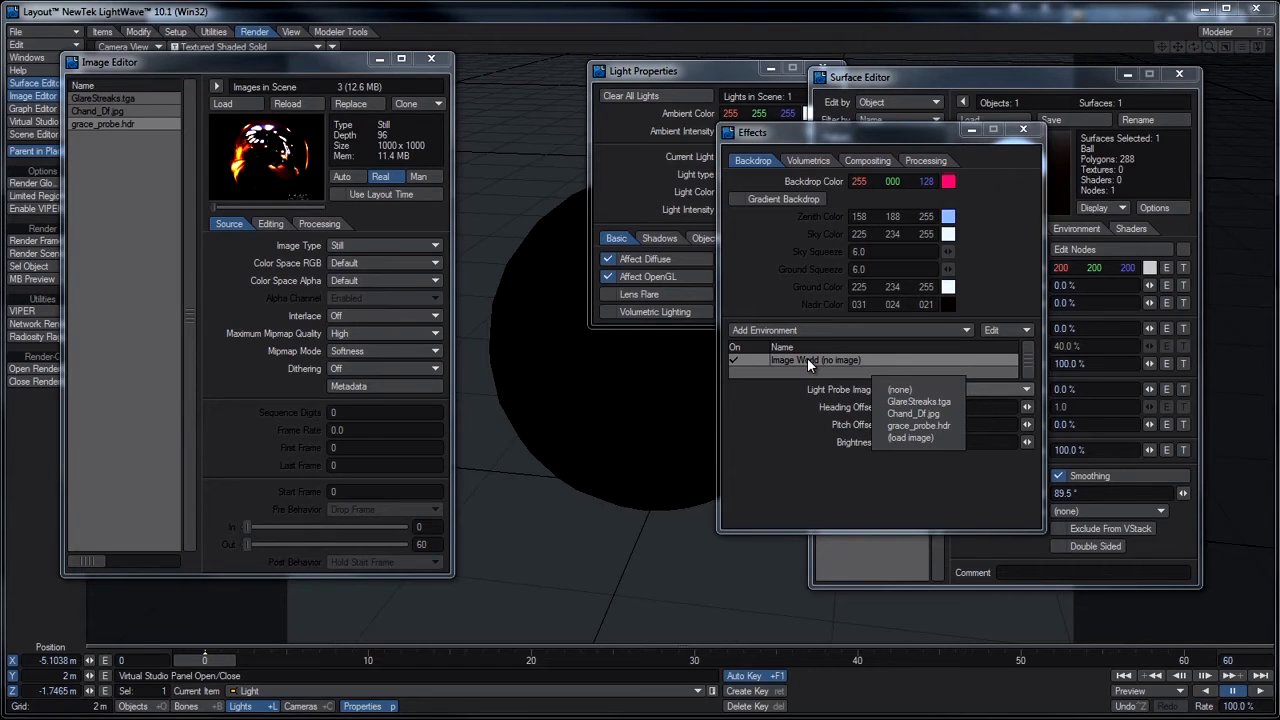
click(936, 426)
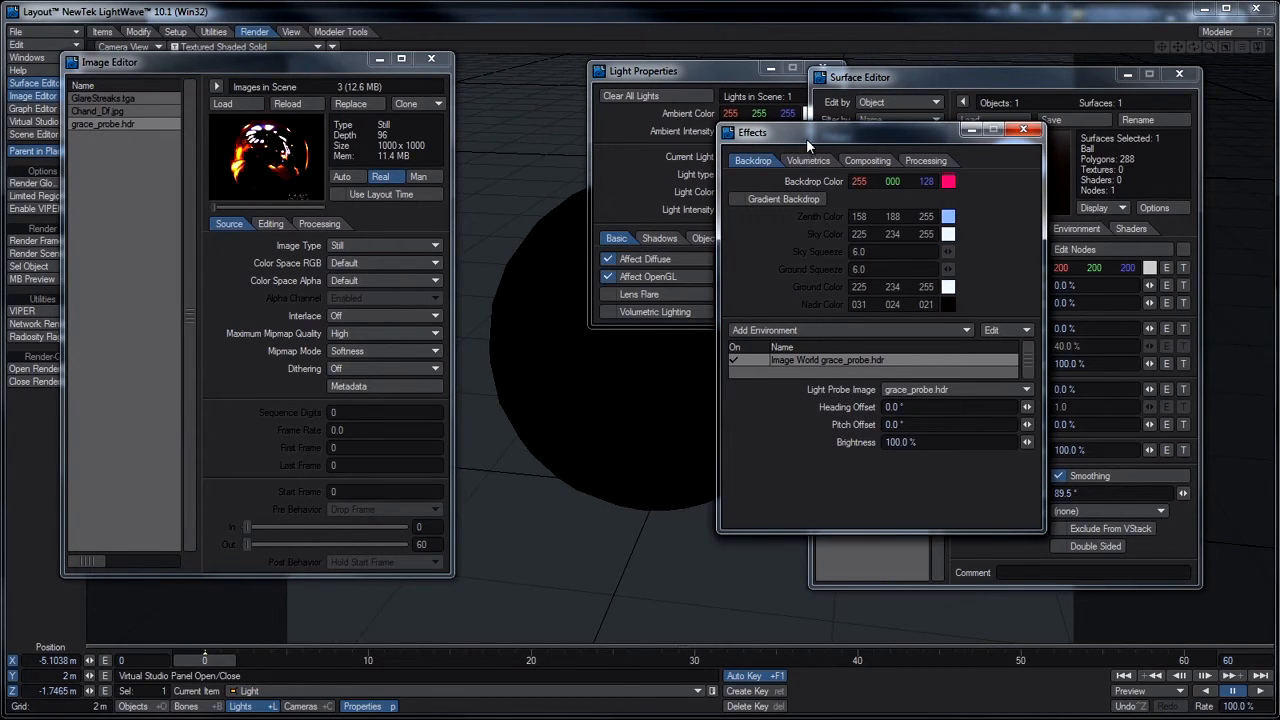
- Move the light properties window aside and render the current frame with the Image World environment
drag(704, 84, 351, 177)
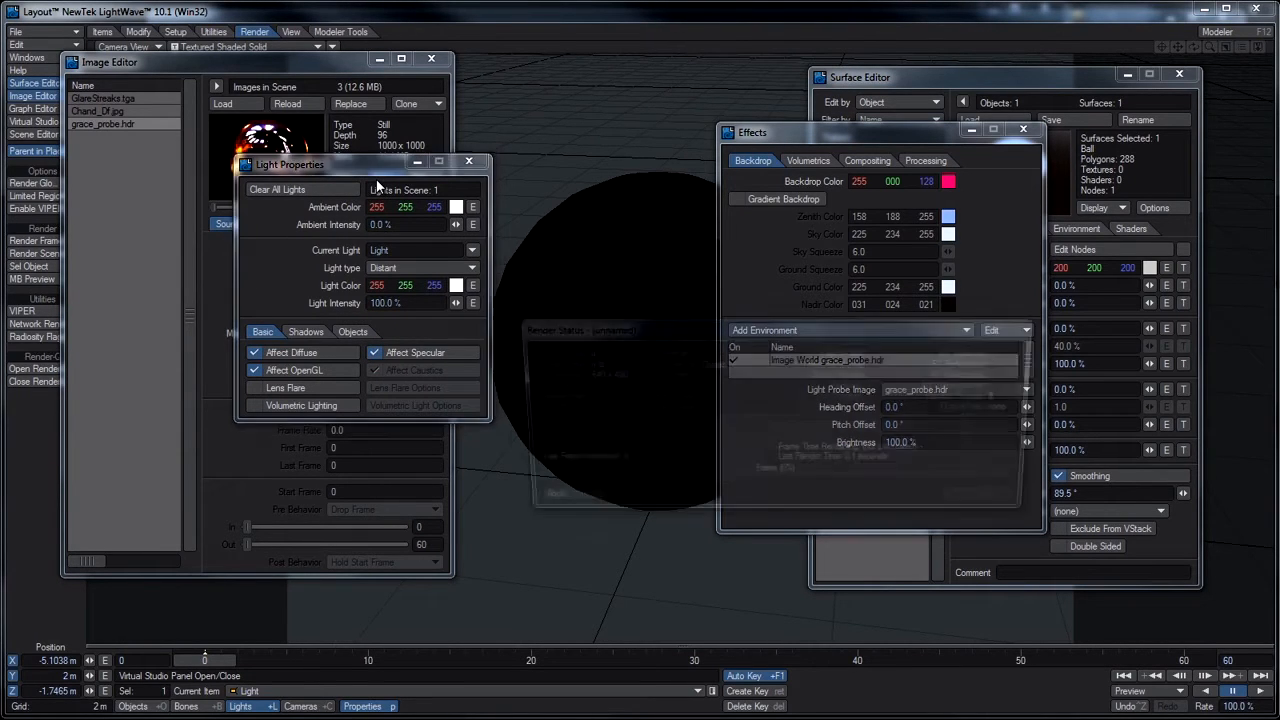
key(F9)
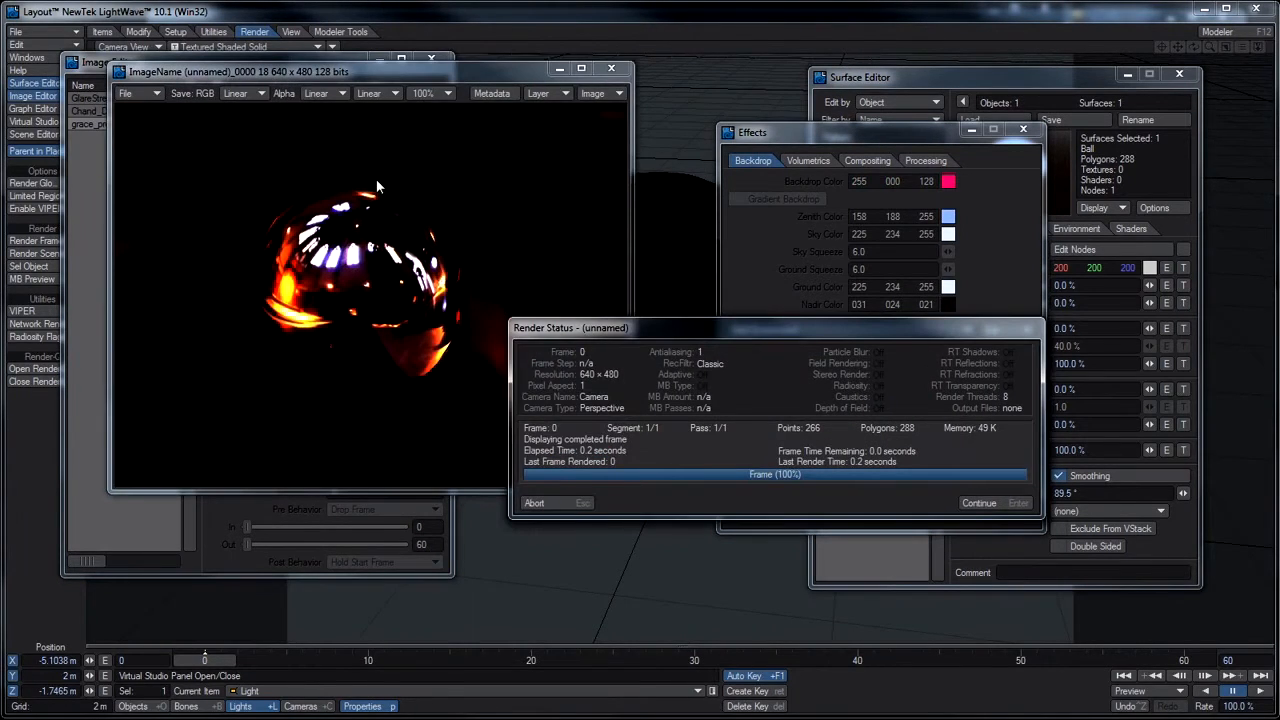
click(564, 502)
click(998, 78)
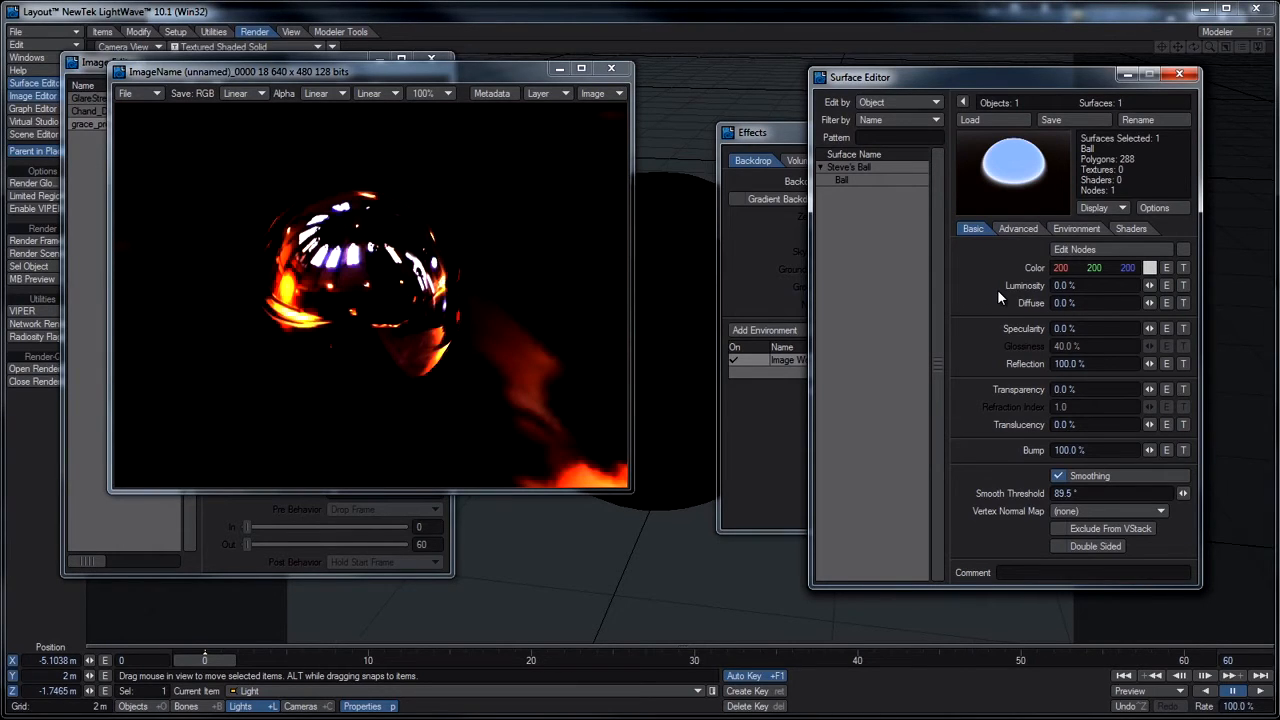
- Set the backdrop color to black and render the frame with the Image World environment switched off
click(738, 261)
click(948, 181)
click(741, 342)
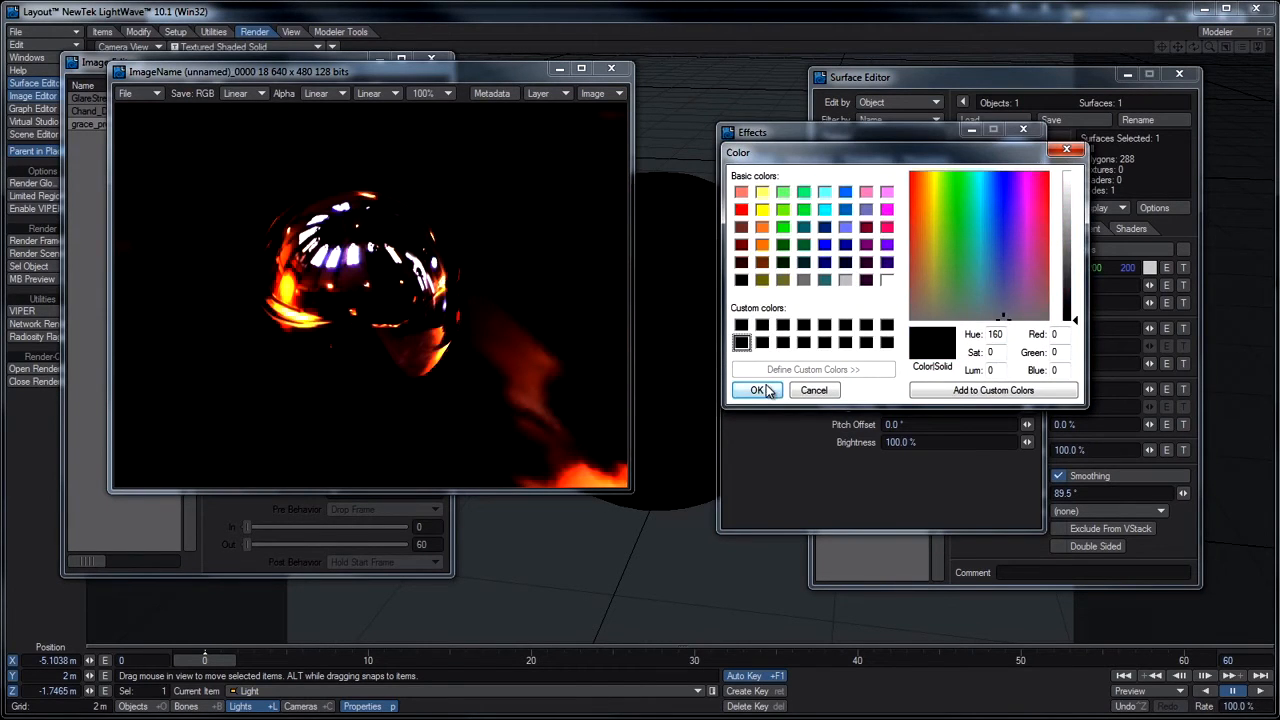
click(765, 389)
key(F9)
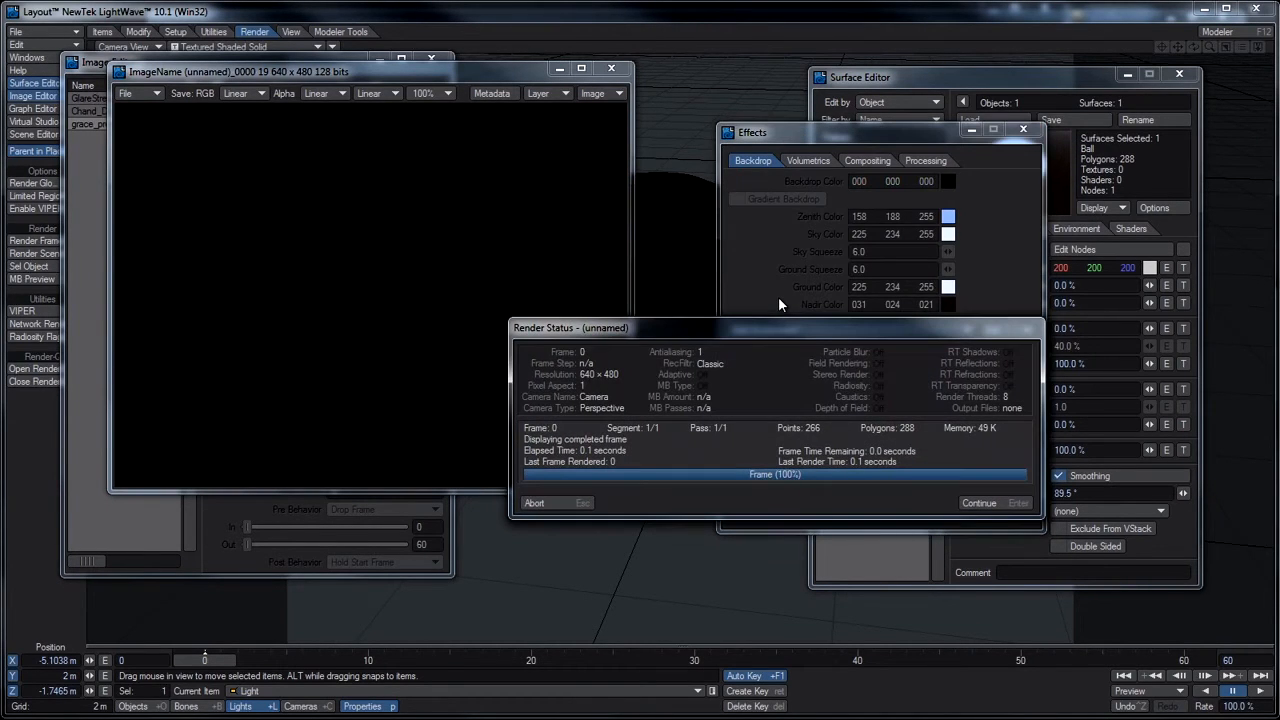
click(545, 504)
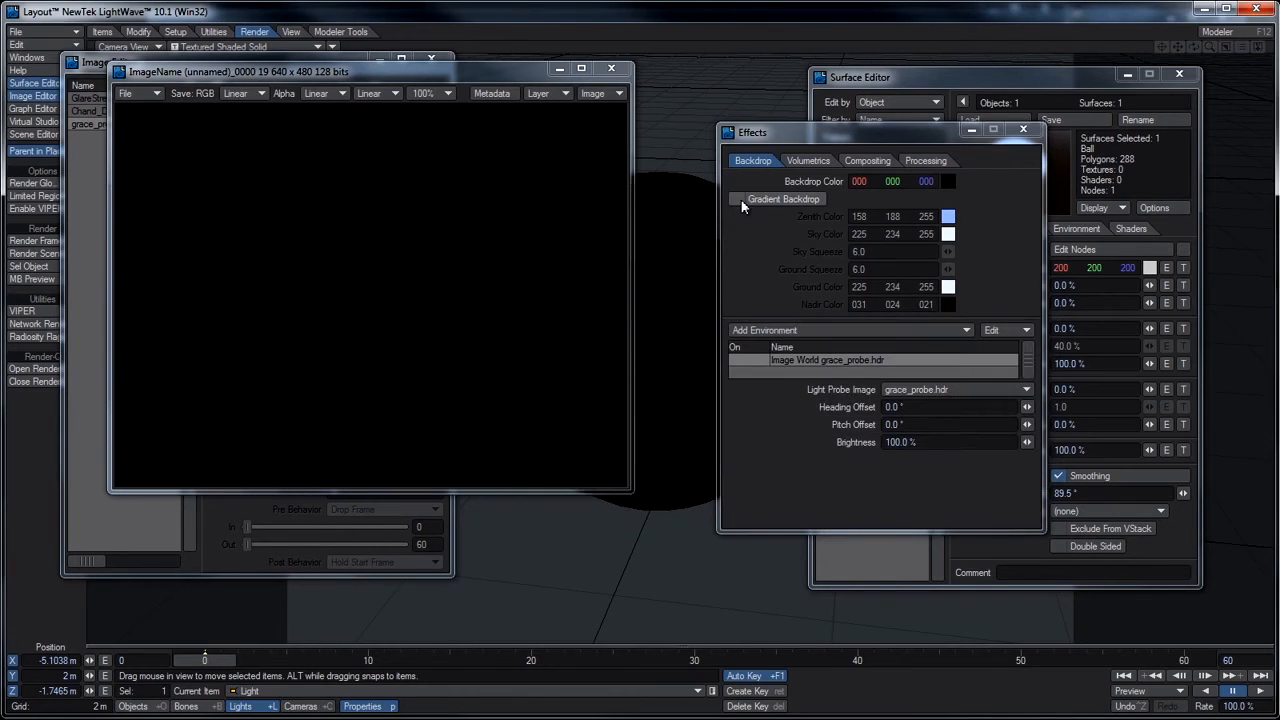
- Enable Gradient Backdrop and render the current frame with the Image World environment still off
click(741, 200)
key(F9)
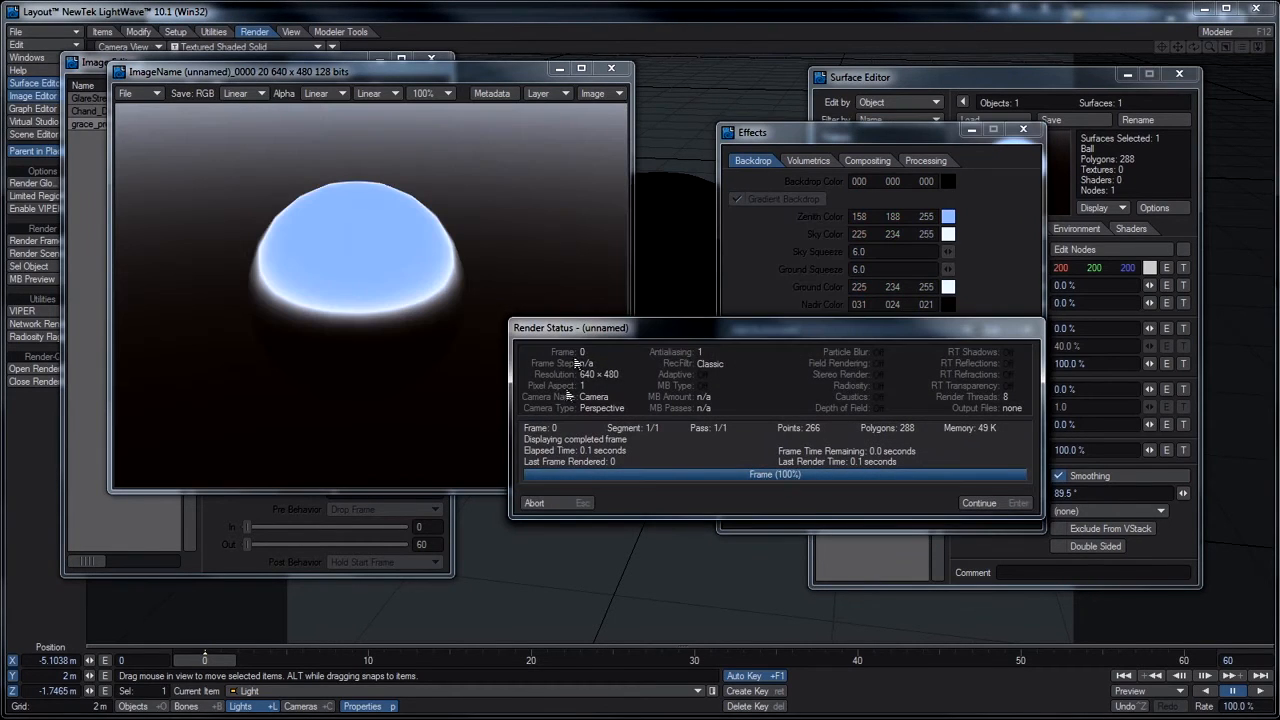
click(569, 505)
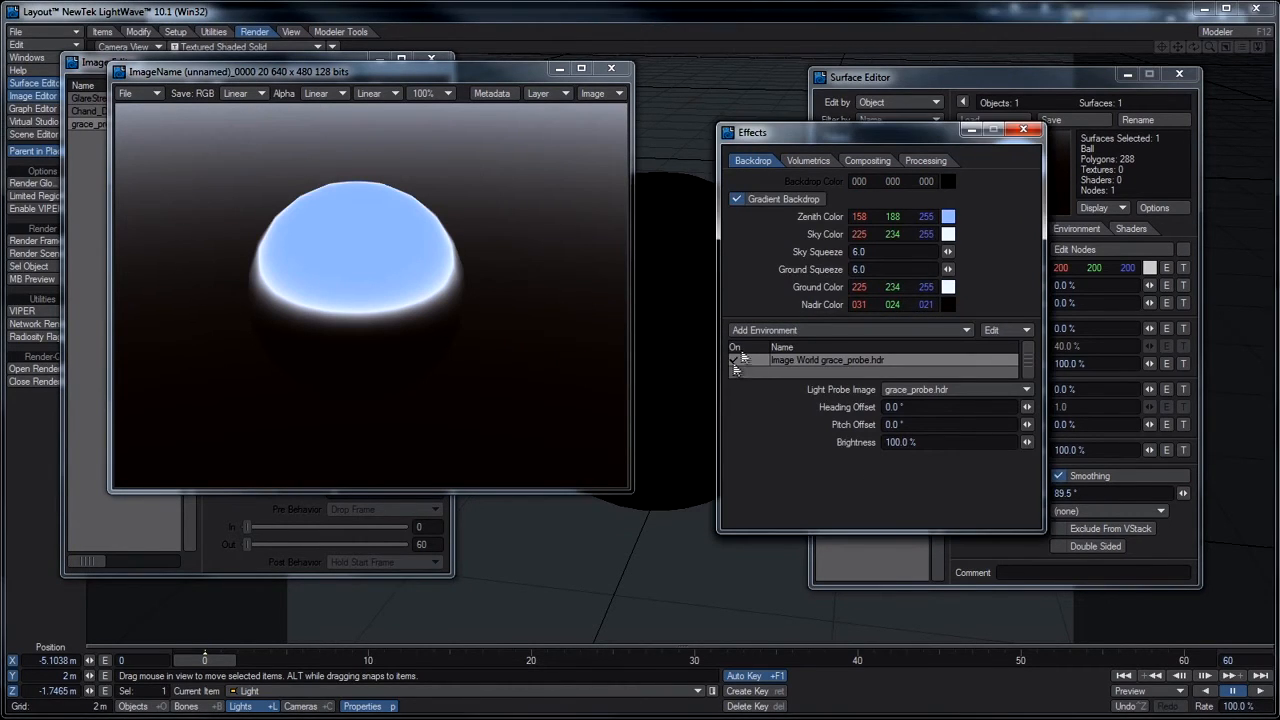
- Disable Gradient Backdrop and render the frame with the Image World environment switched back on
click(733, 200)
key(F9)
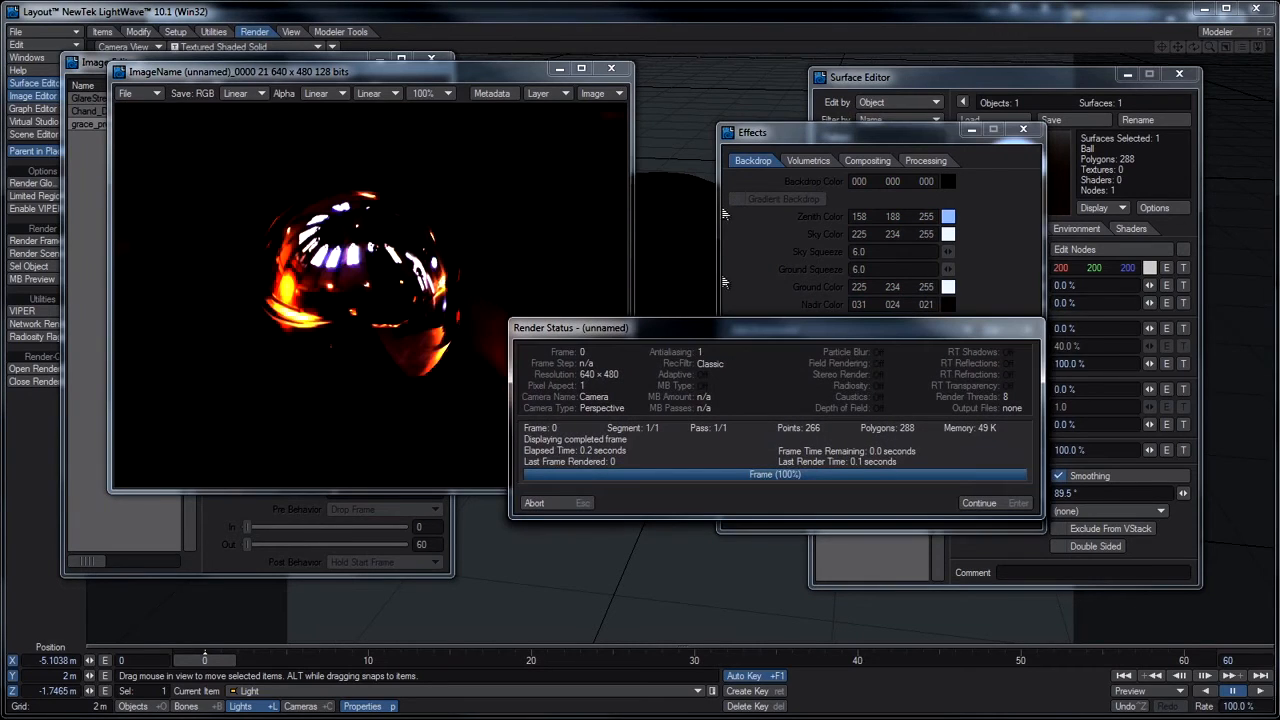
click(534, 503)
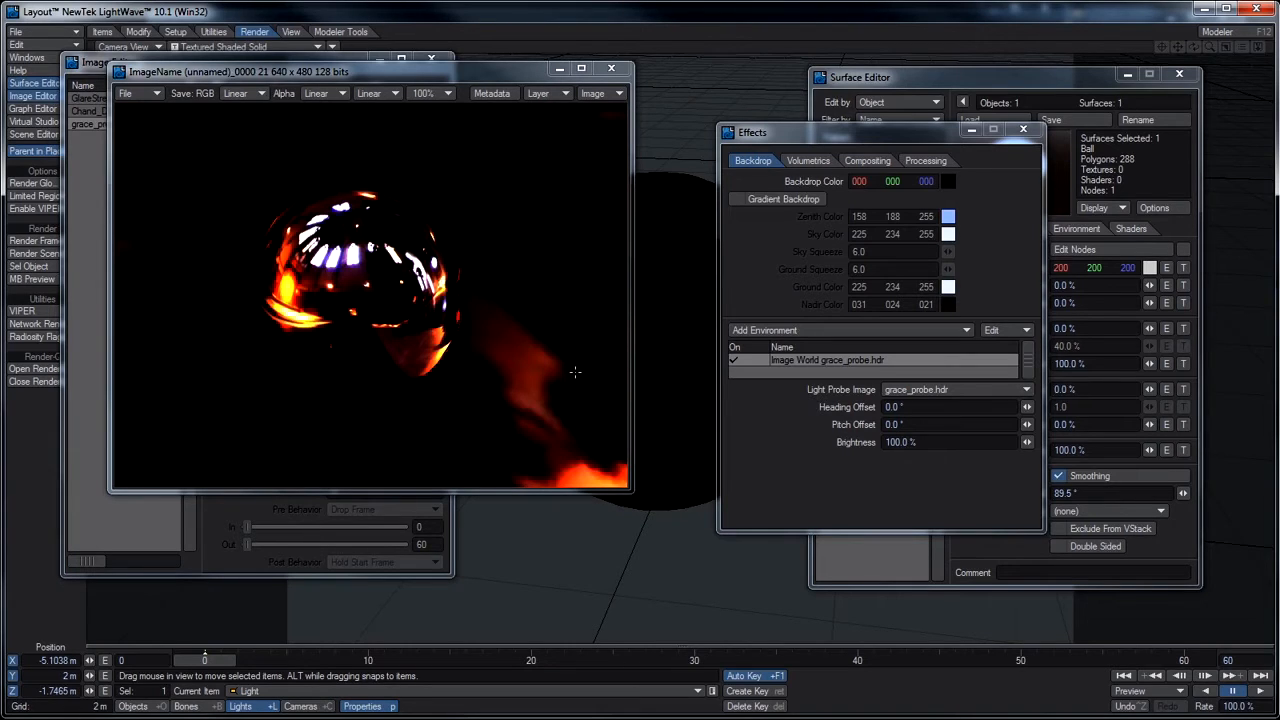
- Set the Image World brightness to 150 % and render the current frame
click(897, 443)
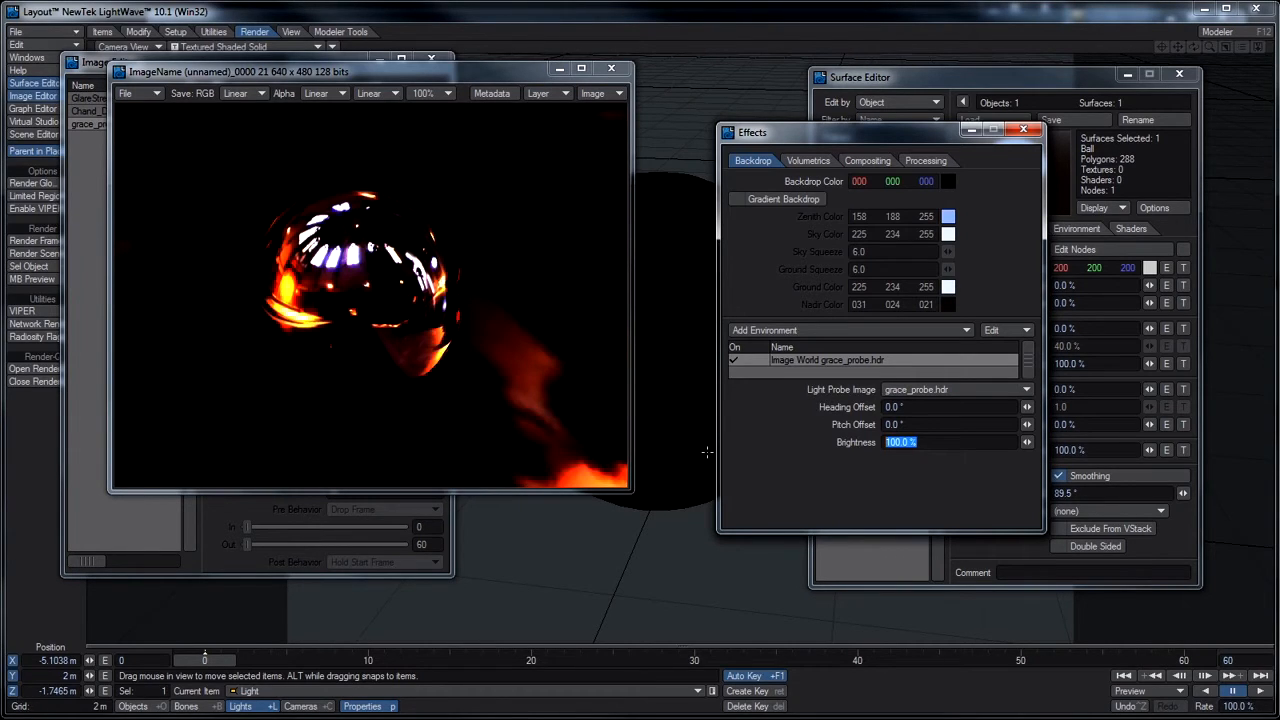
text(150)
key(Return)
key(F9)
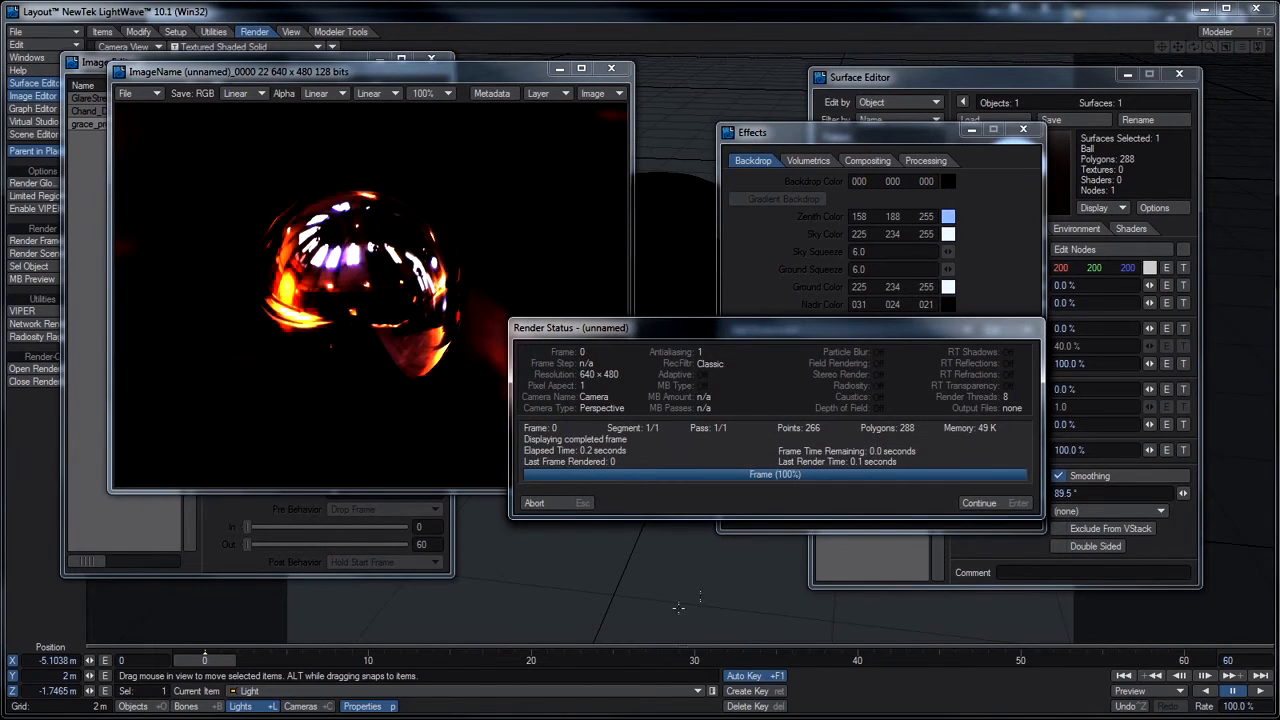
click(535, 503)
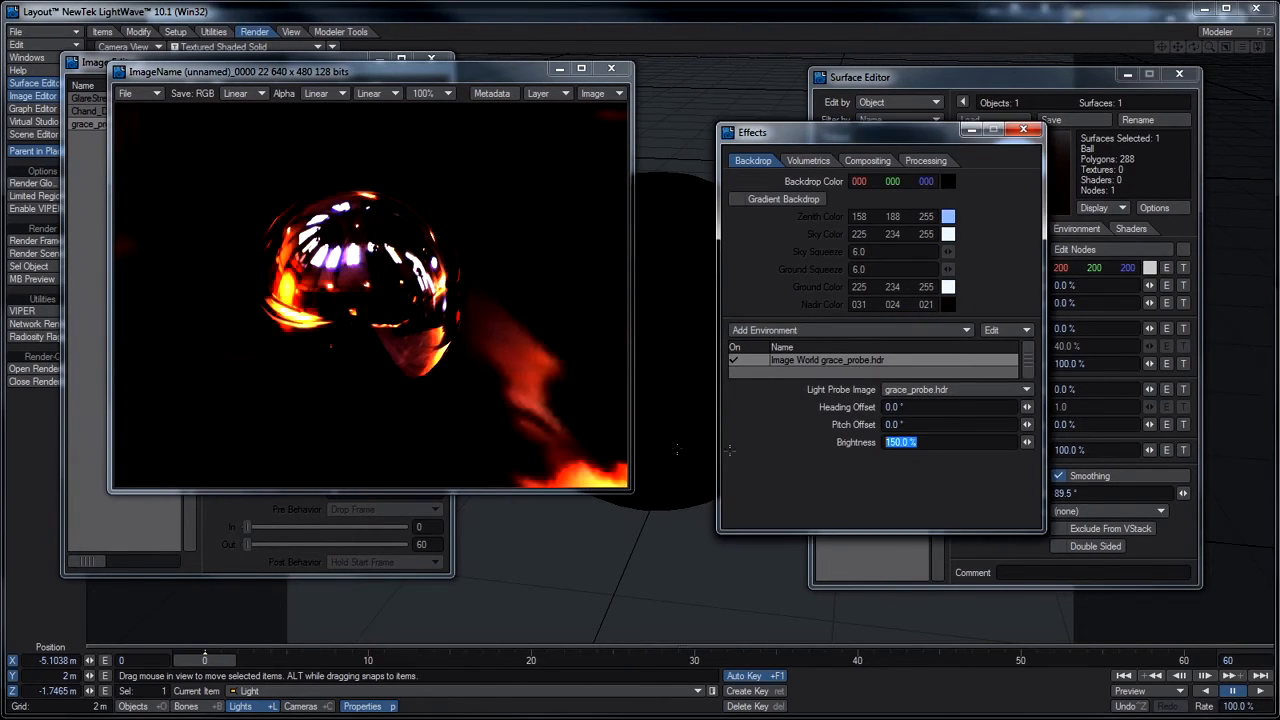
- Set the Image World brightness to 300 %, render the current frame and reposition the render view
text(300)
key(Return)
key(F9)
click(547, 422)
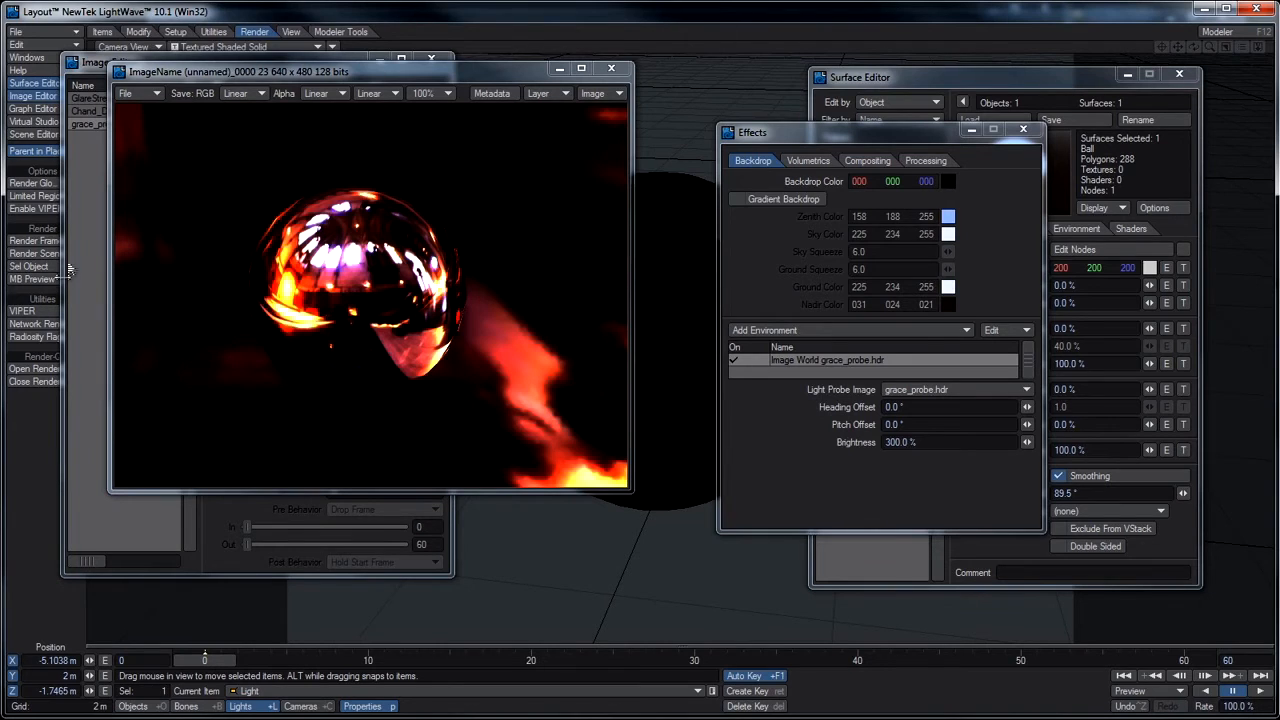
drag(402, 72, 421, 67)
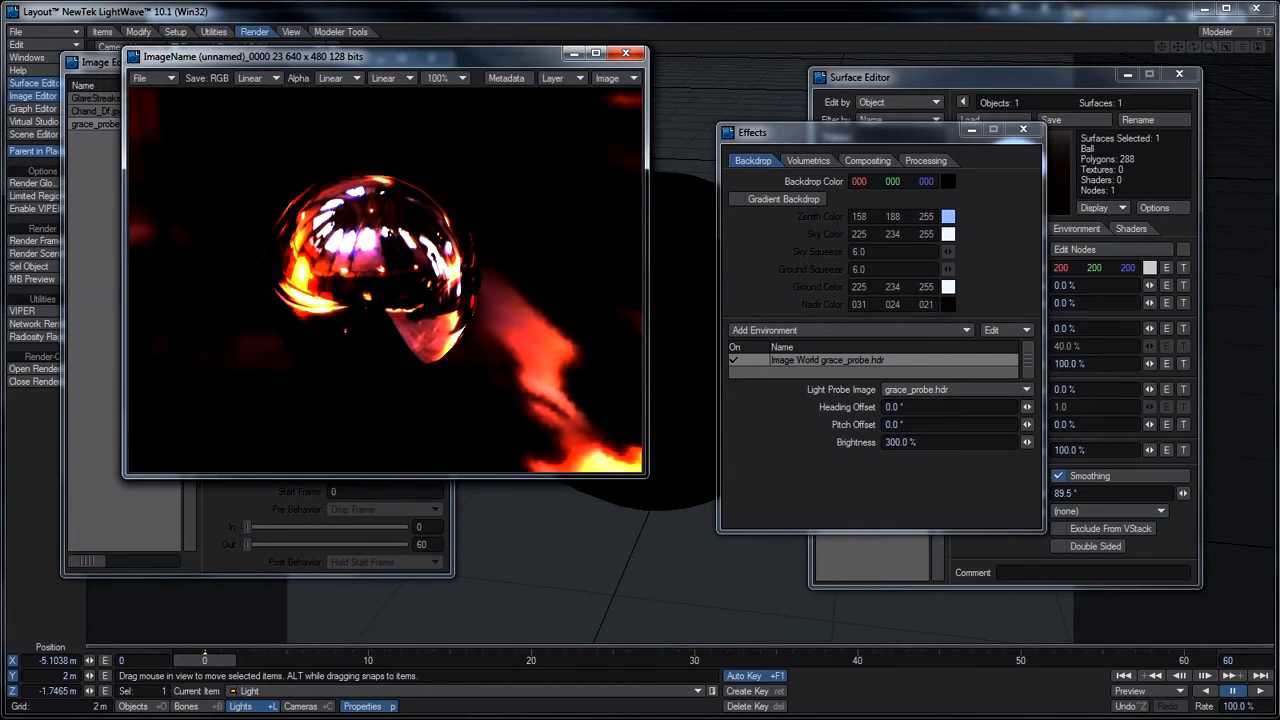
- Switch to Modeler and create a large flat box in the empty second layer, centered on the origin, as a ground plane
key(F12)
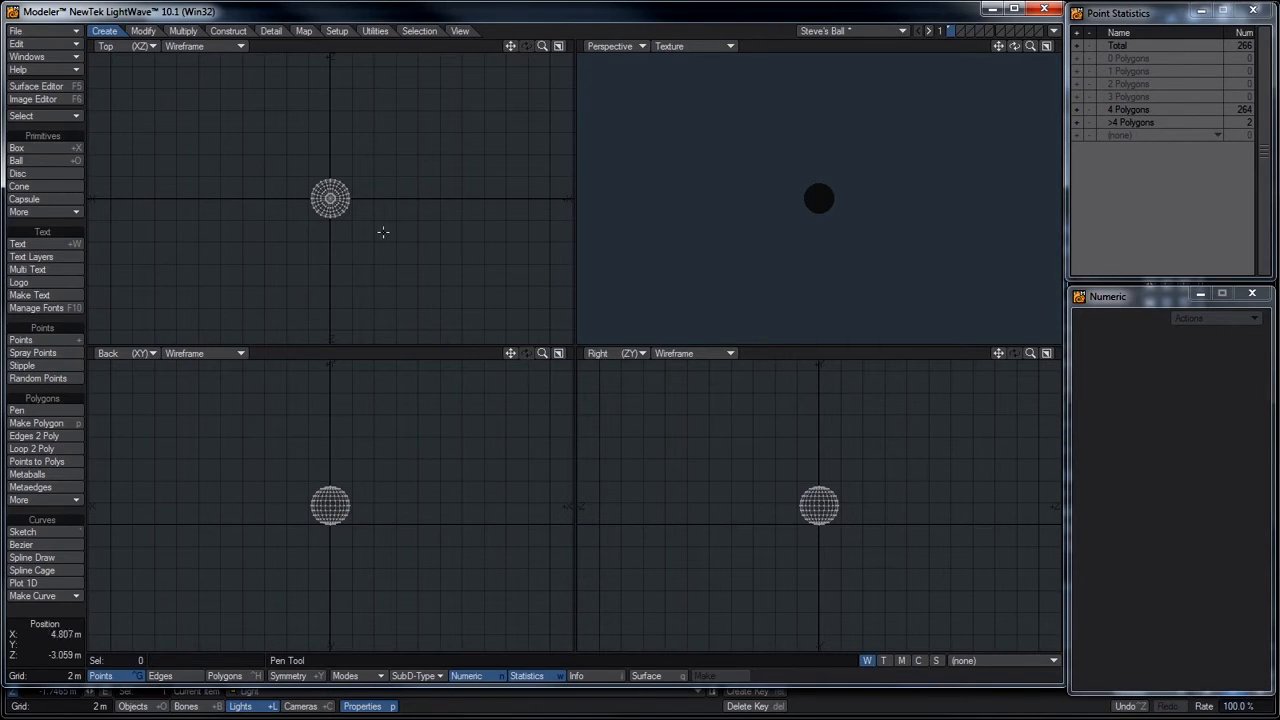
key(shift+x)
click(957, 30)
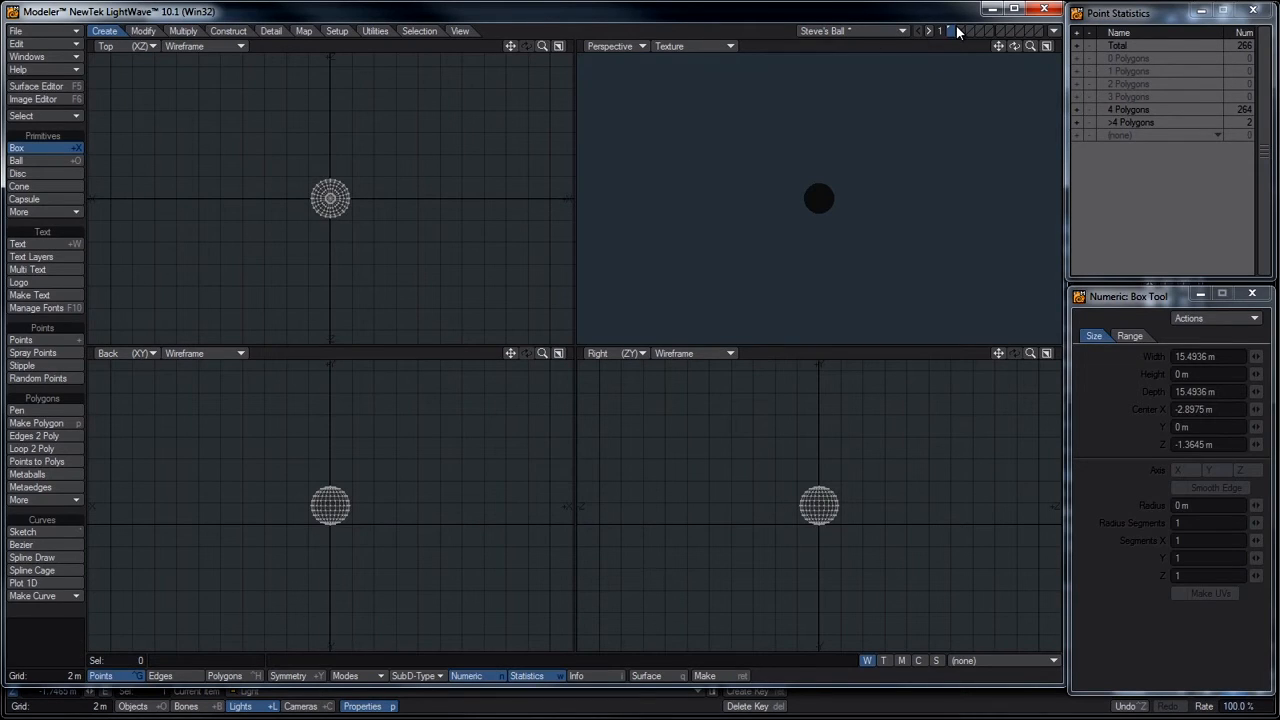
drag(177, 87, 527, 340)
key(space)
key(F2)
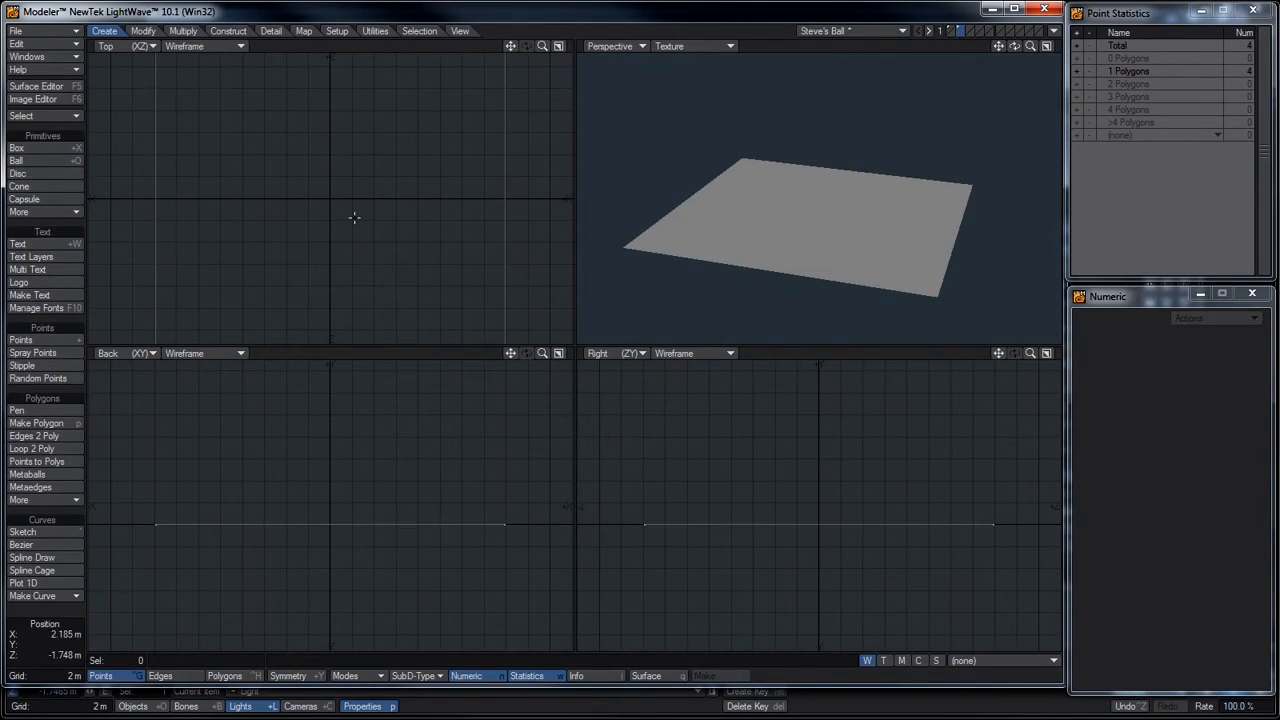
- Assign the Ground surface to the plane in the second layer and the Ball surface to the ball in the first layer
key(q)
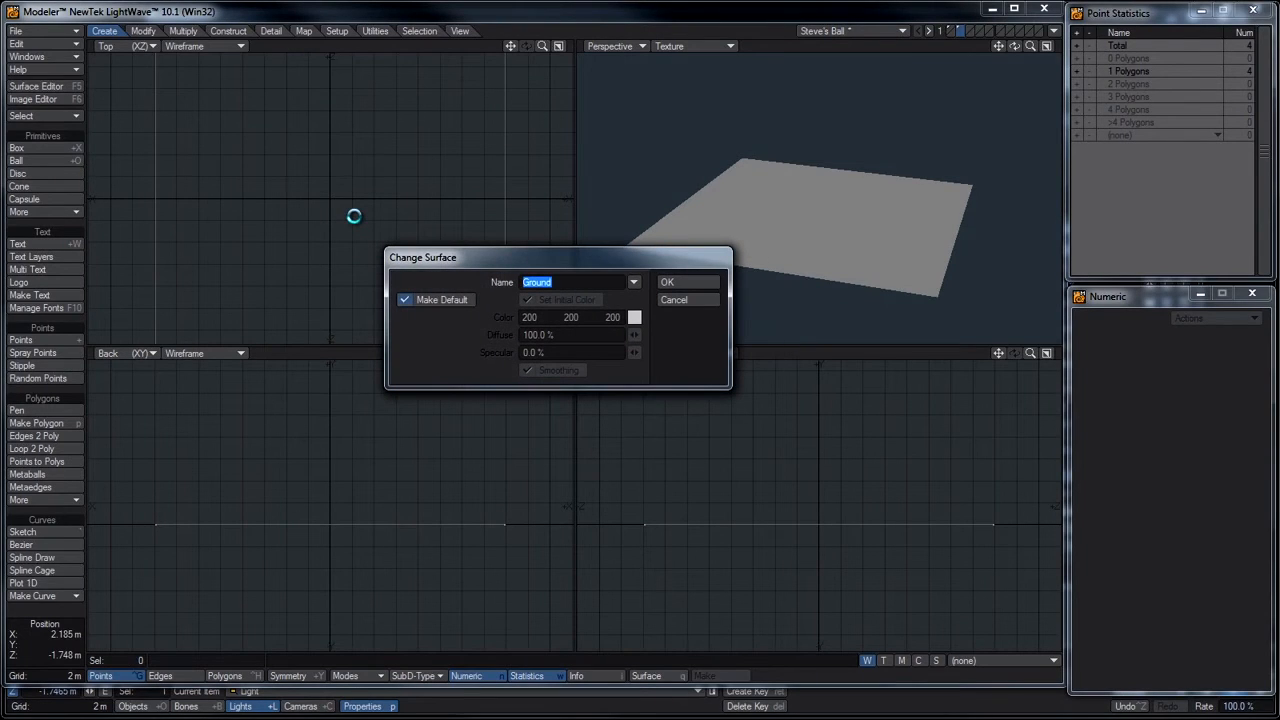
click(667, 282)
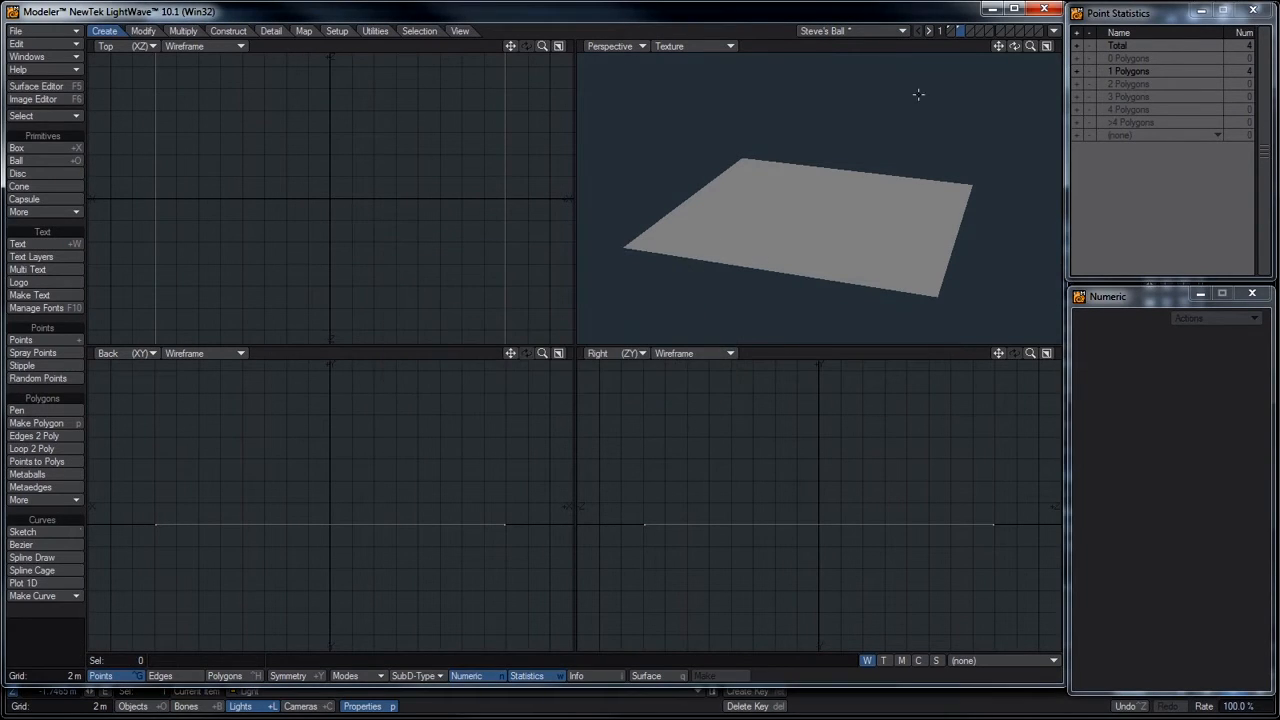
click(952, 31)
key(q)
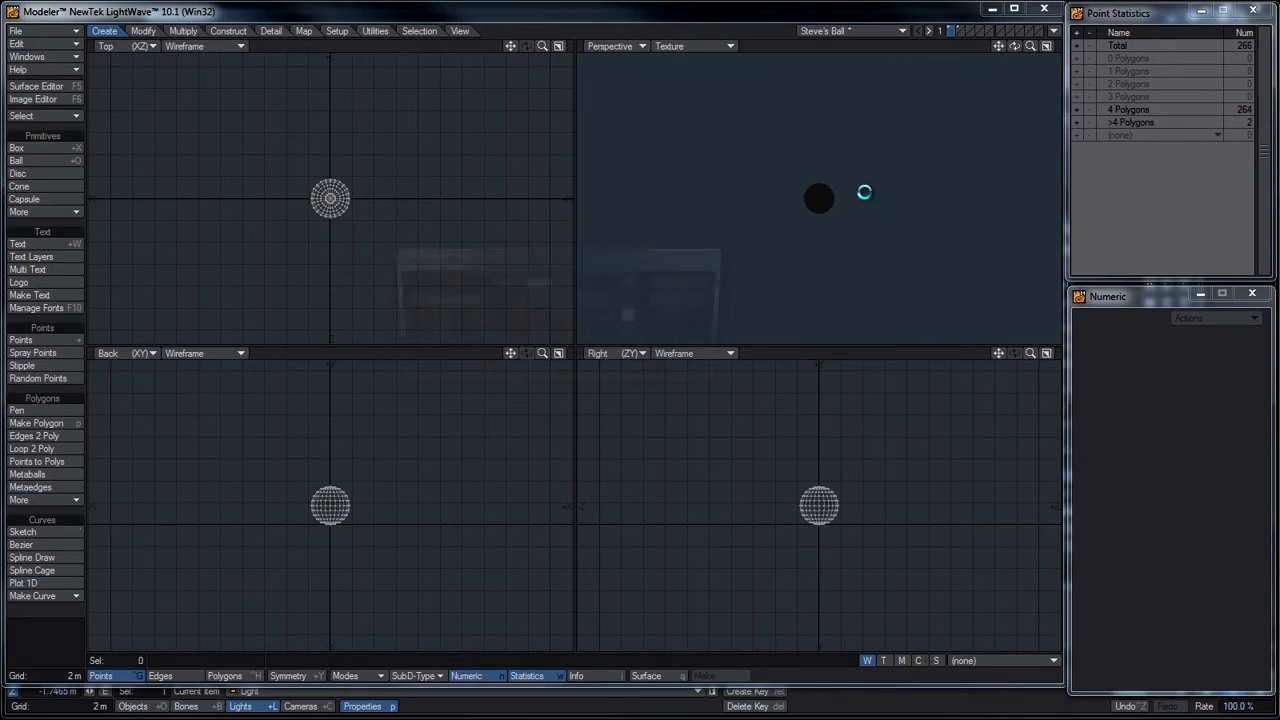
text(Ball)
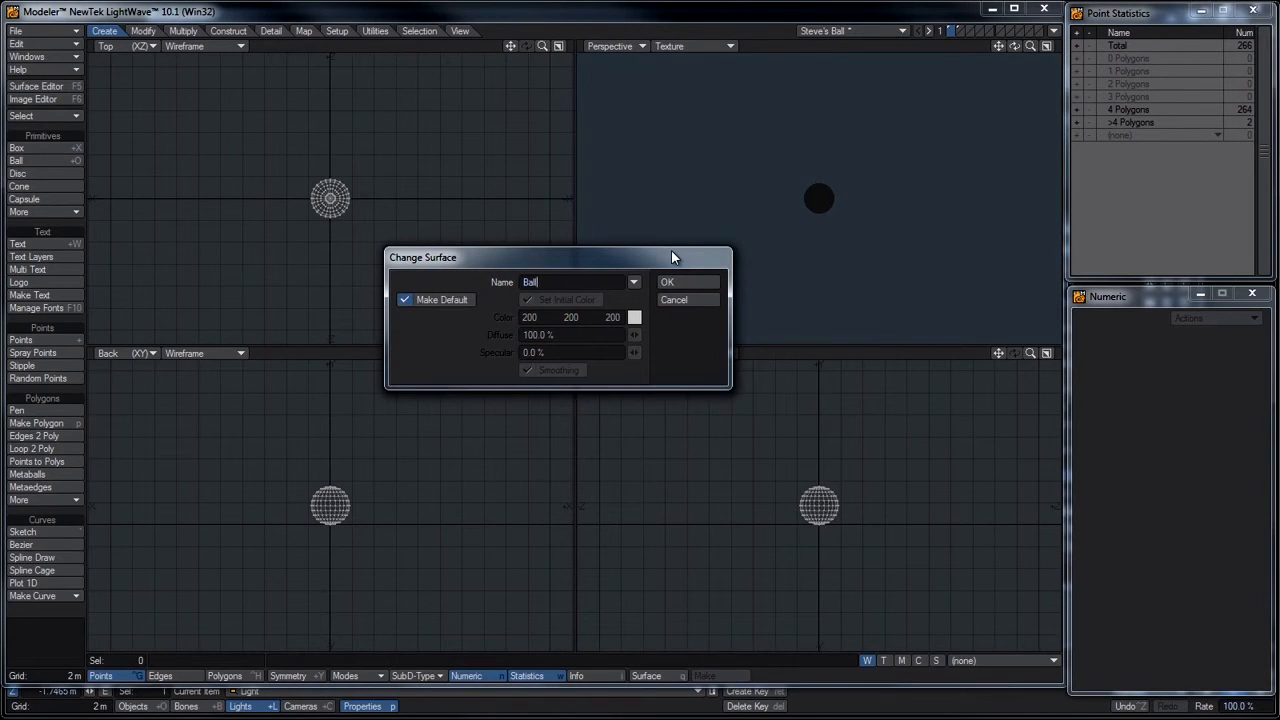
key(Return)
click(964, 31)
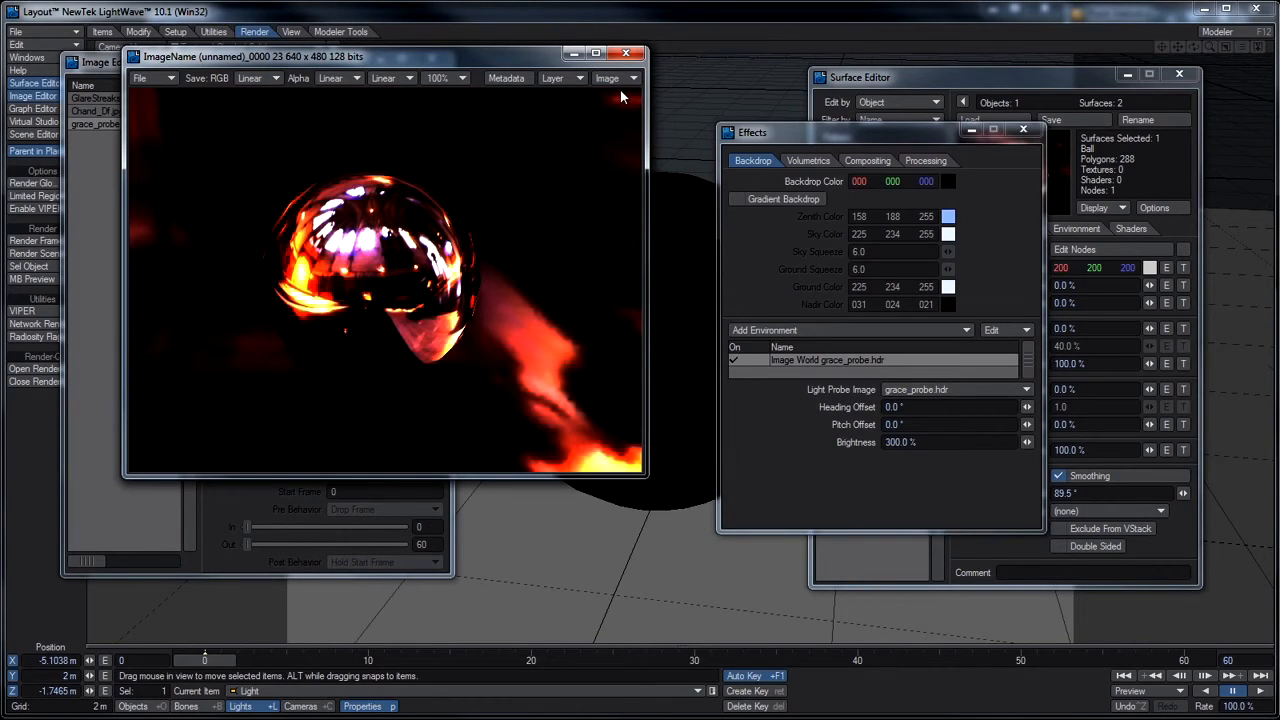
- Return to Layout and render the current frame with the ground plane beneath the ball
key(F9)
click(582, 503)
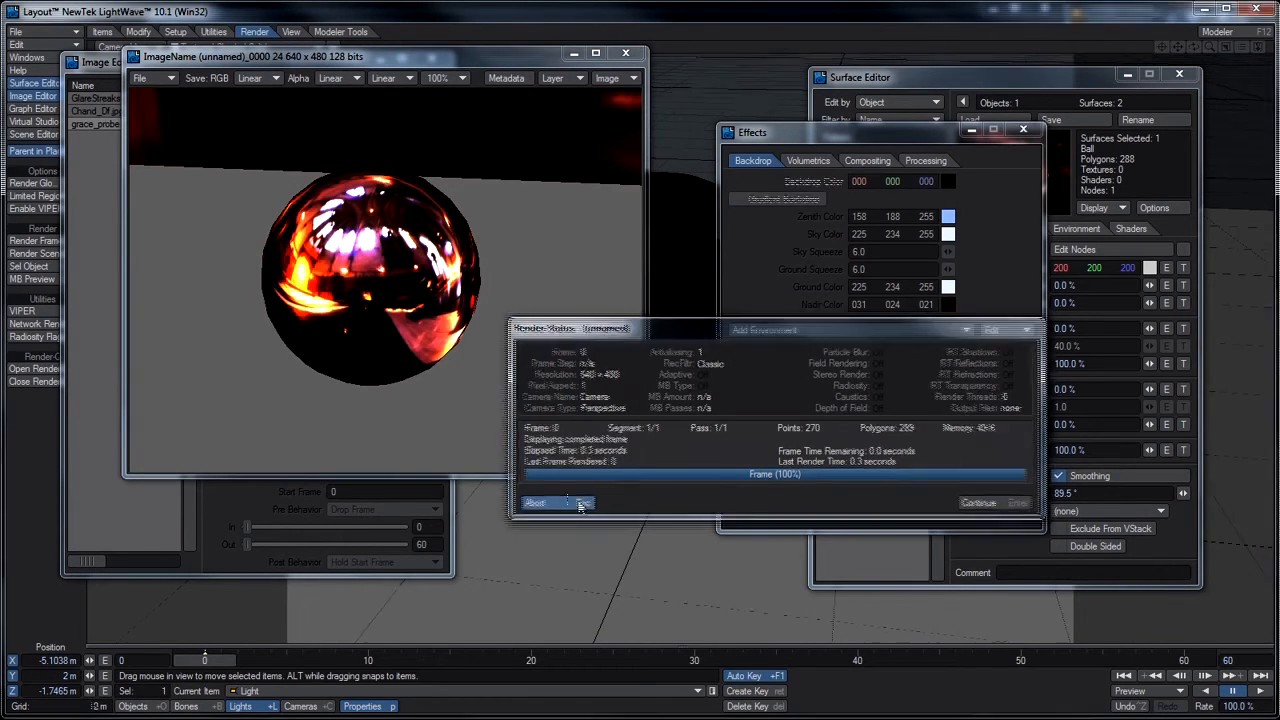
mouse_move(491, 56)
mouse_down()
mouse_move(517, 55)
mouse_move(496, 73)
mouse_up()
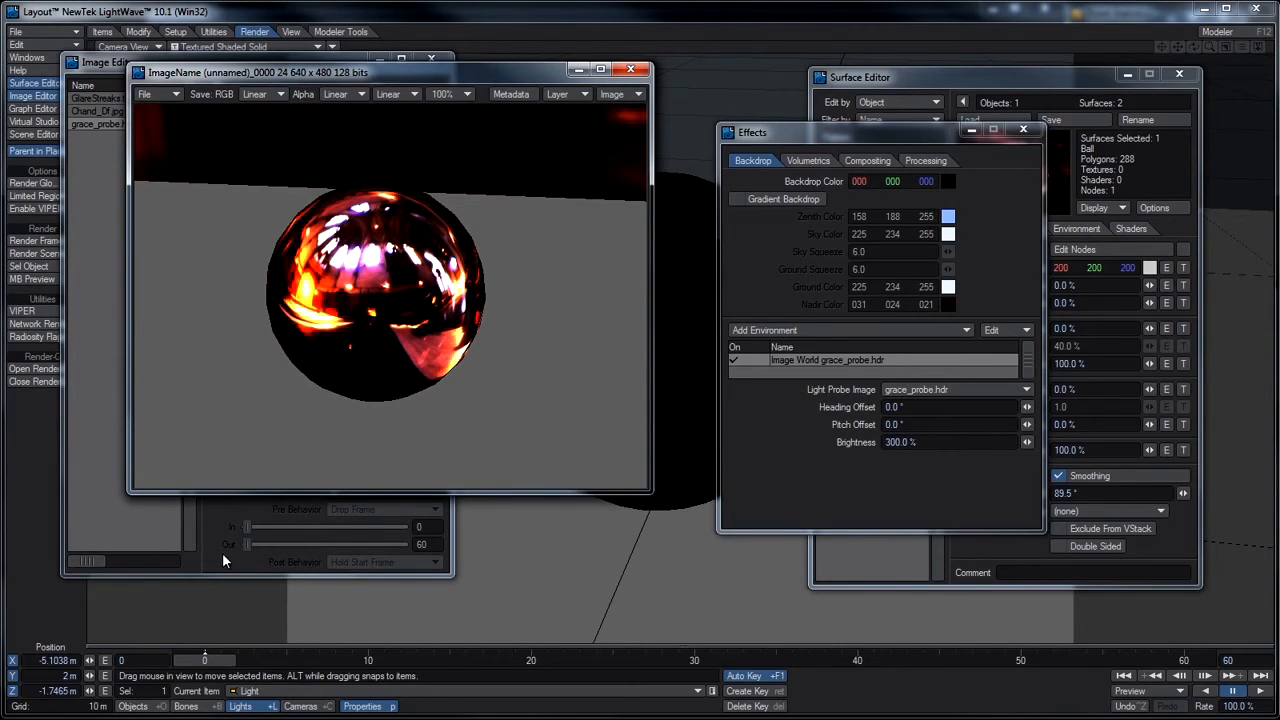
- Show the light's properties, close the Effects window and arrange the light settings and Surface Editor beside the render
click(362, 706)
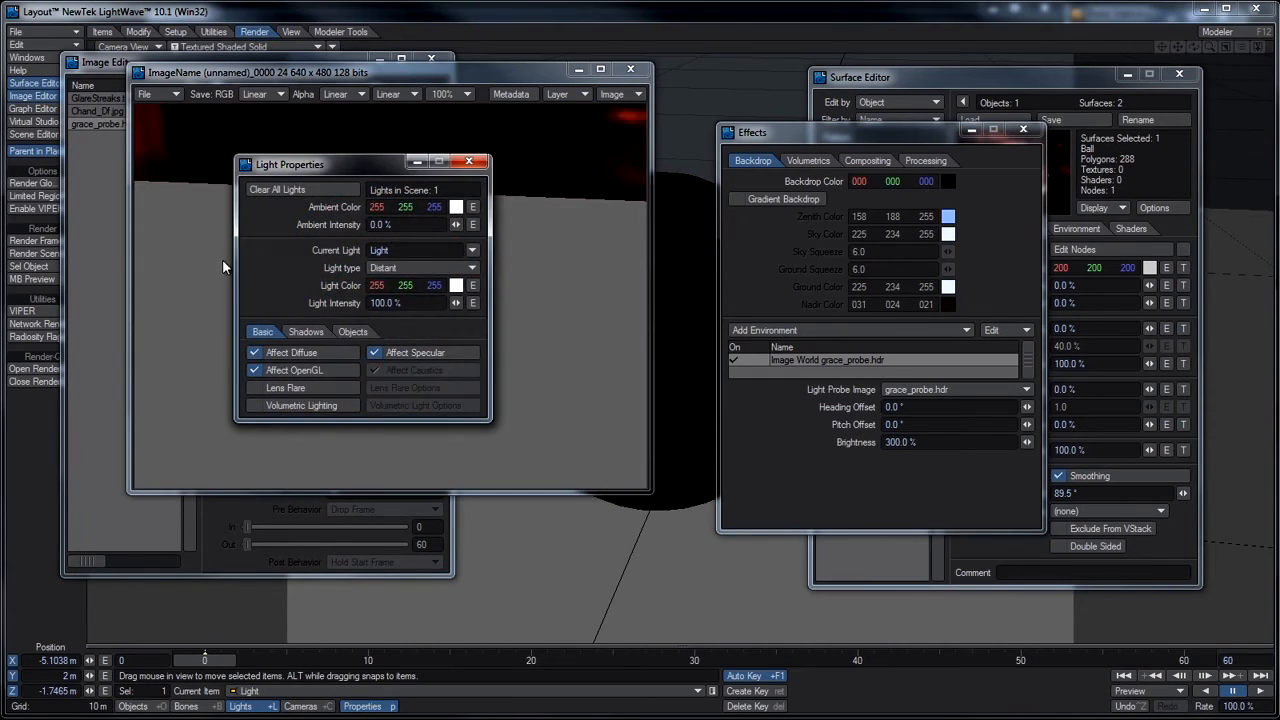
drag(322, 172, 1084, 67)
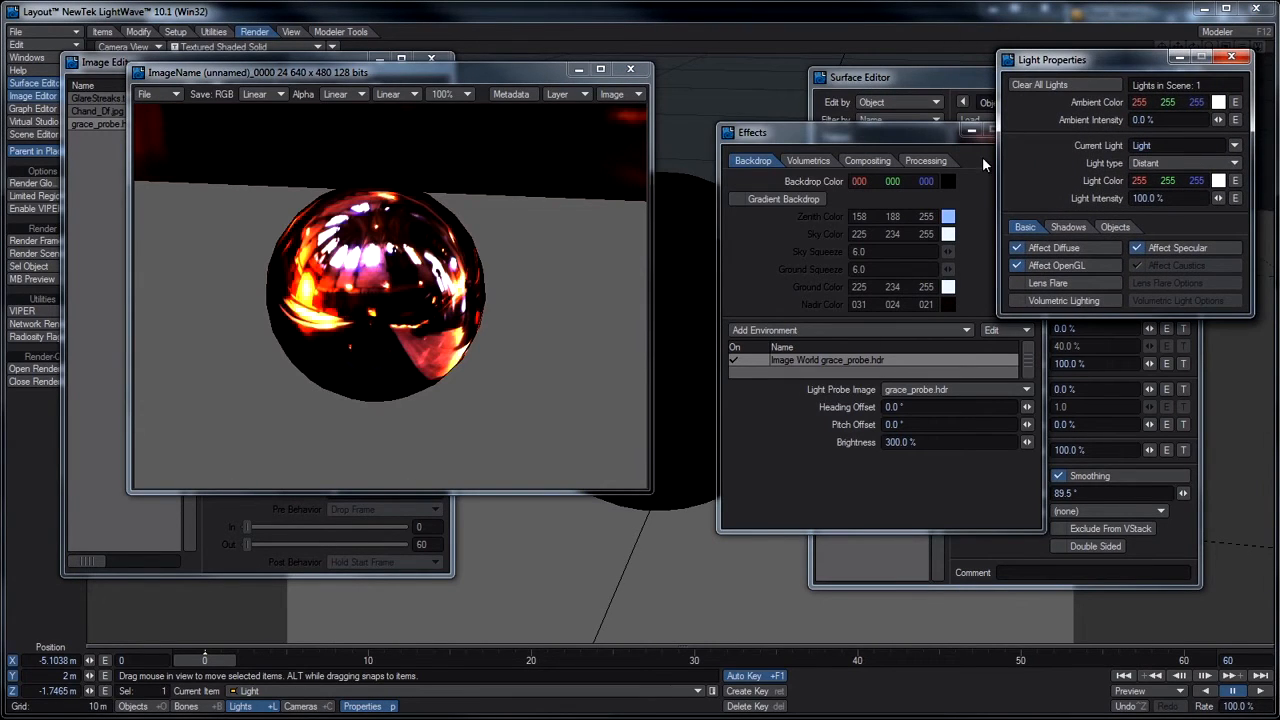
click(982, 158)
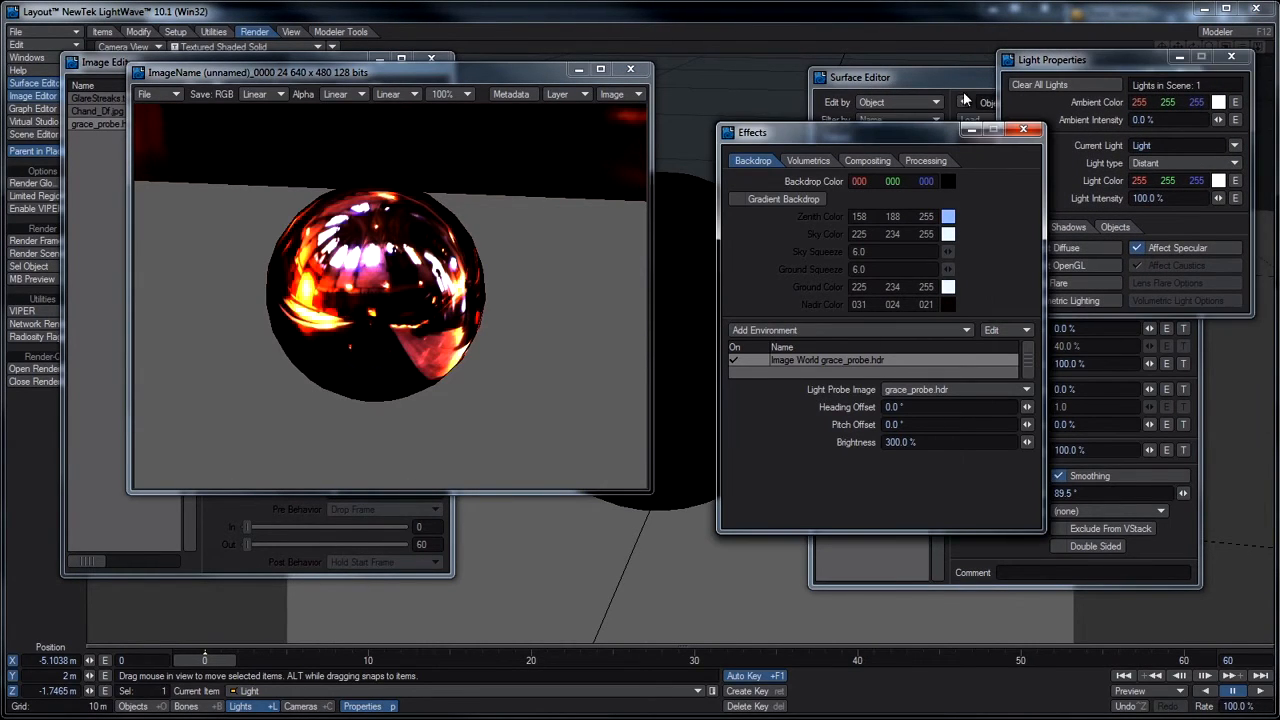
click(1023, 130)
drag(904, 77, 744, 114)
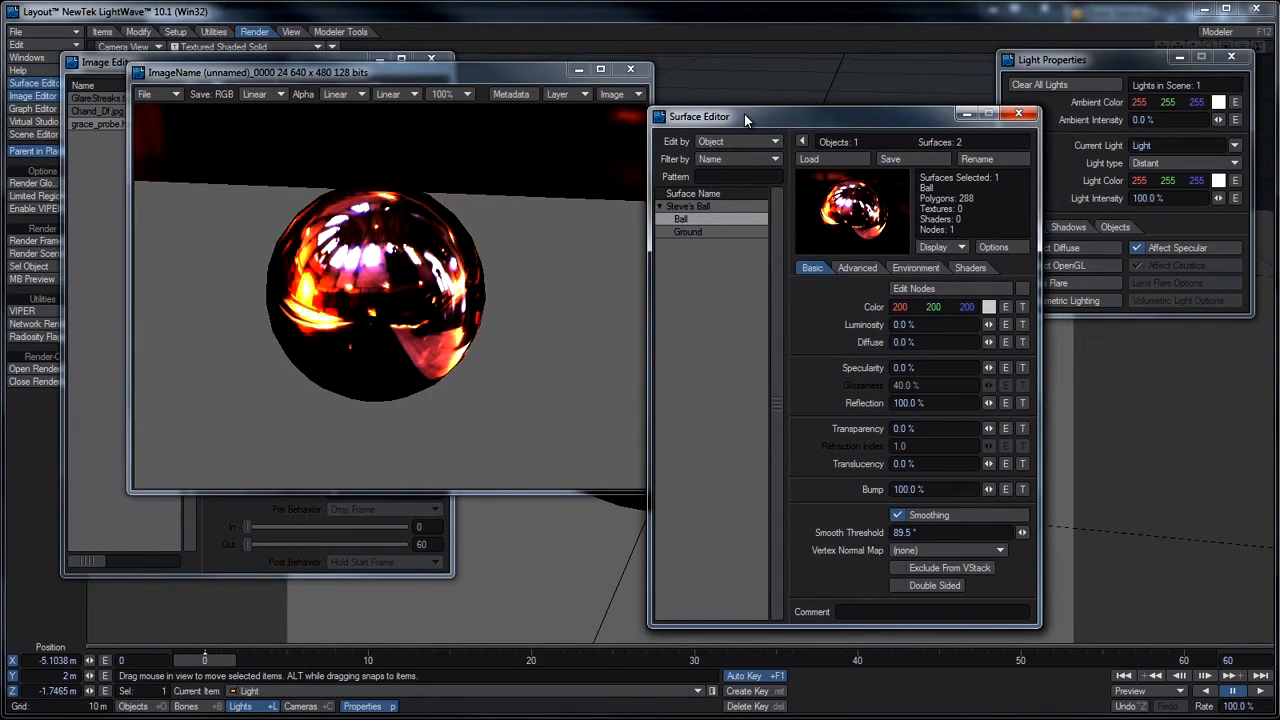
- Show the Ball surface's environment options and place the reopened backdrop effects settings alongside them
click(920, 268)
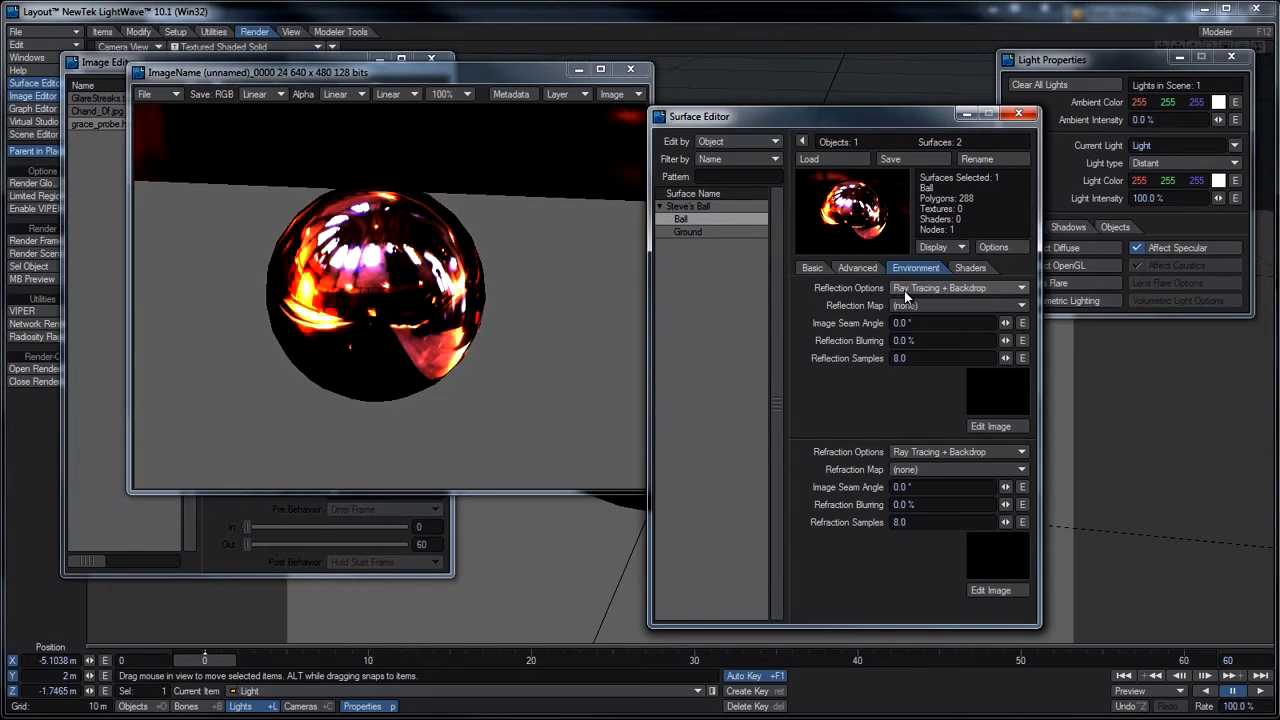
key(ctrl+F5)
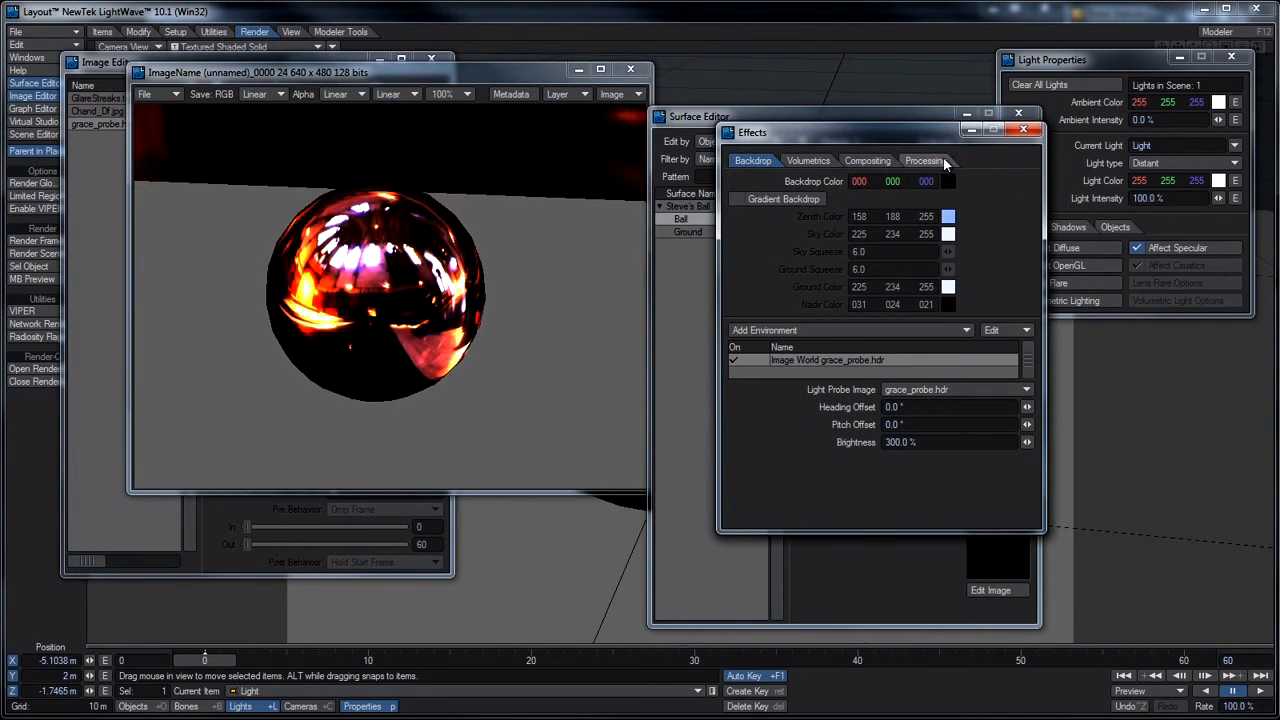
drag(913, 134, 501, 96)
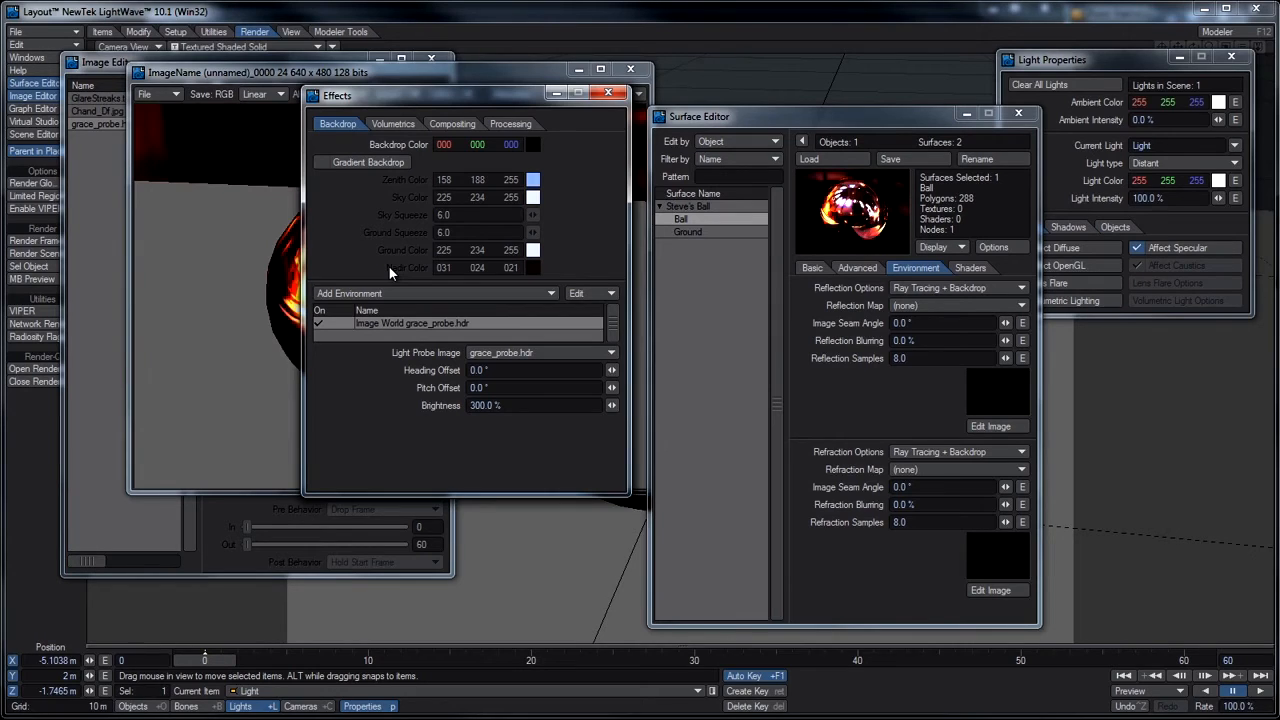
- Turn on Raytrace Reflection and Raytrace Shadows in the global render settings
key(ctrl+r)
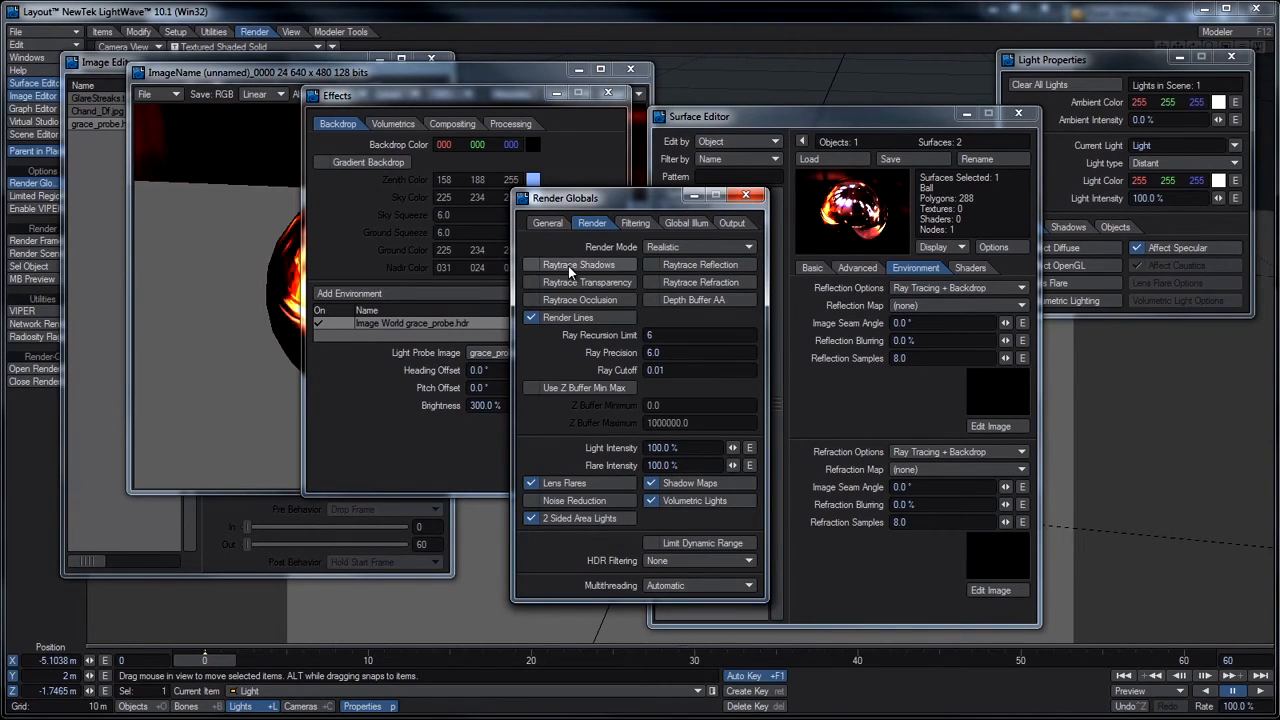
drag(613, 205, 624, 190)
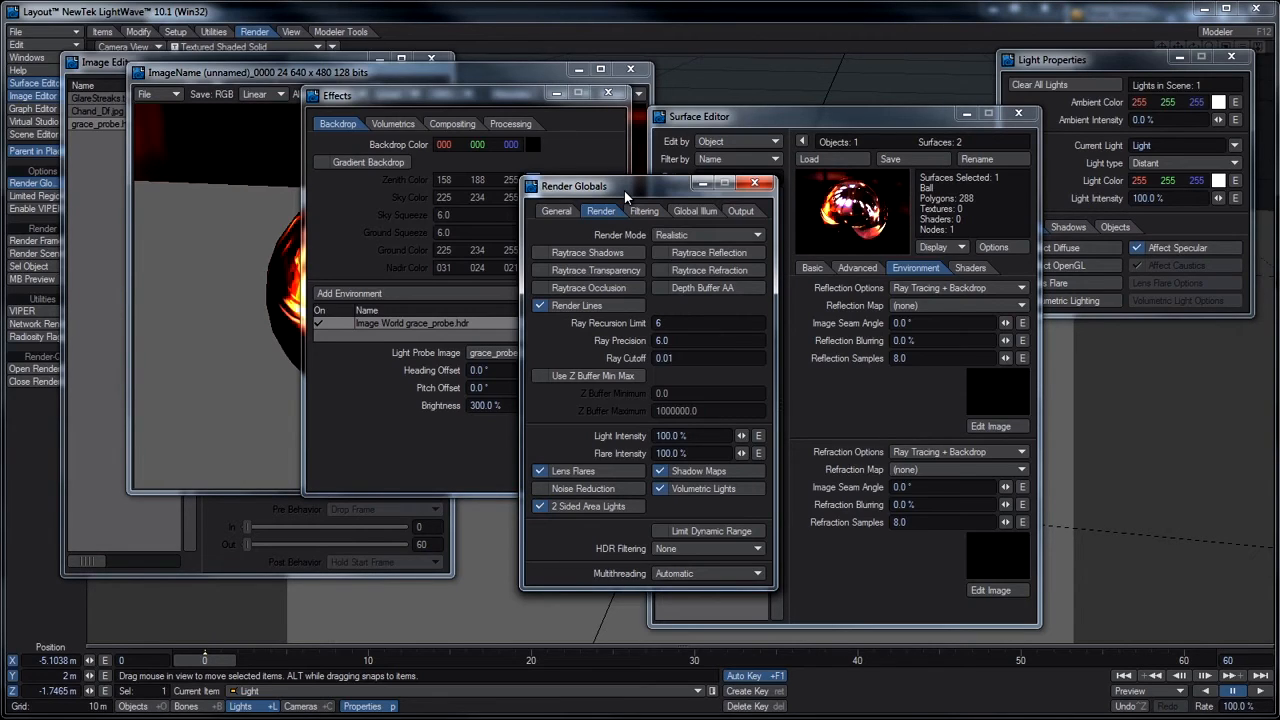
click(714, 255)
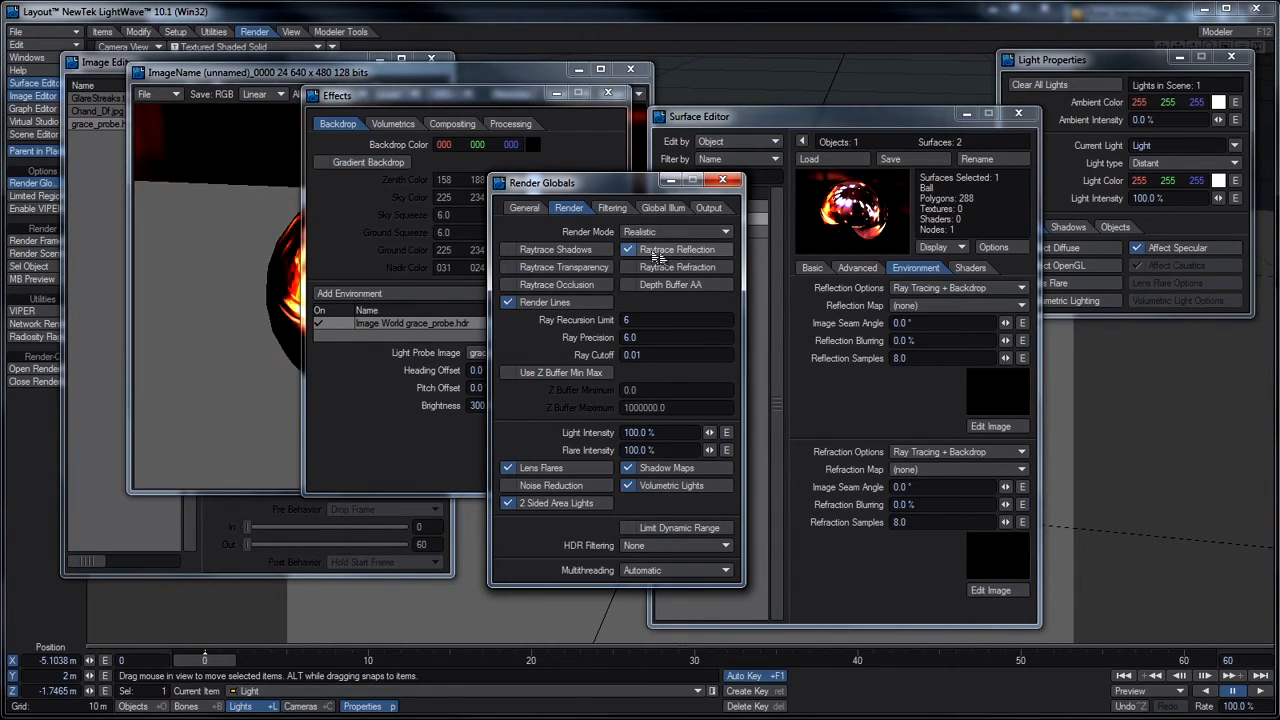
click(545, 252)
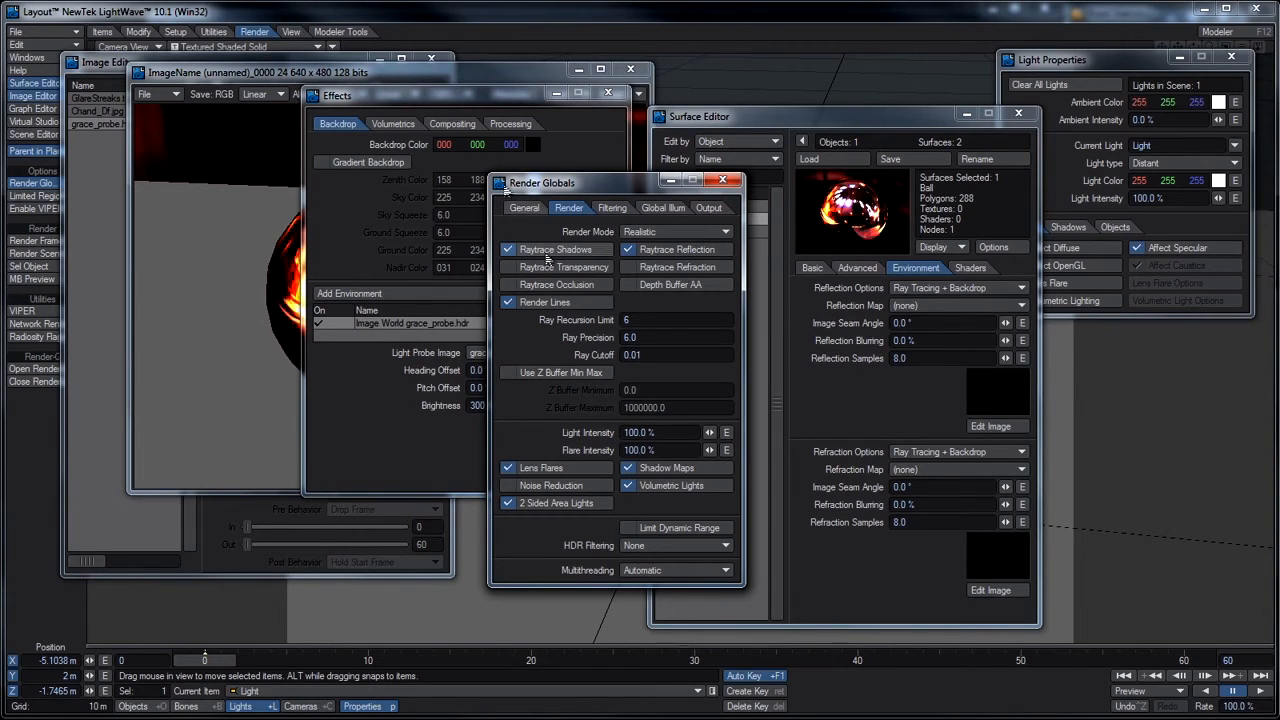
- Bring the render view forward, render the current frame with raytraced shadows and reflections, and dismiss the render status
click(256, 74)
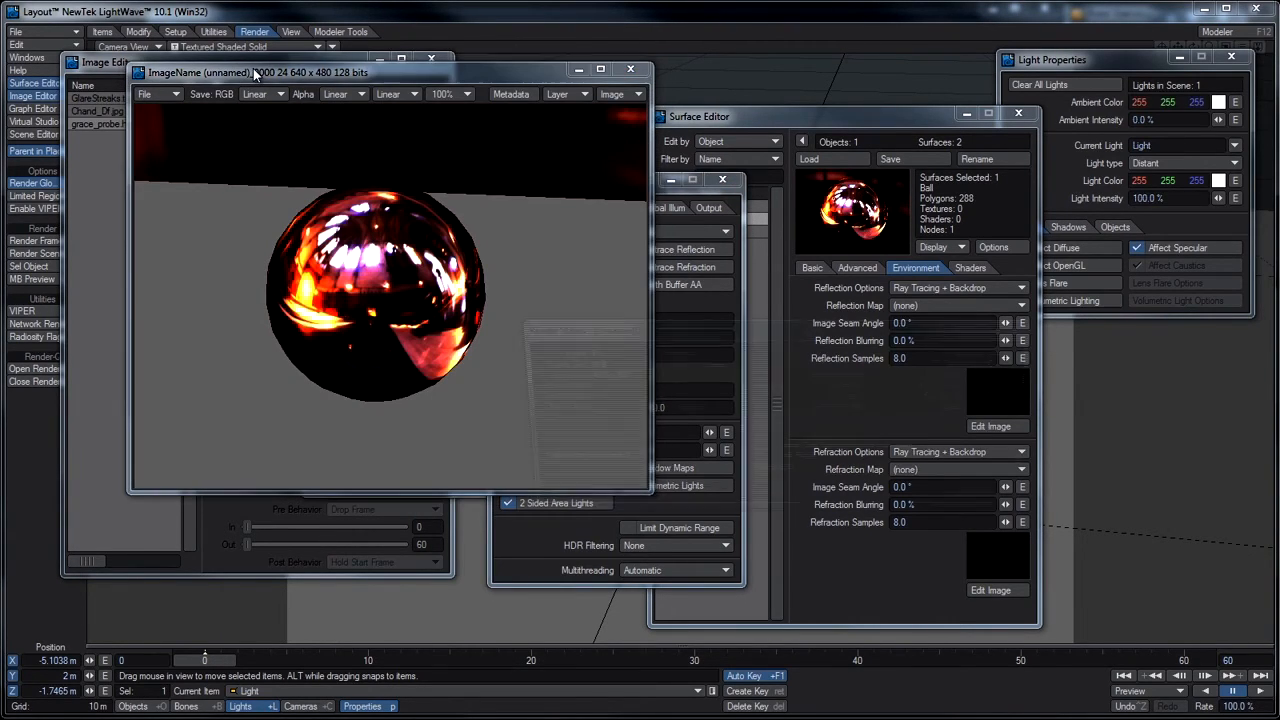
key(F9)
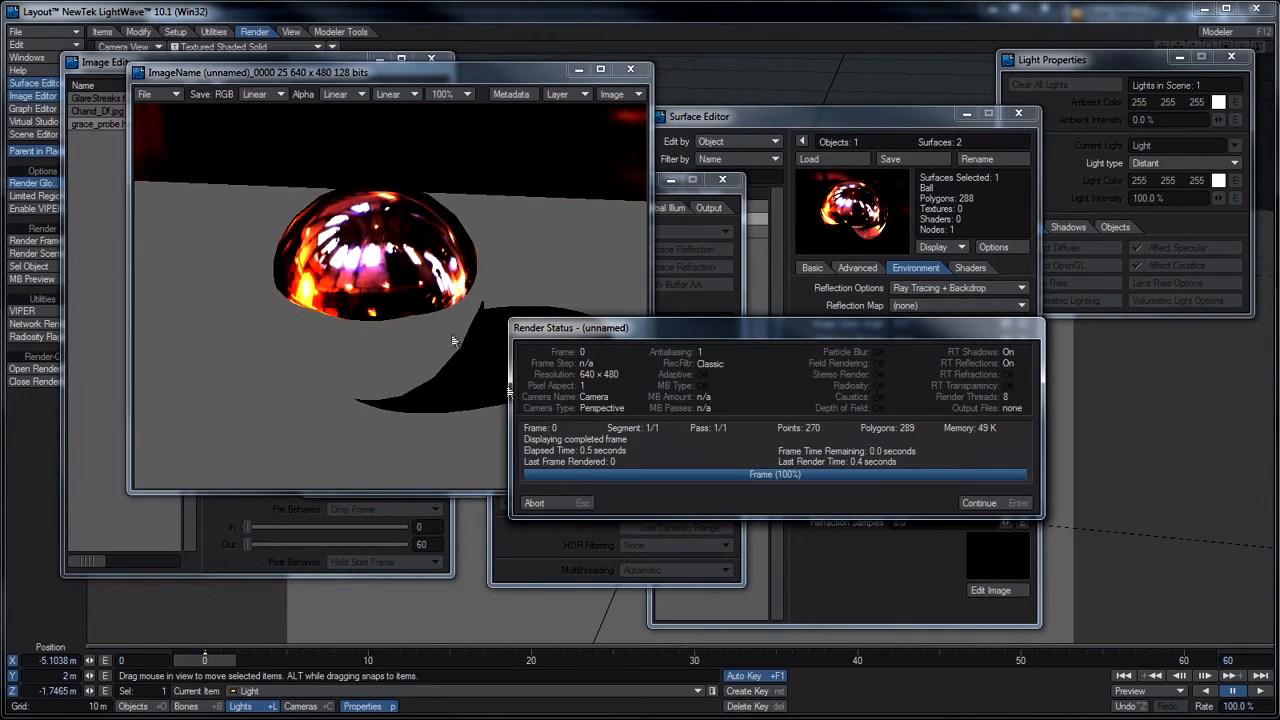
click(553, 503)
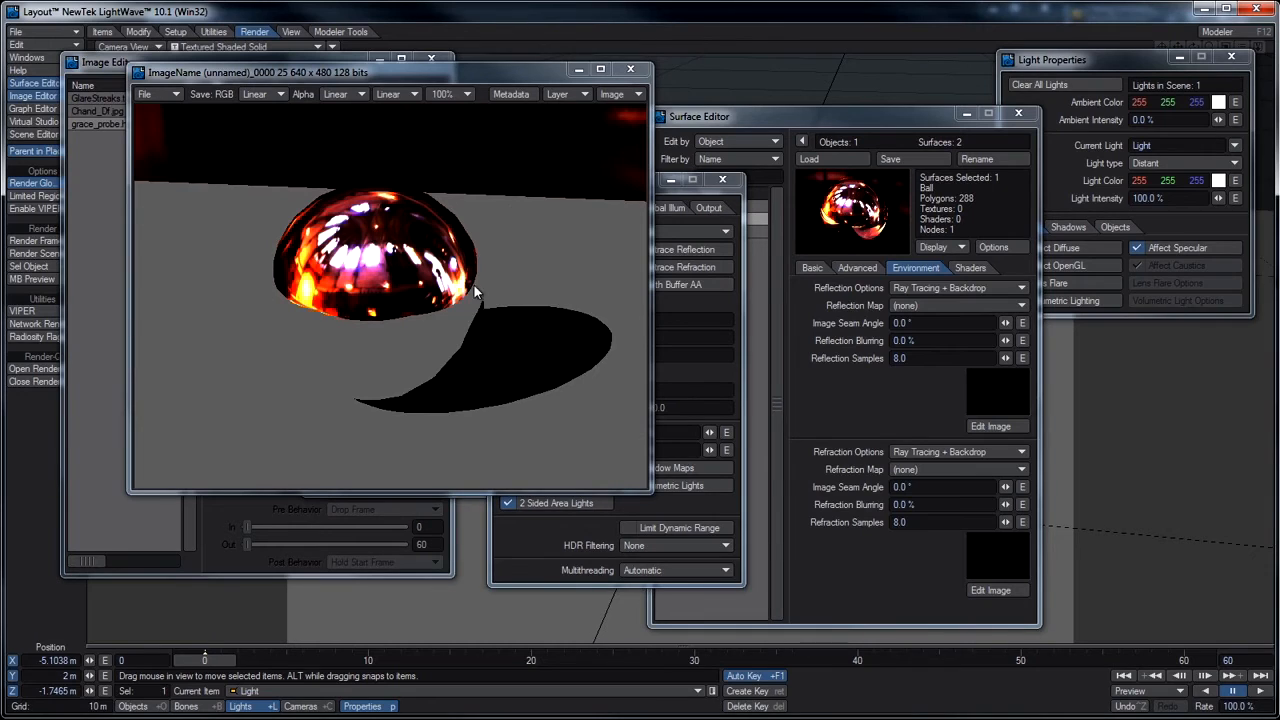
- Set the Ground surface's reflection to 10% and diffuse to 90%, and render the current frame
click(752, 122)
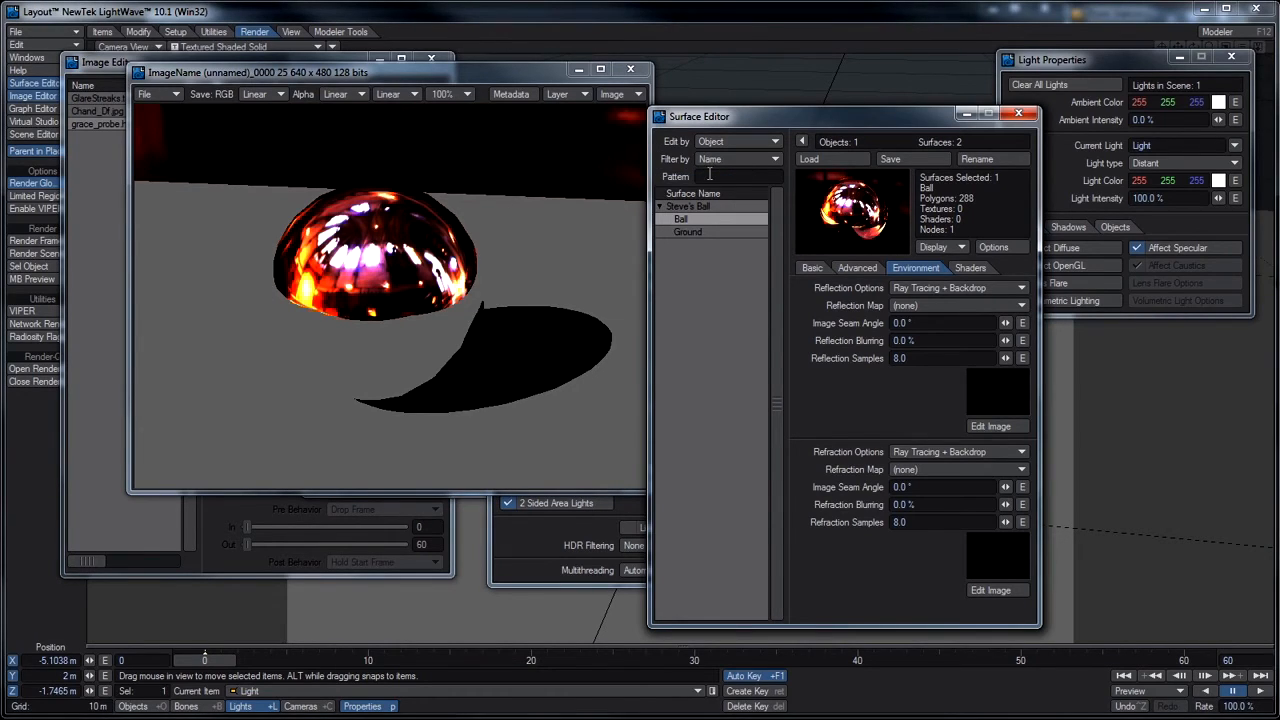
click(697, 232)
click(814, 267)
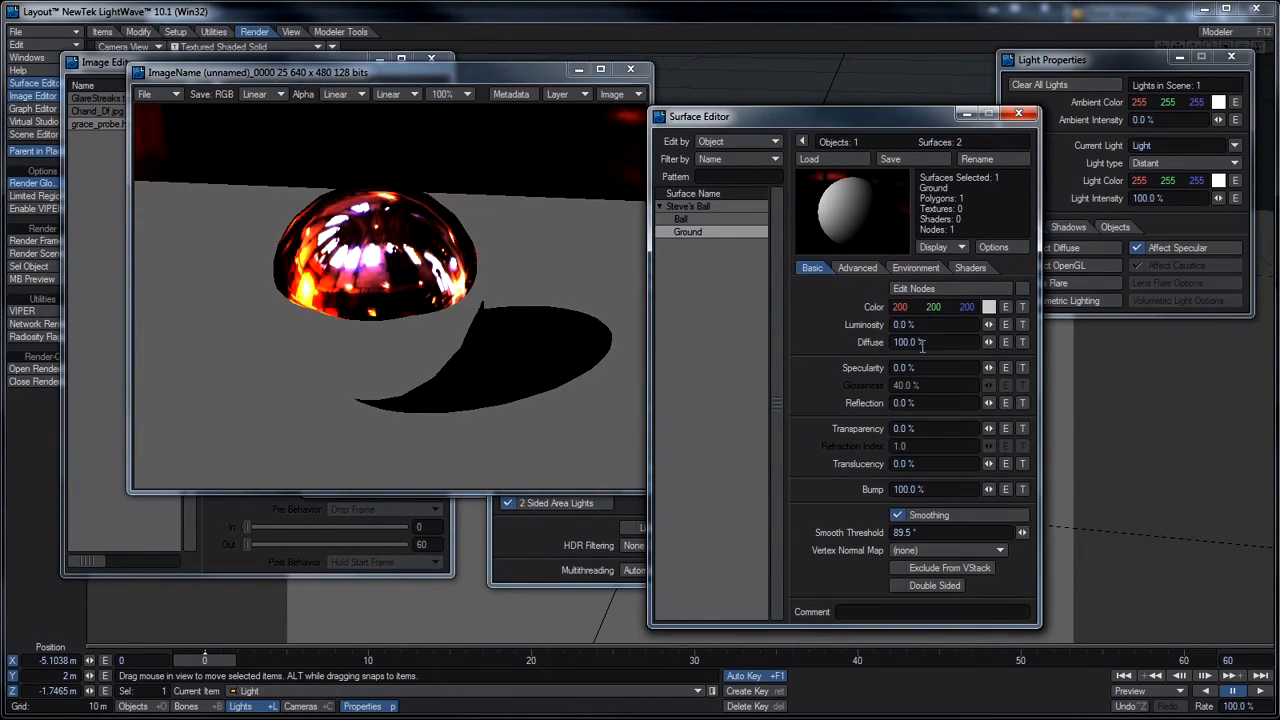
drag(917, 404, 704, 424)
text(10)
key(Tab)
click(908, 341)
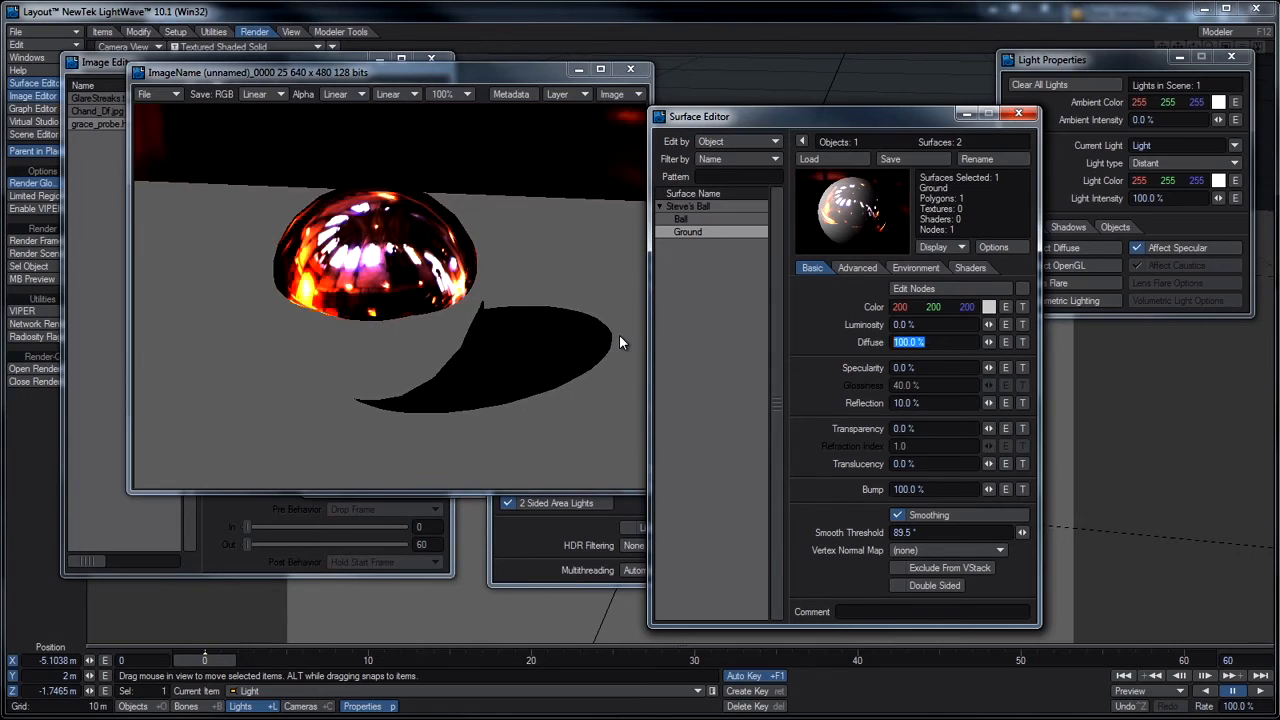
text(90)
key(Tab)
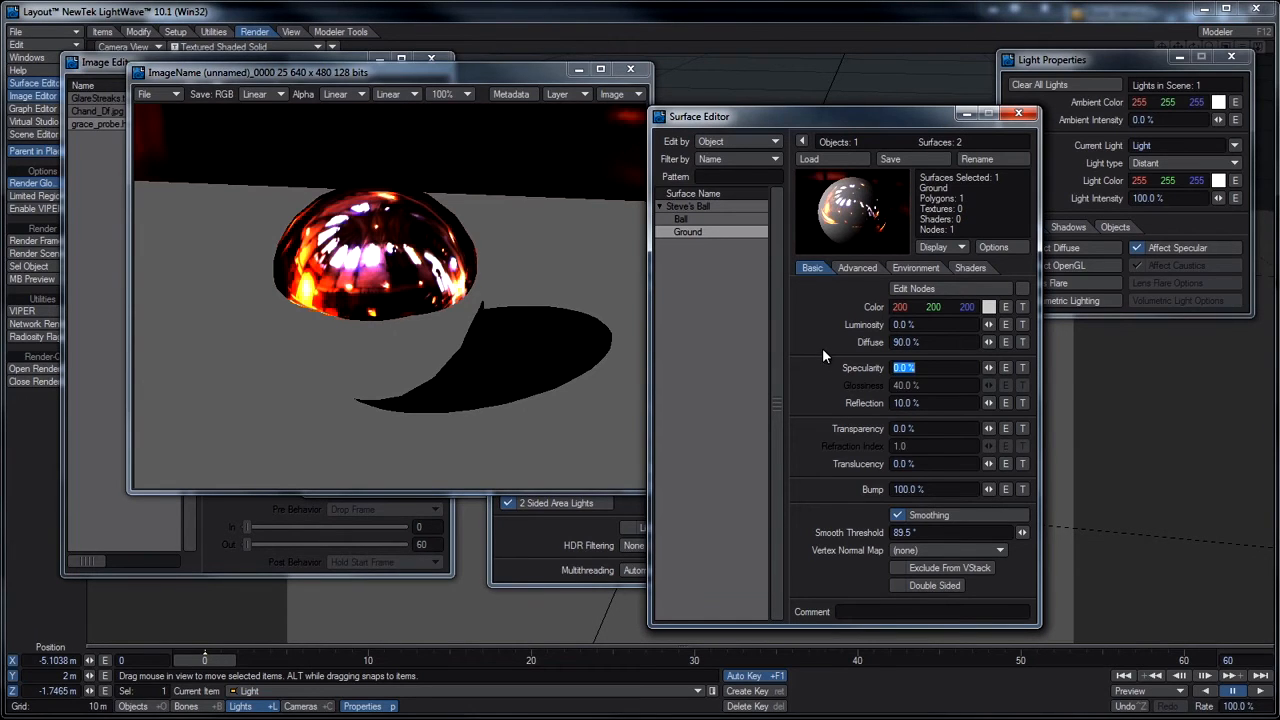
key(F9)
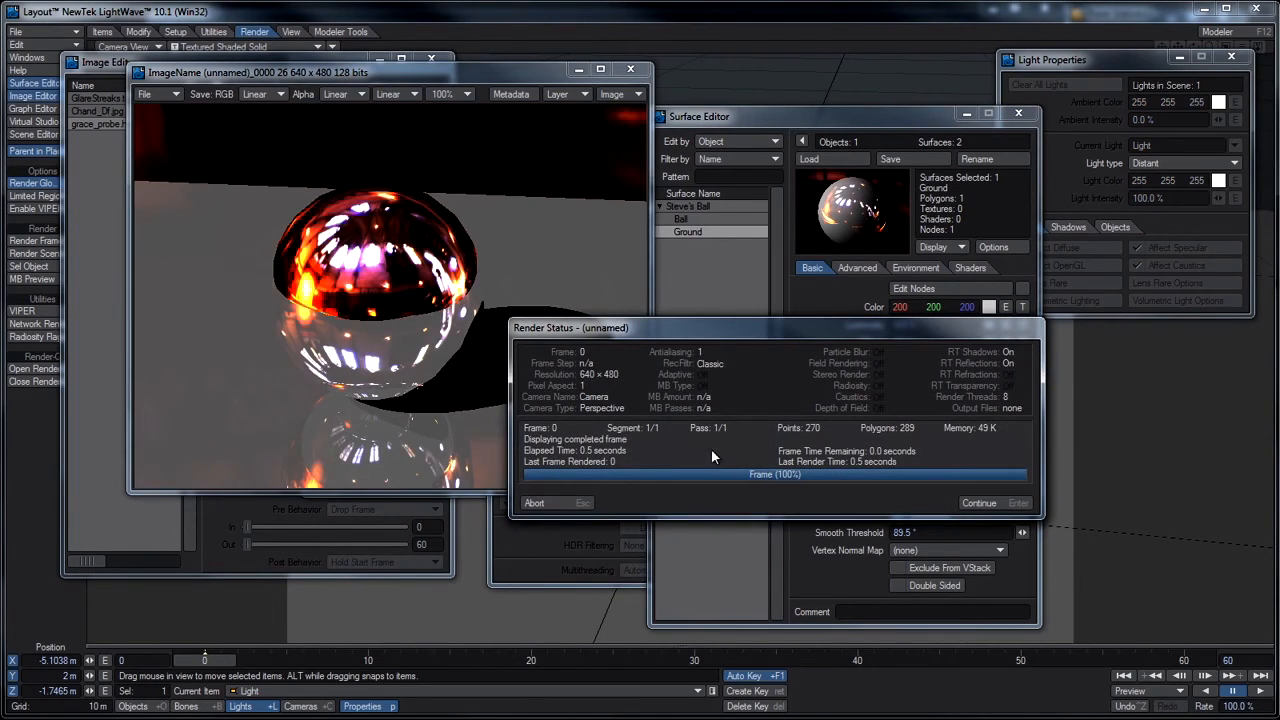
click(565, 503)
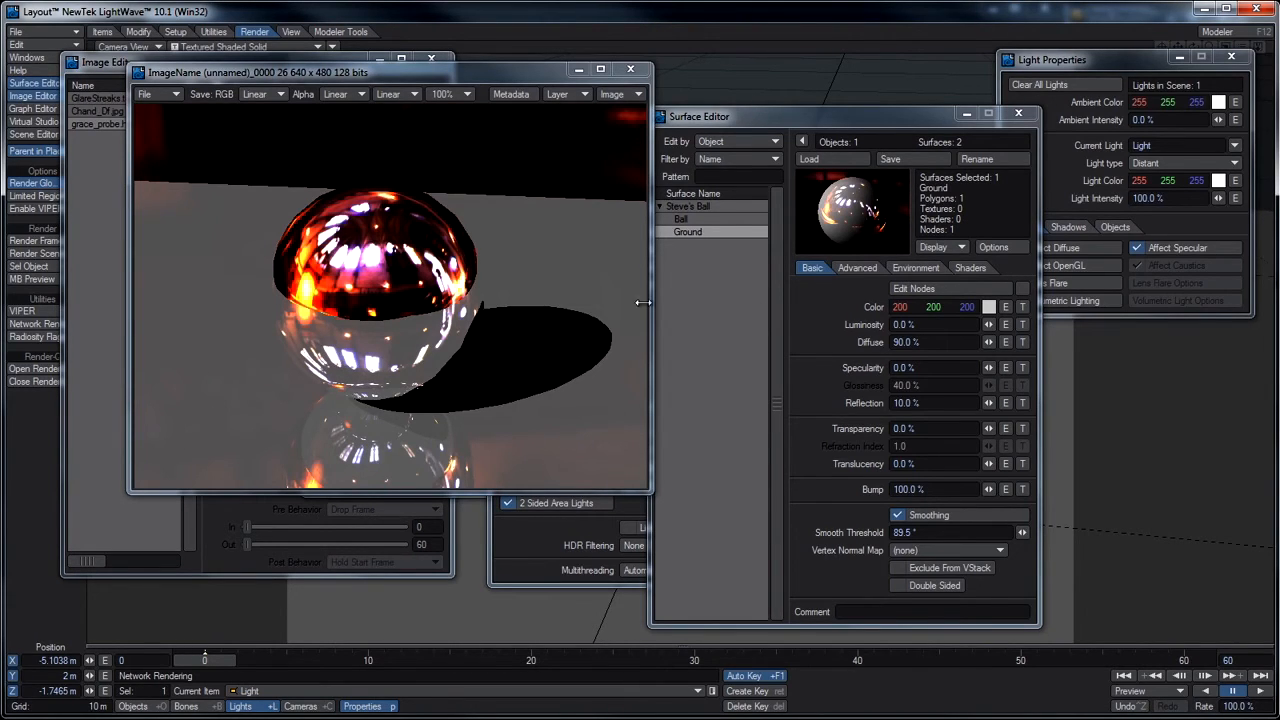
- Set the Ball surface's reflection options to Backdrop Only and render the frame with the Surface Editor moved clear of the render settings
click(701, 219)
click(916, 268)
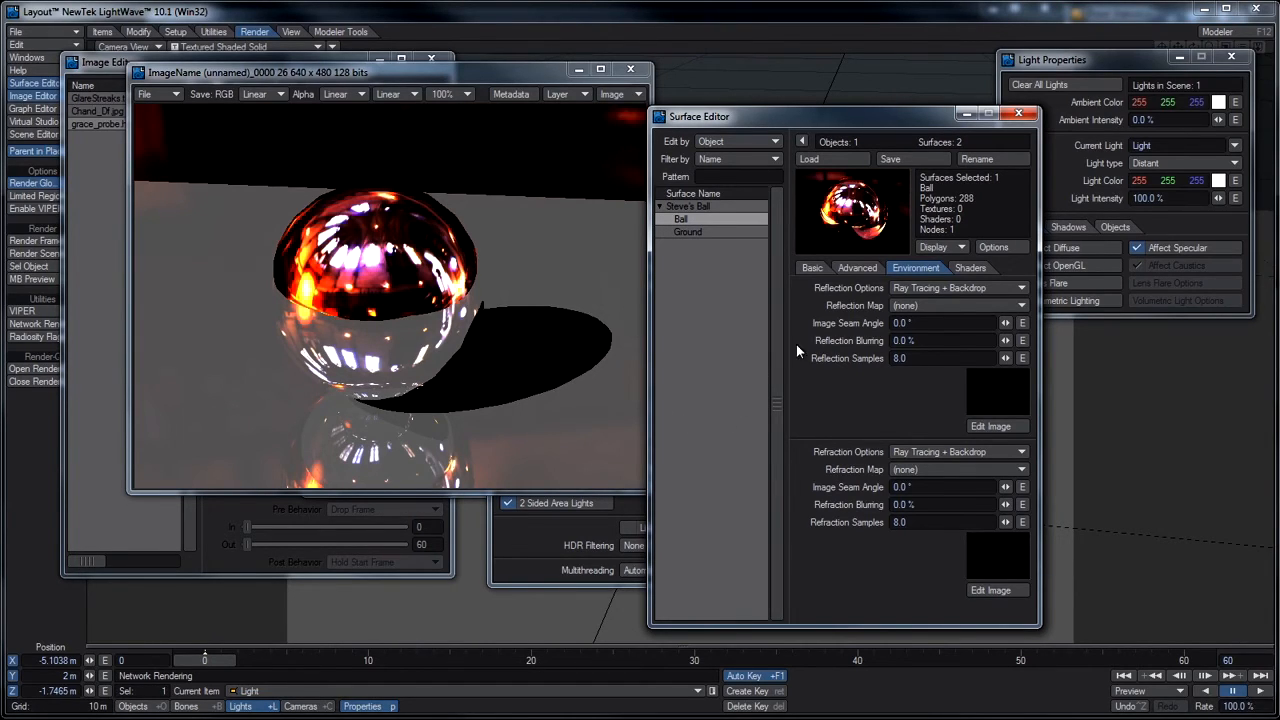
click(945, 287)
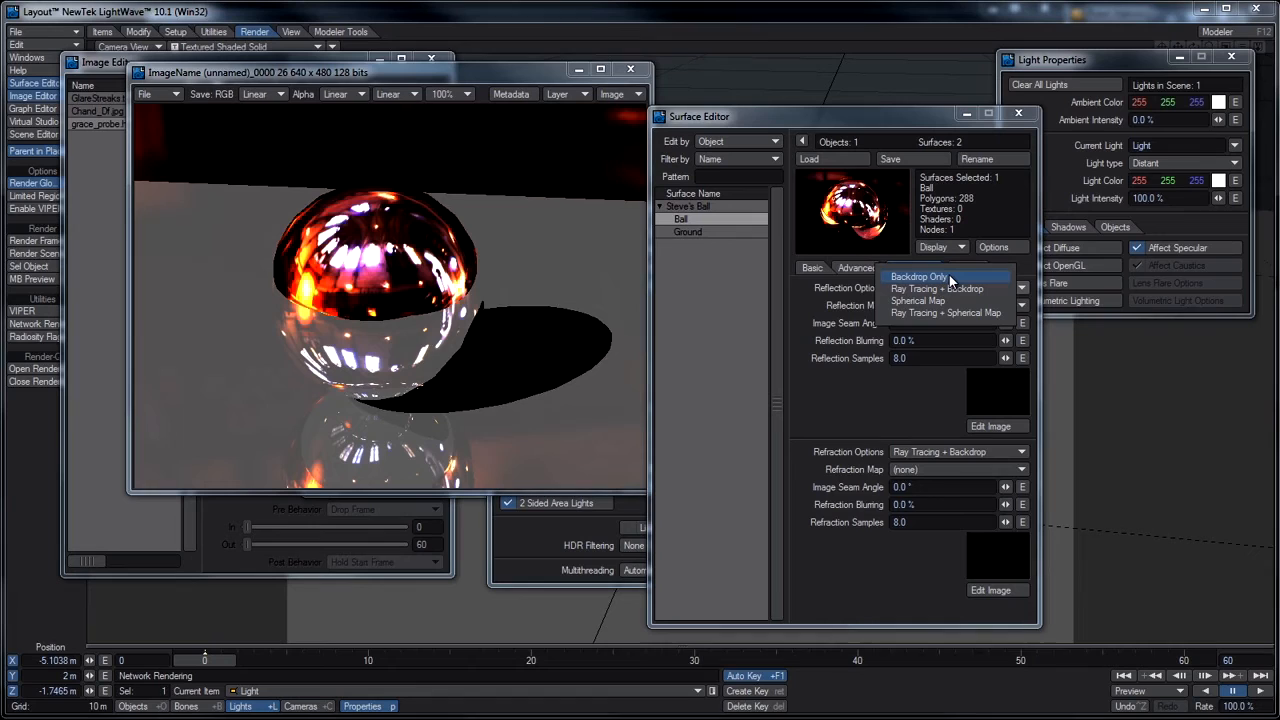
click(950, 279)
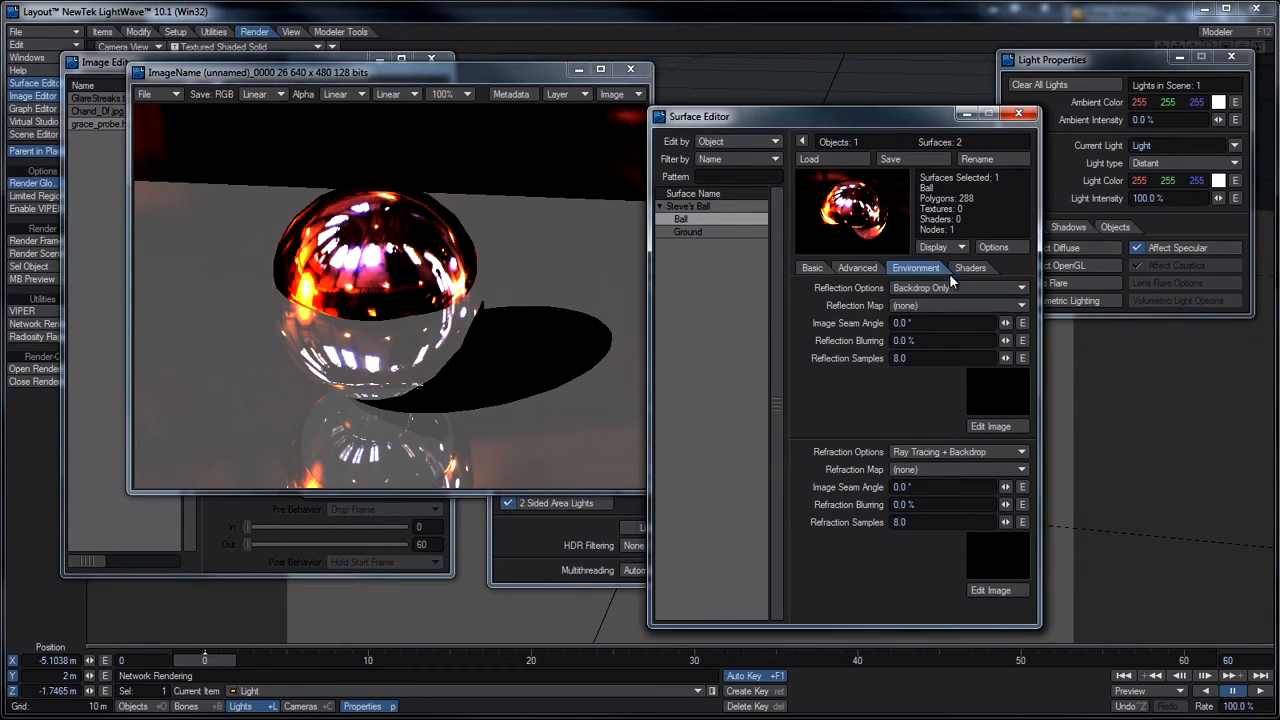
click(526, 519)
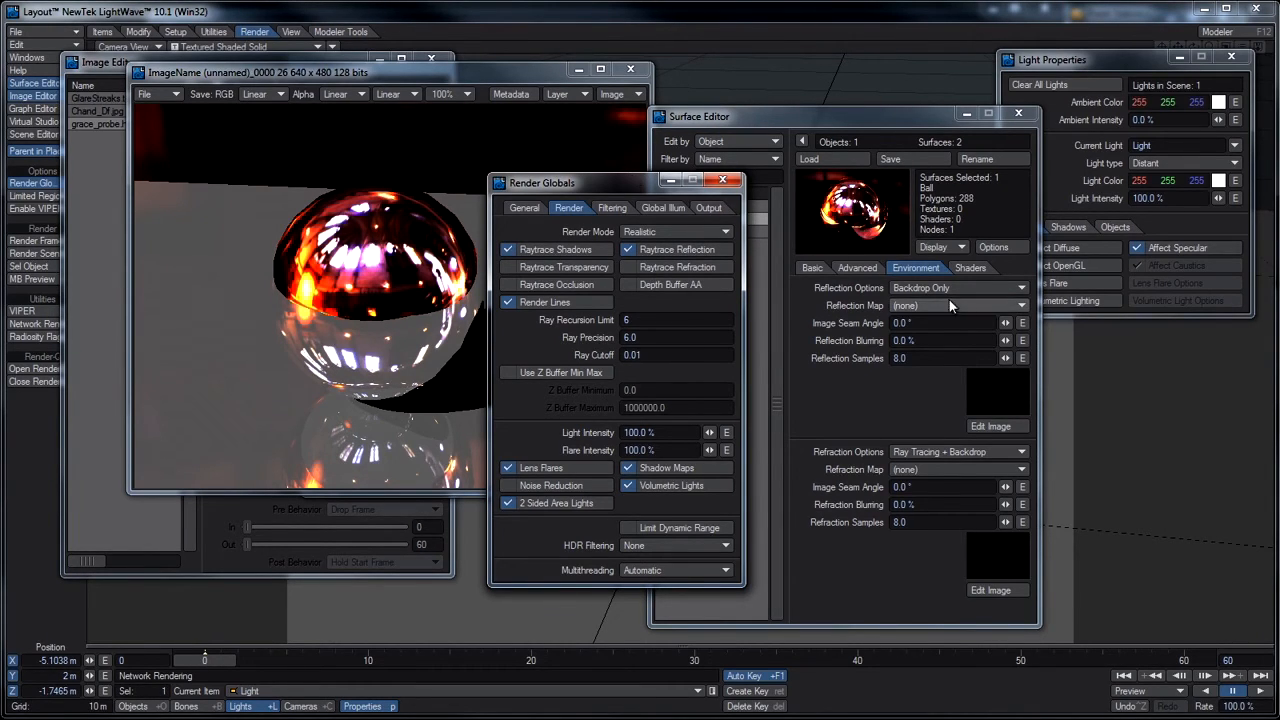
drag(845, 120, 993, 131)
key(F9)
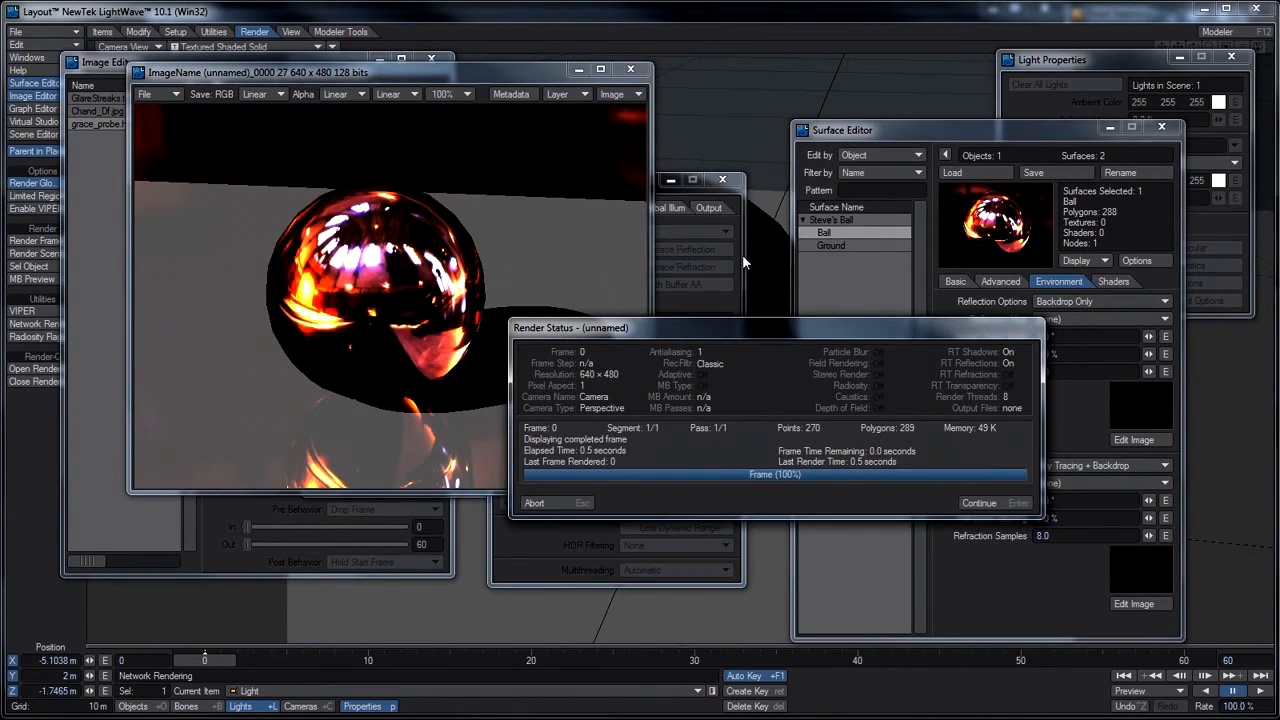
click(534, 502)
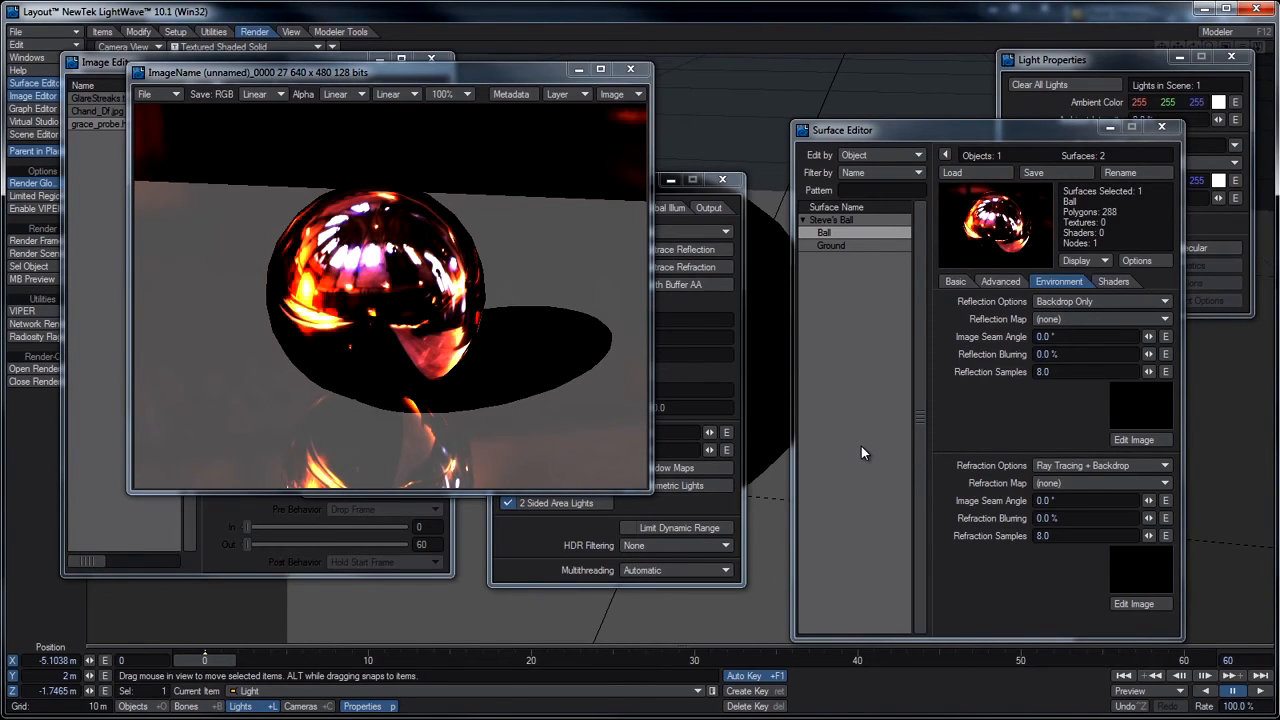
- Change the Ball surface's reflection options to Spherical Map
click(1066, 301)
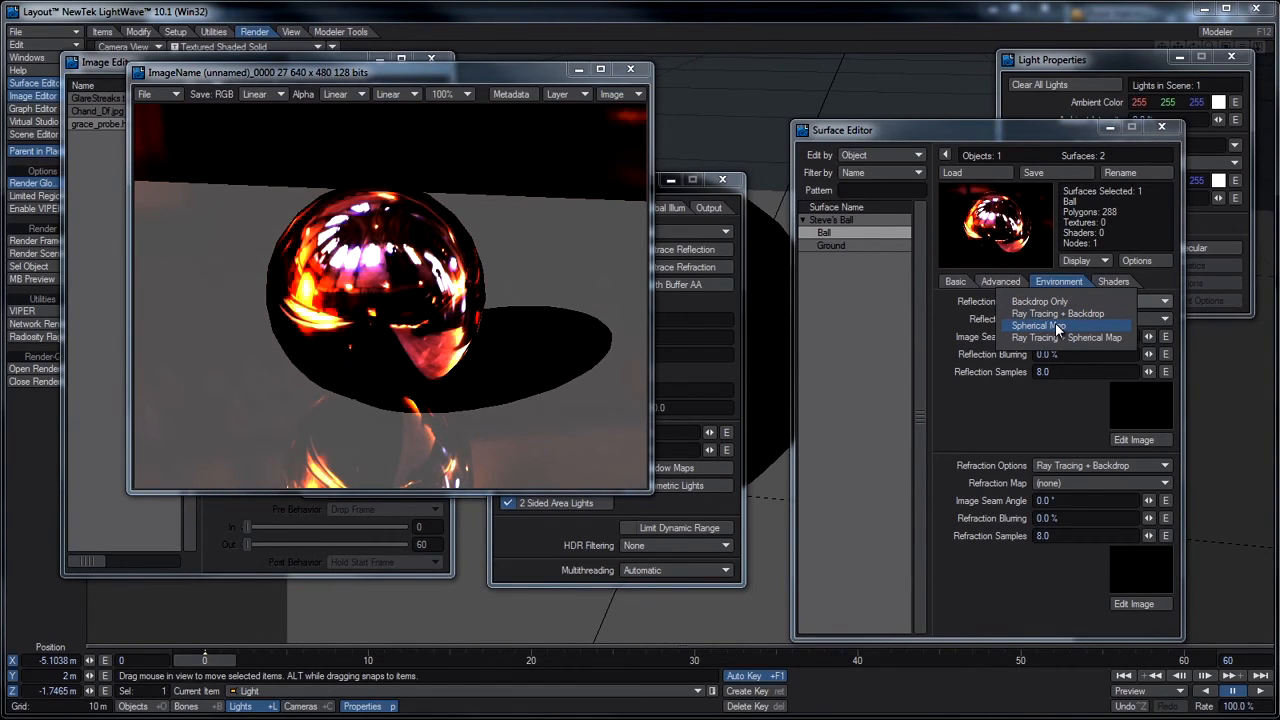
click(1057, 328)
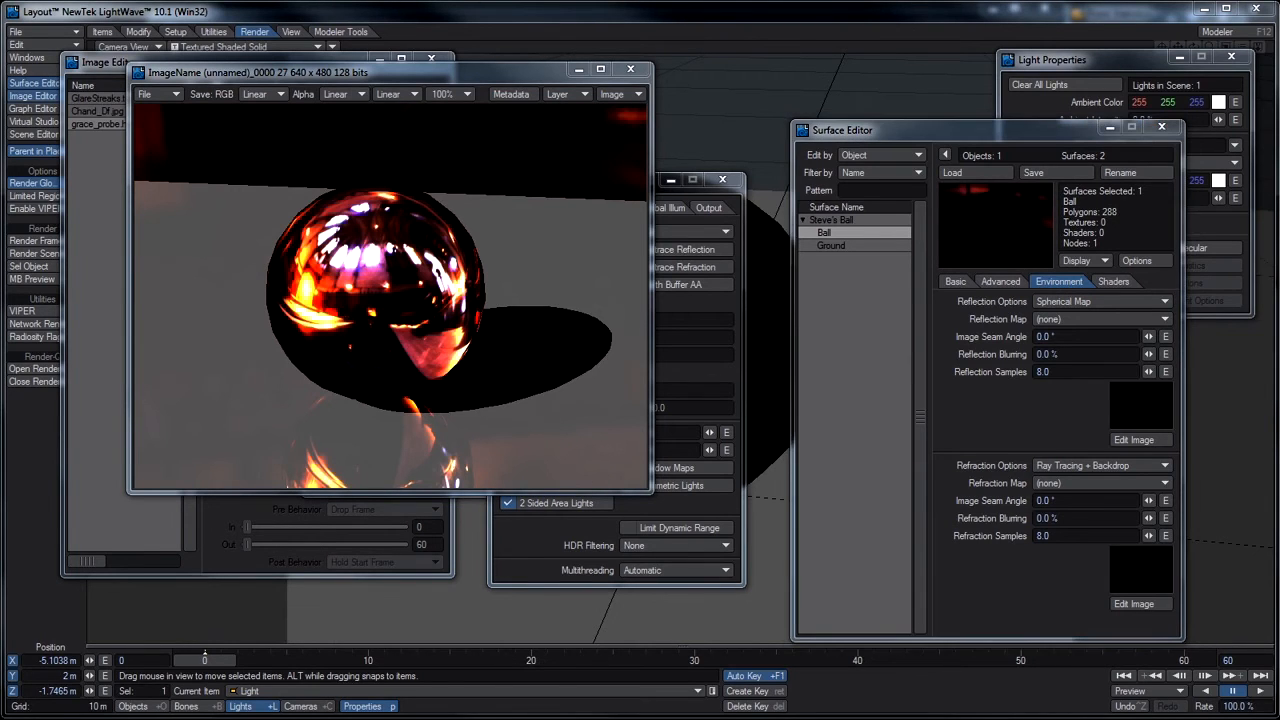
- Switch to the web browser, go to google.com and run an image search for "spherical map"
key(alt+Tab)
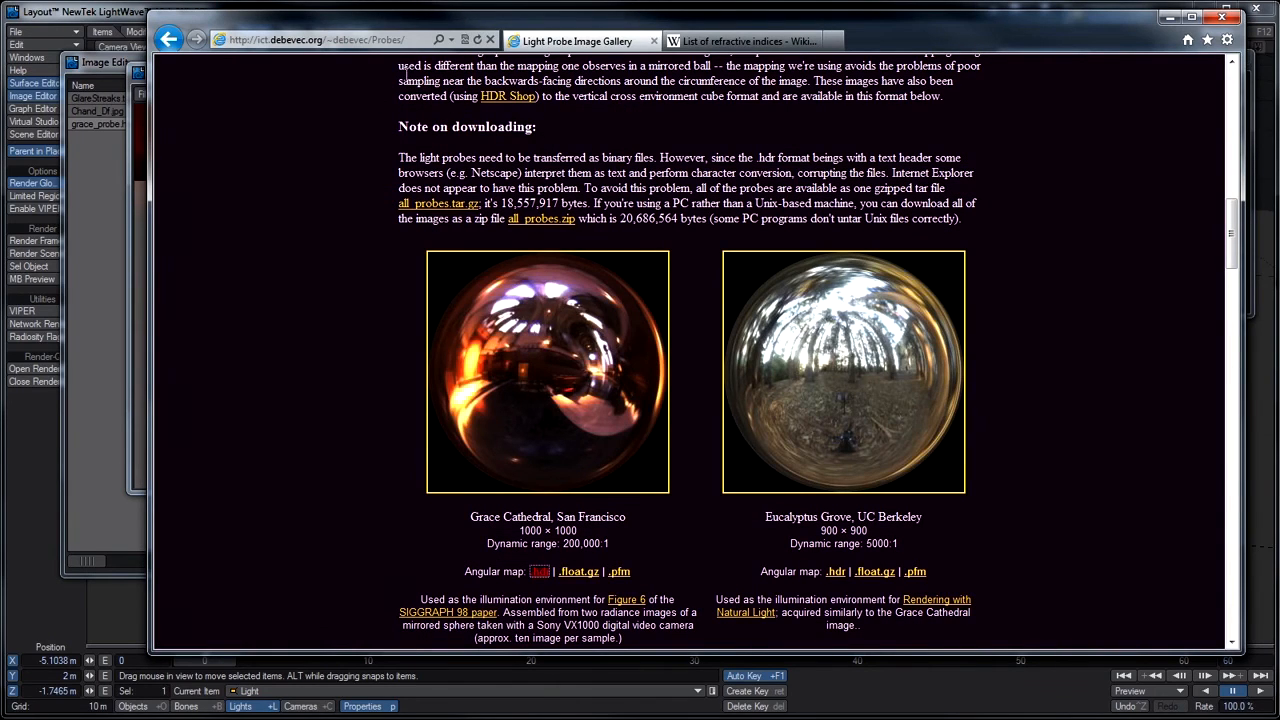
click(367, 41)
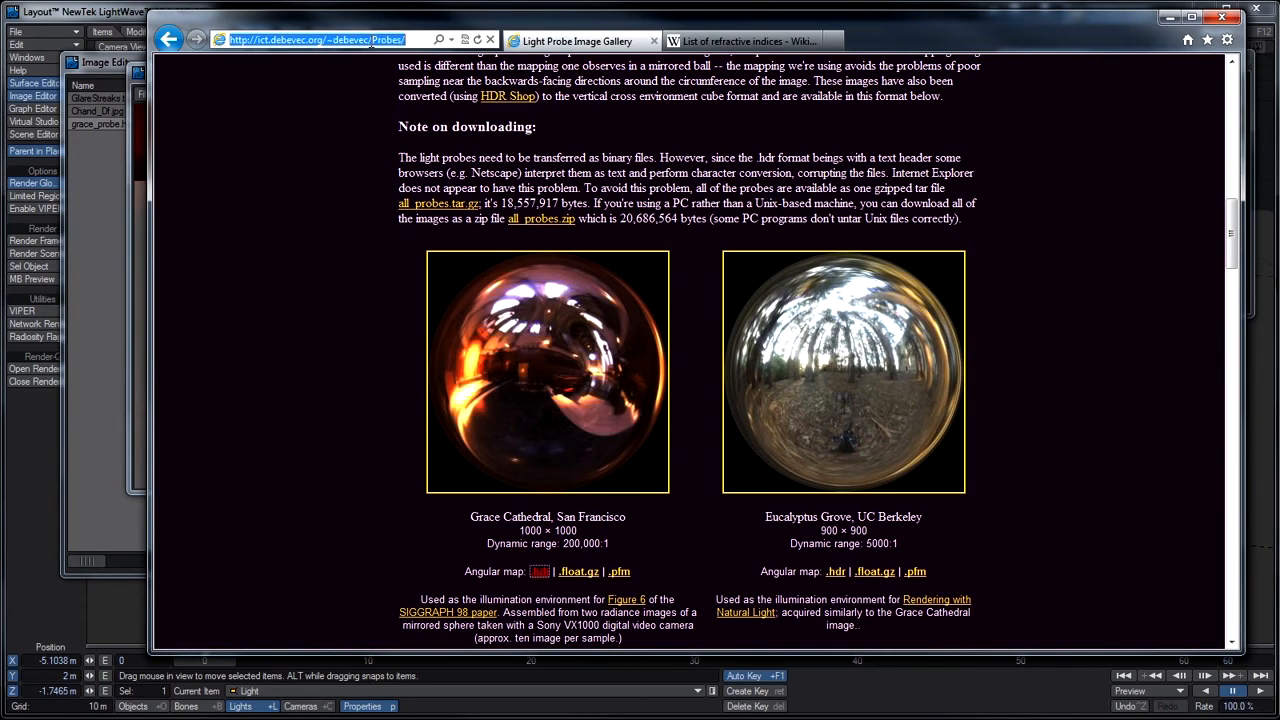
text(google.com/)
key(Return)
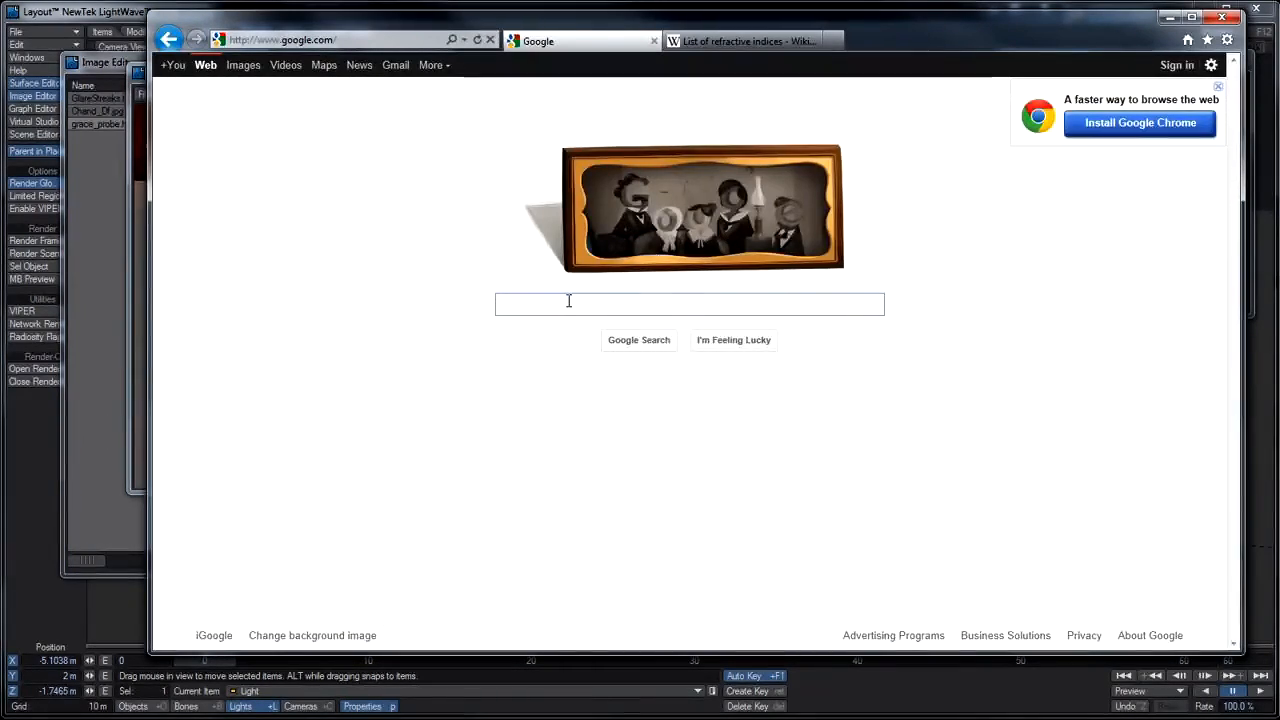
text(spherical map)
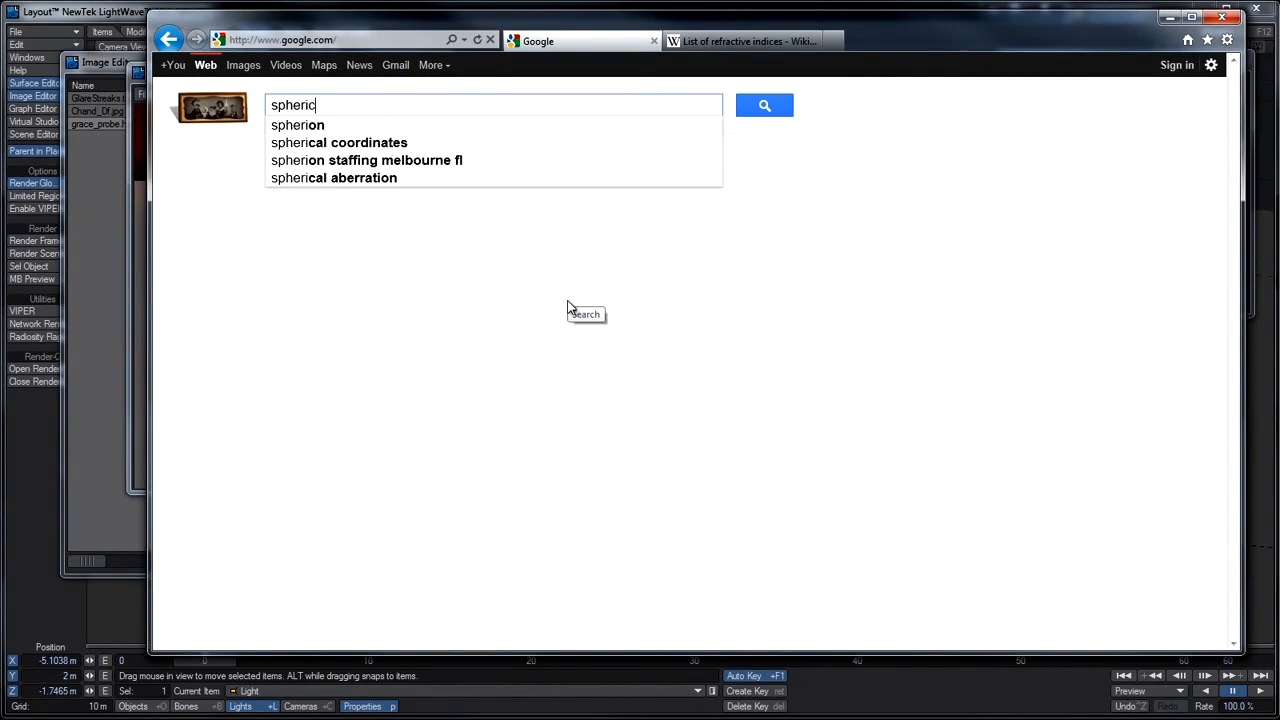
key(Return)
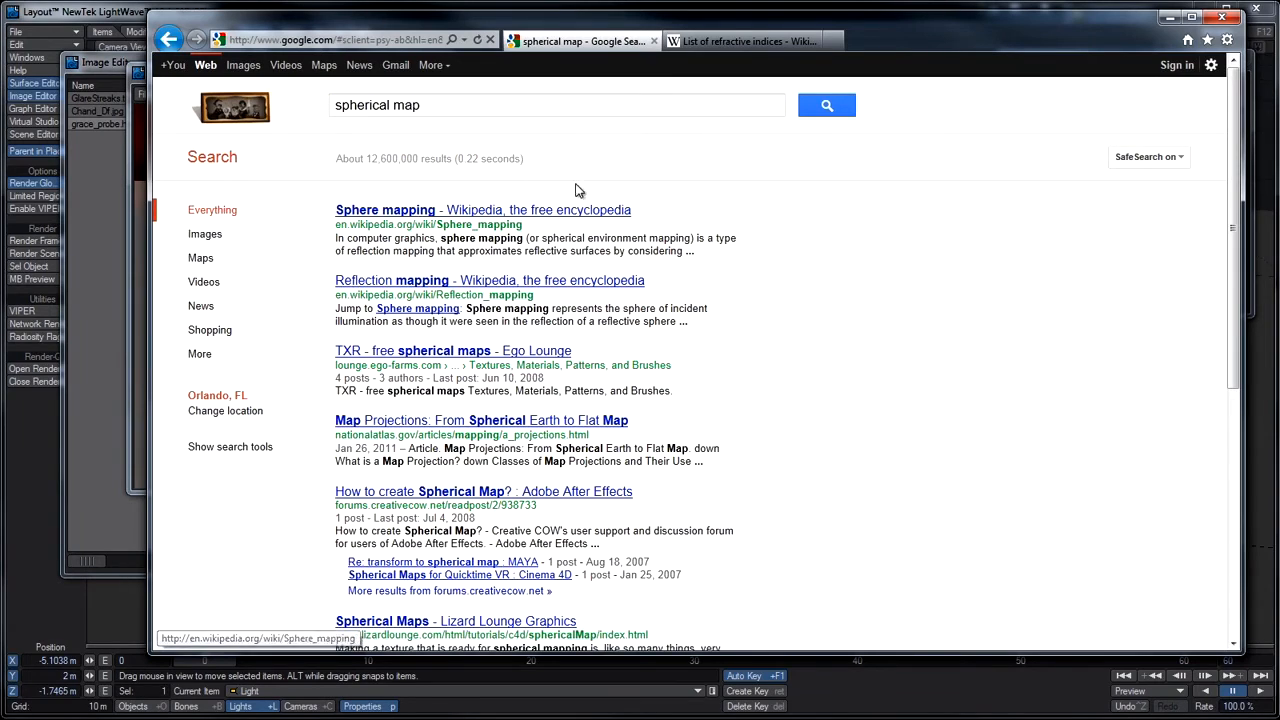
click(207, 236)
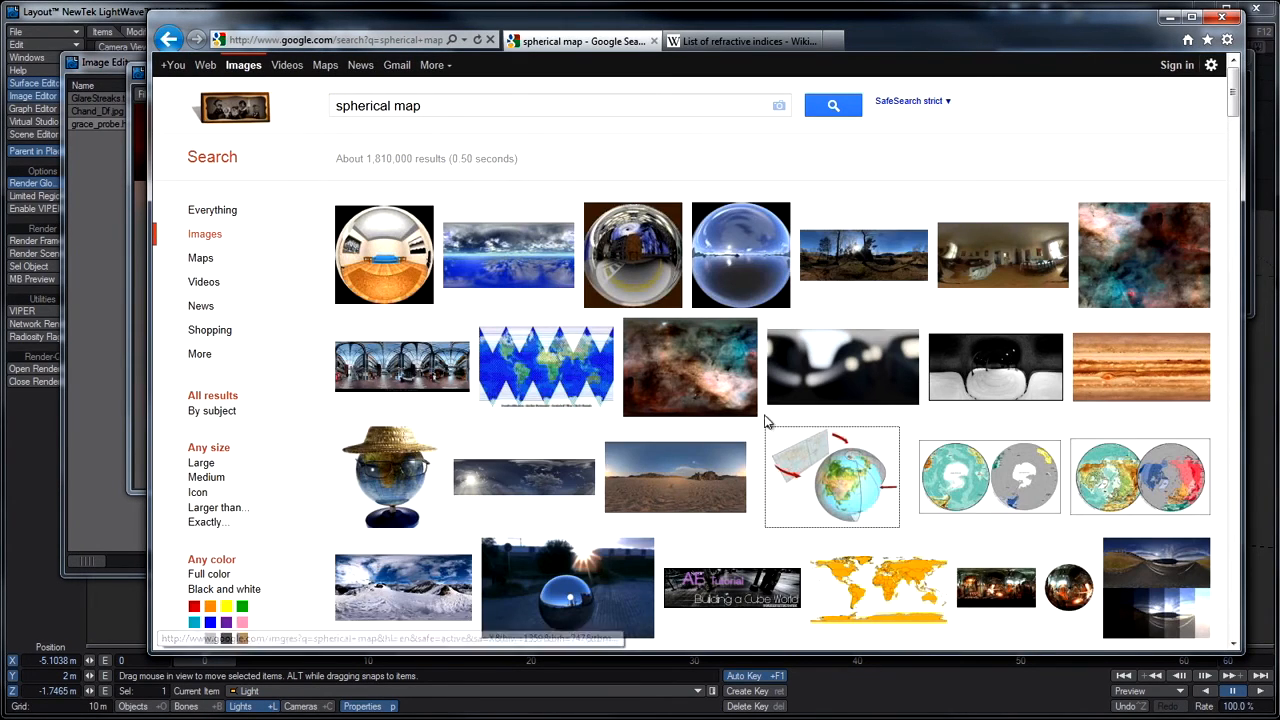
mouse_move(547, 484)
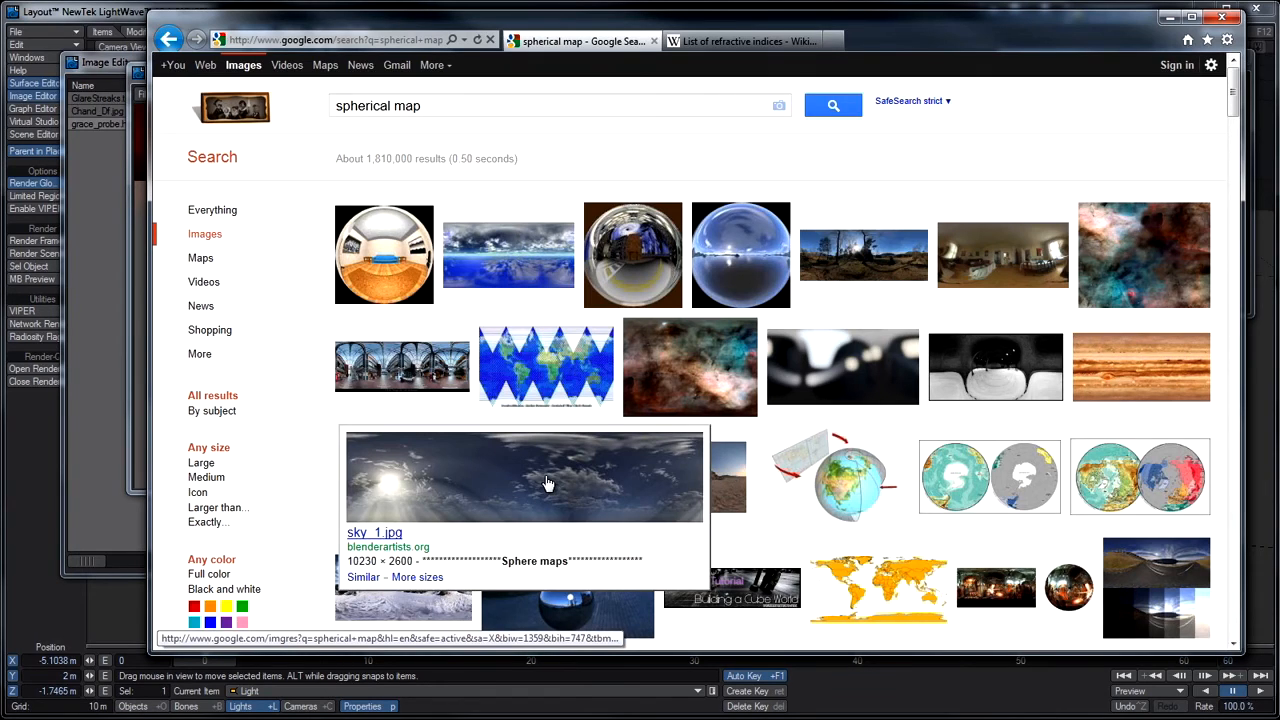
- Open the room panorama from the image results and save it to the Desktop as a JPEG named "spherical map"
click(1043, 252)
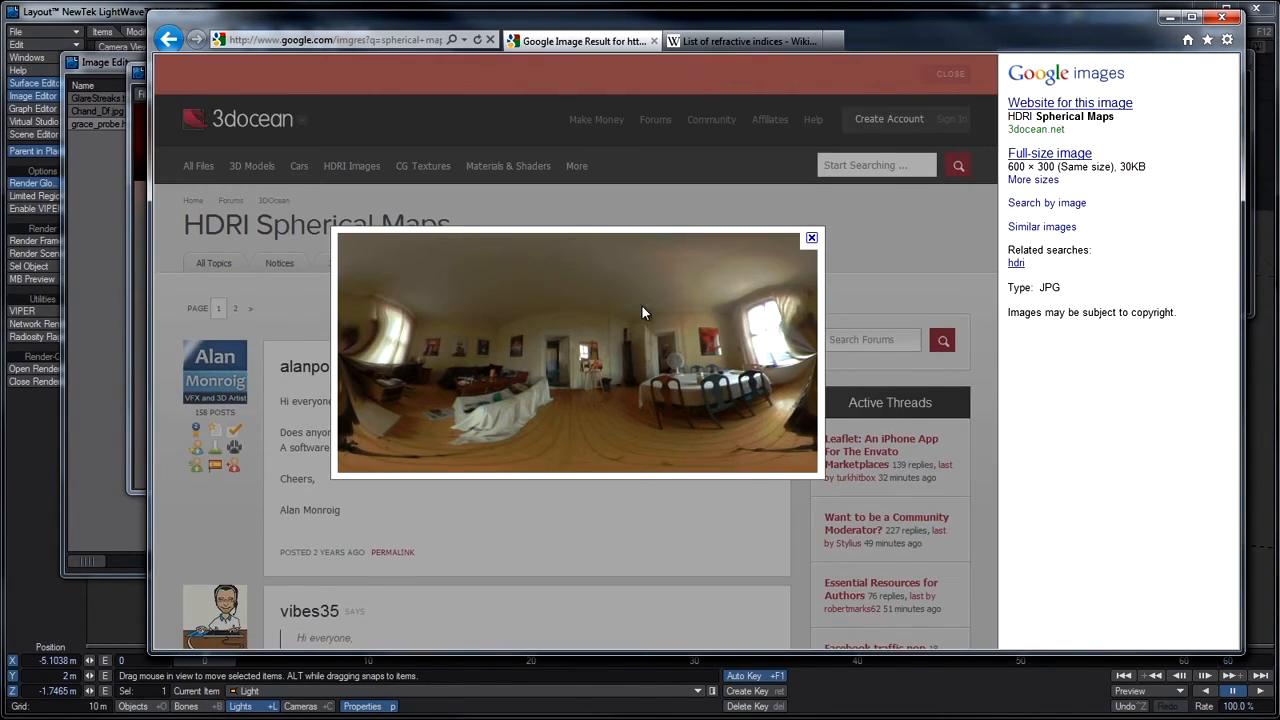
right_click(641, 308)
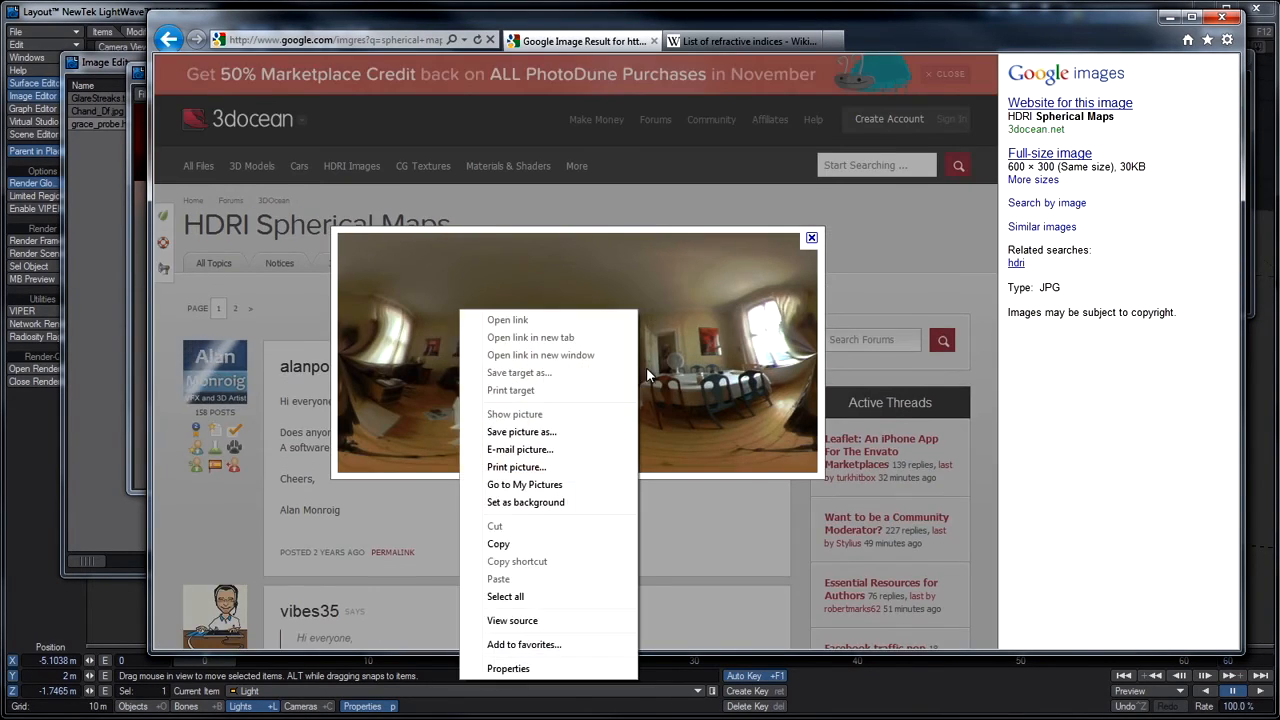
click(521, 432)
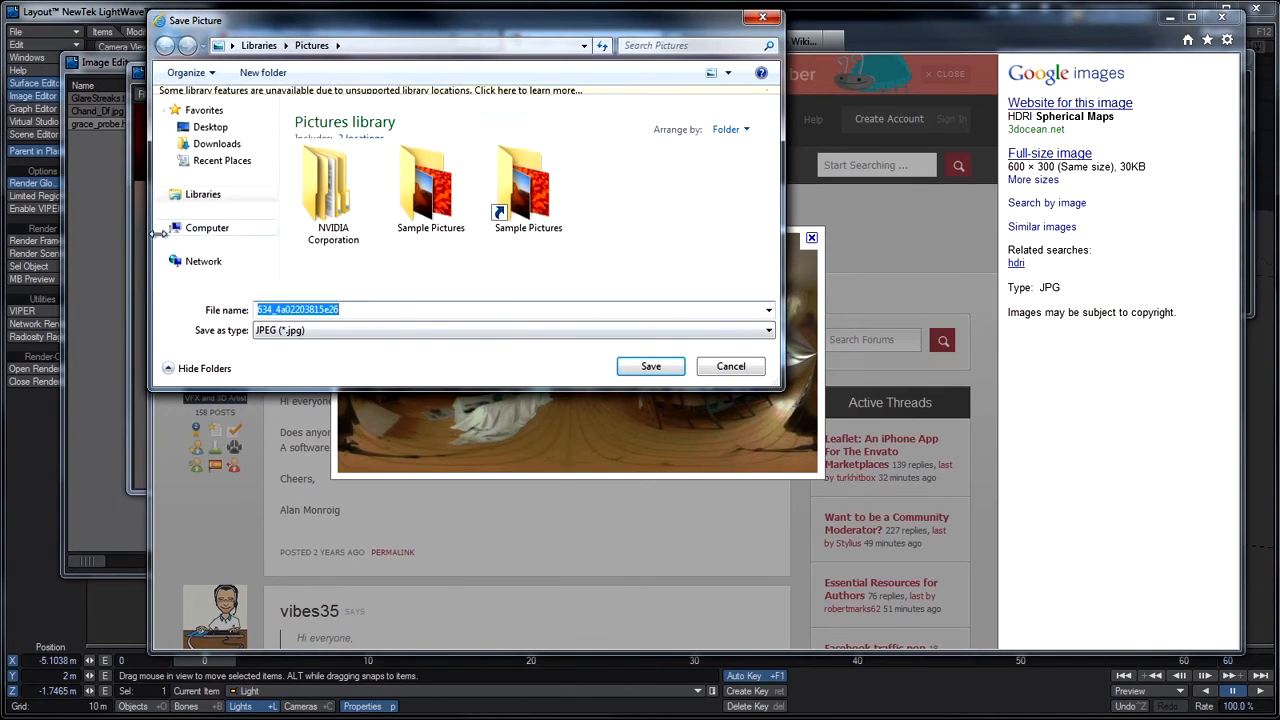
click(194, 148)
double_click(358, 308)
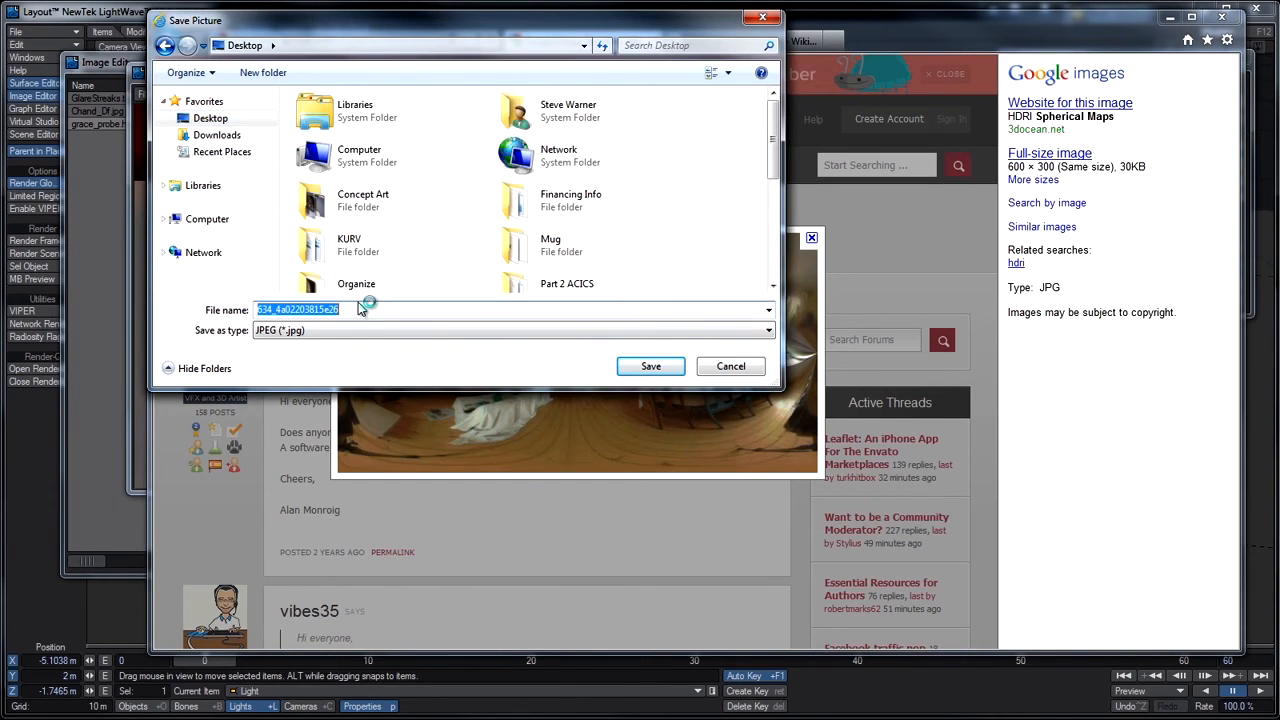
text(spherical map)
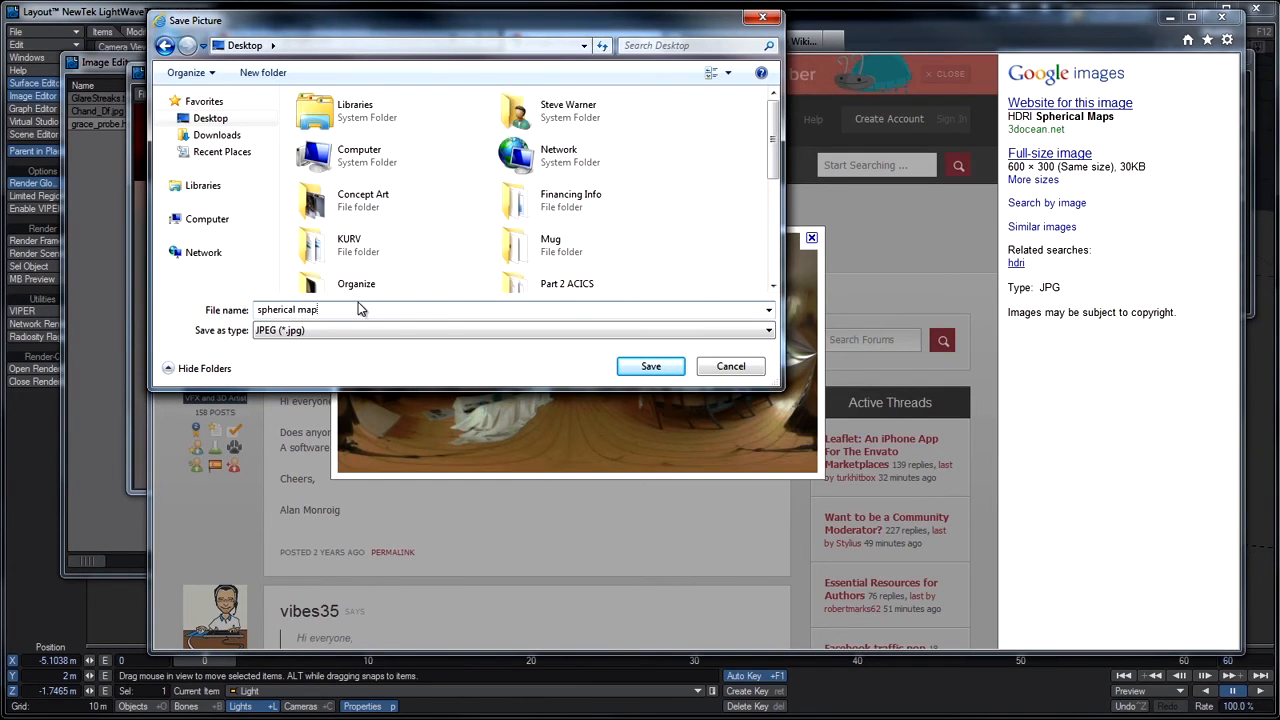
key(Return)
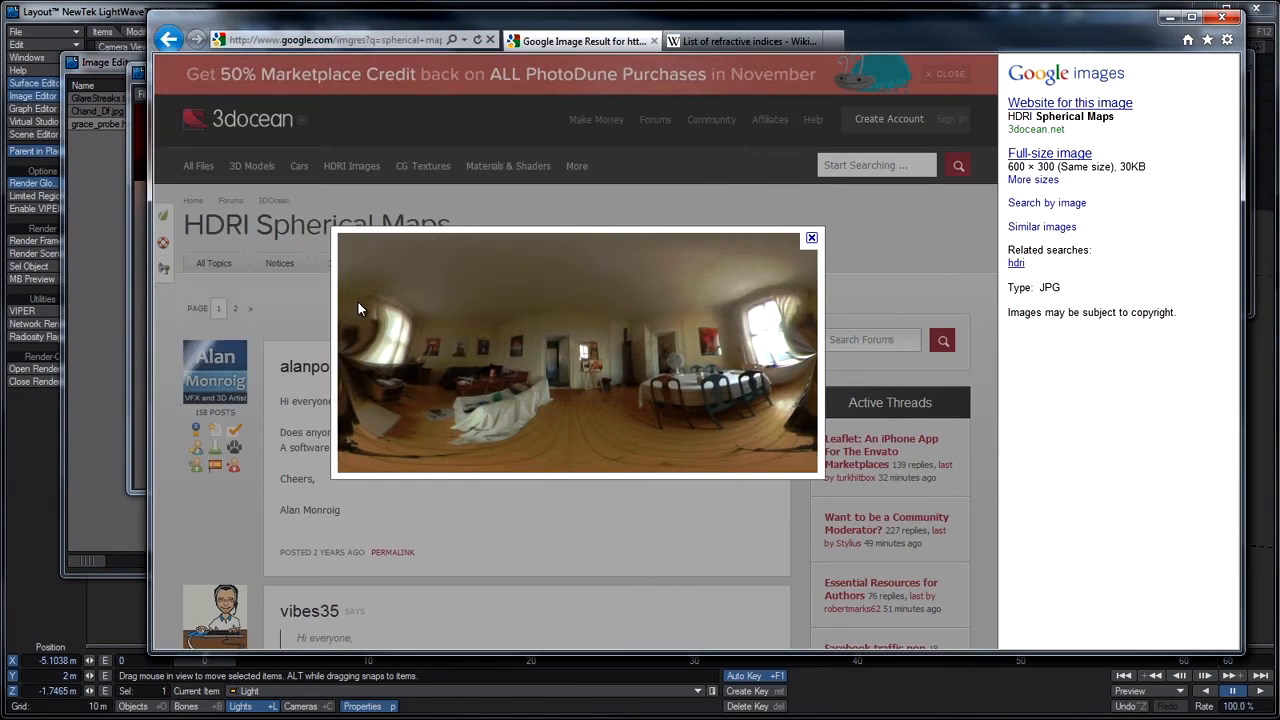
click(812, 241)
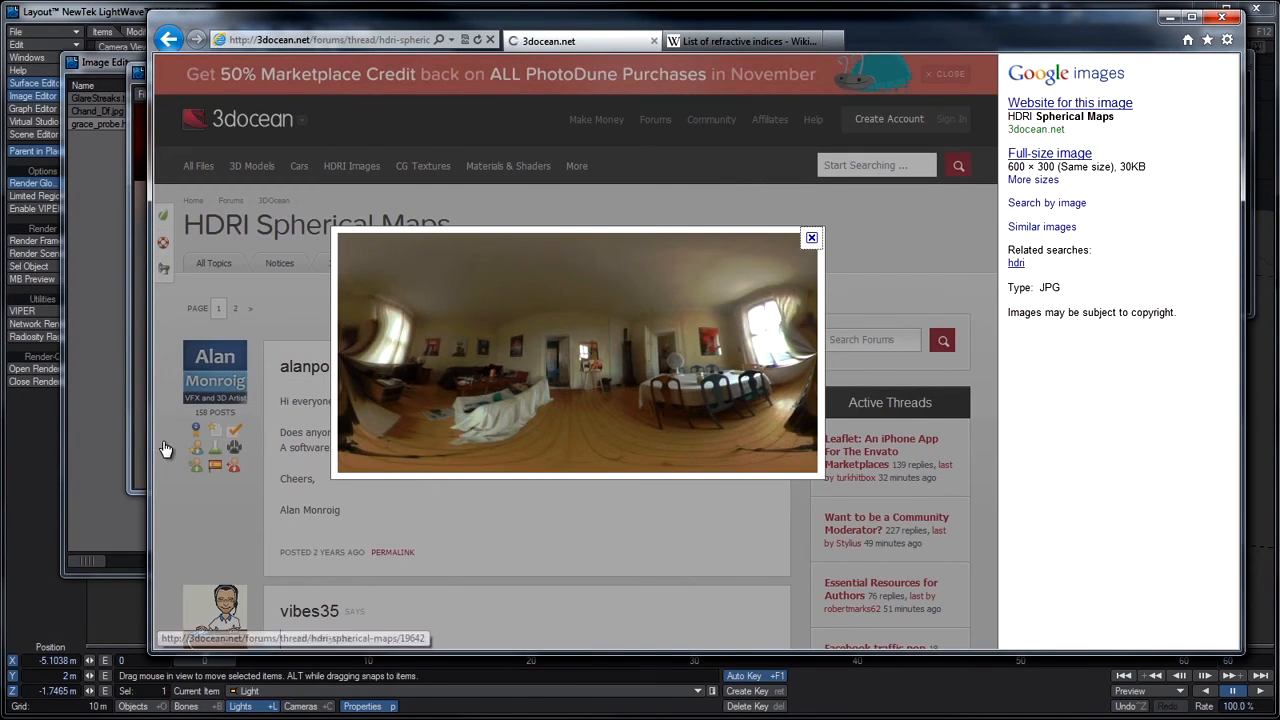
- Switch back to LightWave, load the "spherical map" JPEG from the Desktop as the Ball's reflection map and render the frame
click(136, 225)
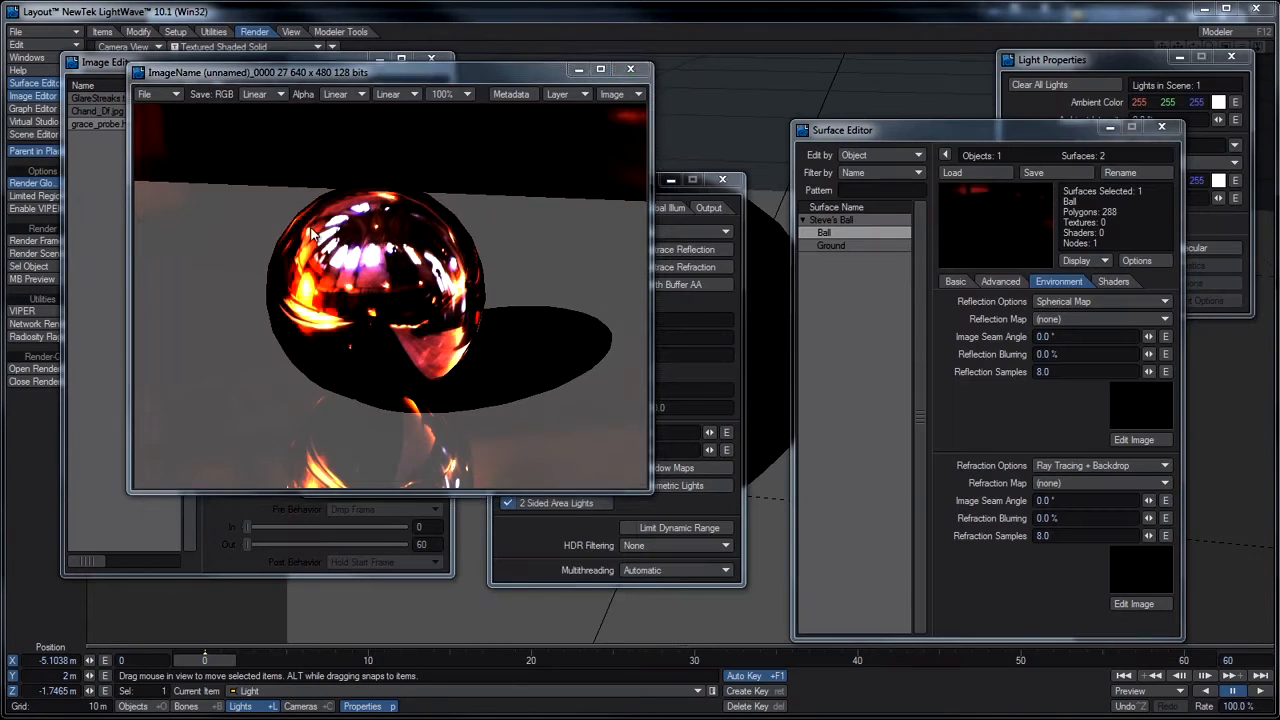
click(1061, 319)
click(1058, 368)
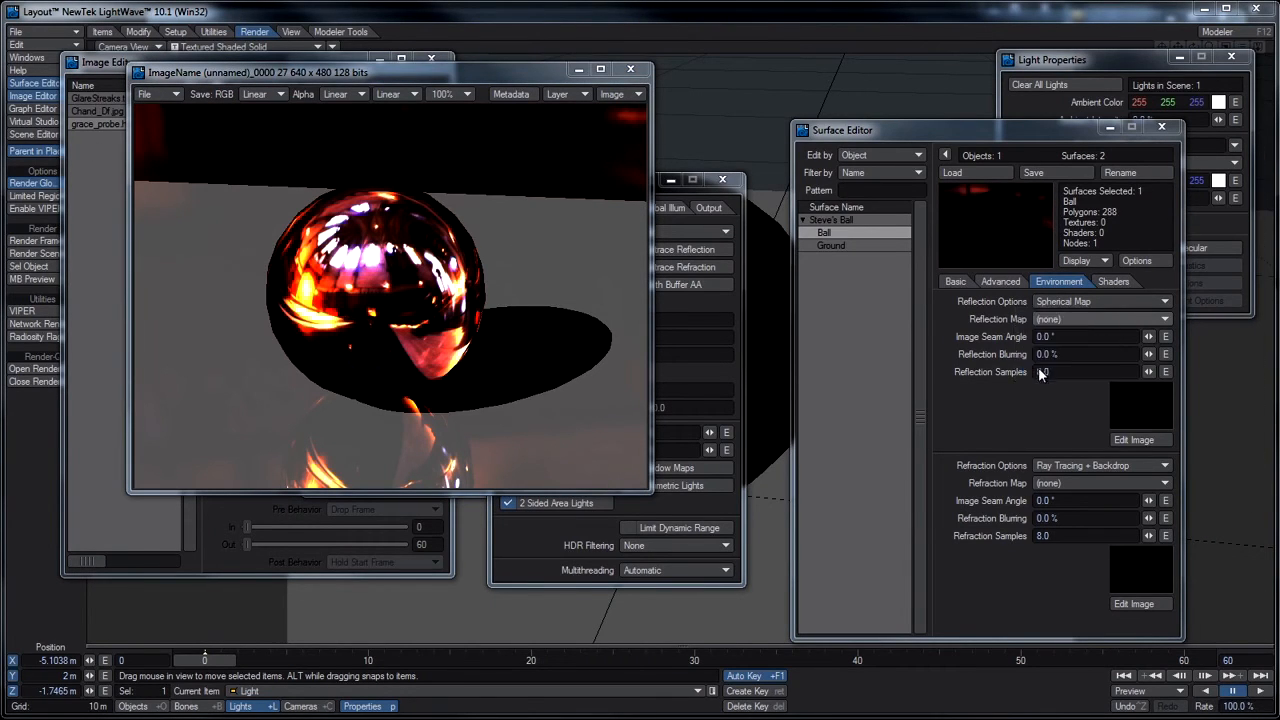
scroll(1268, 270, down, 5)
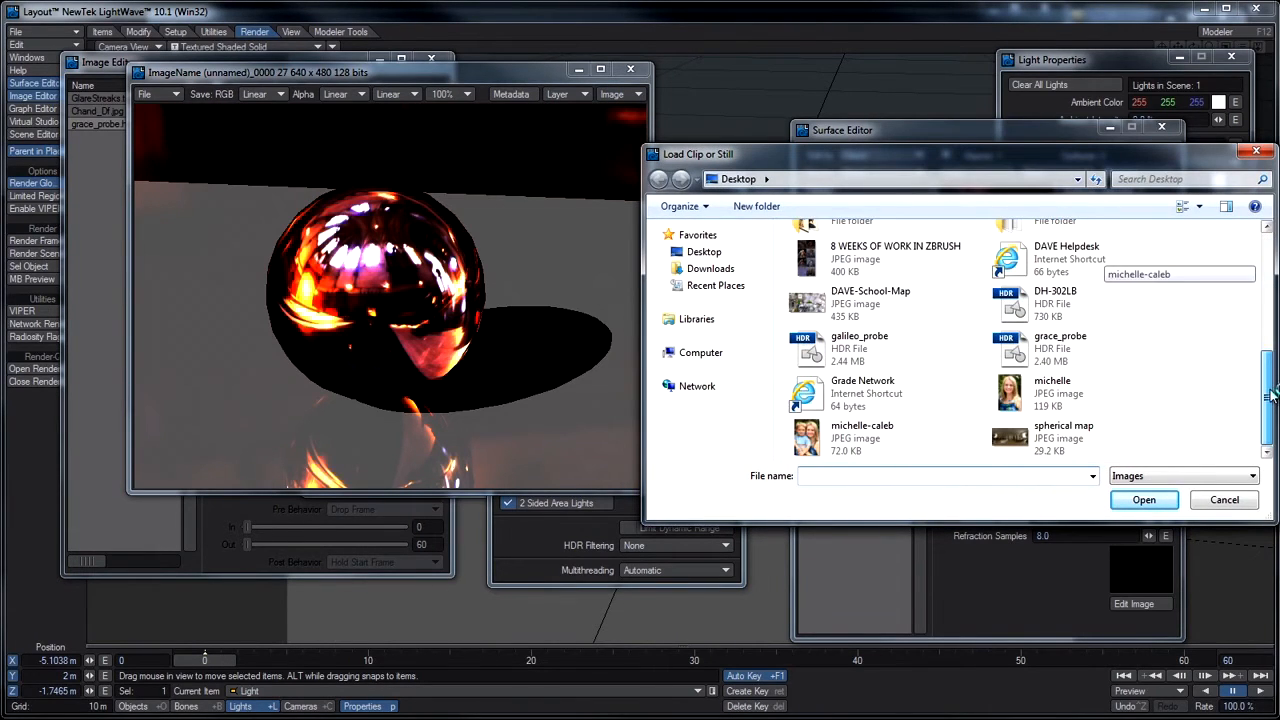
double_click(1040, 440)
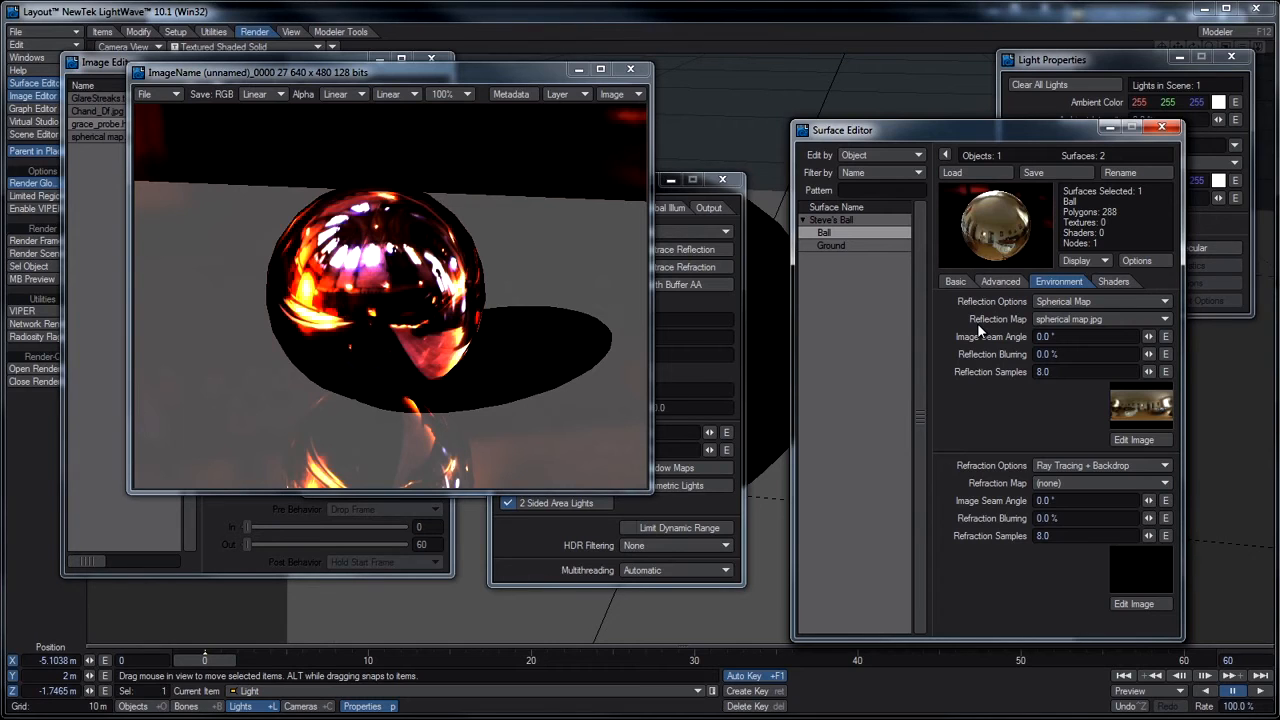
key(F9)
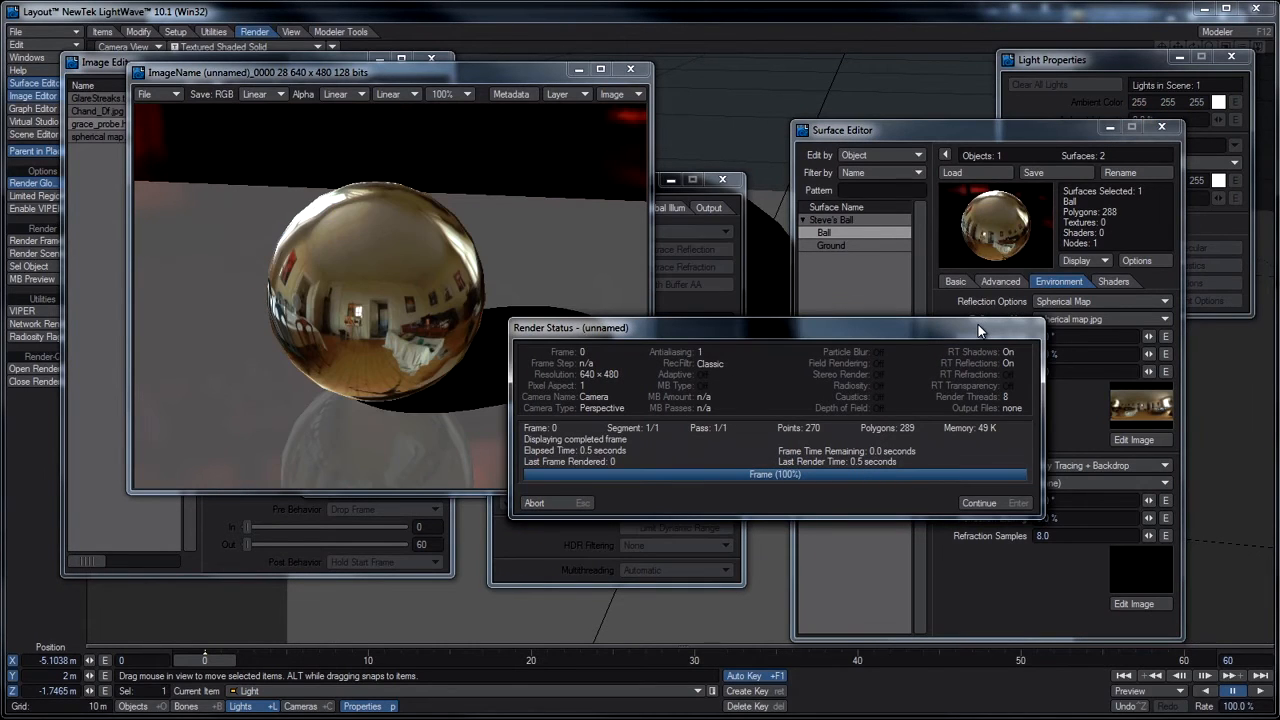
click(540, 503)
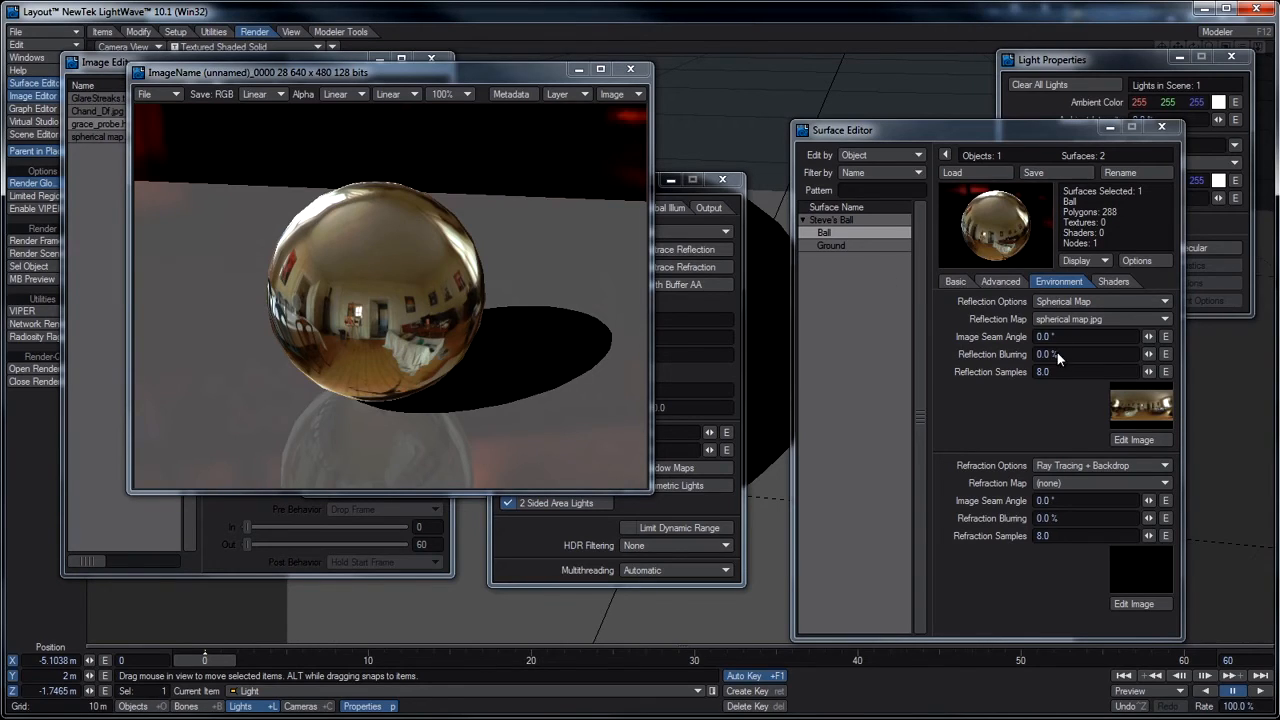
- Change the Ball surface's reflection options to Ray Tracing + Spherical Map and render the frame
click(1070, 299)
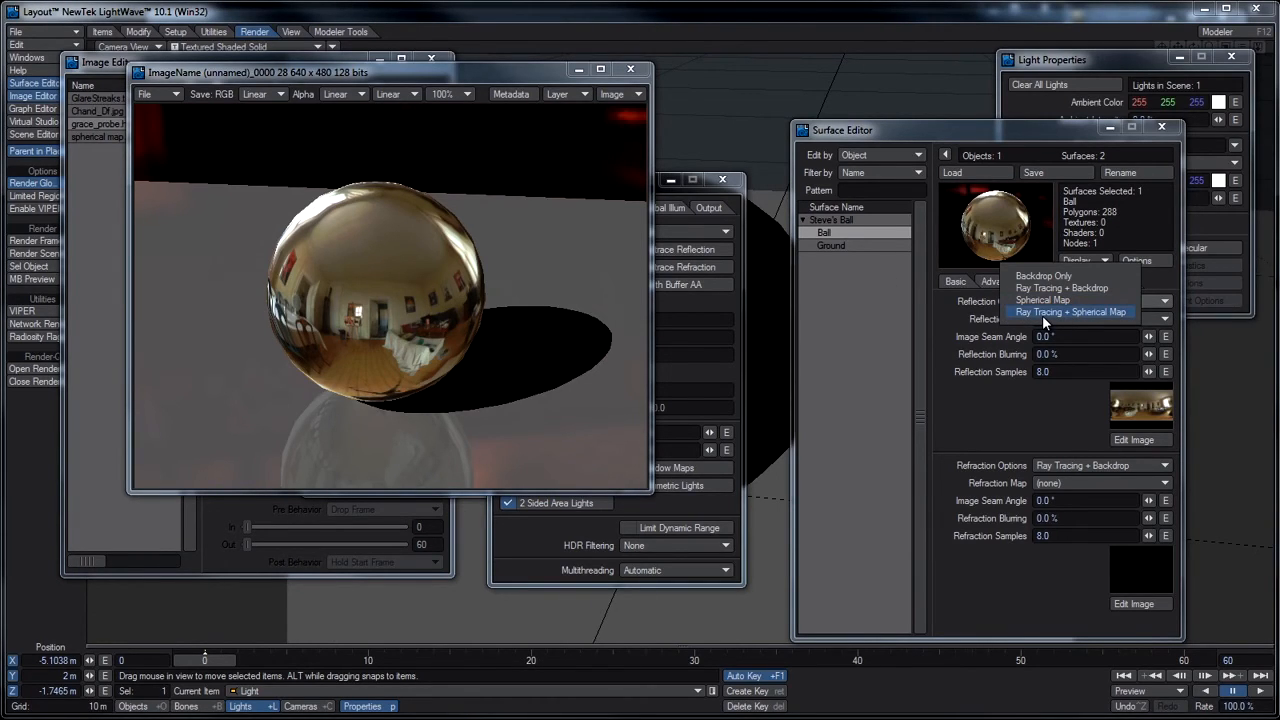
click(1042, 313)
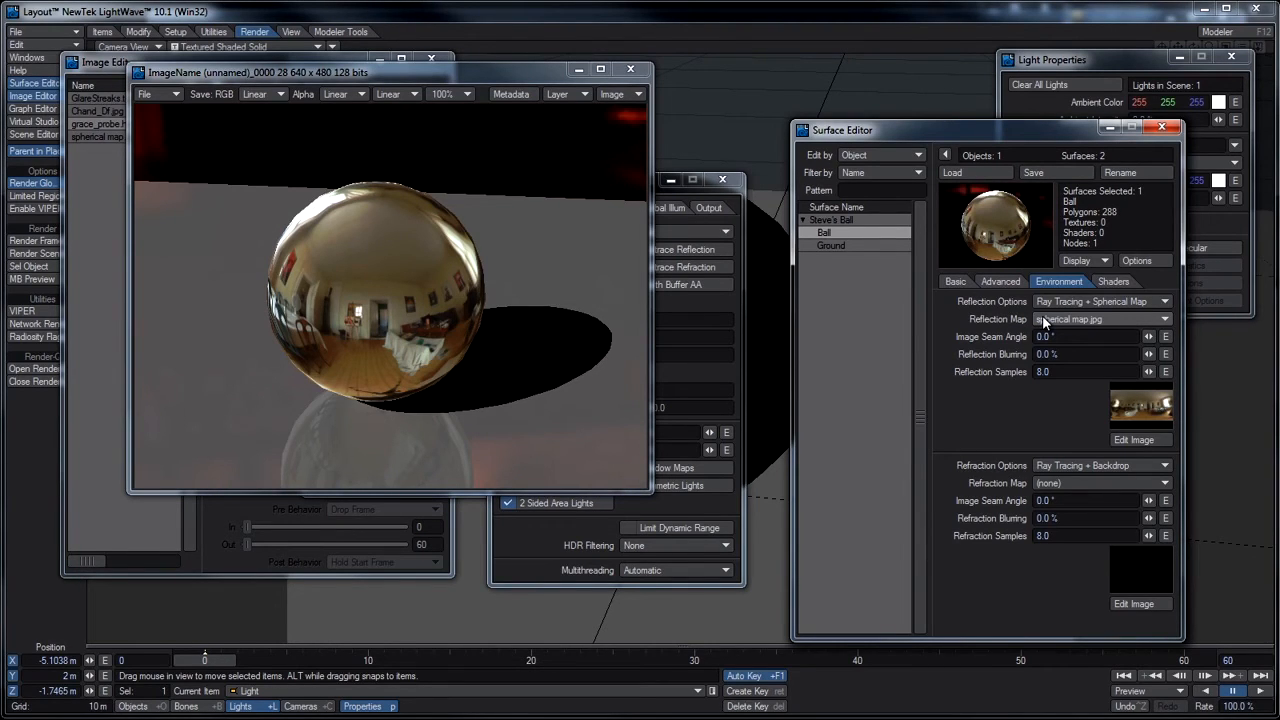
key(F9)
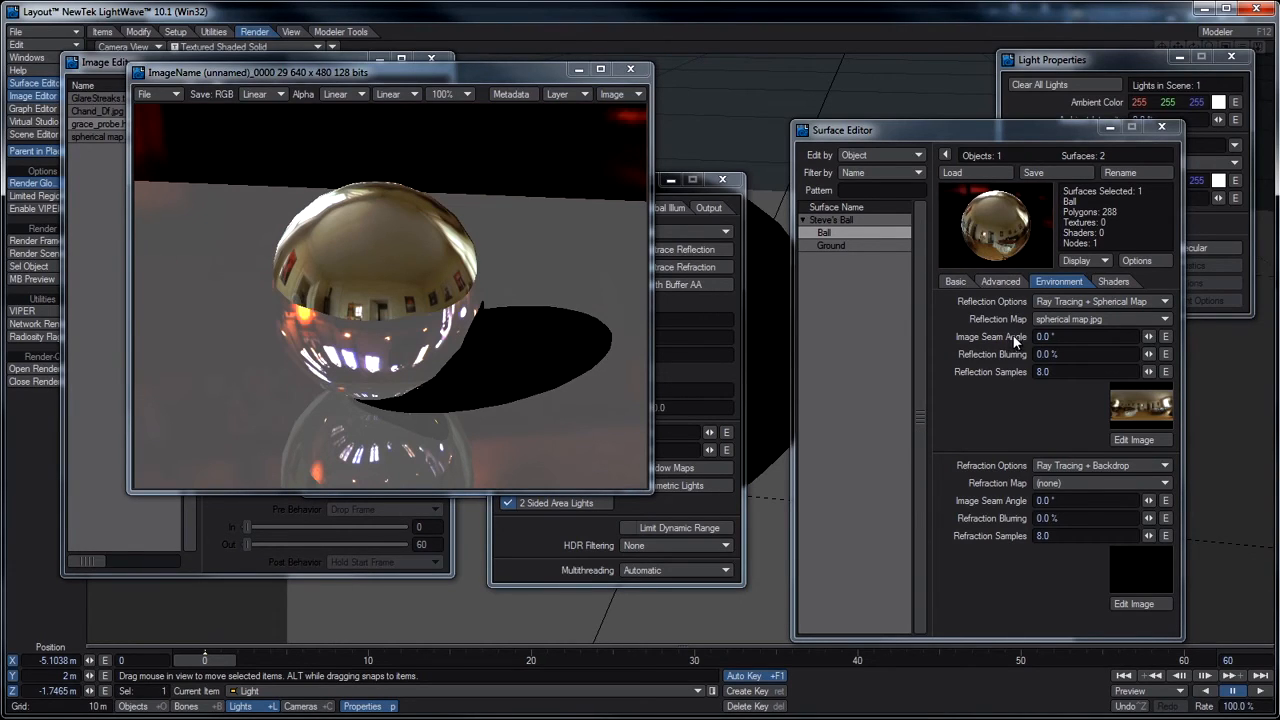
- Set the Ball's reflection image seam angle to 75.98° and render the frame
drag(1149, 336, 1220, 336)
key(F9)
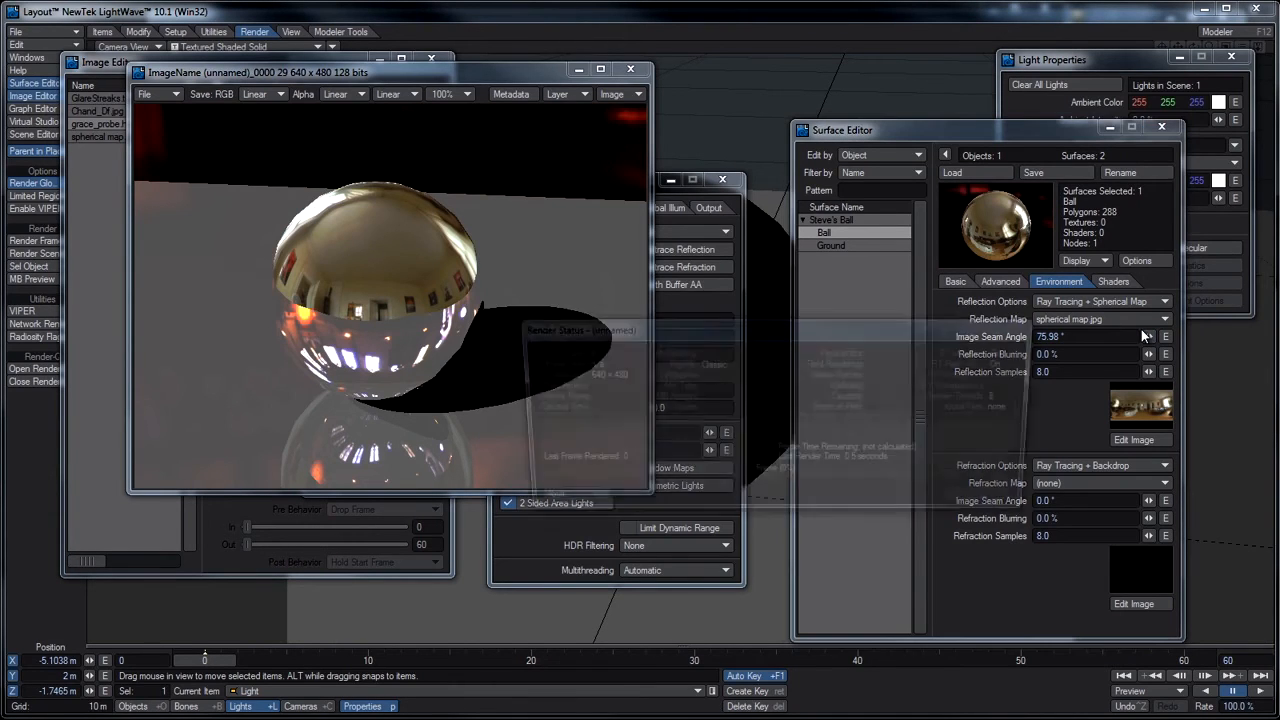
click(585, 507)
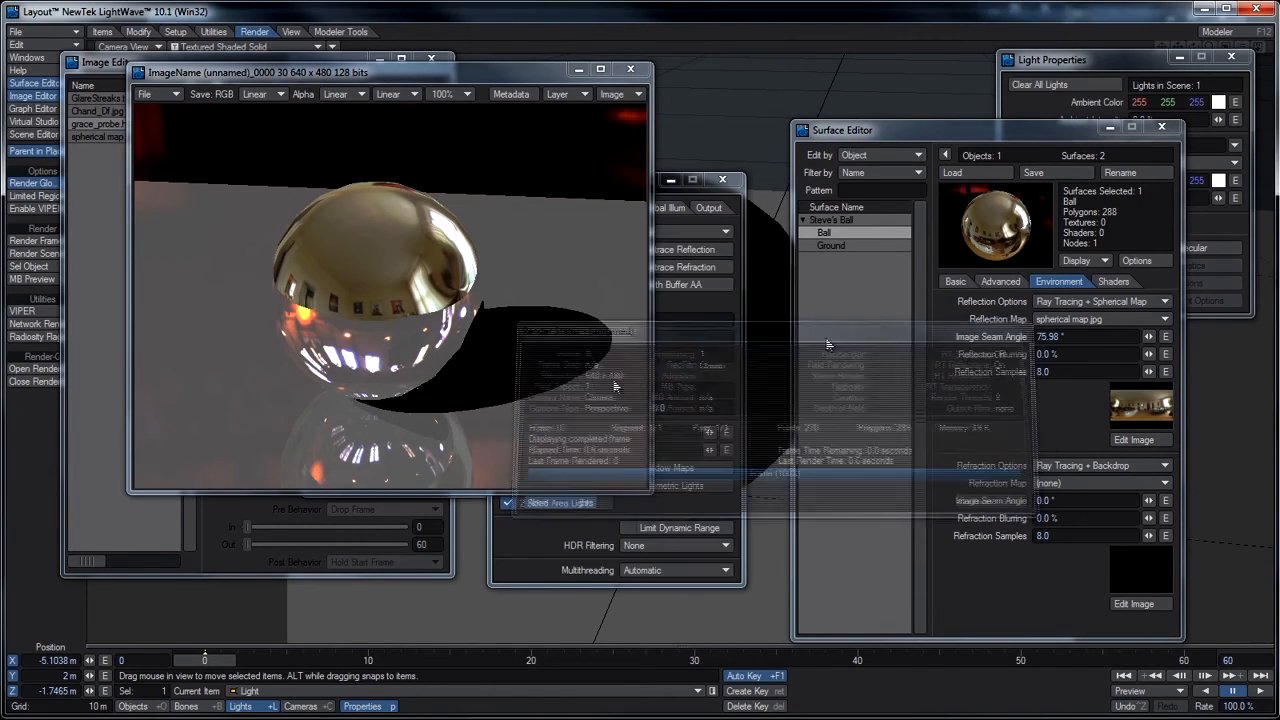
- Compare the last two renders by flipping back and forth between them in the image viewer
click(454, 72)
key(Page_Up)
key(Page_Down)
key(Page_Up)
key(Page_Down)
key(Page_Up)
key(Page_Down)
key(Page_Up)
key(Page_Down)
key(Page_Up)
key(Page_Down)
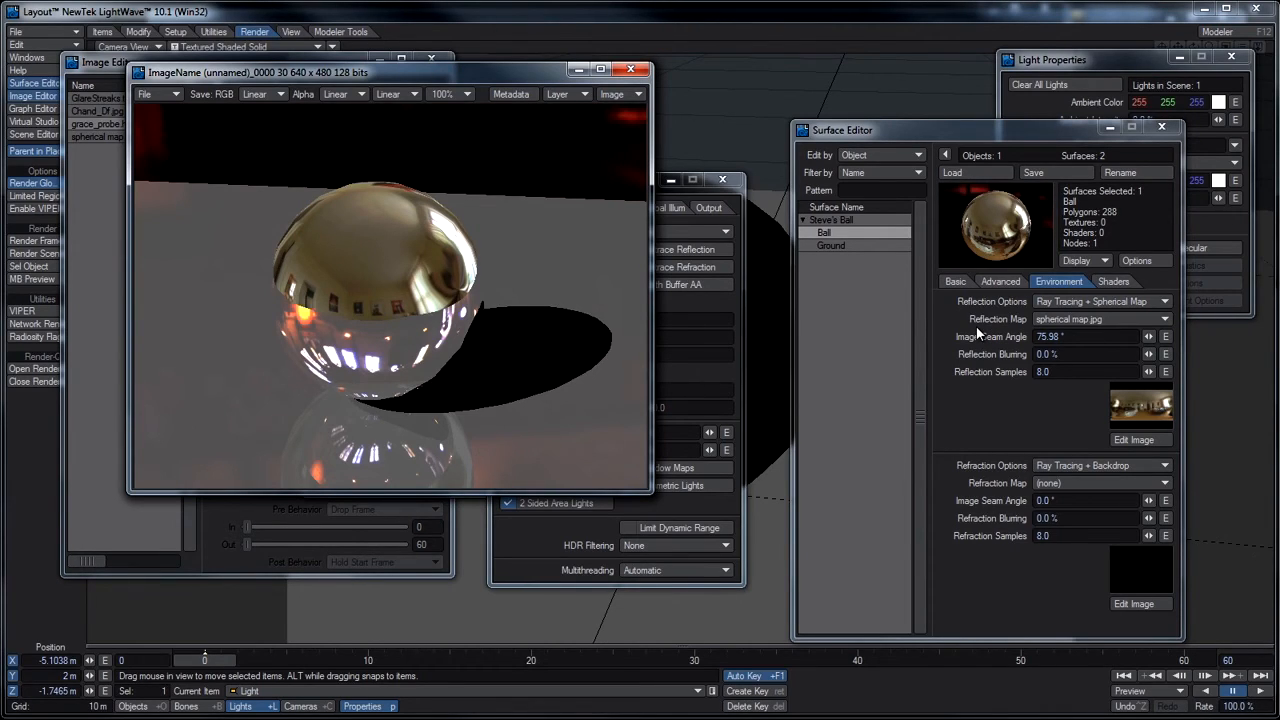
- Reset the Ball's reflection image seam angle to 0°
click(1072, 337)
text(0)
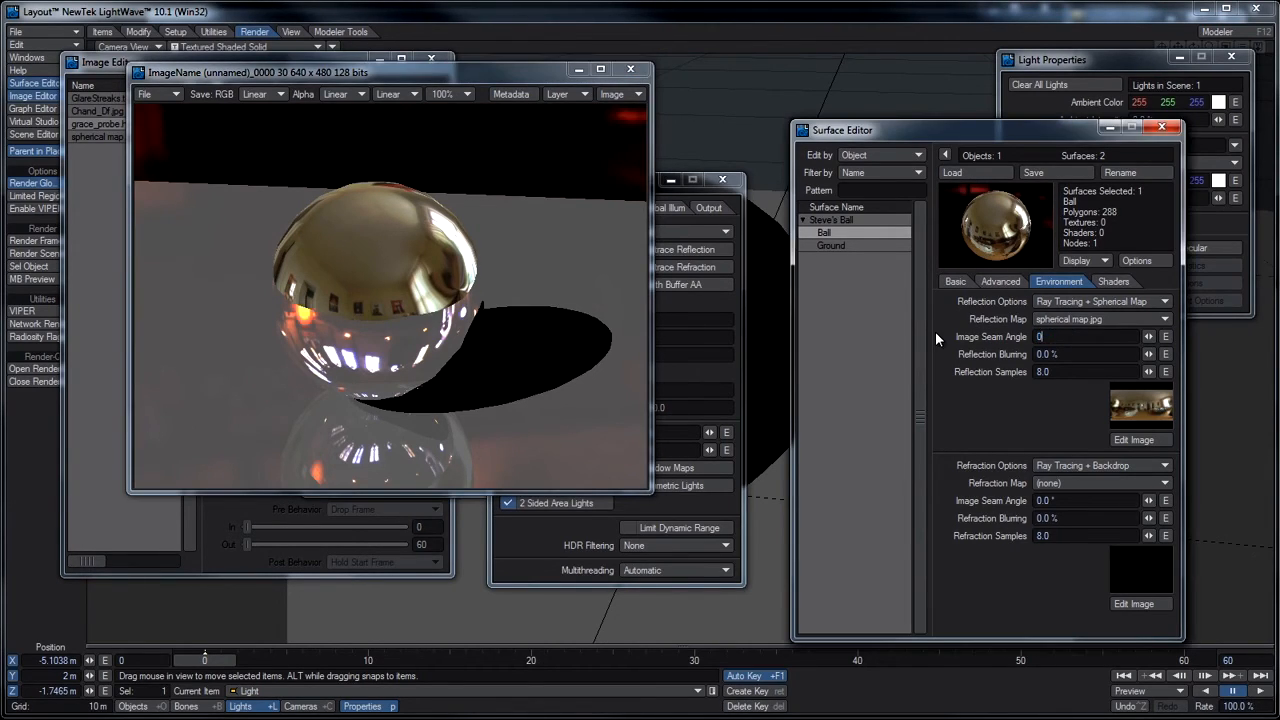
key(Tab)
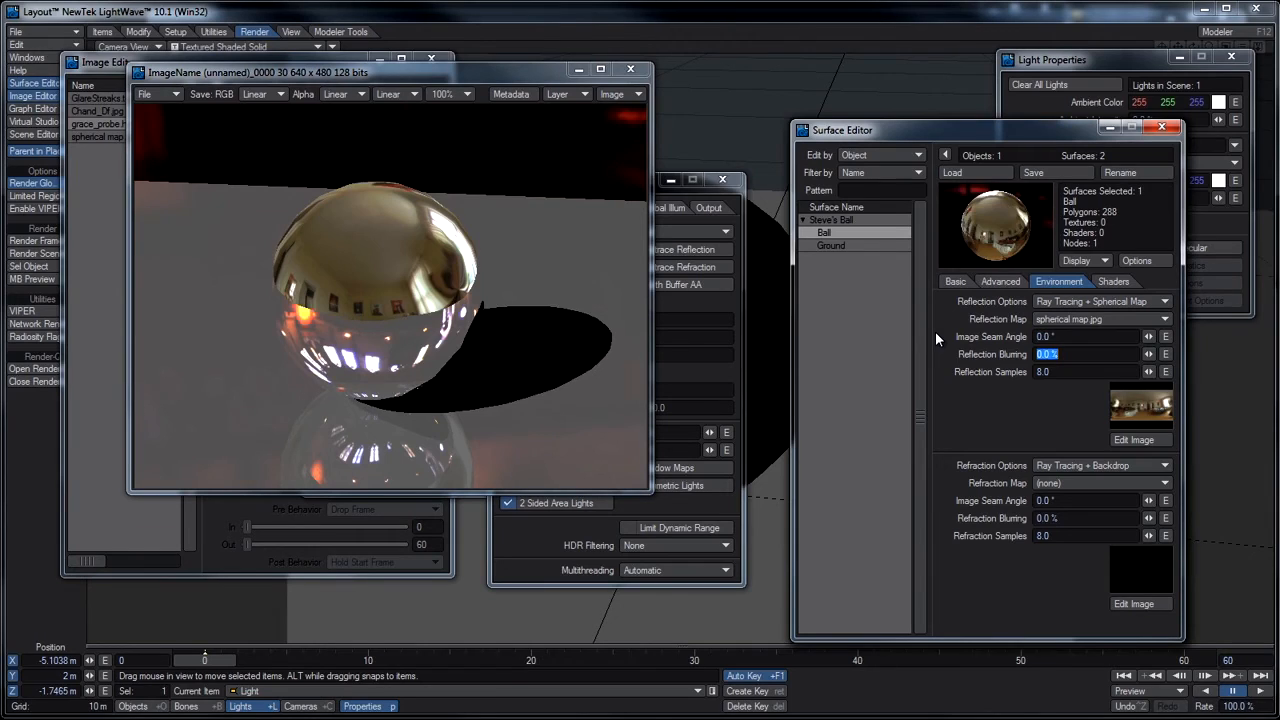
- Set the Ball's reflection options to Ray Tracing + Backdrop with the reflection map set to (none), and render the frame
click(1072, 302)
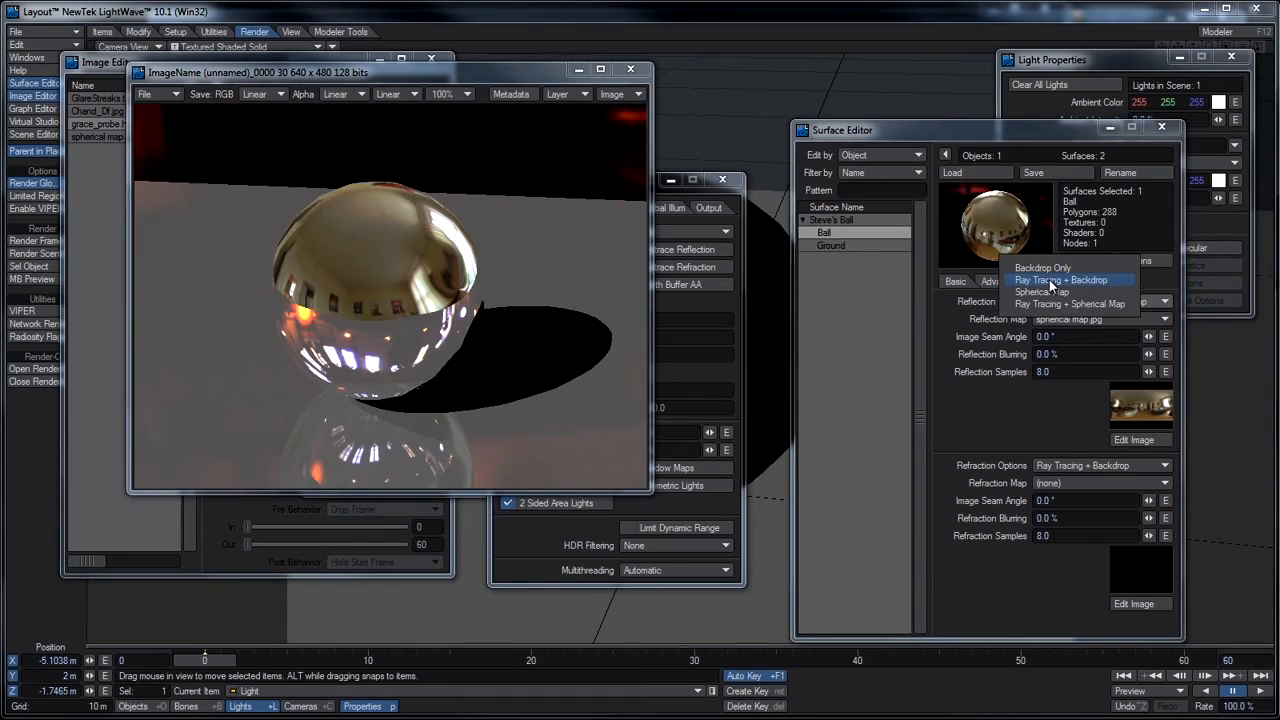
click(1053, 282)
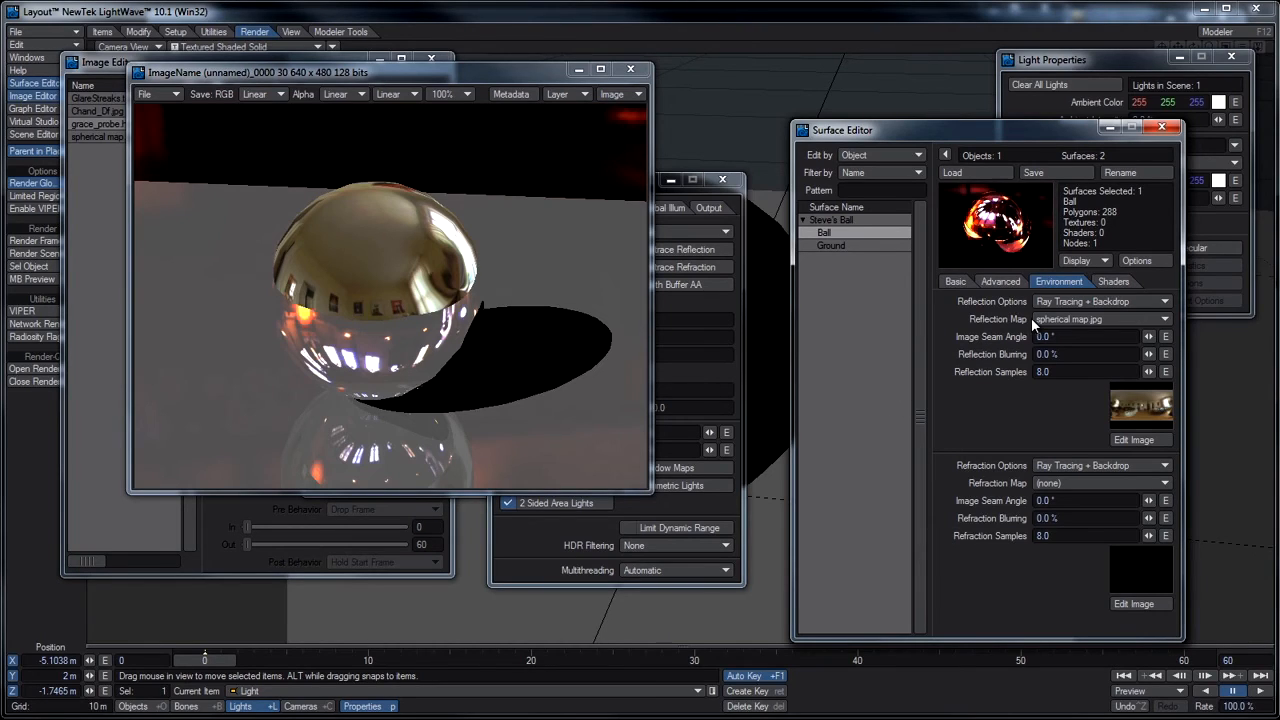
click(1063, 321)
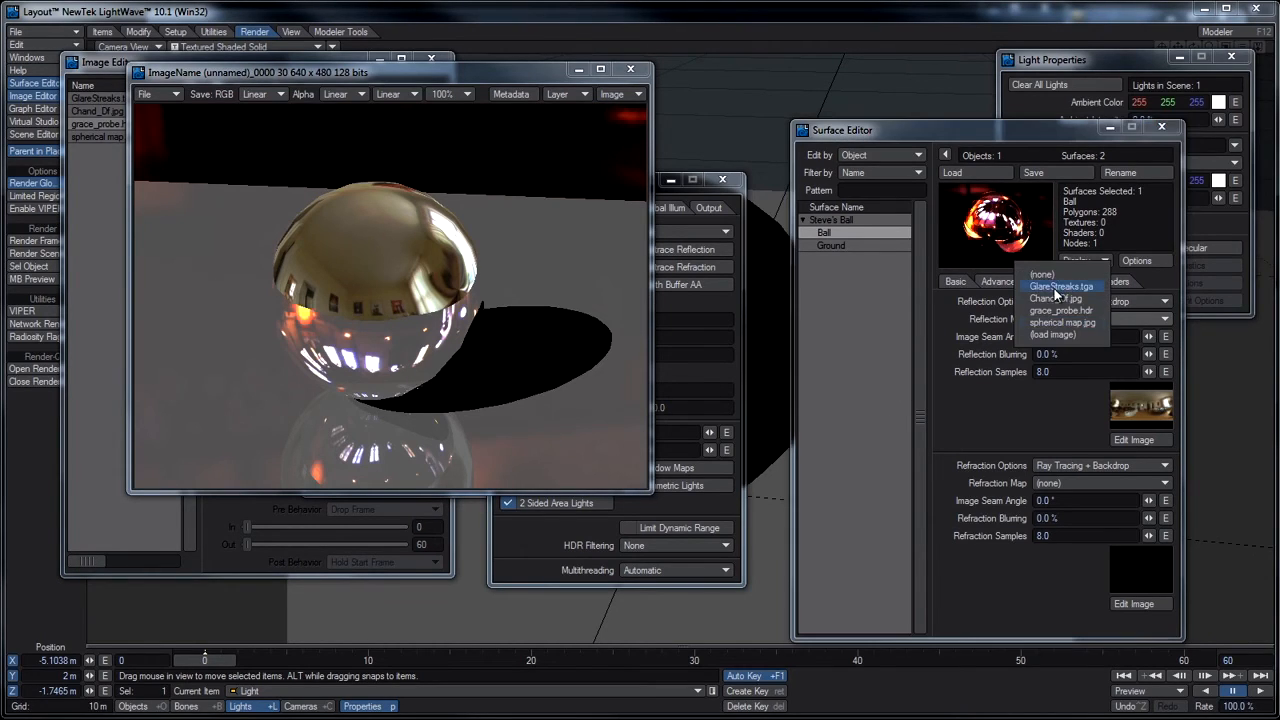
click(1060, 274)
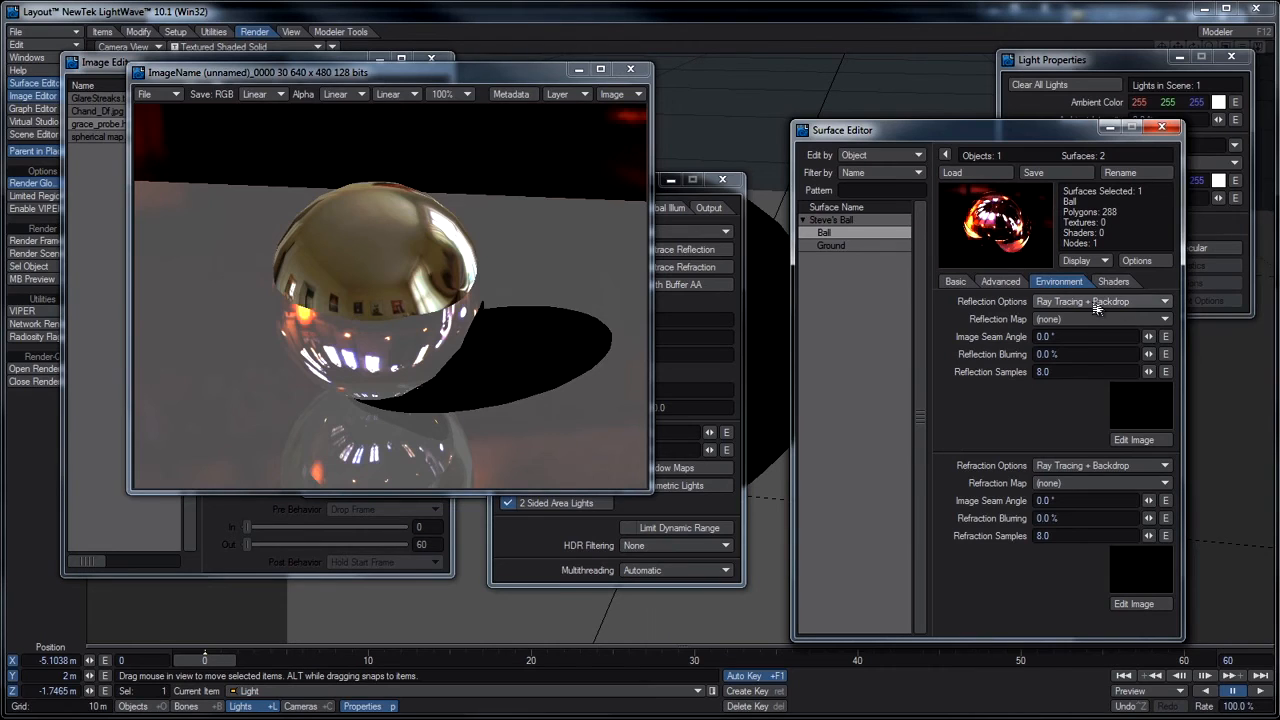
key(F9)
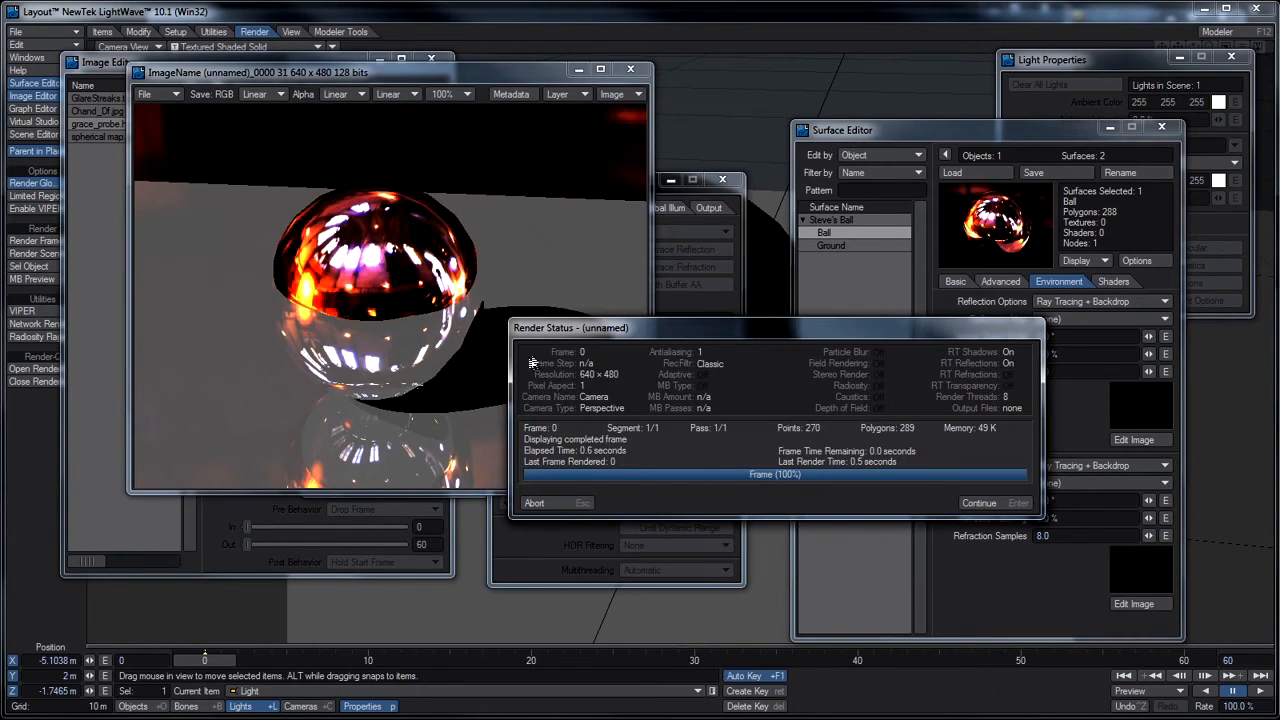
click(563, 505)
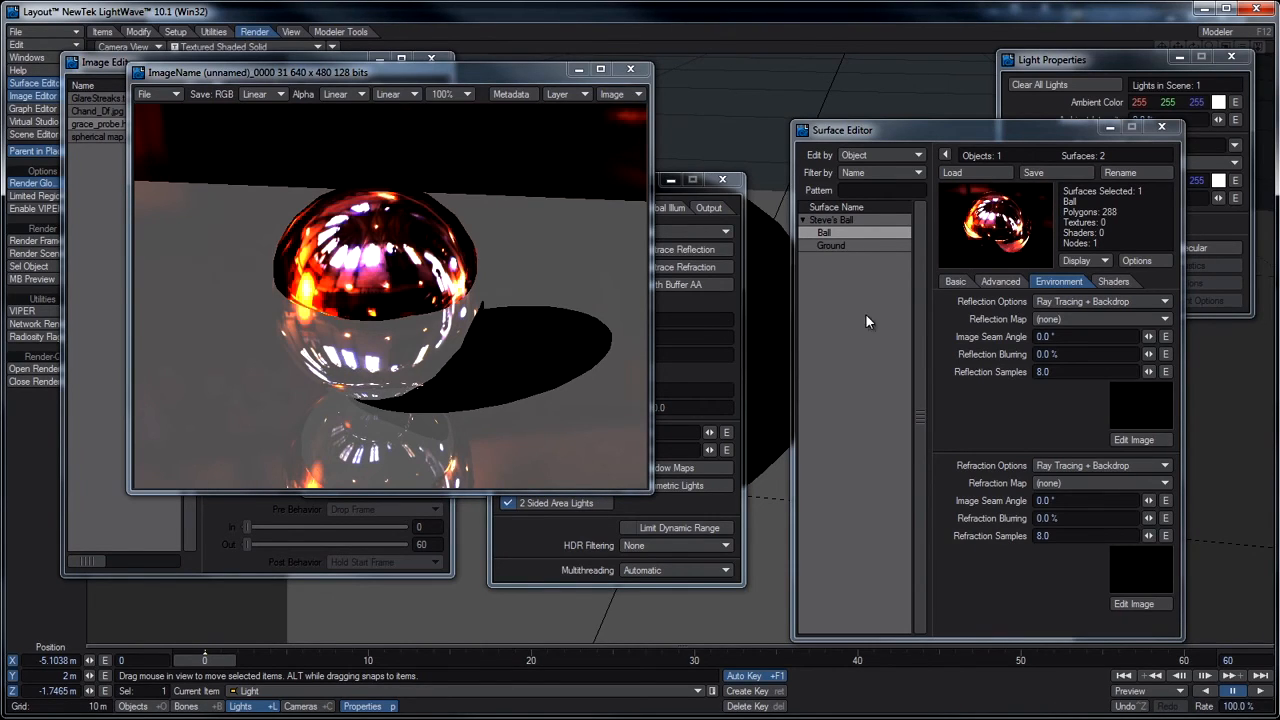
- Set the Ball's basic reflection to 40% and diffuse to 60%, then render the frame
click(956, 283)
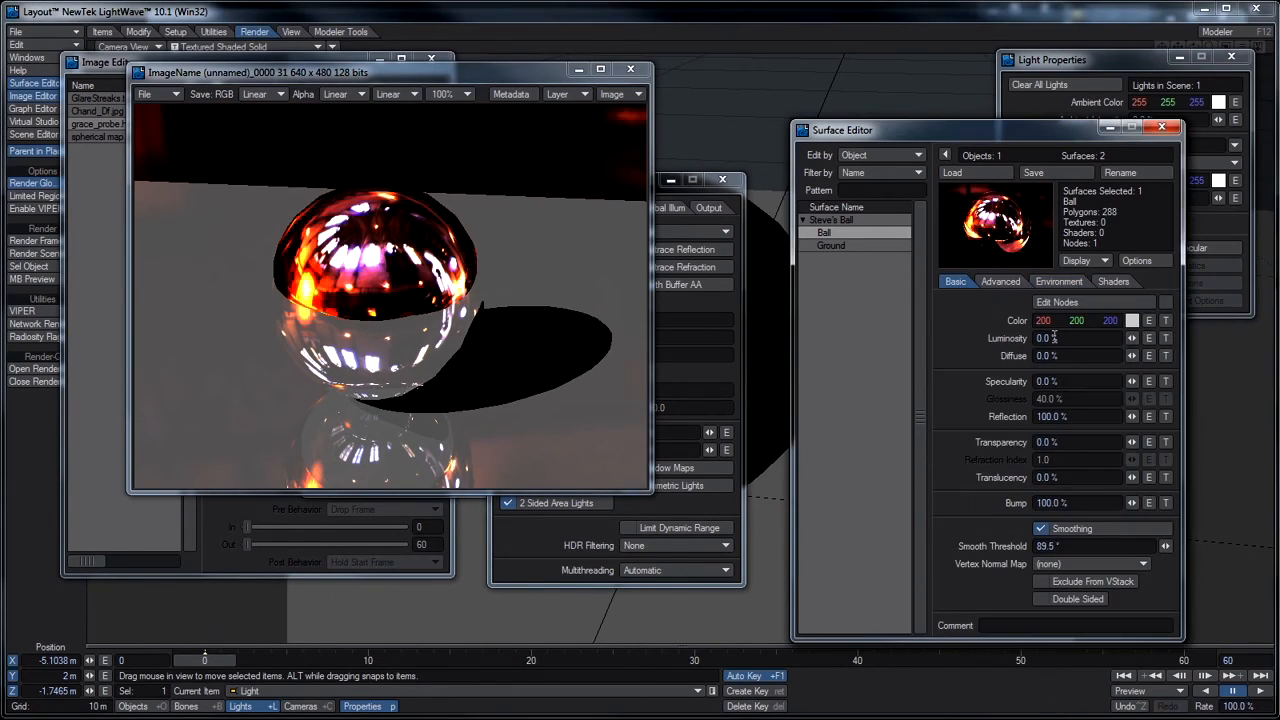
click(1097, 417)
text(40)
key(Tab)
click(1067, 355)
text(60)
key(Tab)
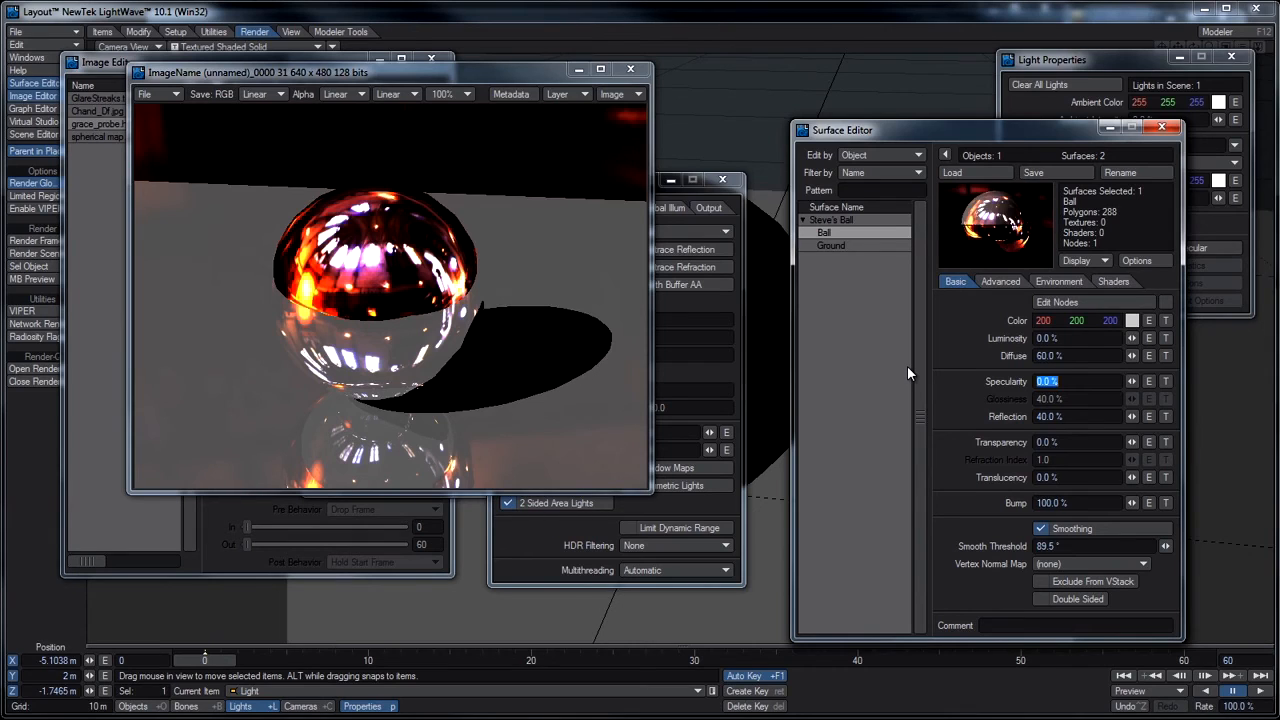
key(F9)
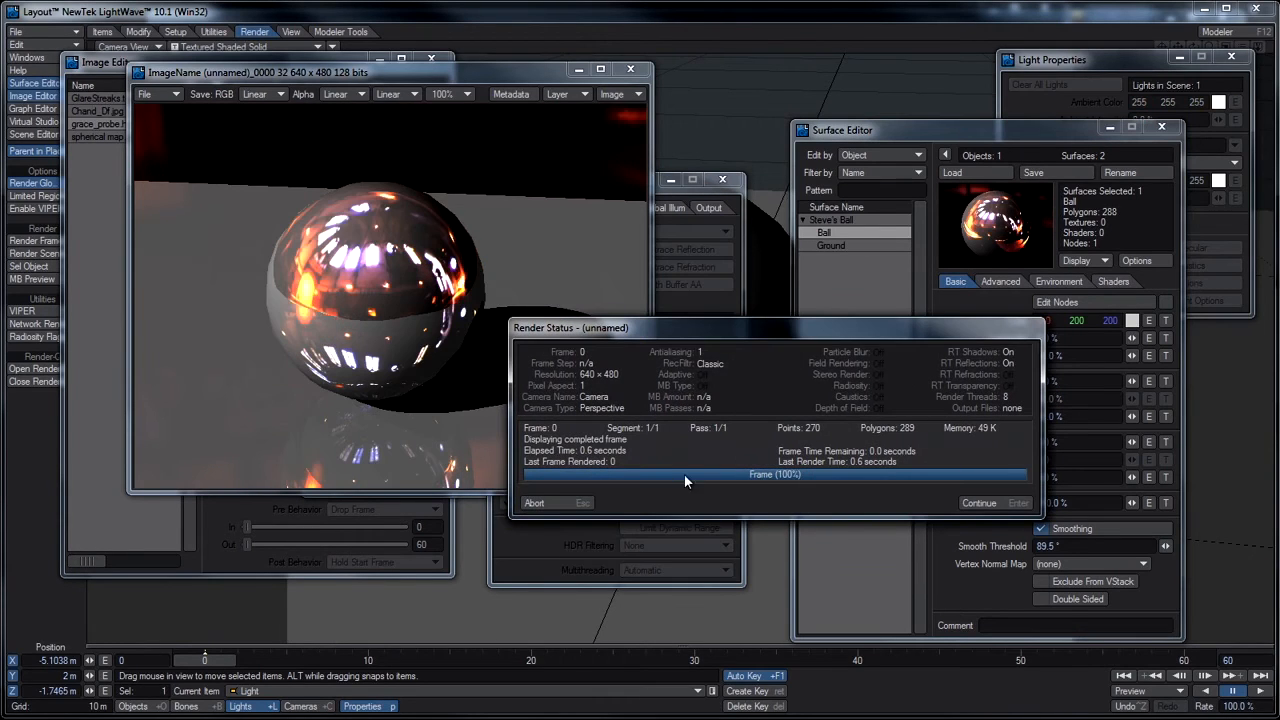
key(Return)
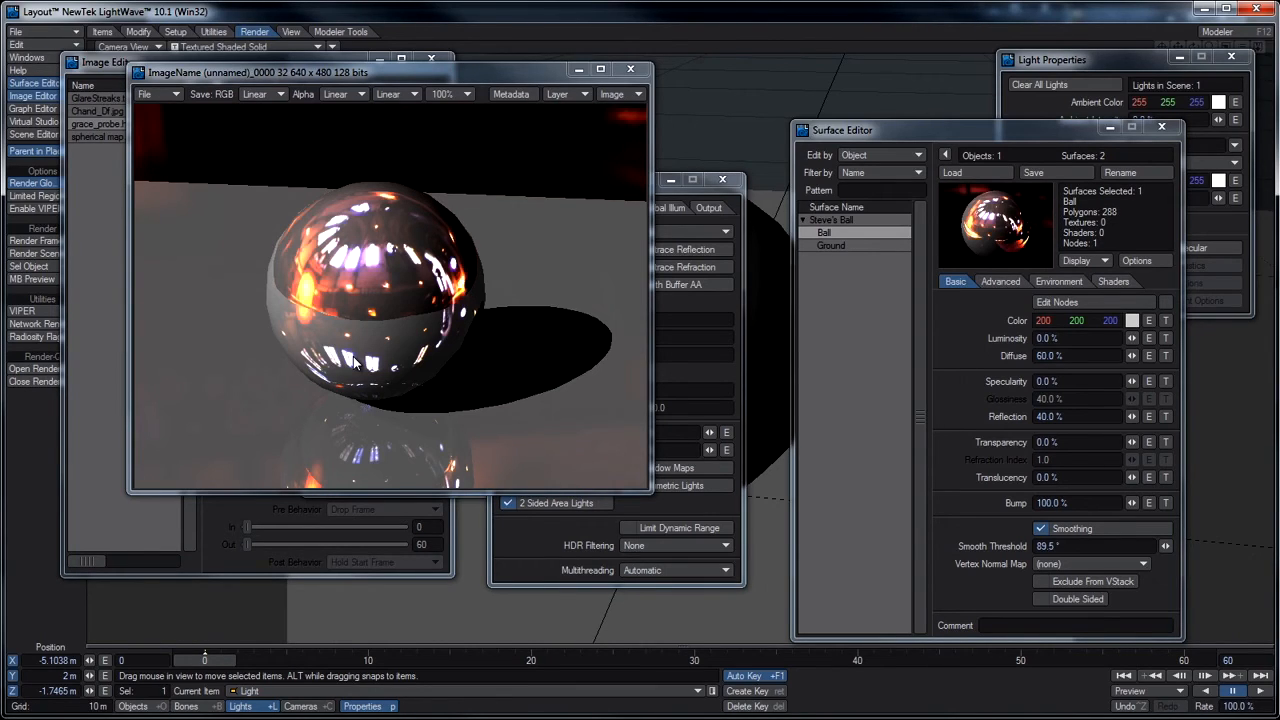
- Set the Ball's diffuse to 100% and reflection to 0%, then render the frame
drag(1132, 355, 1197, 381)
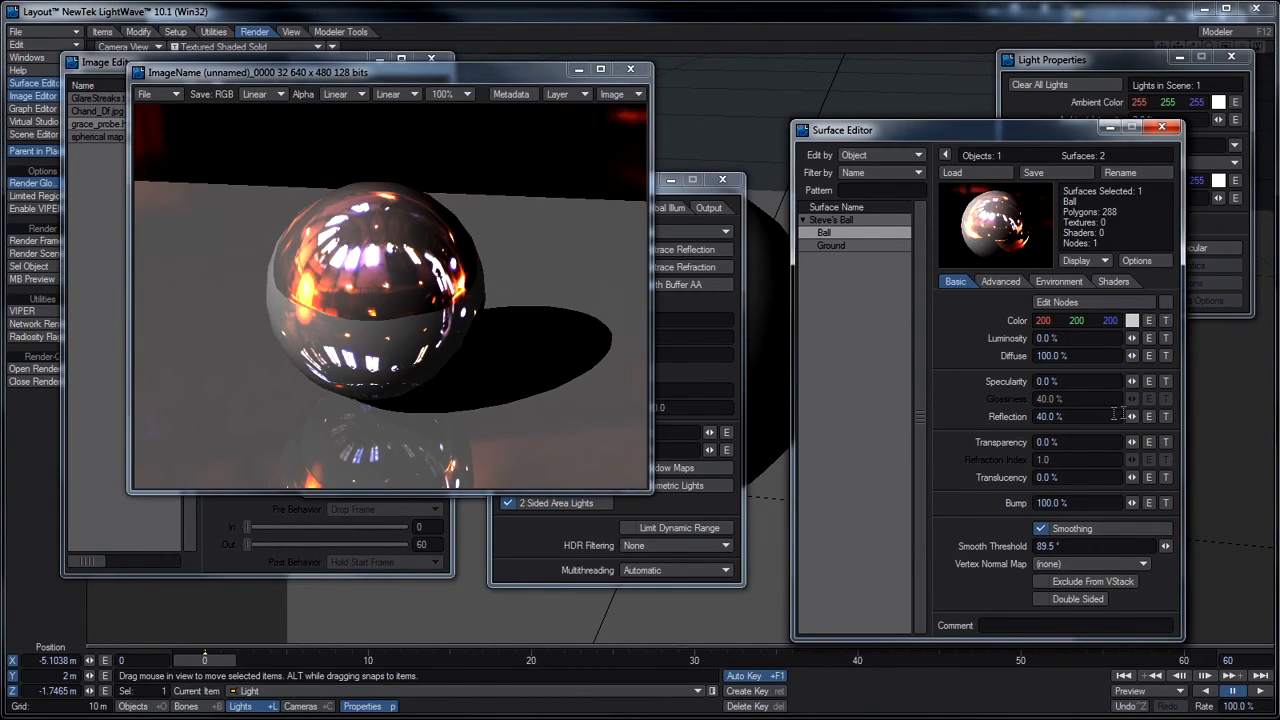
drag(1134, 418, 1115, 402)
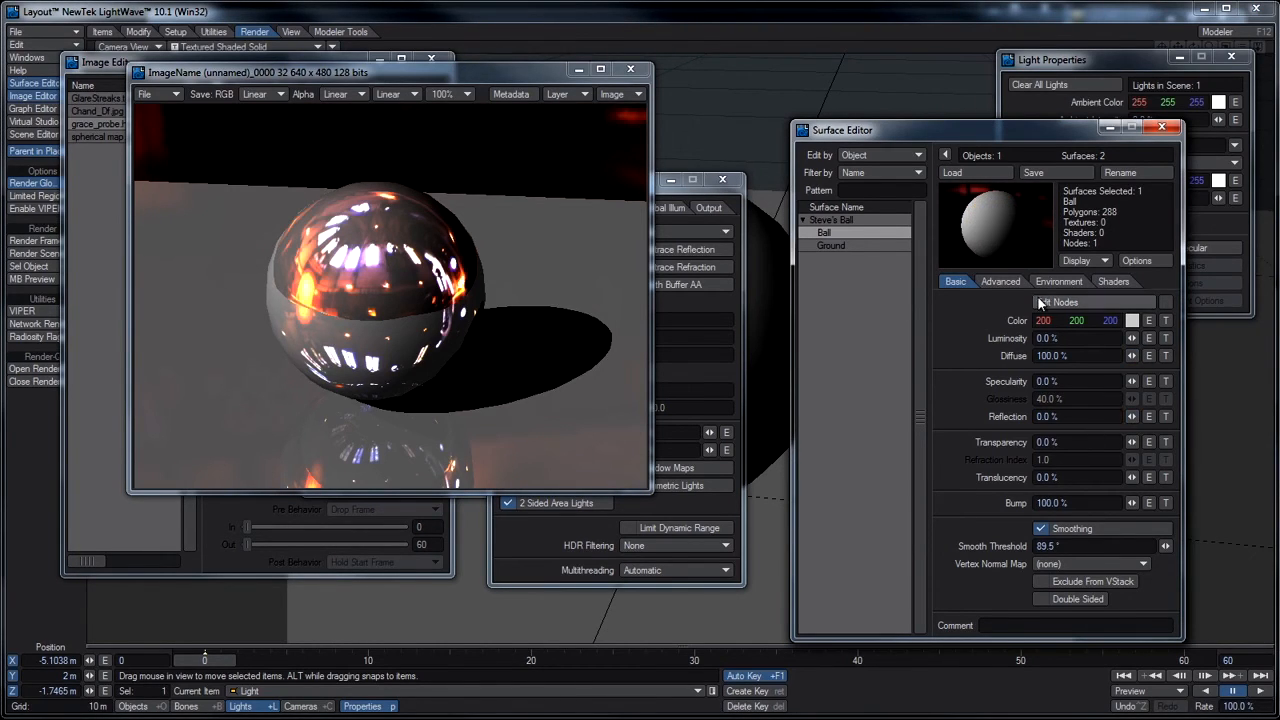
key(F9)
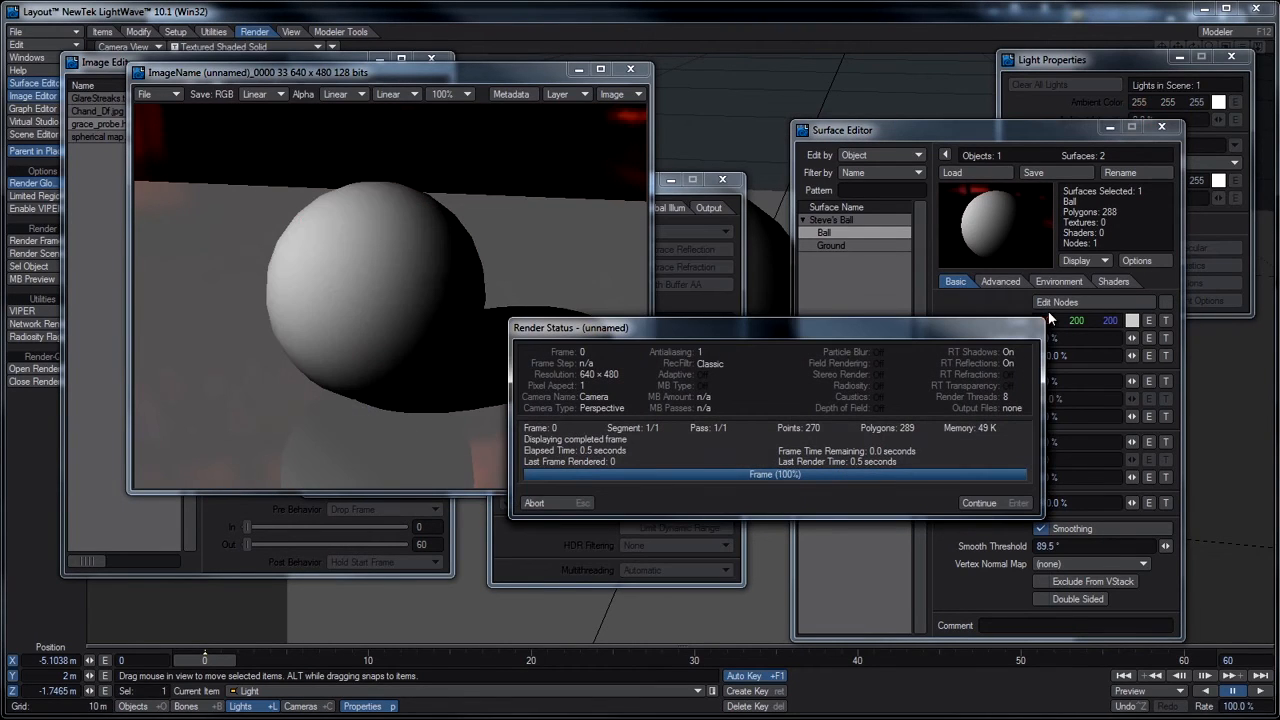
click(578, 504)
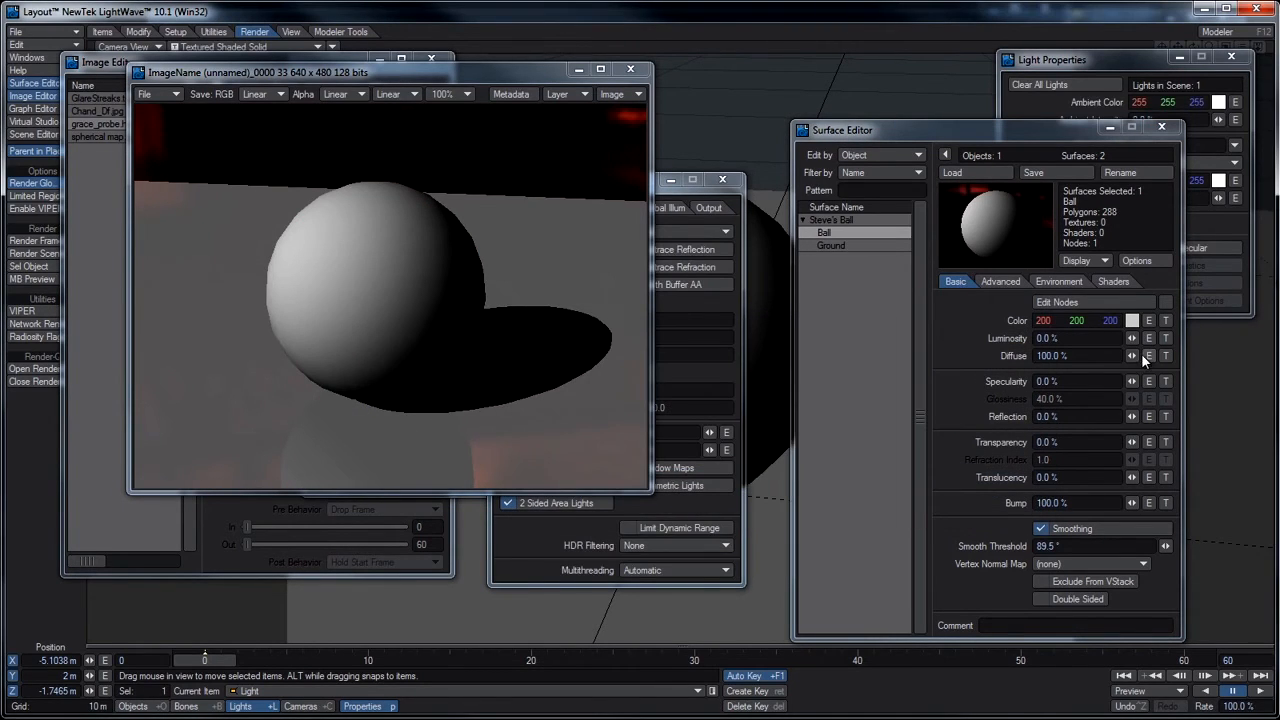
- Set the Ball's reflection to 100% and diffuse to 0%, then render the frame
drag(1134, 418, 1152, 417)
key(F9)
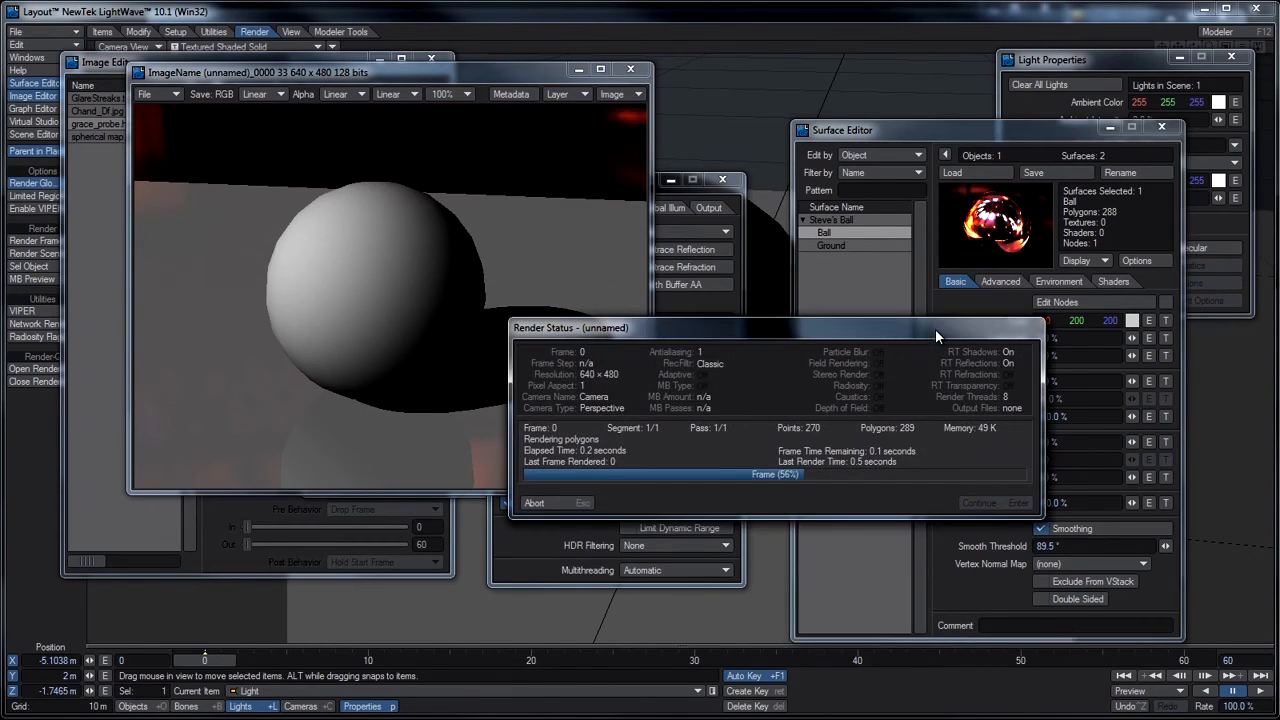
click(555, 503)
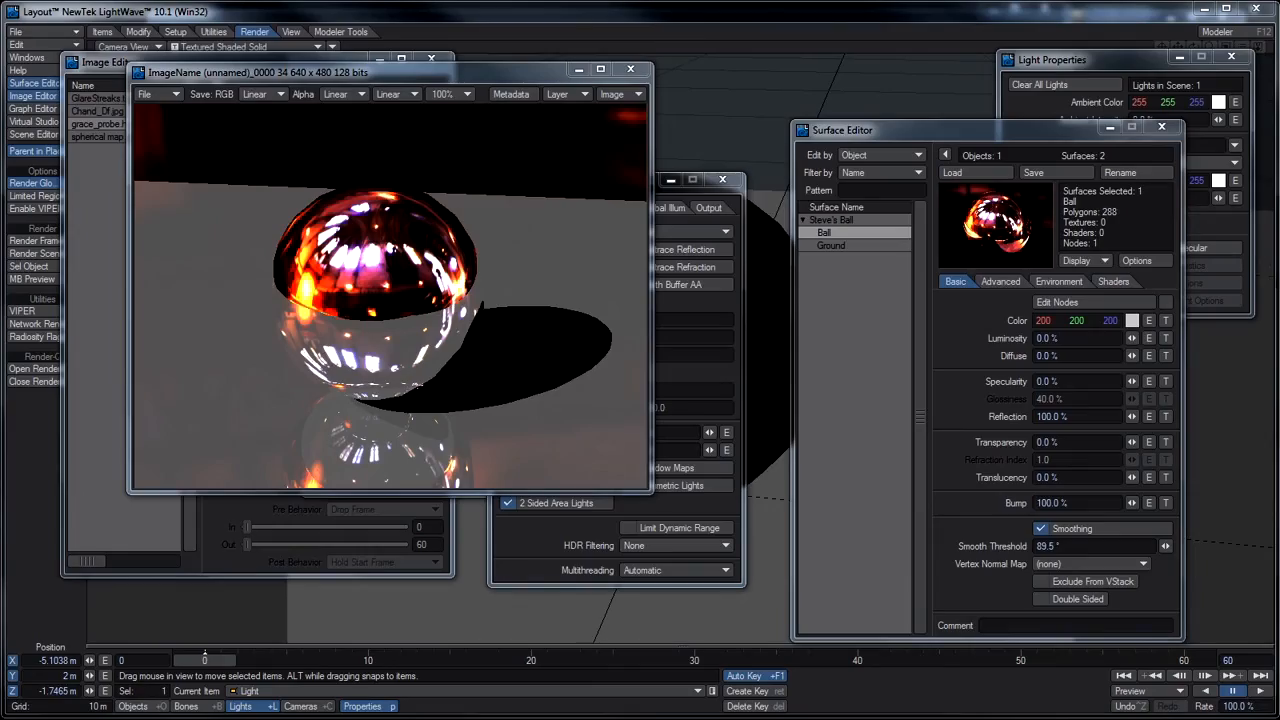
- Switch to Windows Photo Viewer and examine the reflections on the metal bells in the wreath photo up close
key(alt+Tab)
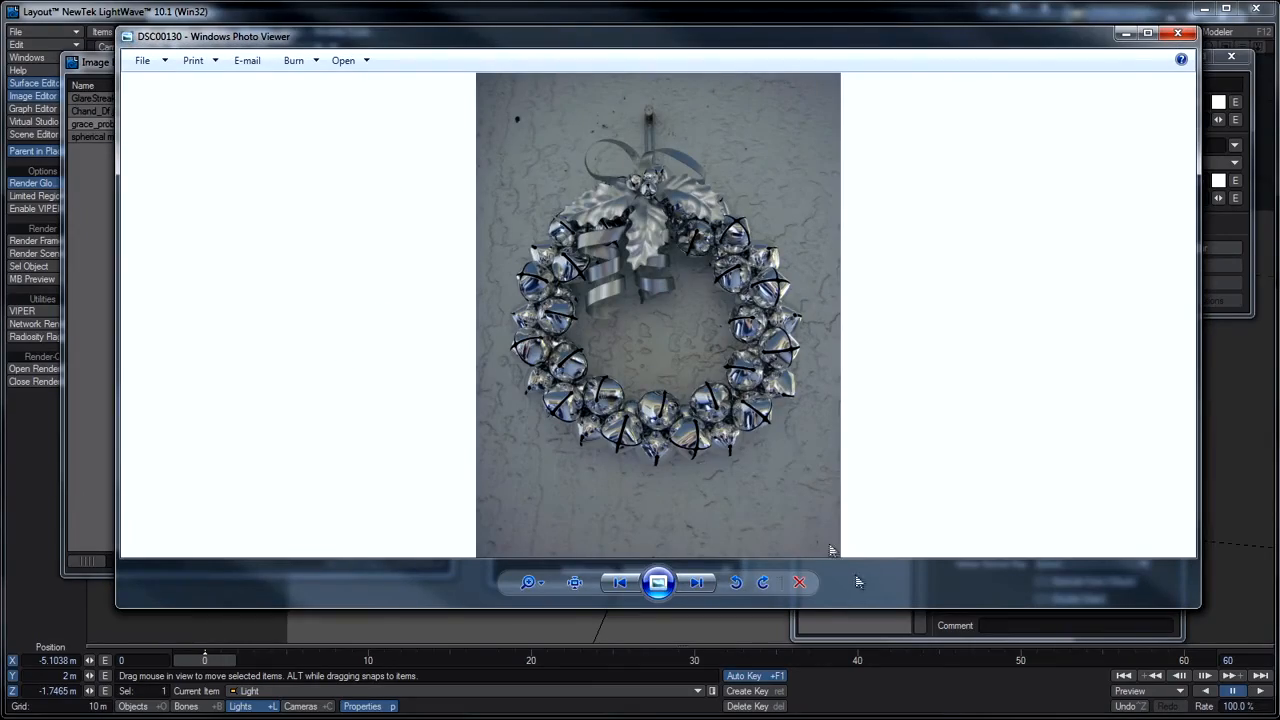
drag(528, 582, 525, 566)
drag(583, 305, 589, 438)
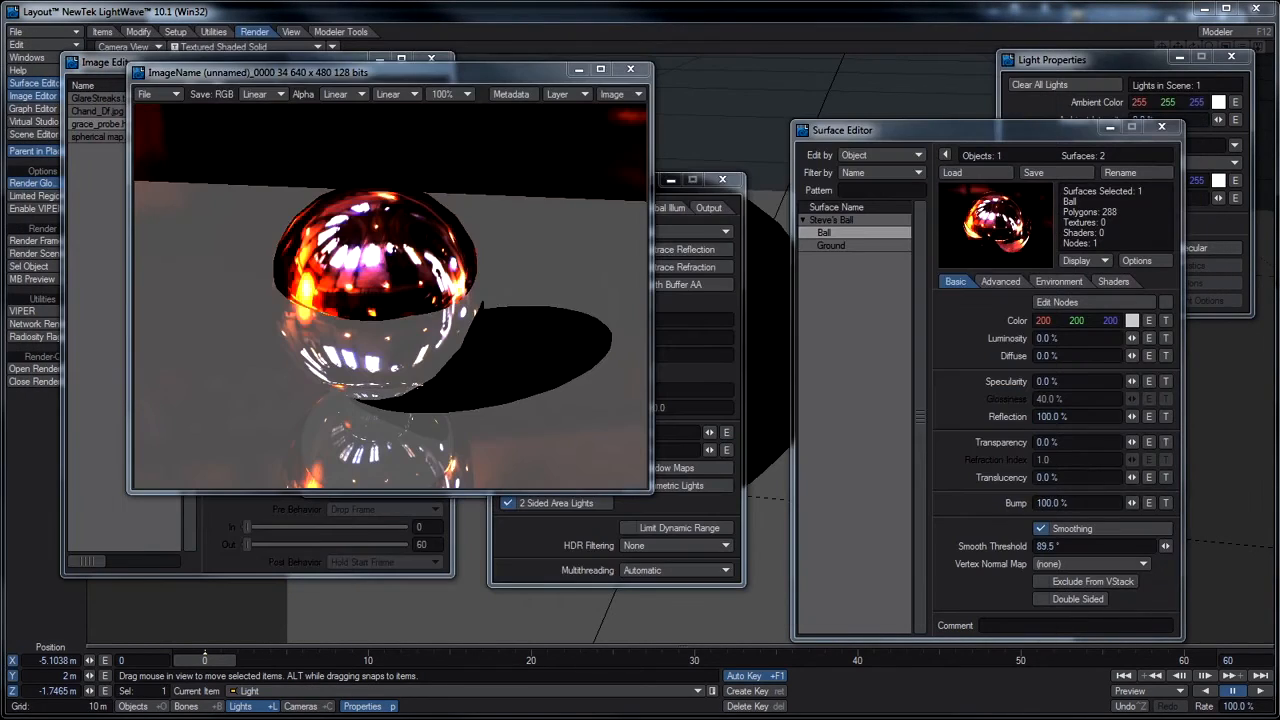
- Set the Ball's reflection blurring to 50% in its environment settings and render the frame
click(1052, 284)
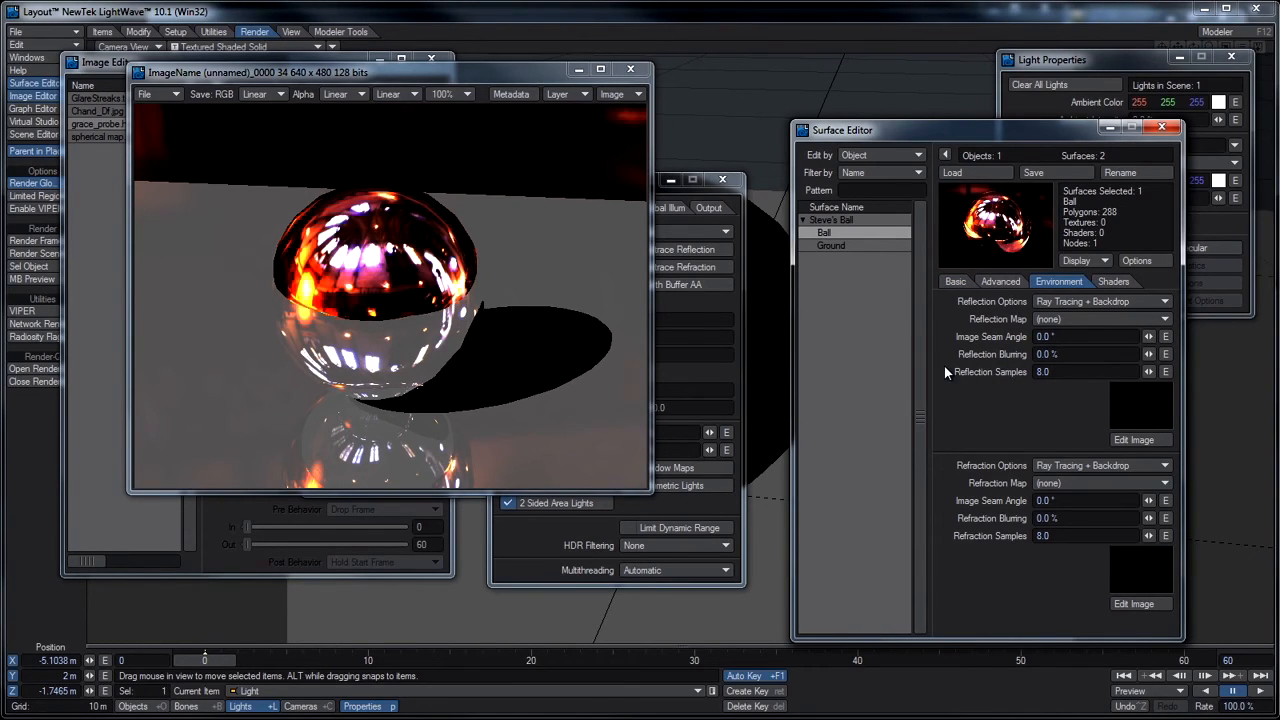
click(1095, 354)
text(50)
key(Return)
key(F9)
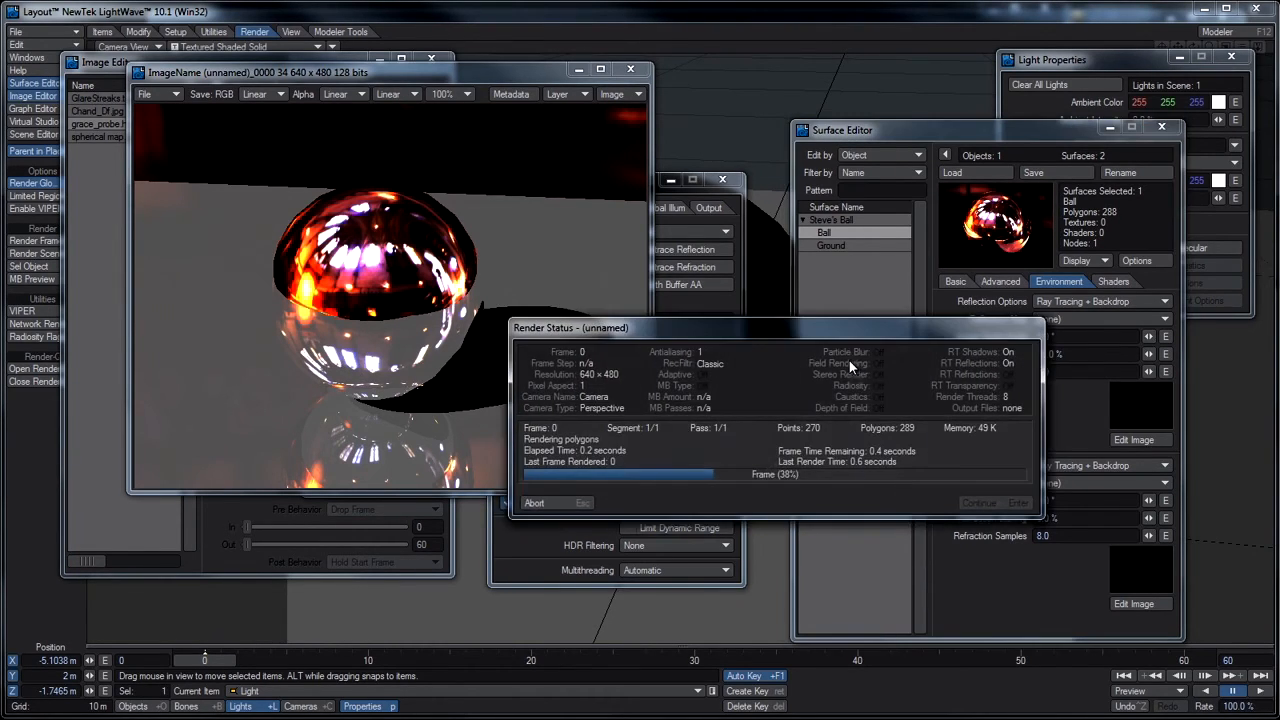
click(533, 504)
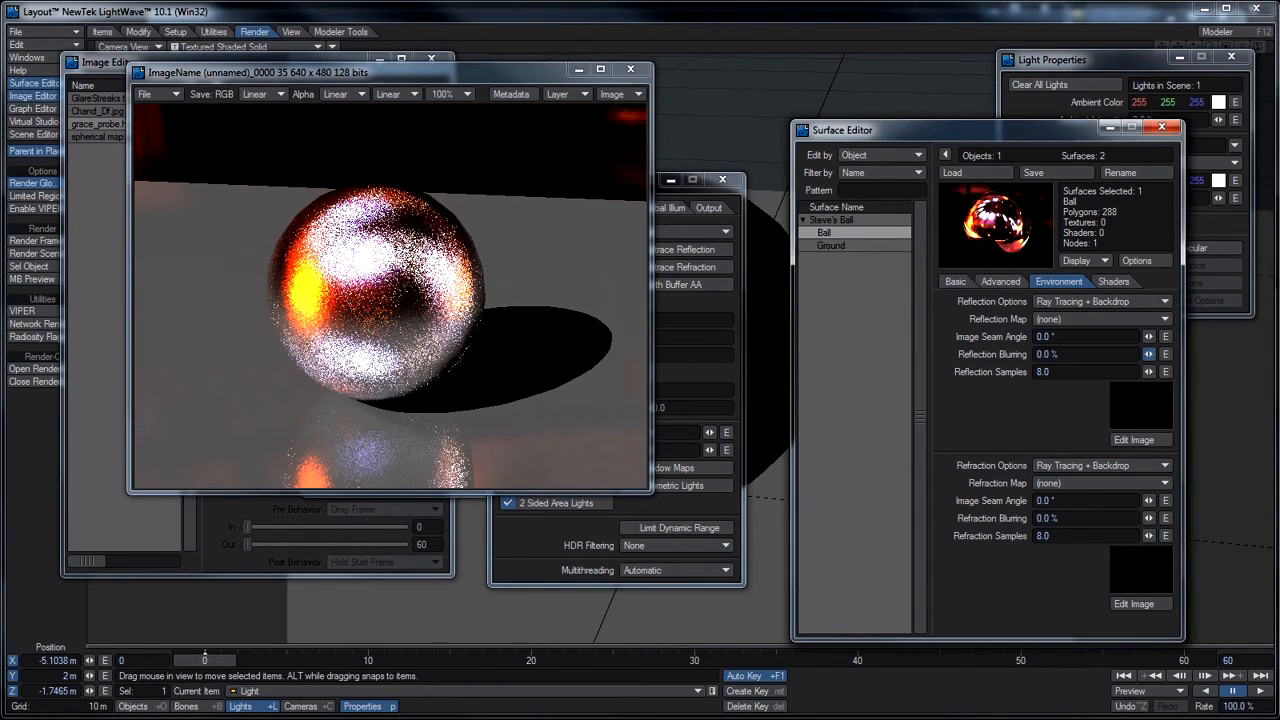
- Render the frame with the Ball's reflection blurring at 0%
key(F9)
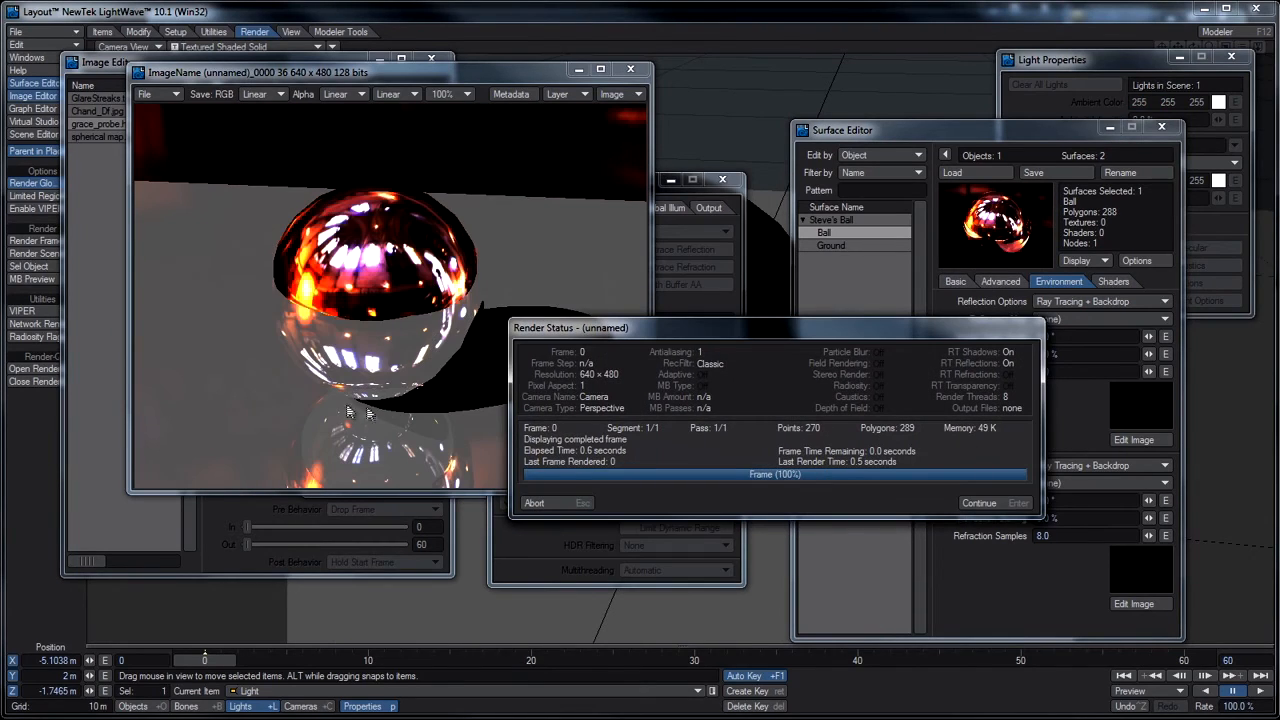
key(Return)
- Add a procedural Turbulence texture to the Ball's bump channel with a small power of 3.0
click(957, 281)
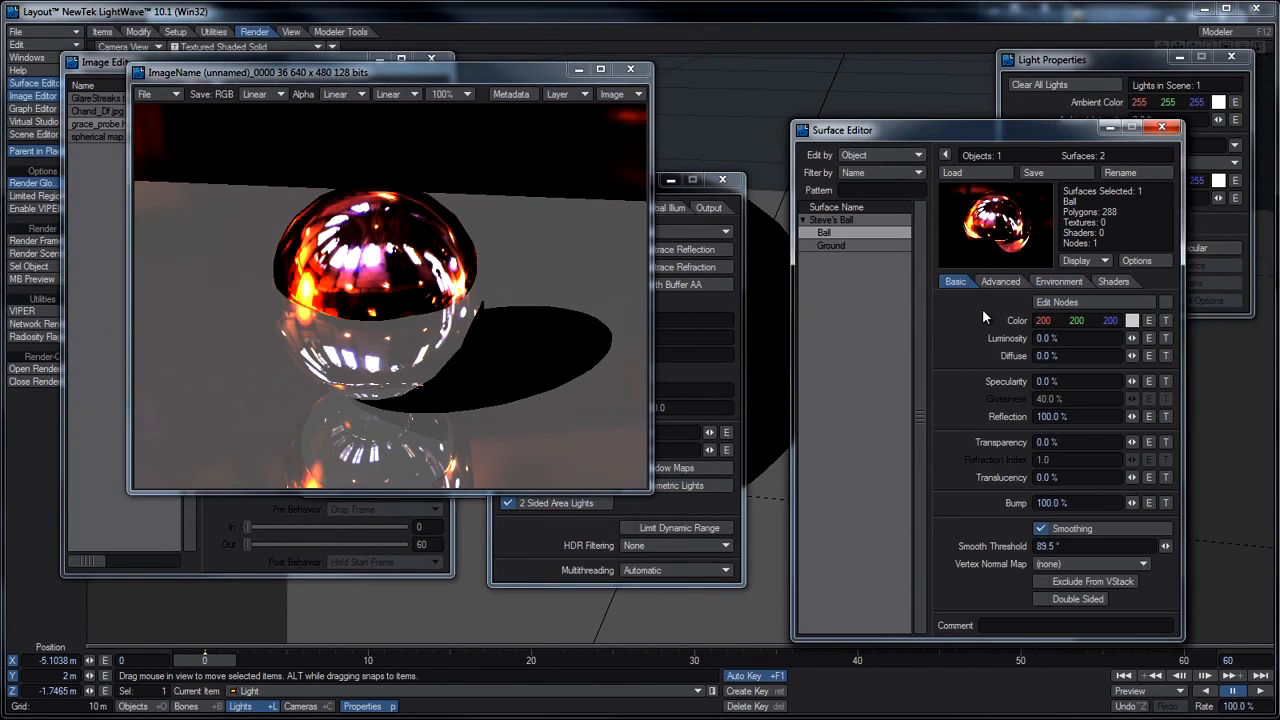
click(1166, 503)
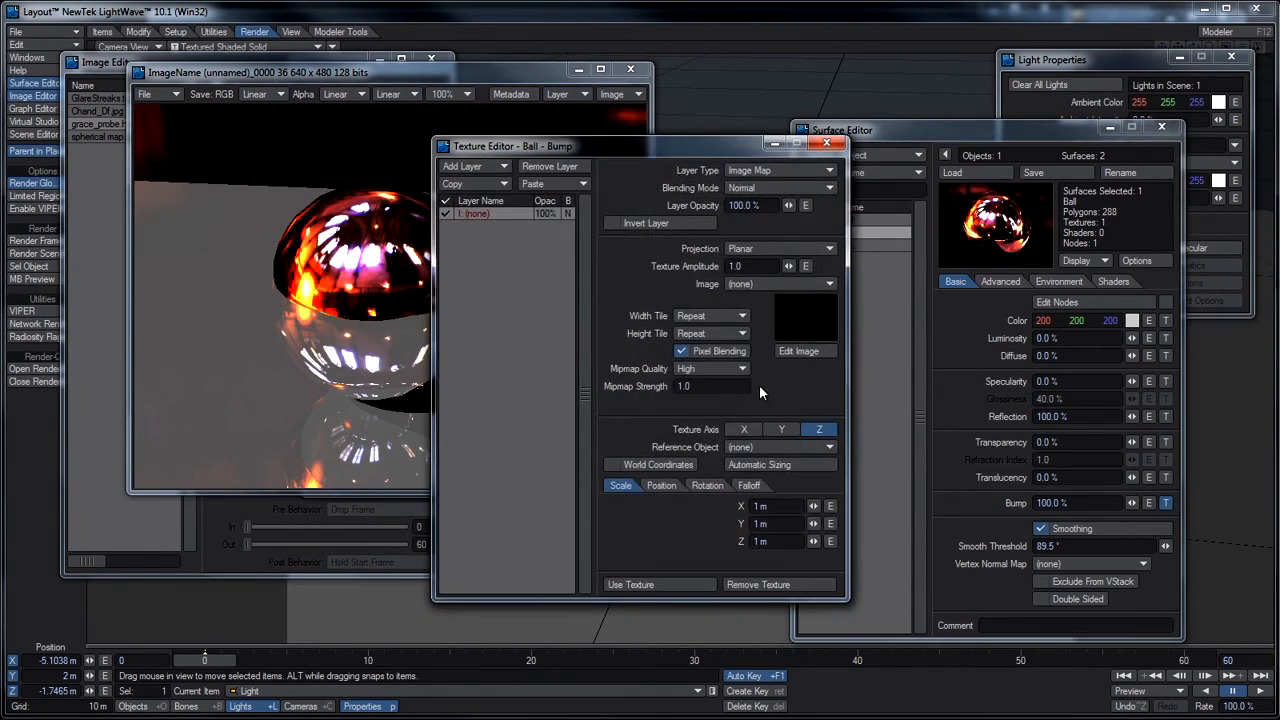
drag(640, 143, 797, 120)
click(920, 146)
click(905, 159)
double_click(922, 294)
text(3)
key(Return)
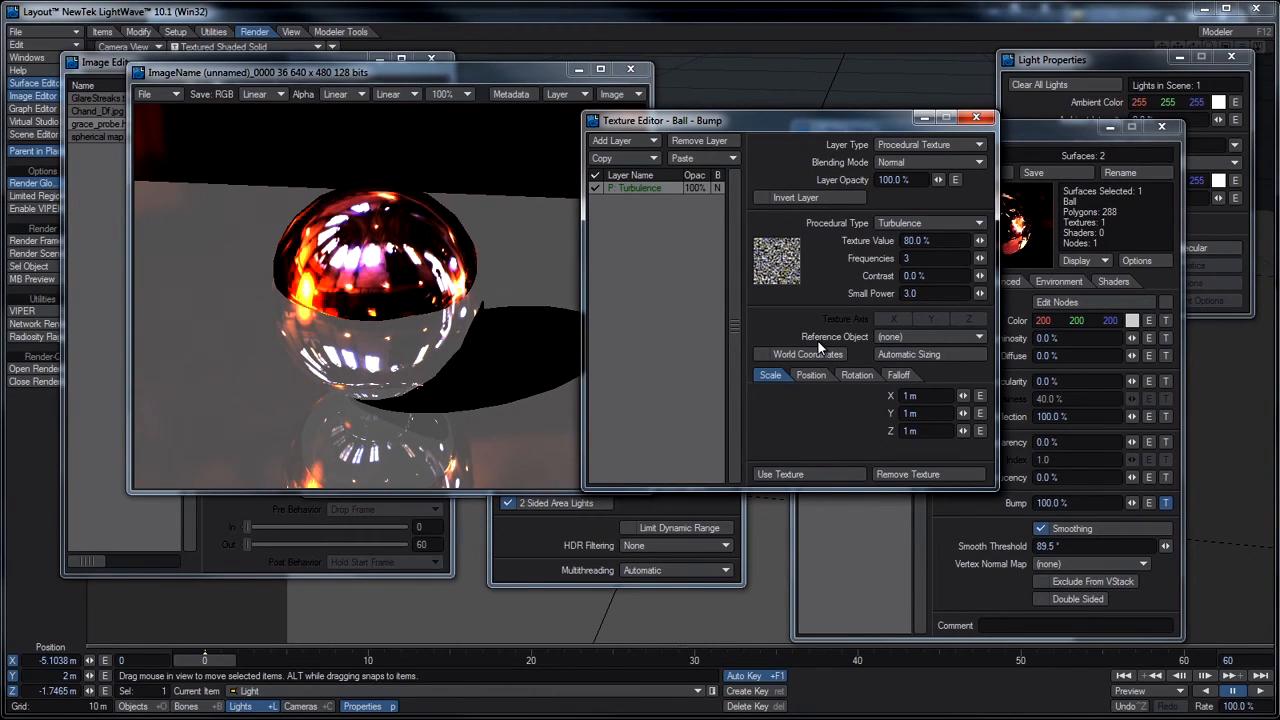
- Set the Turbulence bump texture's scale to 1 mm on the X, Y and Z axes
double_click(924, 397)
key(alt+Tab)
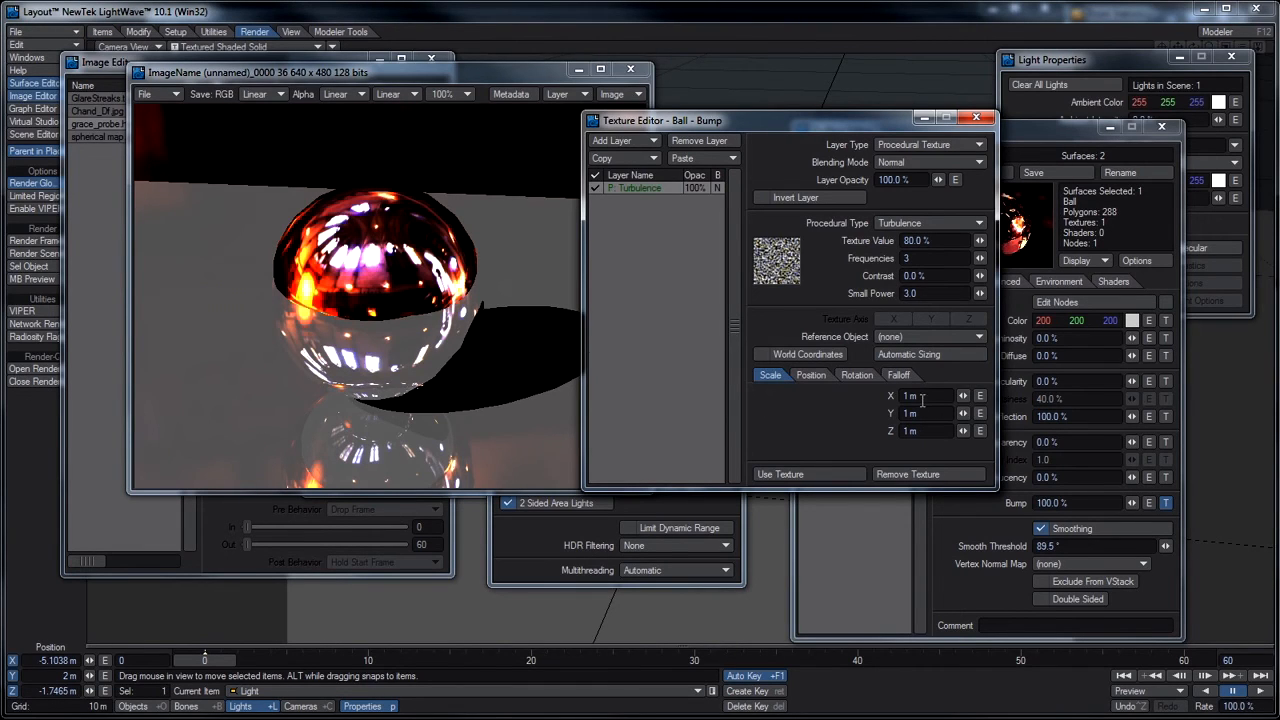
click(910, 396)
text(1mm)
key(Tab)
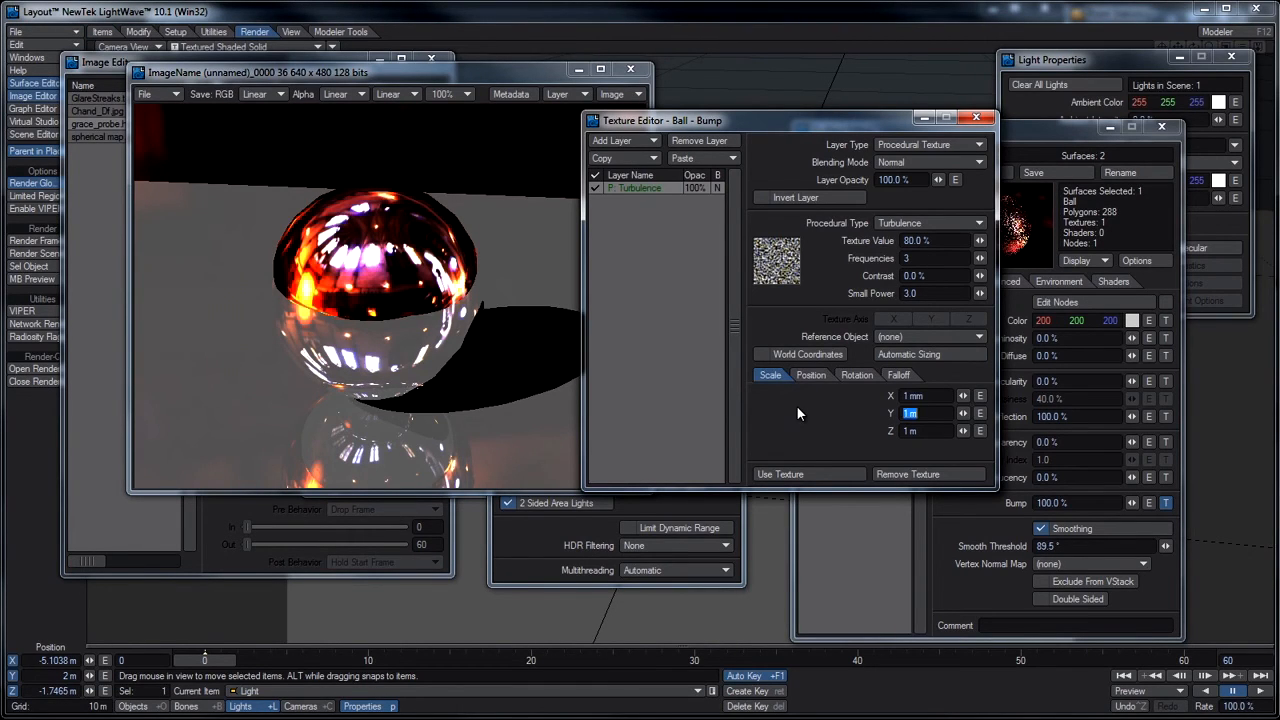
text(1mm)
key(Tab)
text(1mm)
key(Tab)
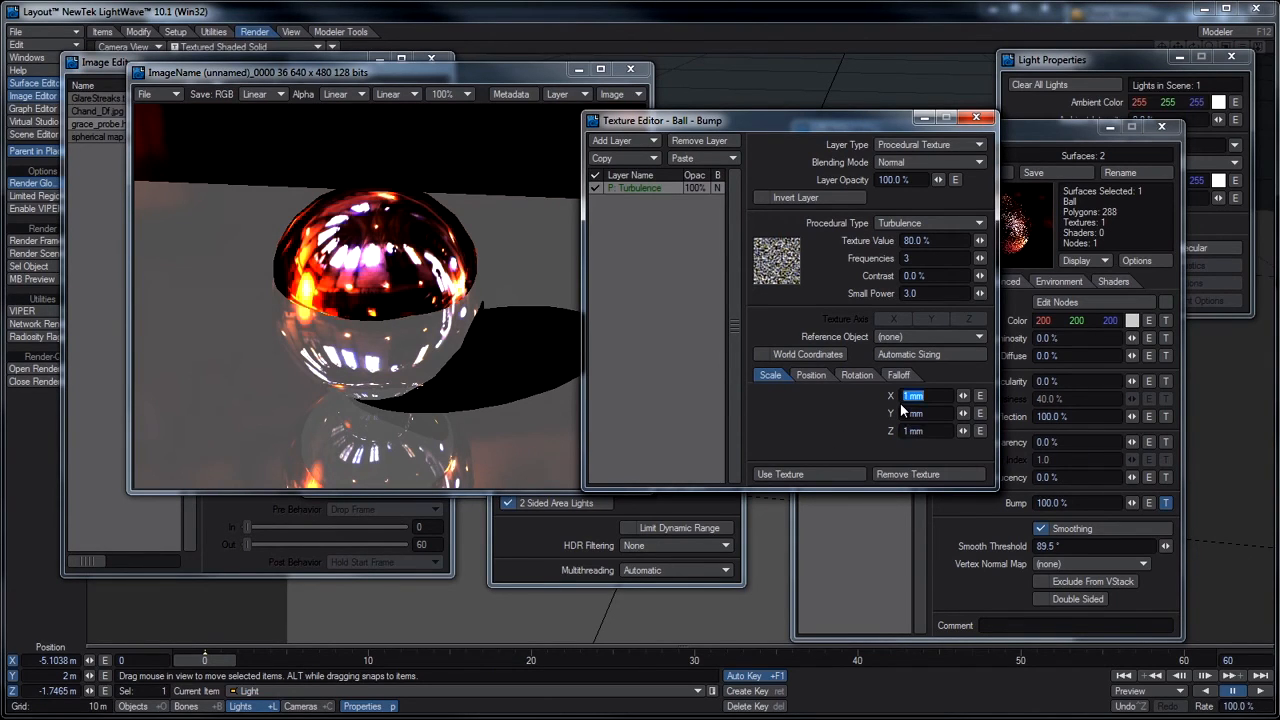
- Render the frame with the 1 mm Turbulence bump on the Ball
drag(850, 123, 745, 118)
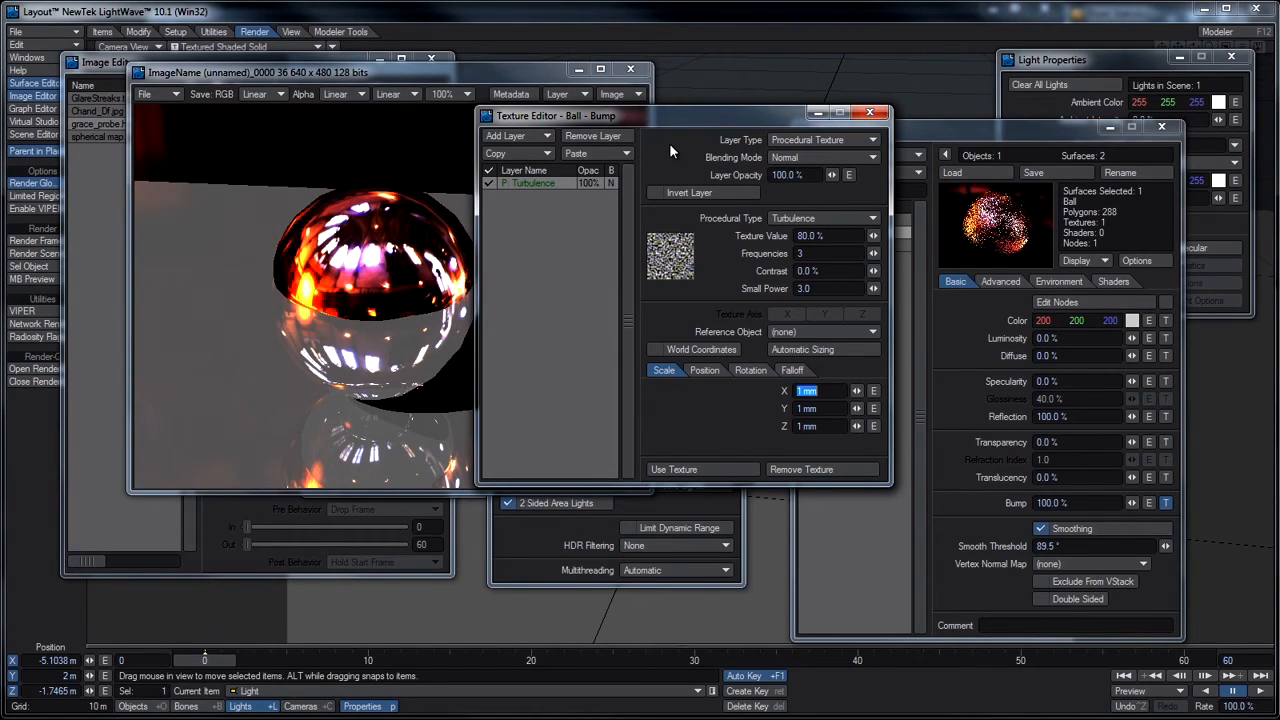
key(F9)
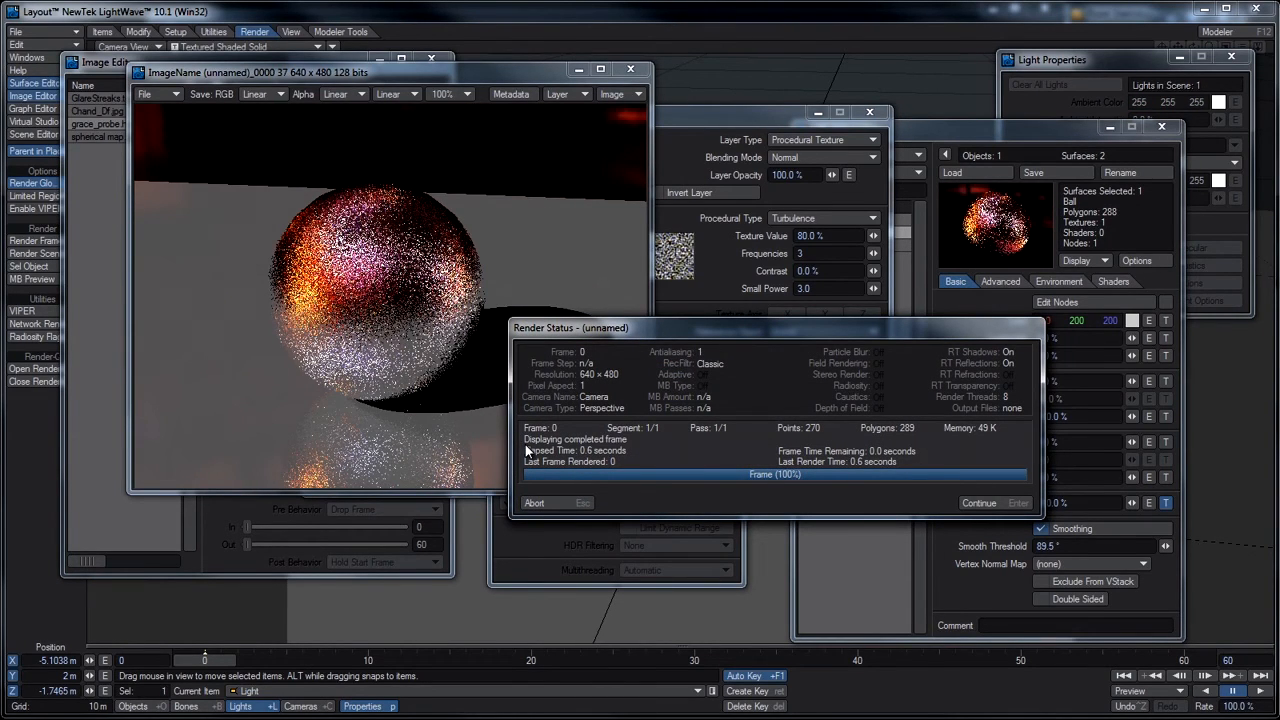
click(548, 505)
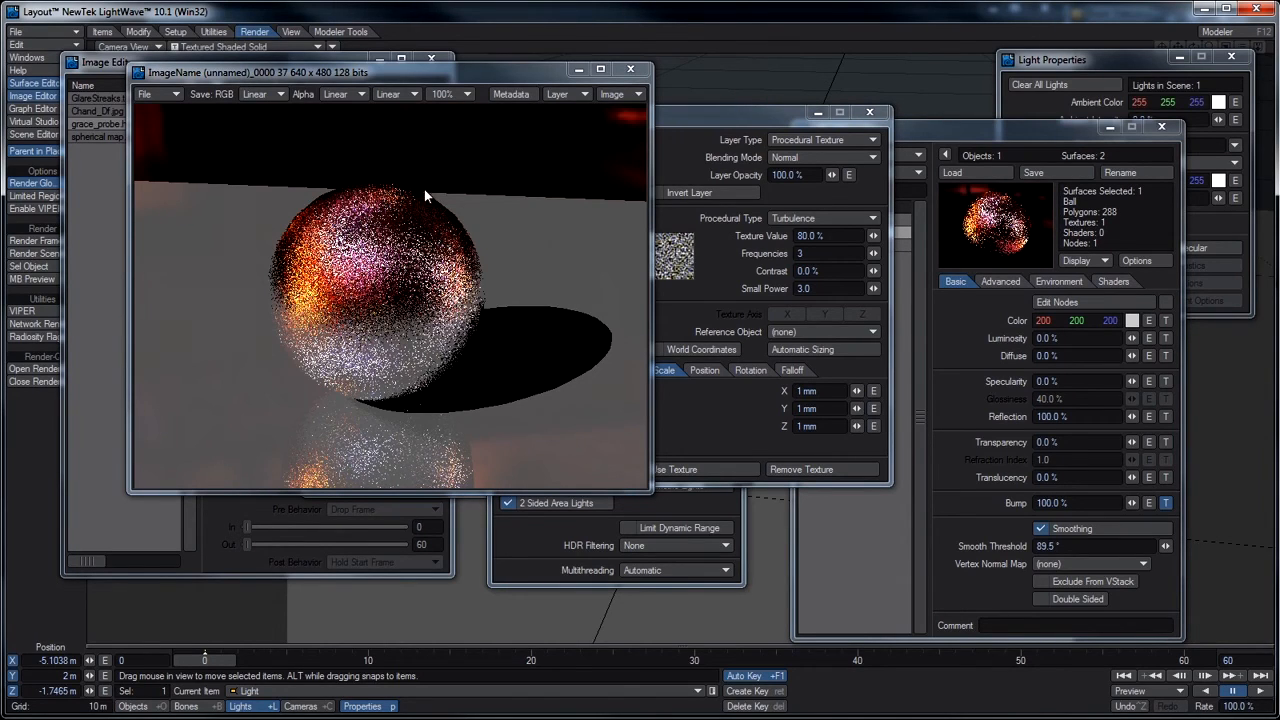
- Set the camera's antialiasing to 20 and render the frame
click(732, 116)
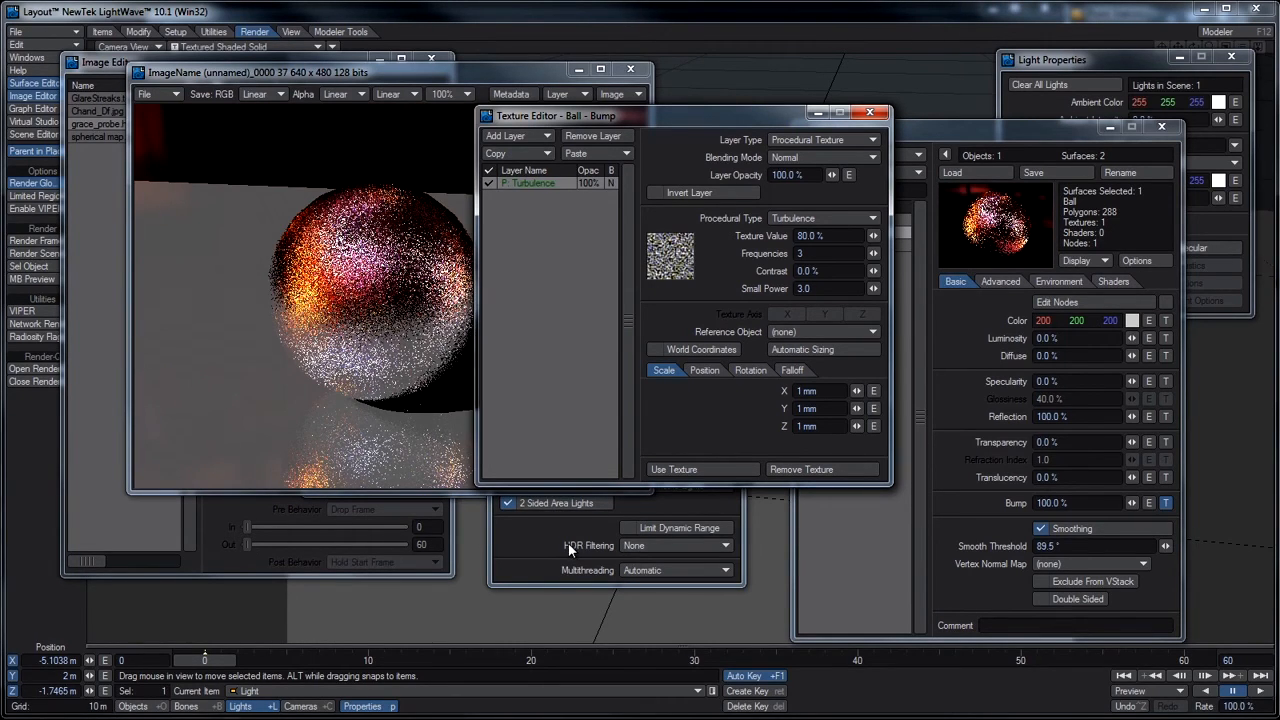
key(p)
key(p)
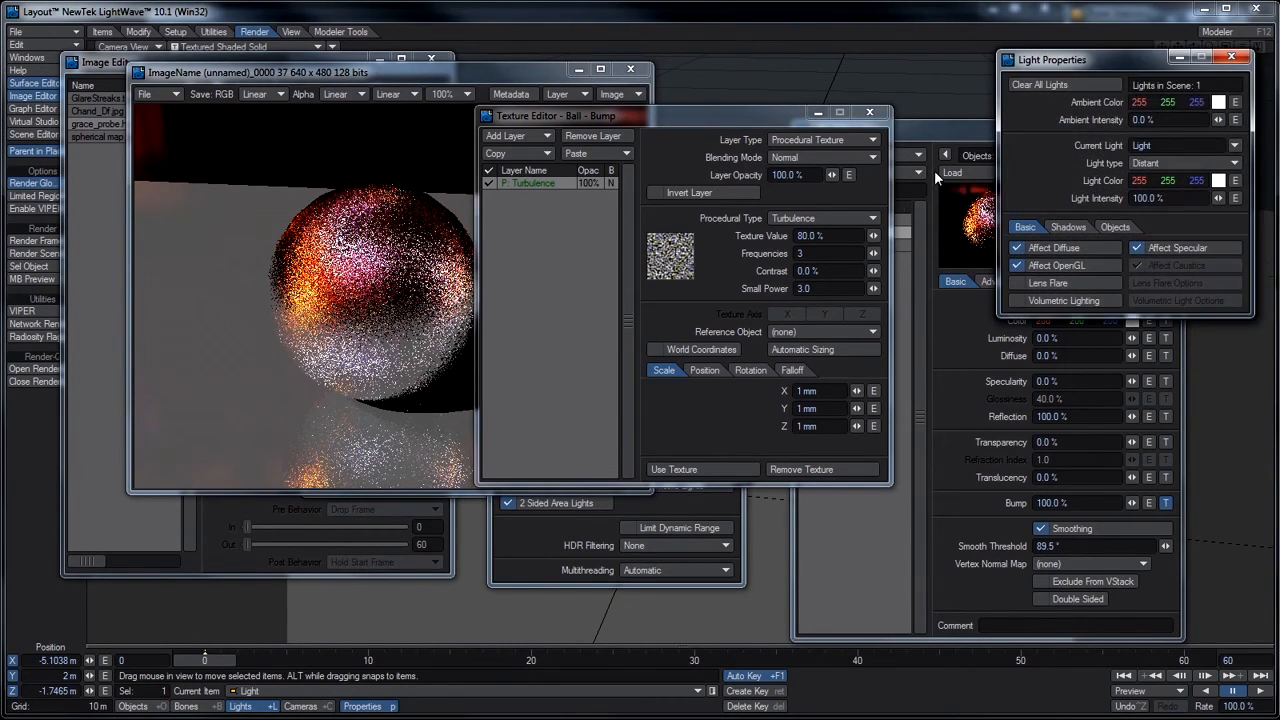
click(303, 706)
click(352, 706)
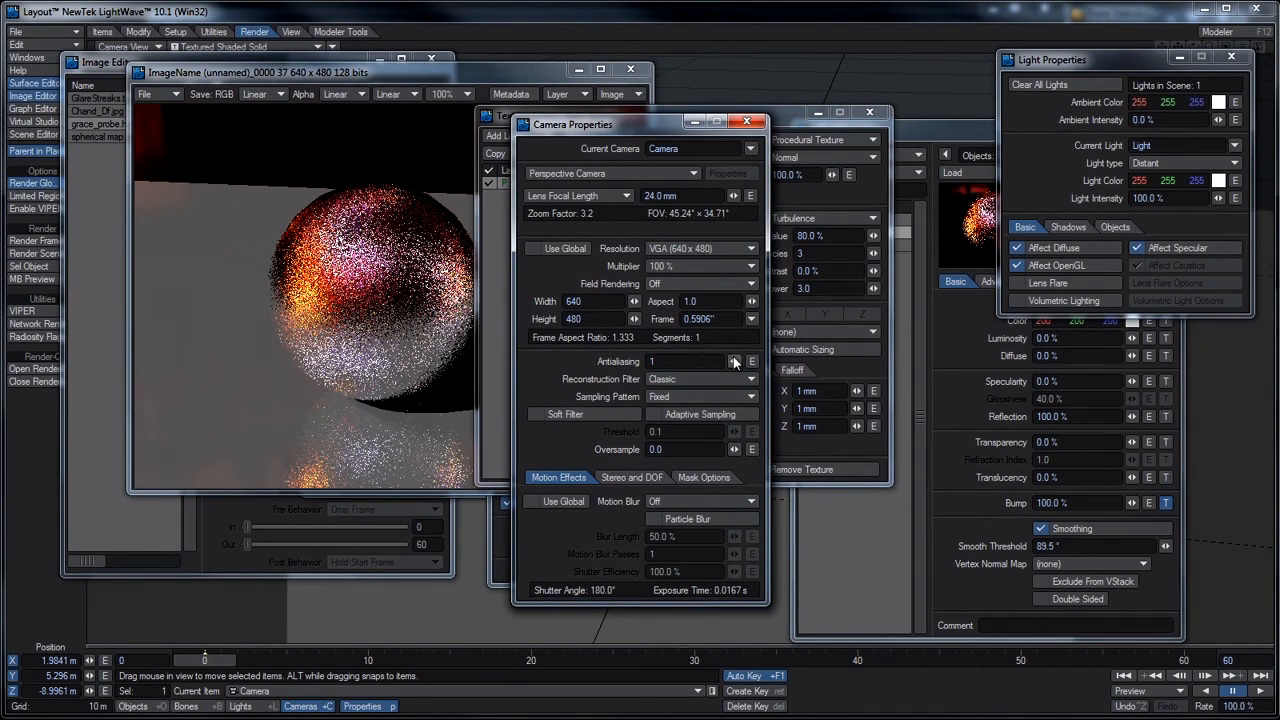
click(699, 361)
text(20)
key(F9)
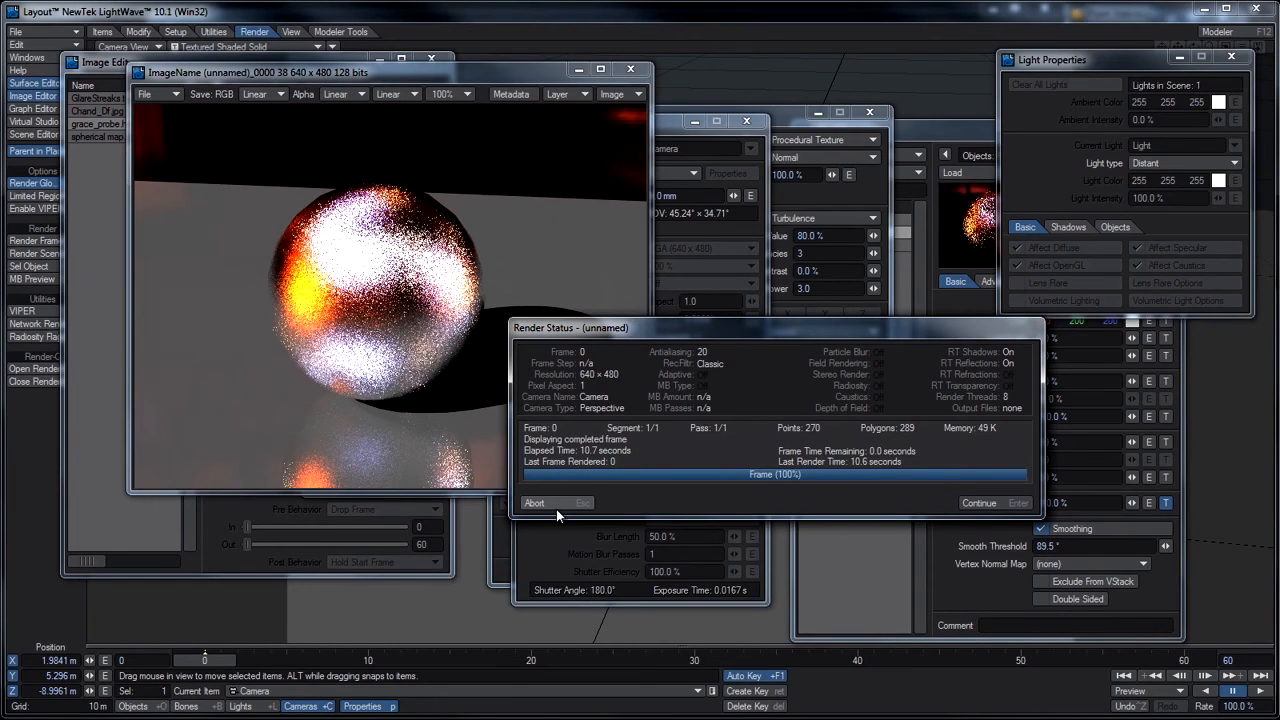
click(557, 502)
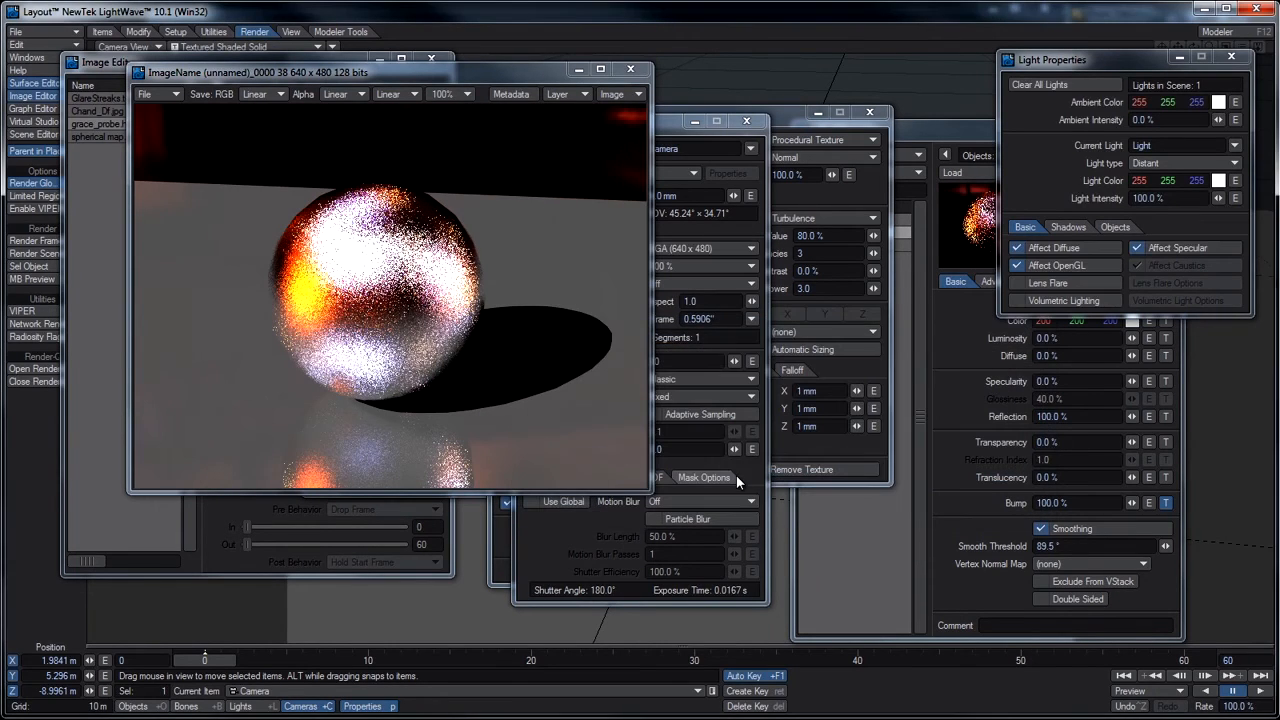
- Raise the camera's antialiasing to 50 and render the frame again
click(720, 360)
text(50)
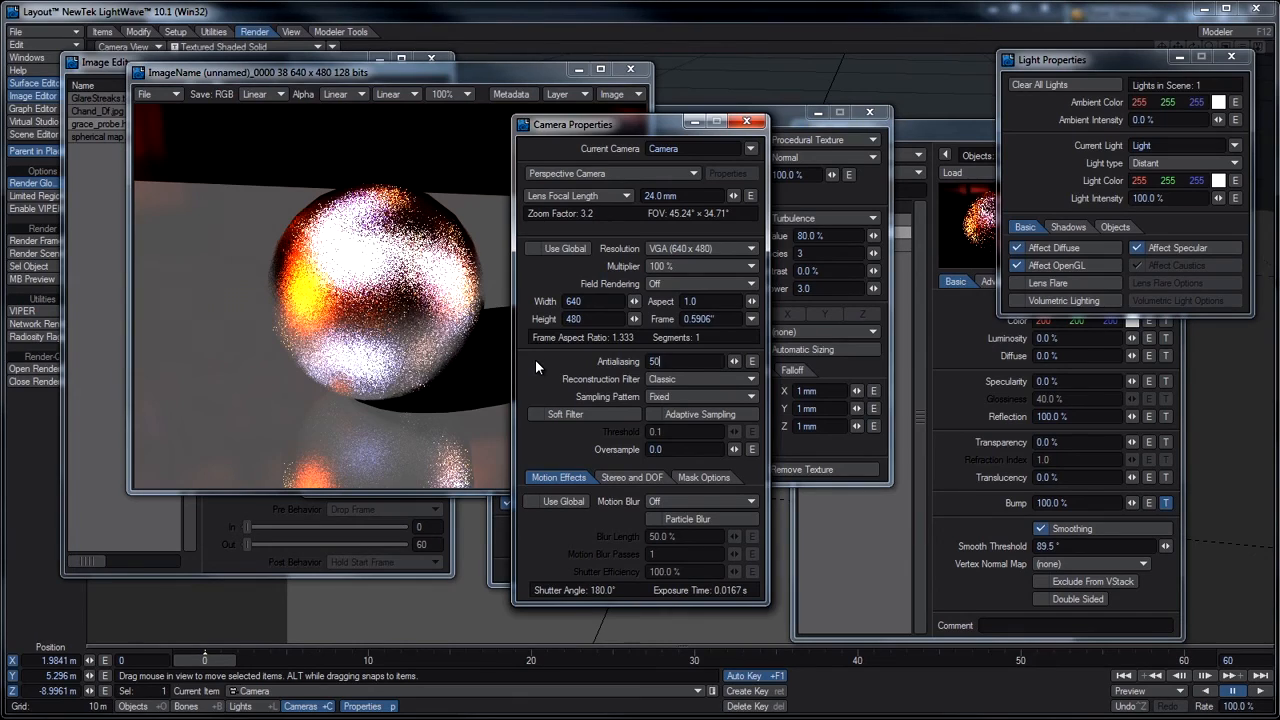
key(F9)
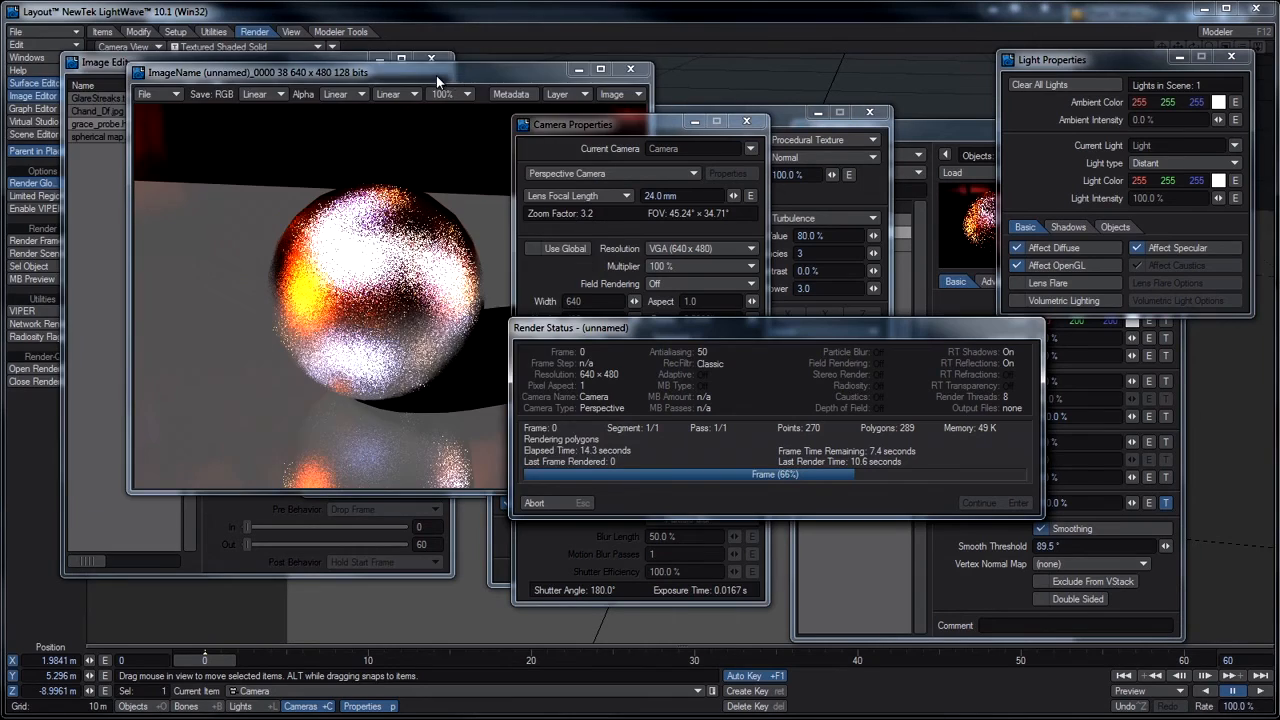
drag(452, 75, 369, 70)
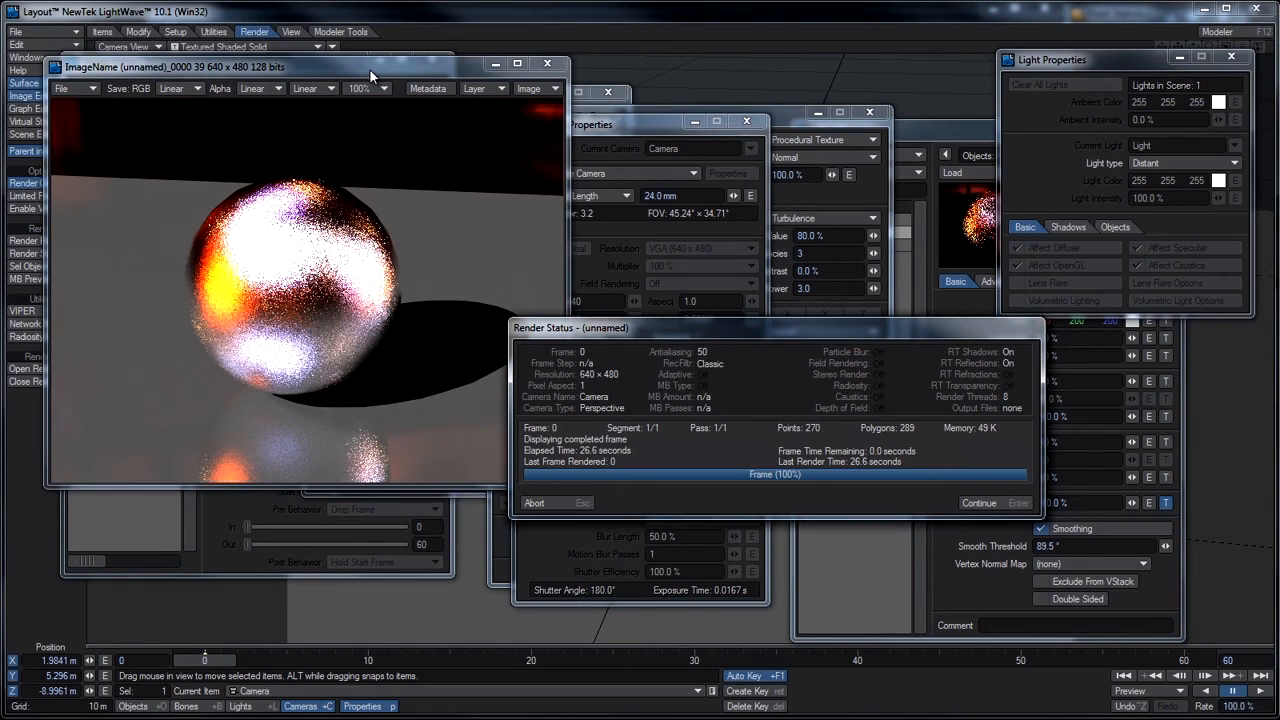
click(558, 503)
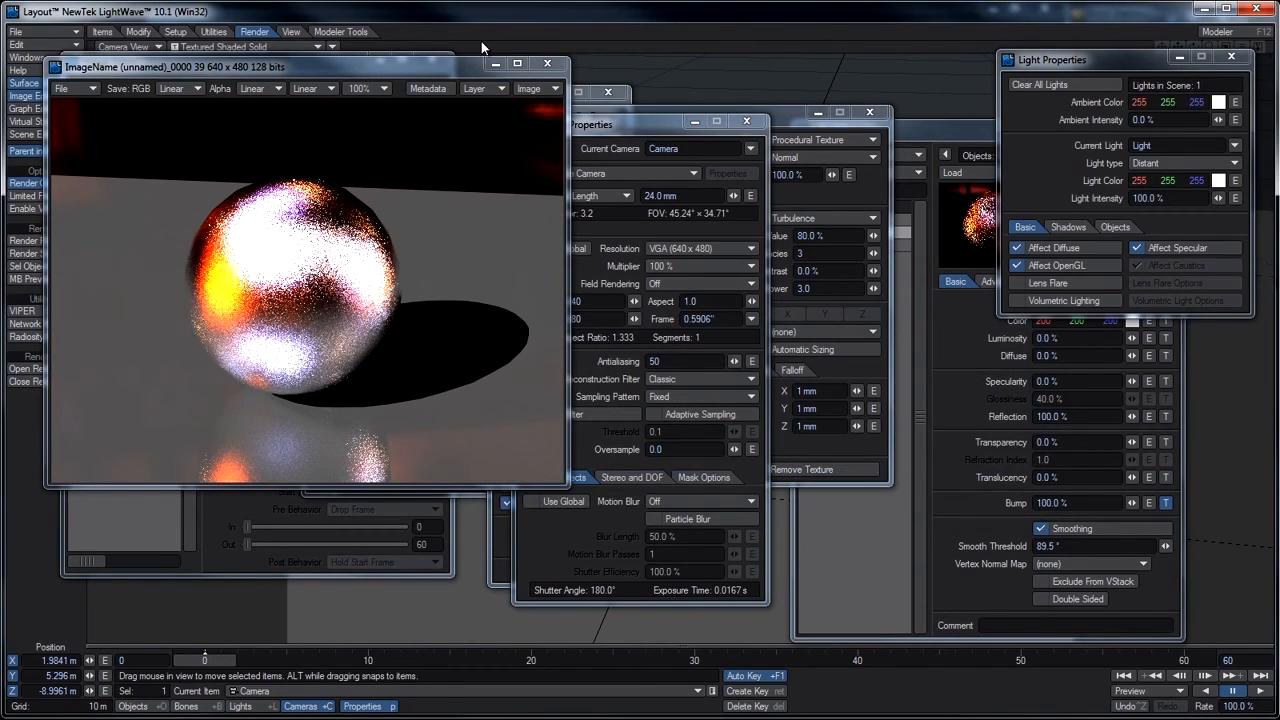
- Compare the antialiasing 50 render with the earlier bump render made at antialiasing 1
click(482, 90)
click(482, 66)
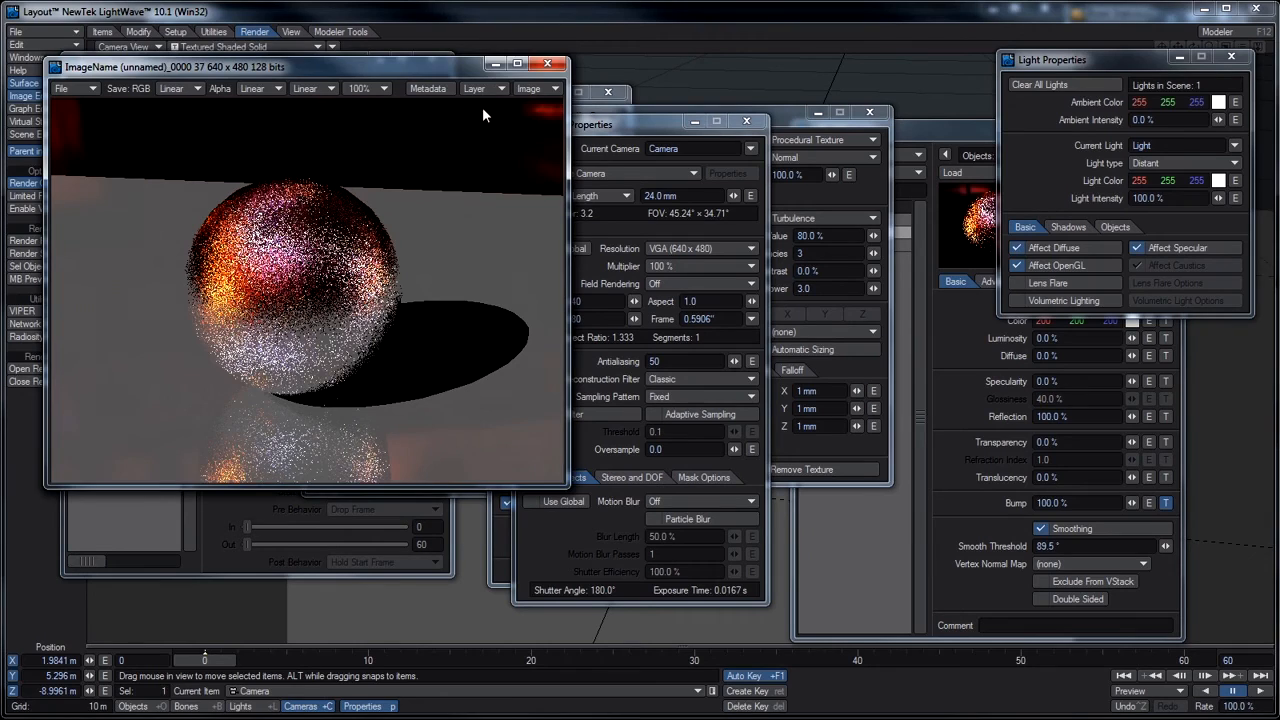
click(485, 89)
click(485, 114)
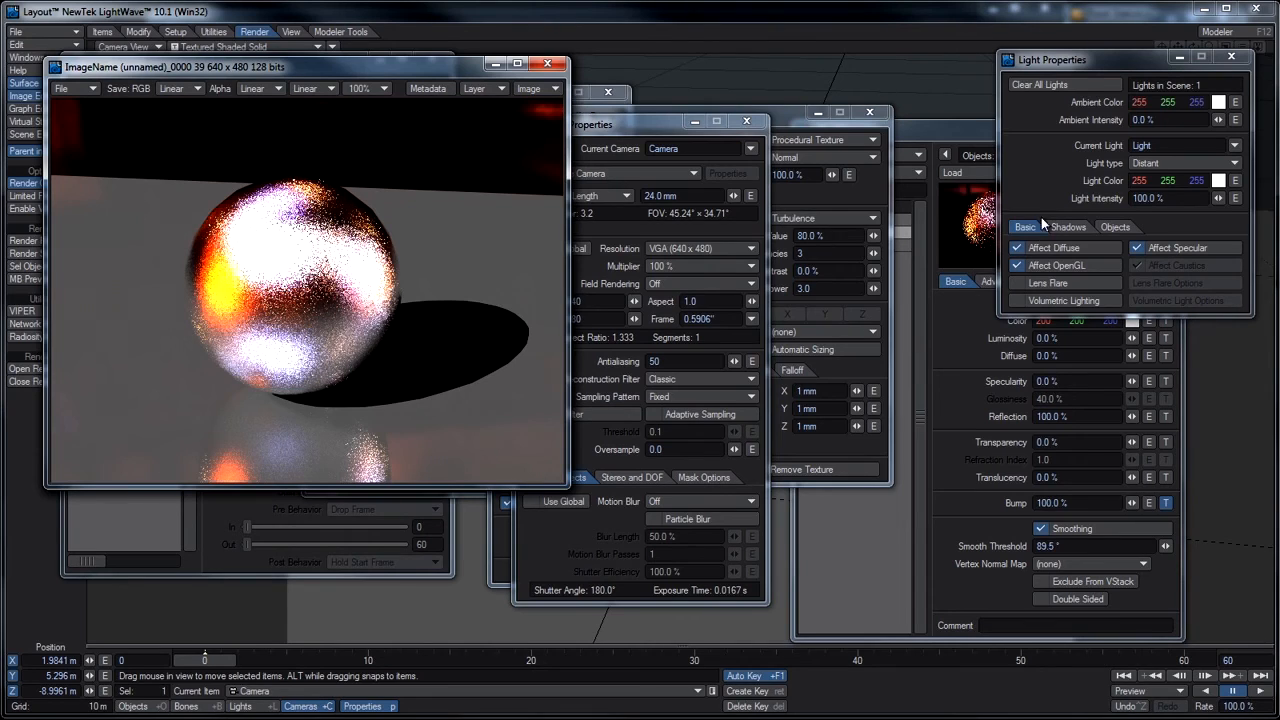
- Remove the Turbulence texture from the Ball's bump channel
click(960, 366)
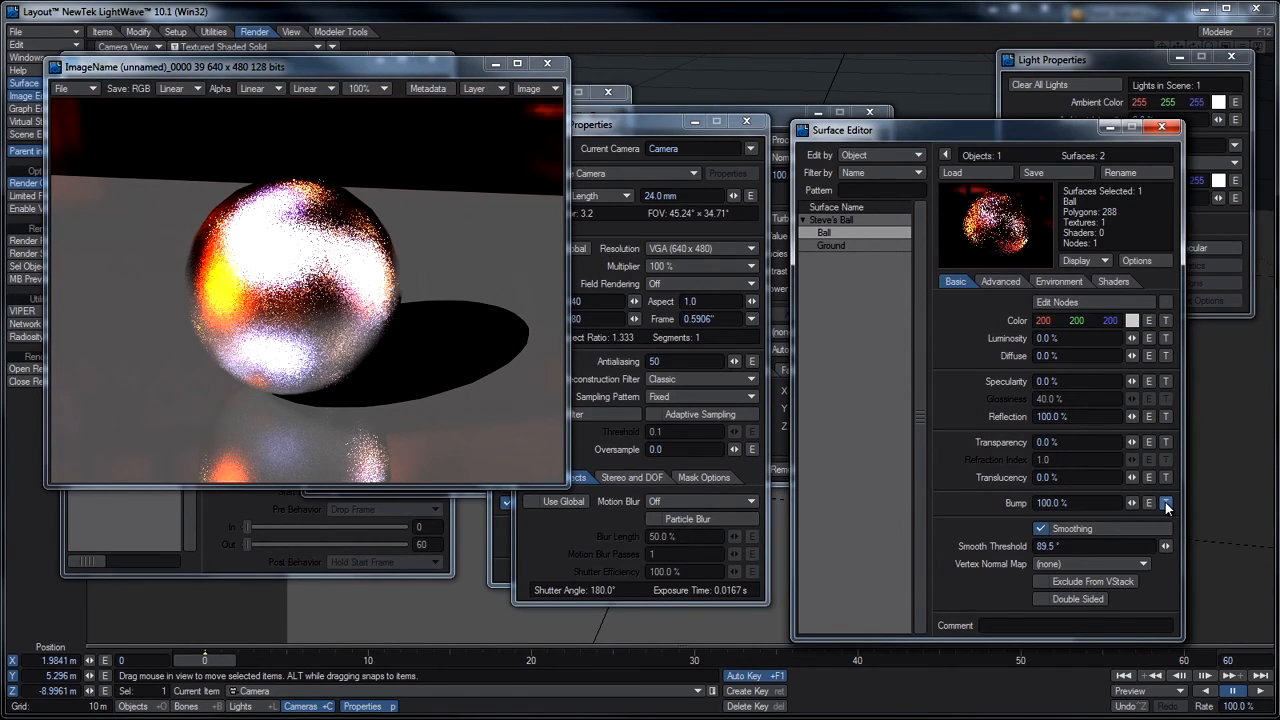
shift+click(1165, 502)
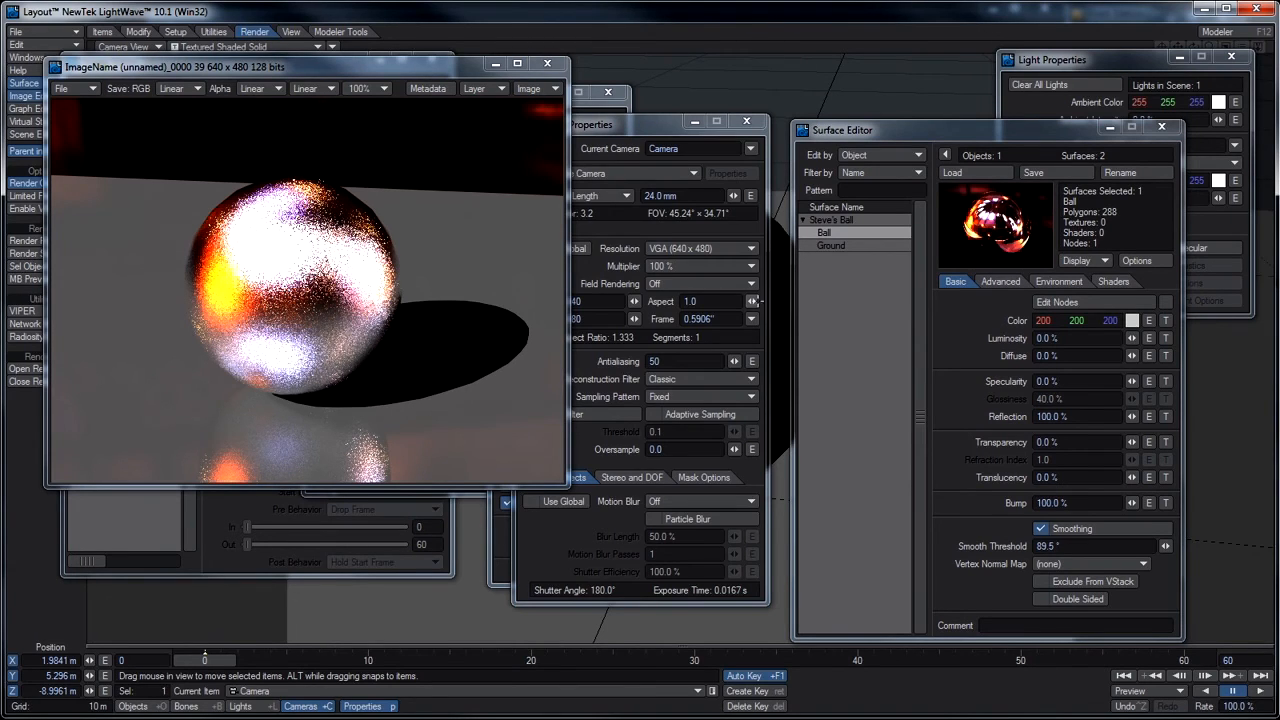
- Set the camera's antialiasing to 1 and render the frame without the bump texture
click(757, 300)
click(684, 360)
text(1)
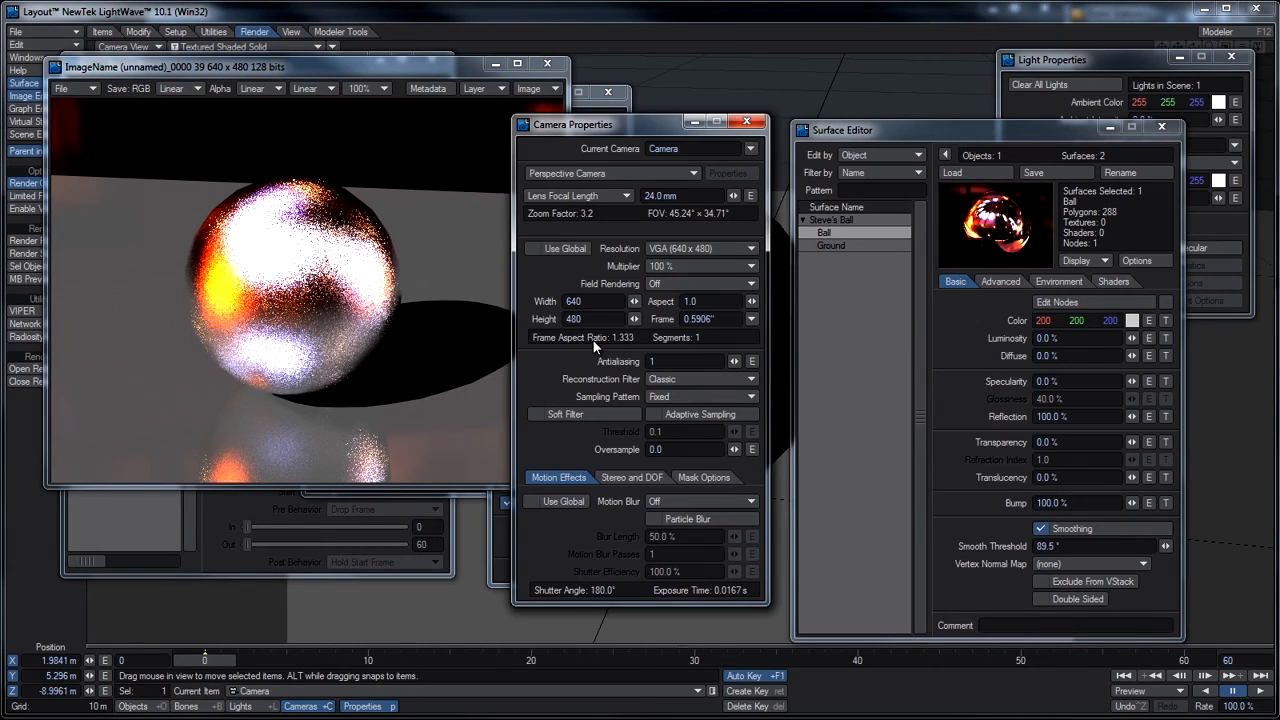
key(F9)
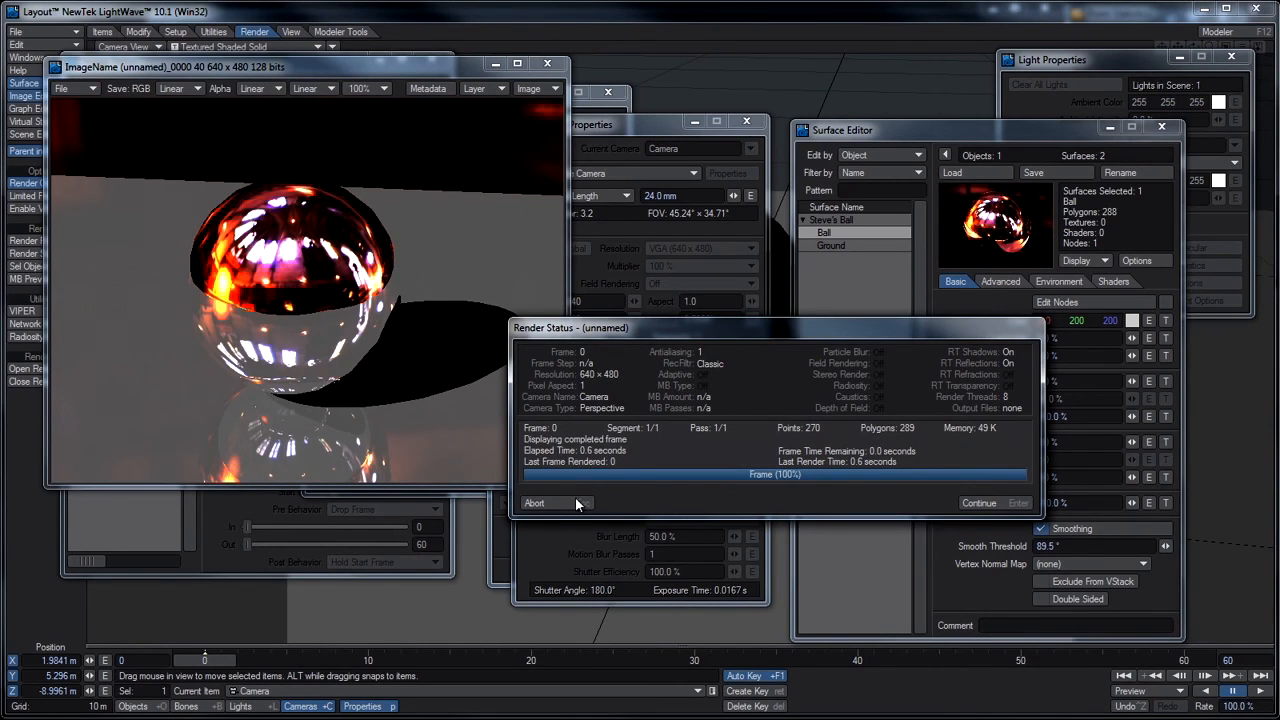
click(571, 505)
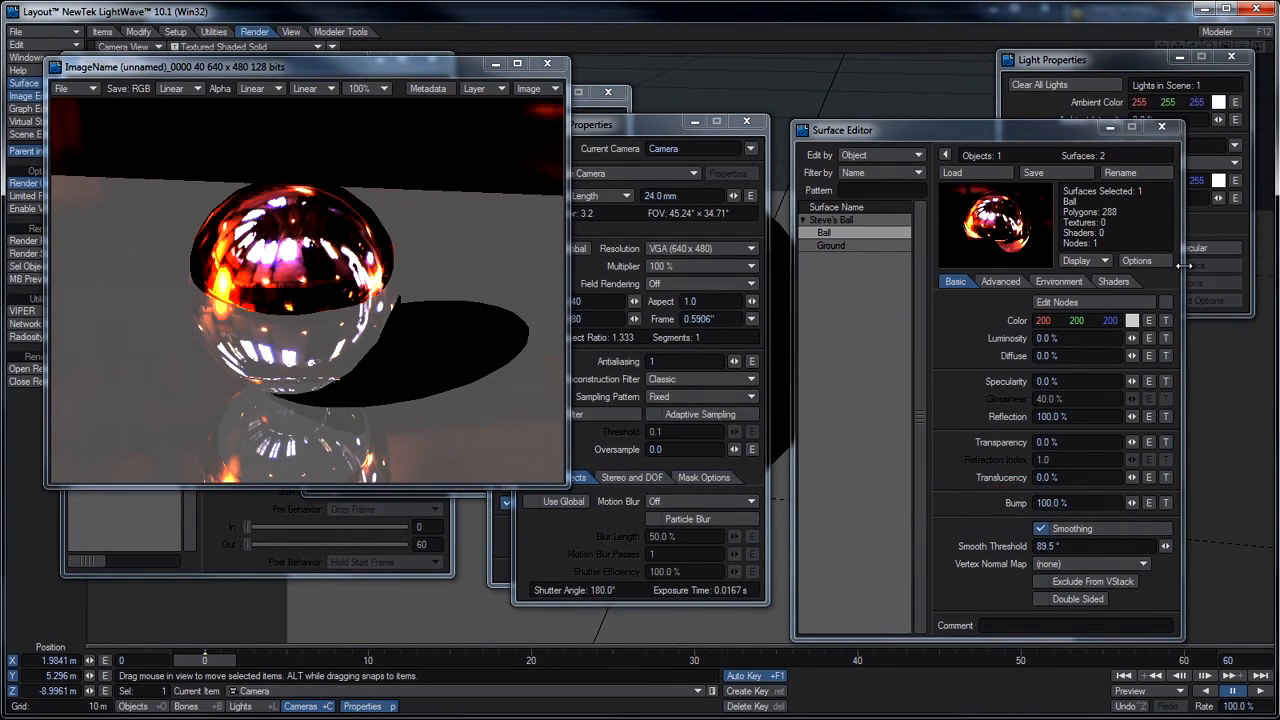
- Set the Ball's reflection blurring to 35% in its environment settings
click(1063, 281)
click(1074, 352)
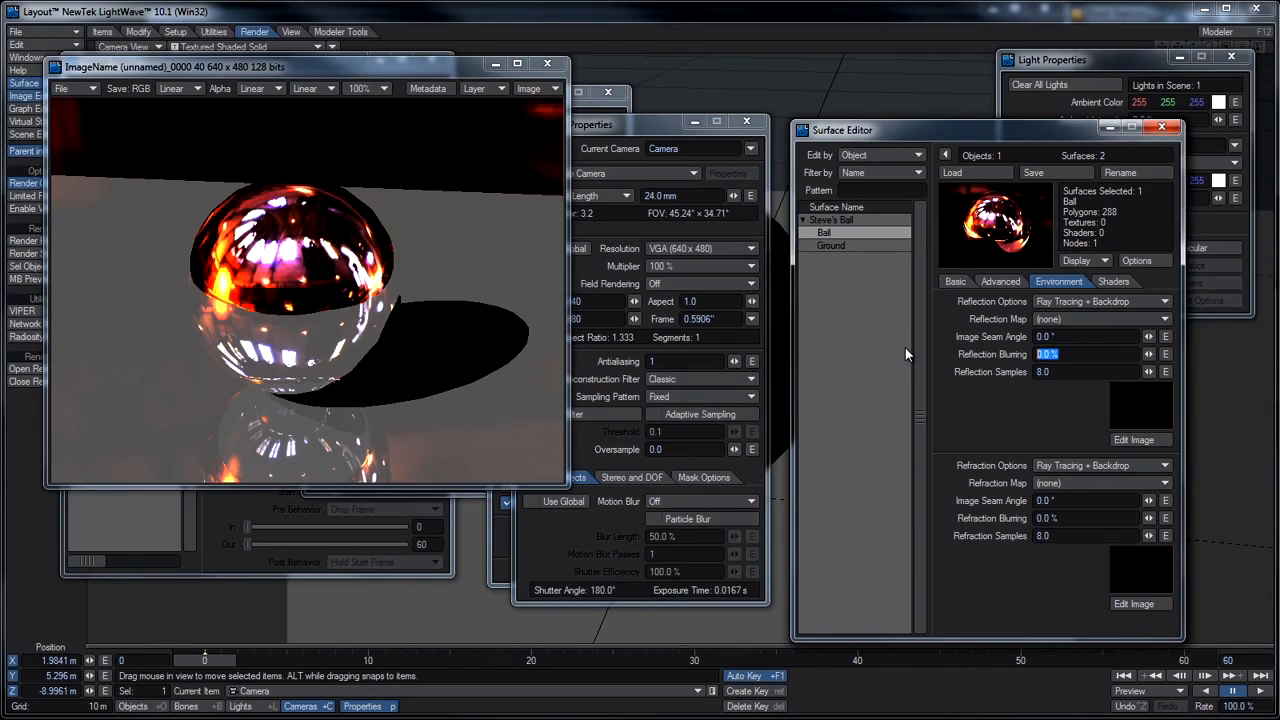
text(35)
key(Return)
- Set the camera's antialiasing to 20 and render the frame with the blurred reflections
click(703, 360)
text(20)
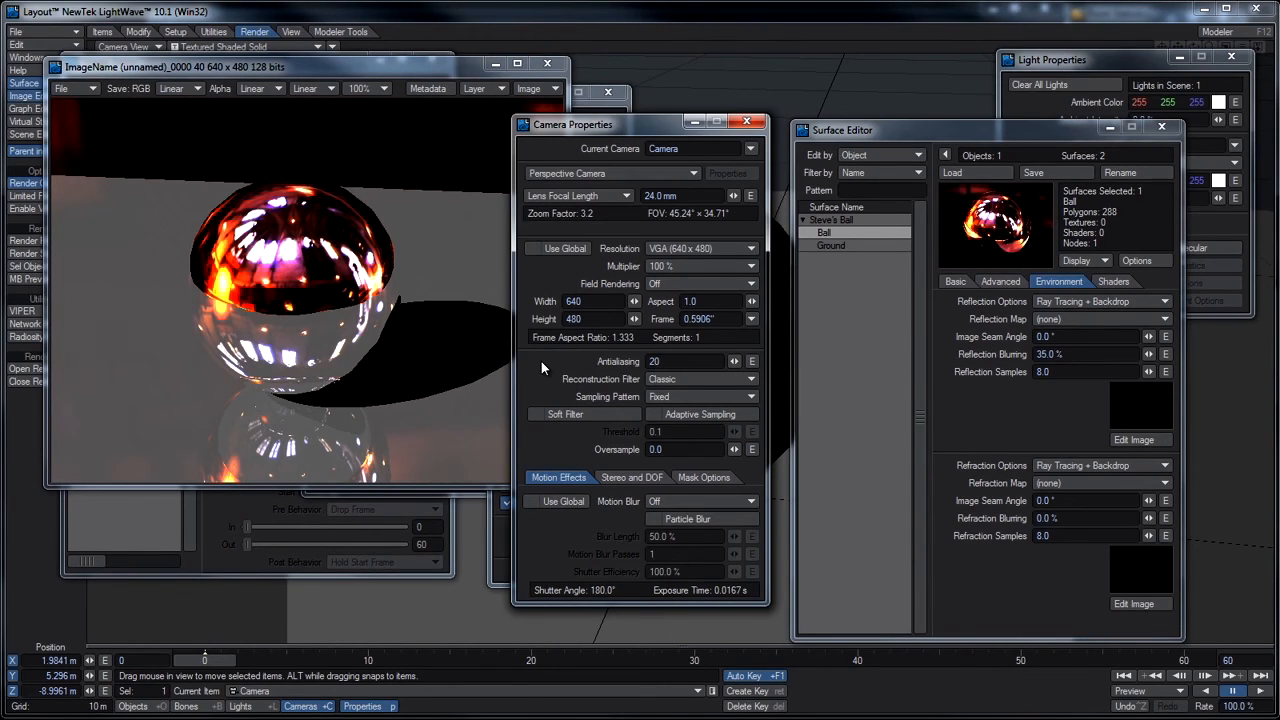
key(F9)
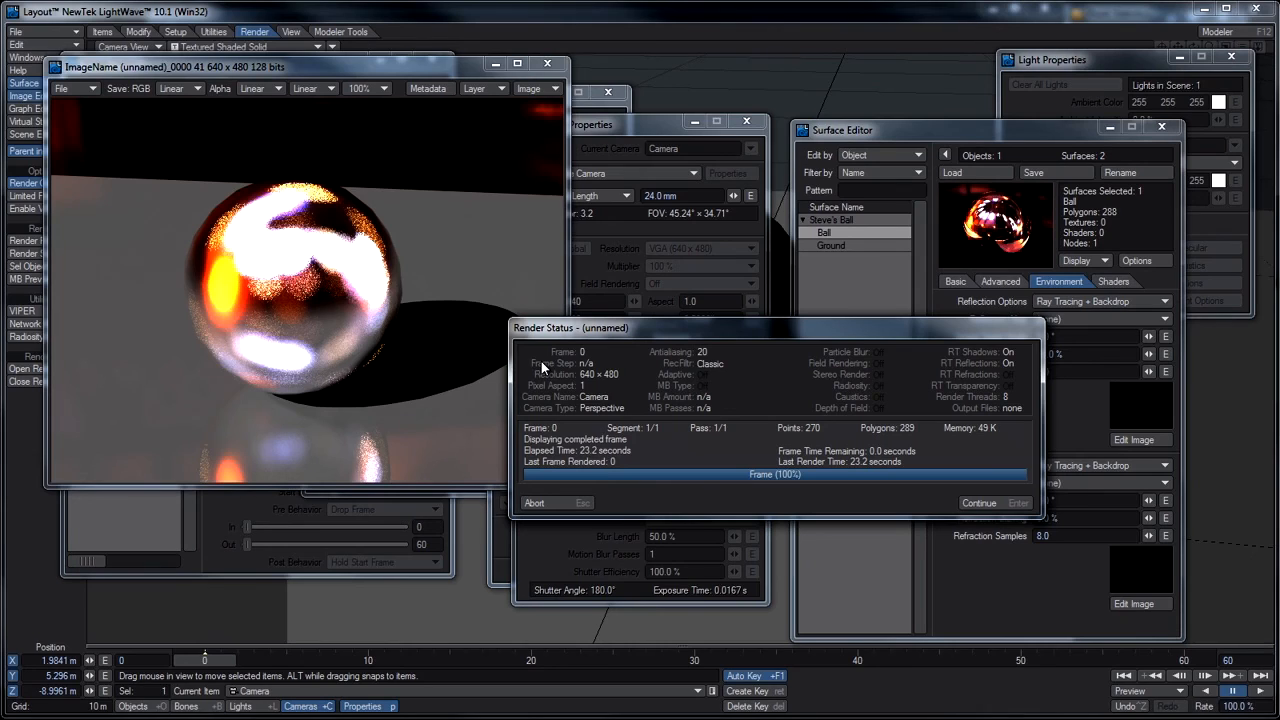
click(570, 502)
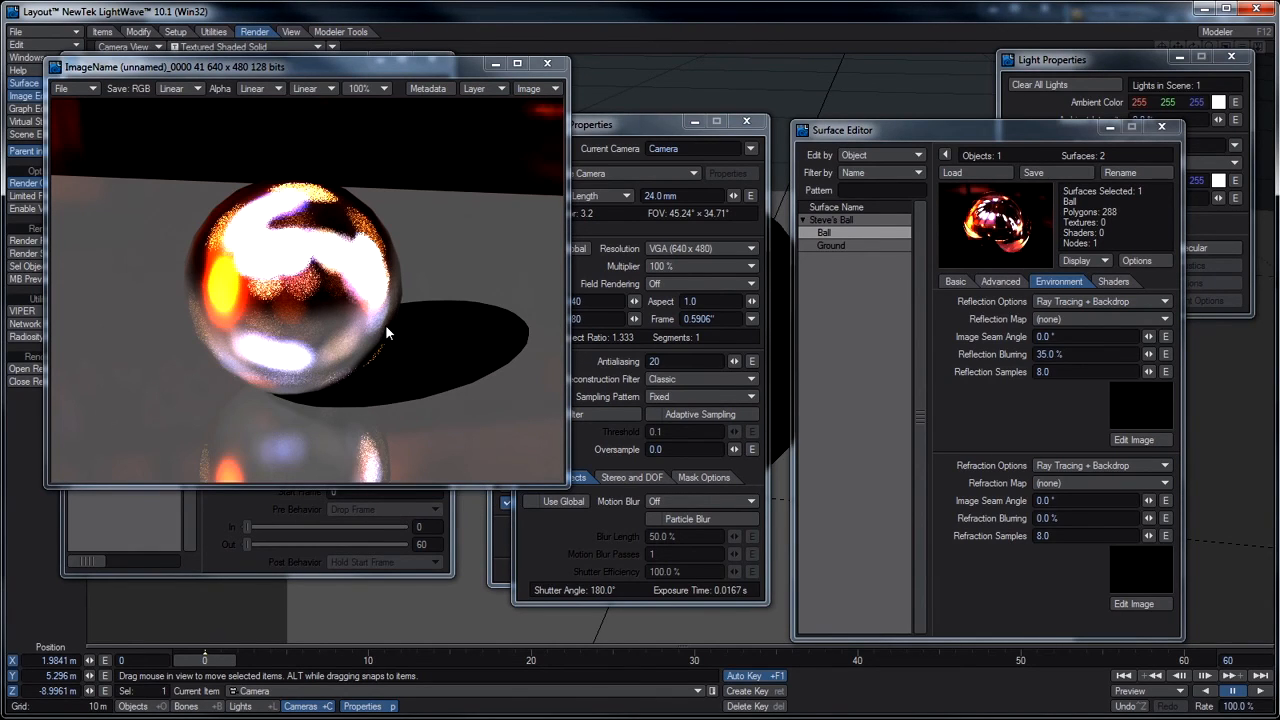
- Set the brightness of the Image World grace_probe.hdr backdrop environment to 100% and render the frame
key(ctrl+F5)
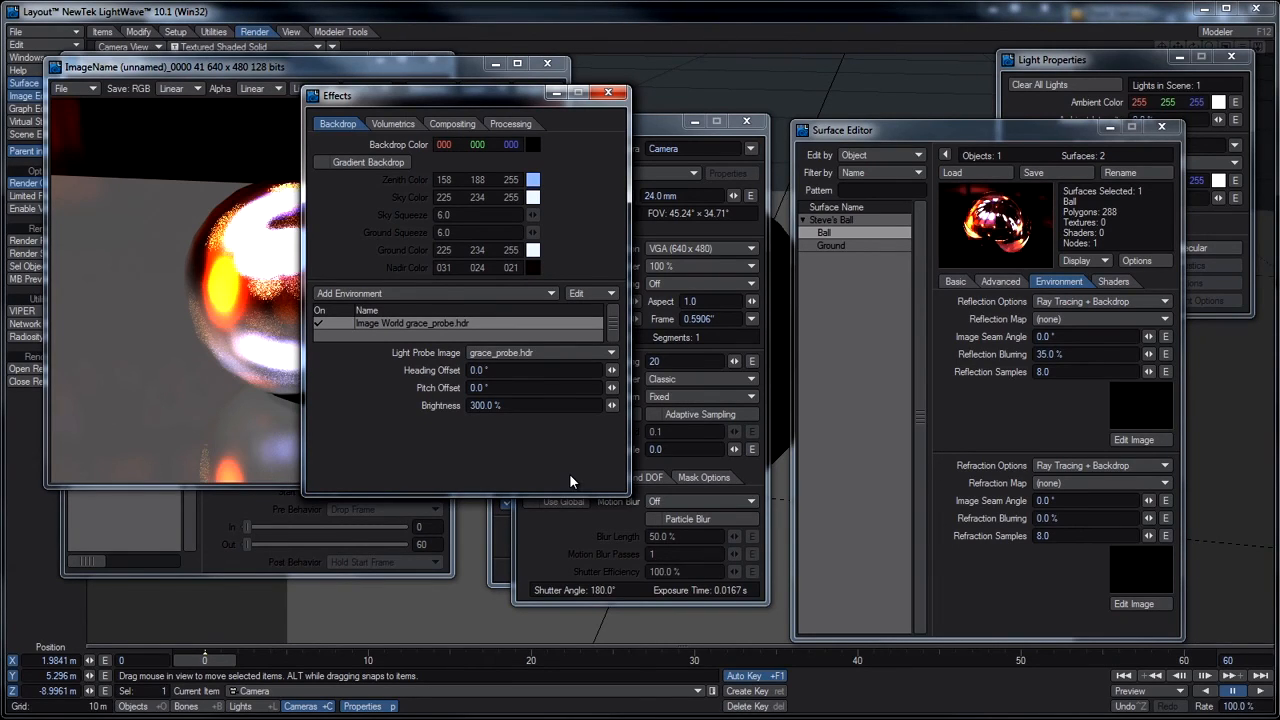
drag(505, 405, 386, 392)
text(100)
key(Return)
key(F9)
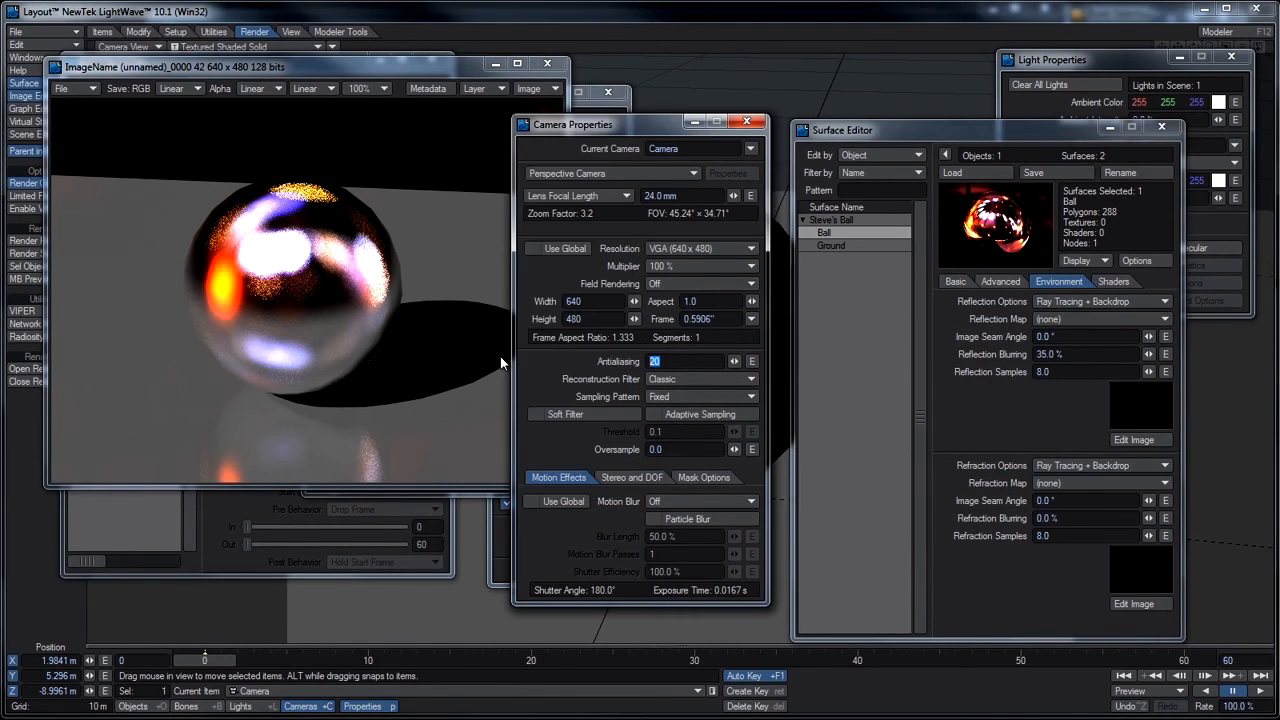
- Set the camera's antialiasing to 1 and the Ball's reflection blurring to 0%, then render the frame
text(1)
click(1068, 352)
text(0)
key(Return)
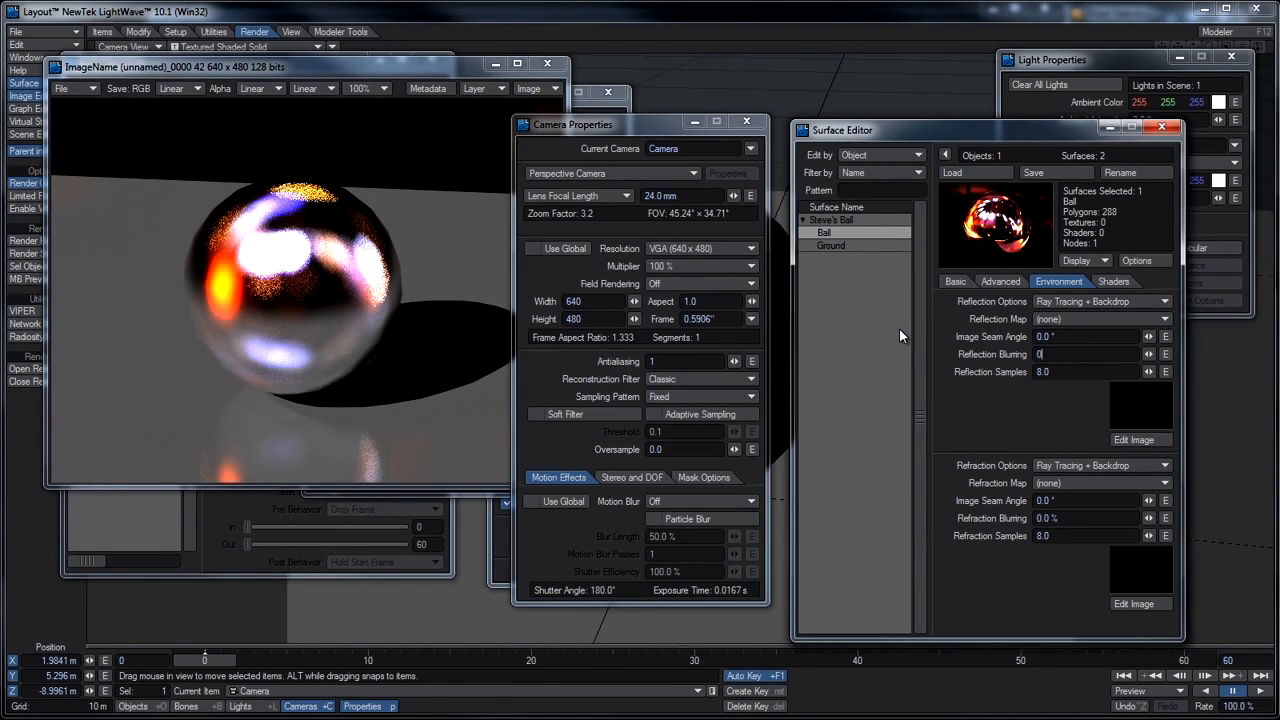
key(F9)
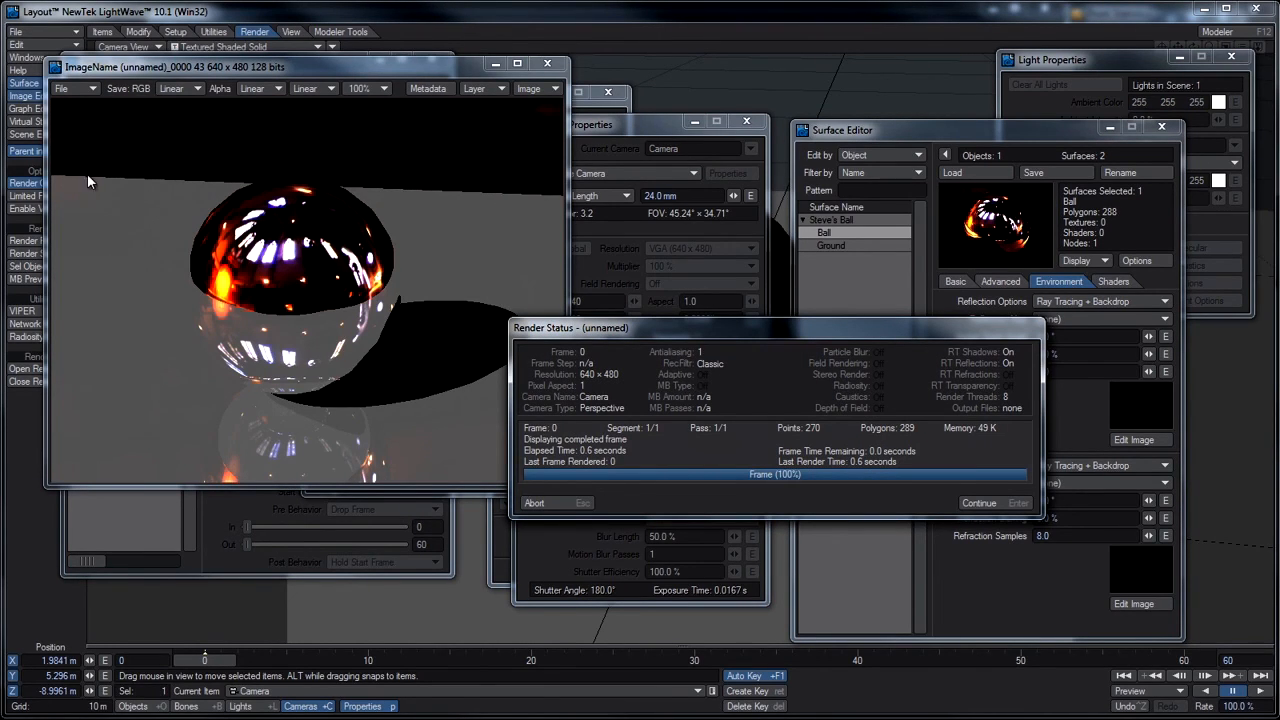
click(540, 502)
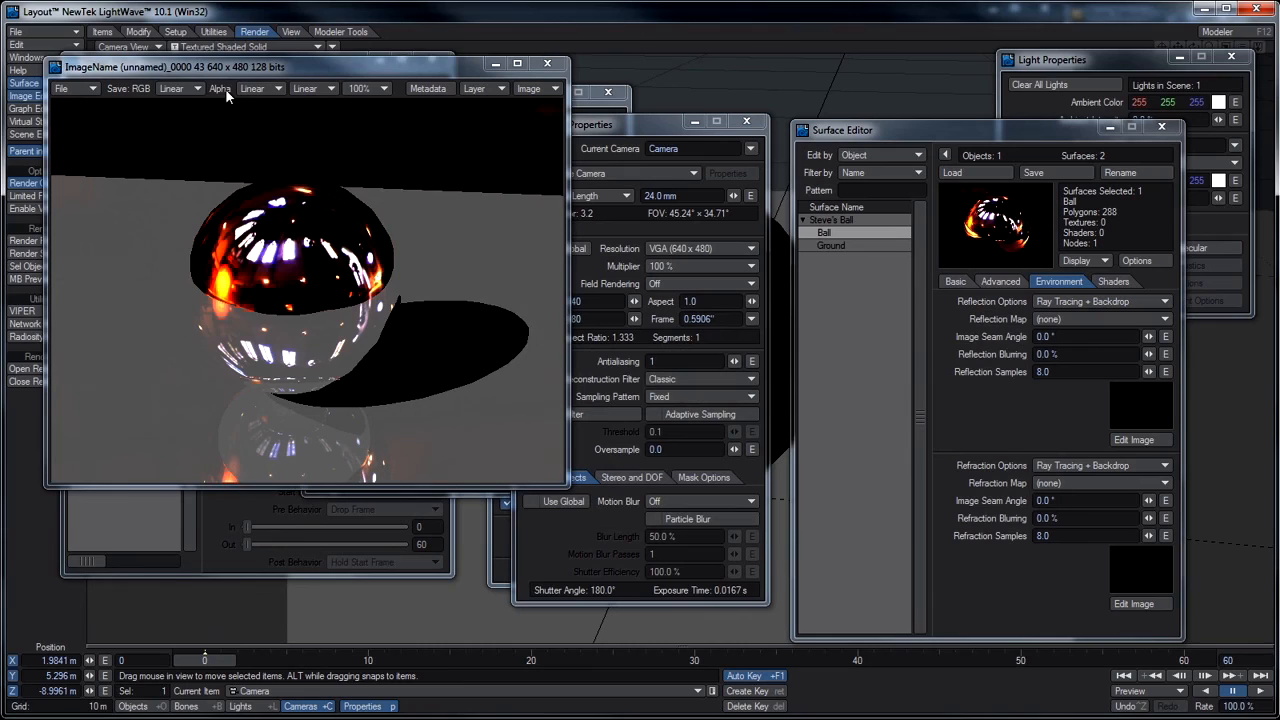
- Magnify the rendered image to 400% and examine the ball's upper edge against the horizon
click(362, 90)
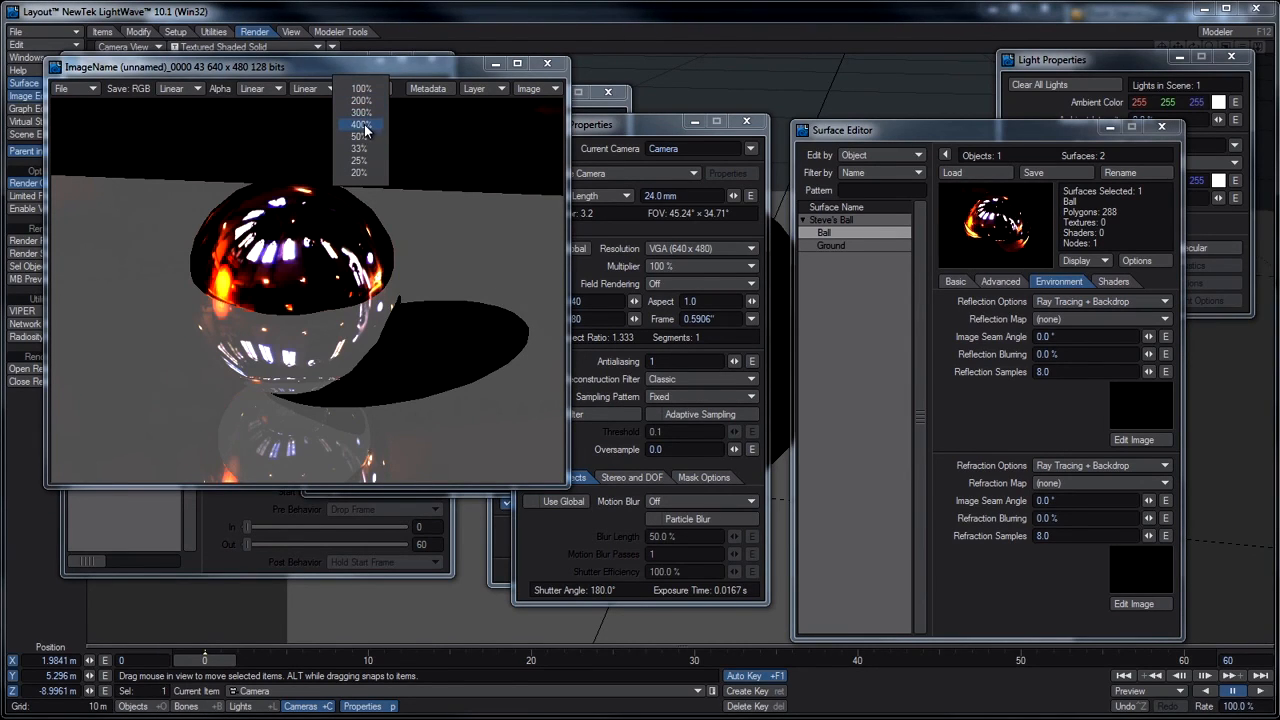
click(362, 124)
drag(230, 194, 353, 336)
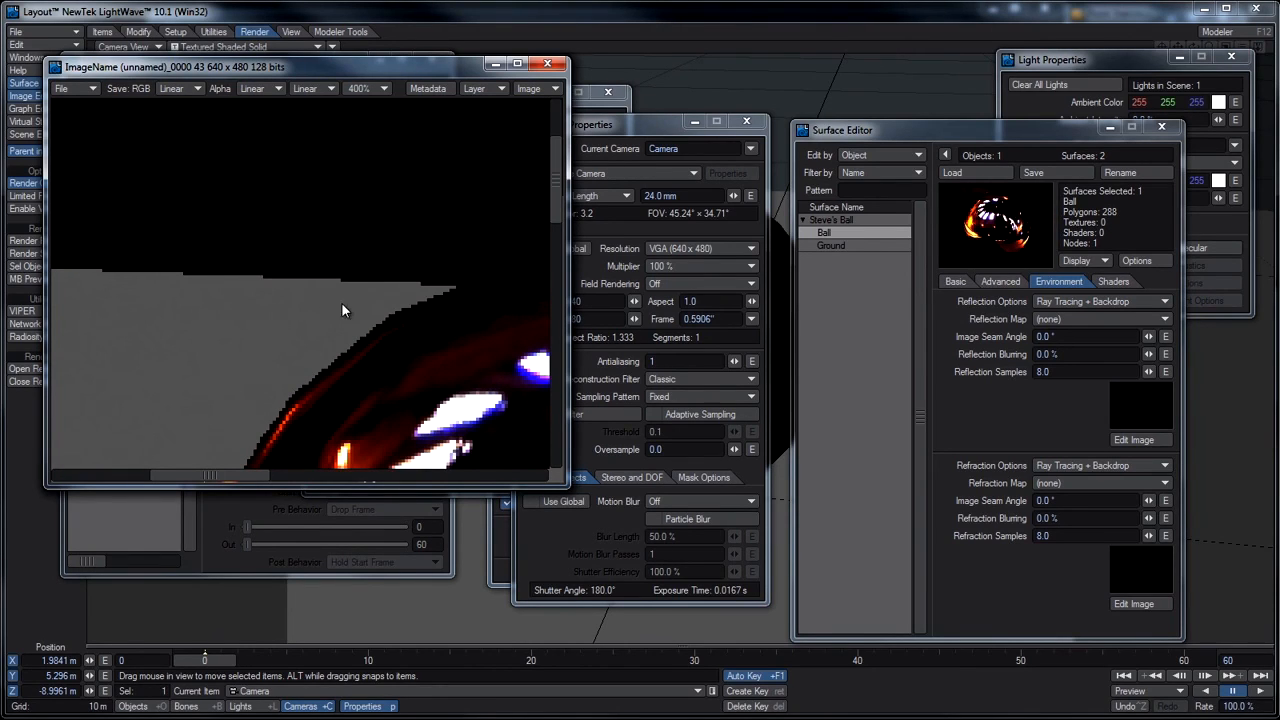
drag(342, 309, 327, 266)
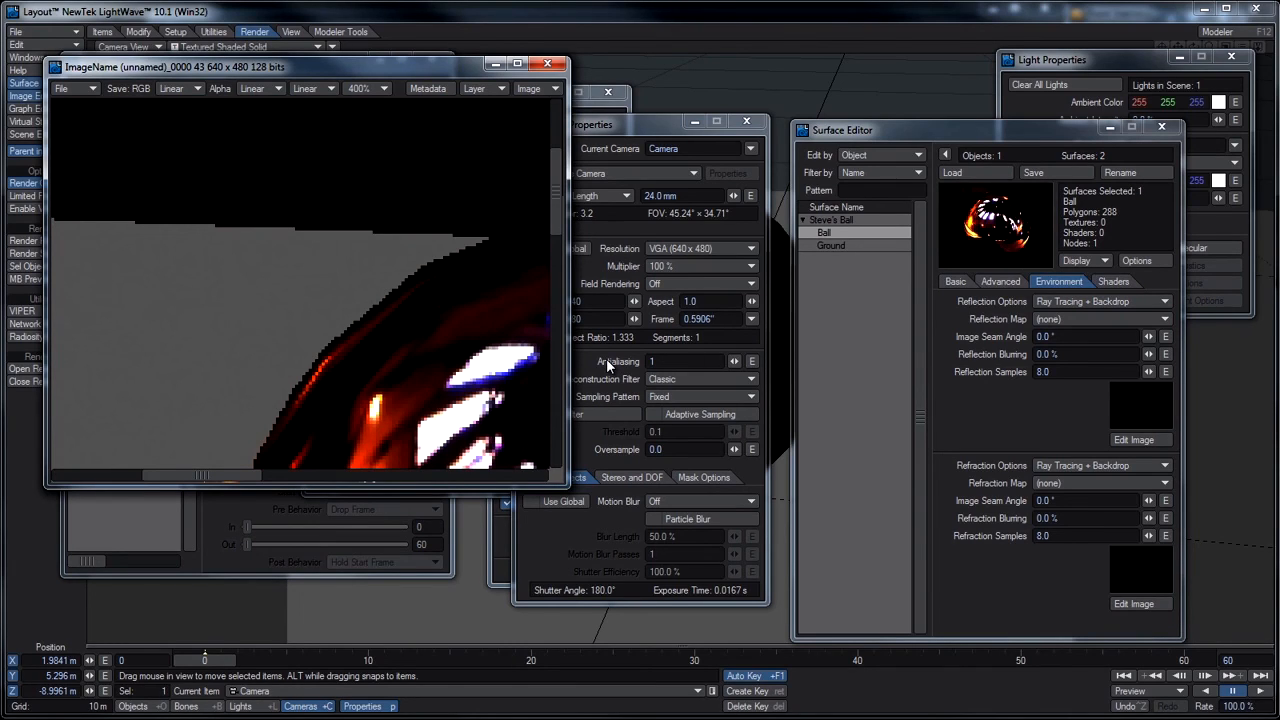
- Set the camera's antialiasing to 10 and render the frame
click(732, 360)
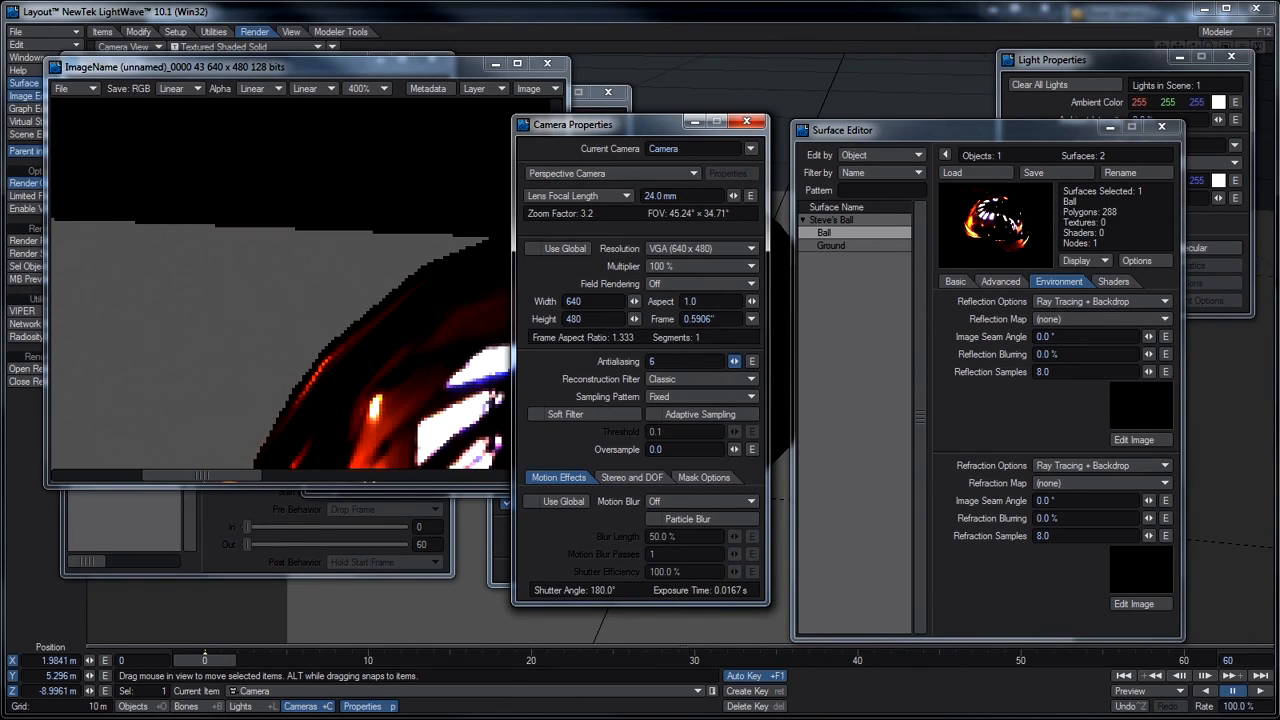
click(666, 362)
text(10)
key(F9)
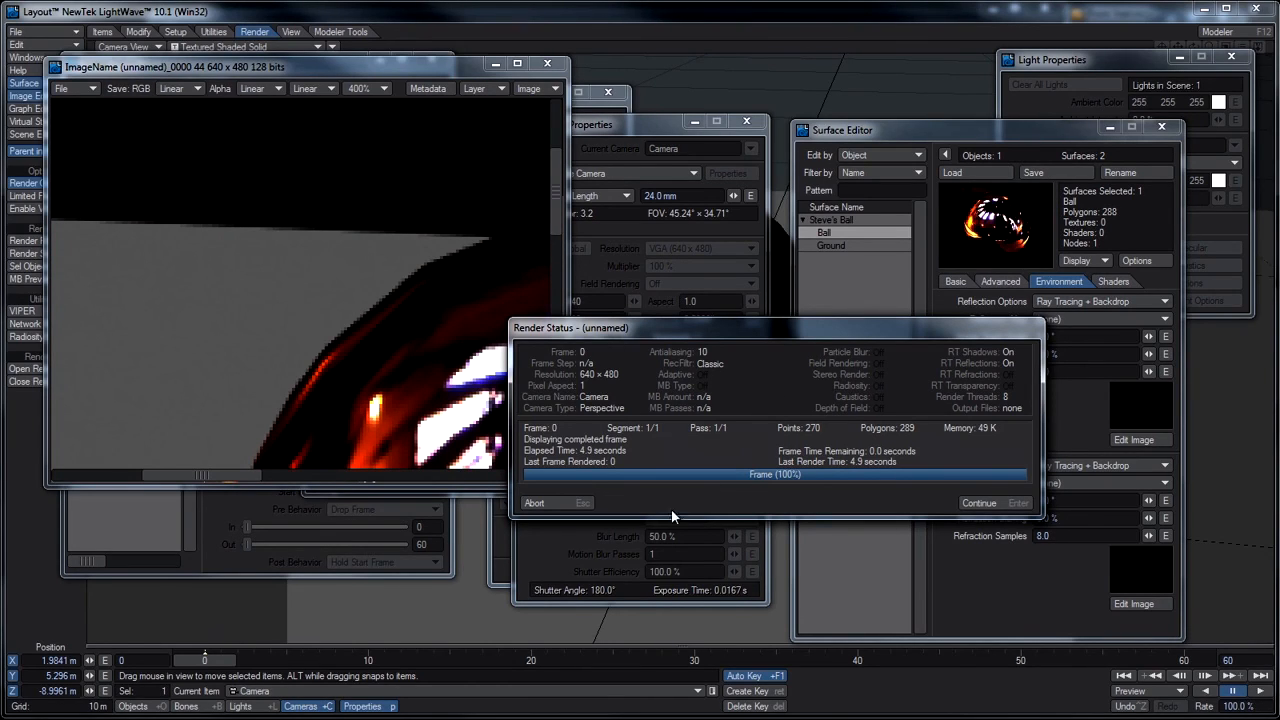
click(566, 500)
click(443, 69)
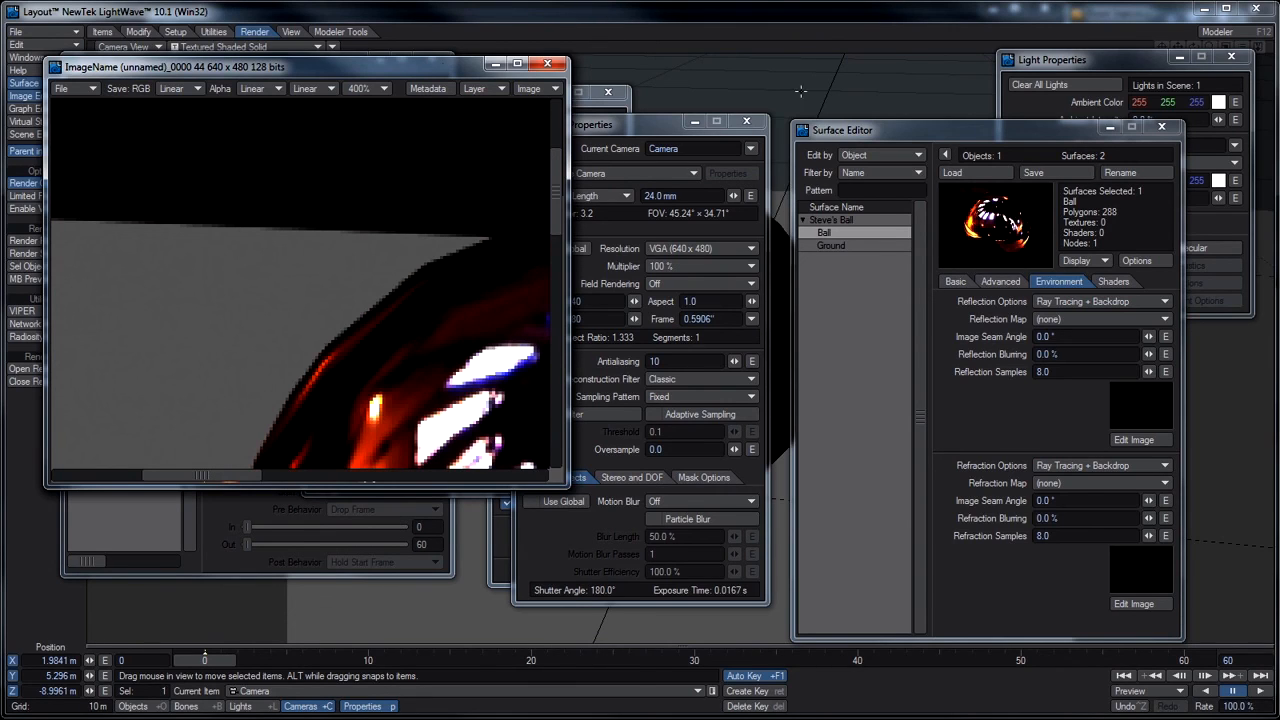
- Set the camera's antialiasing to 1 and the Ball's reflection samples to 20
click(640, 126)
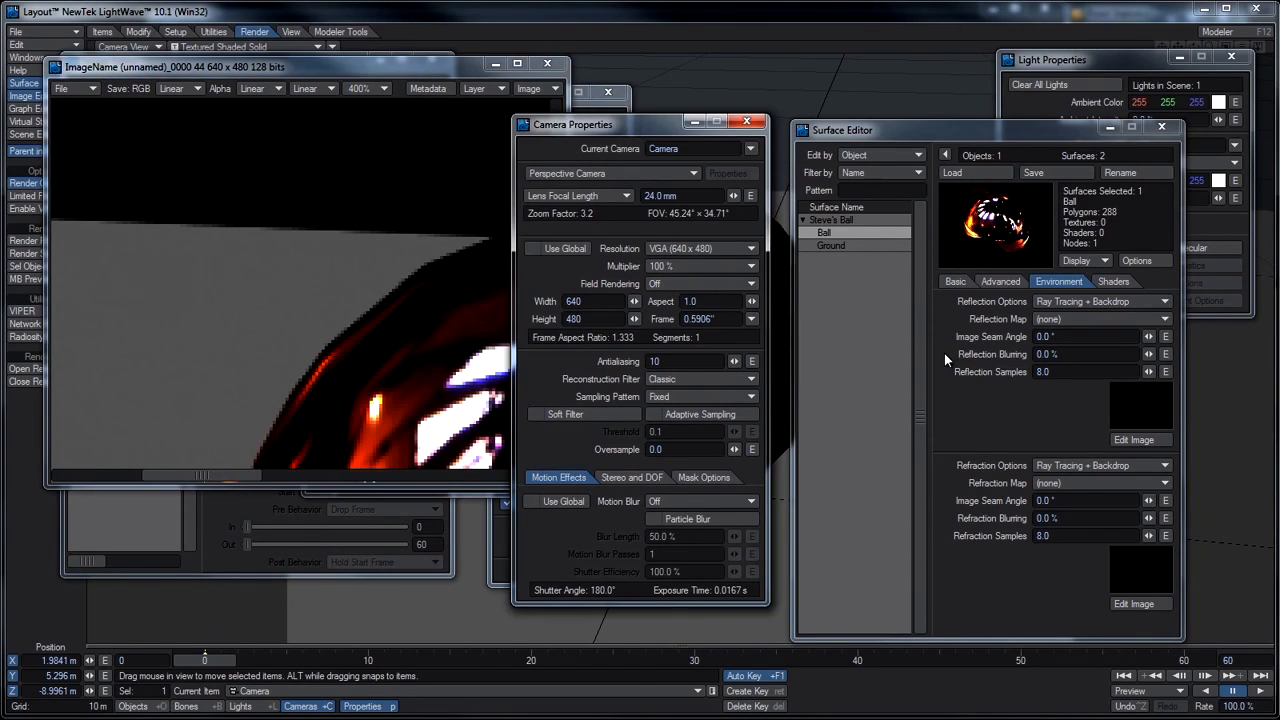
click(971, 371)
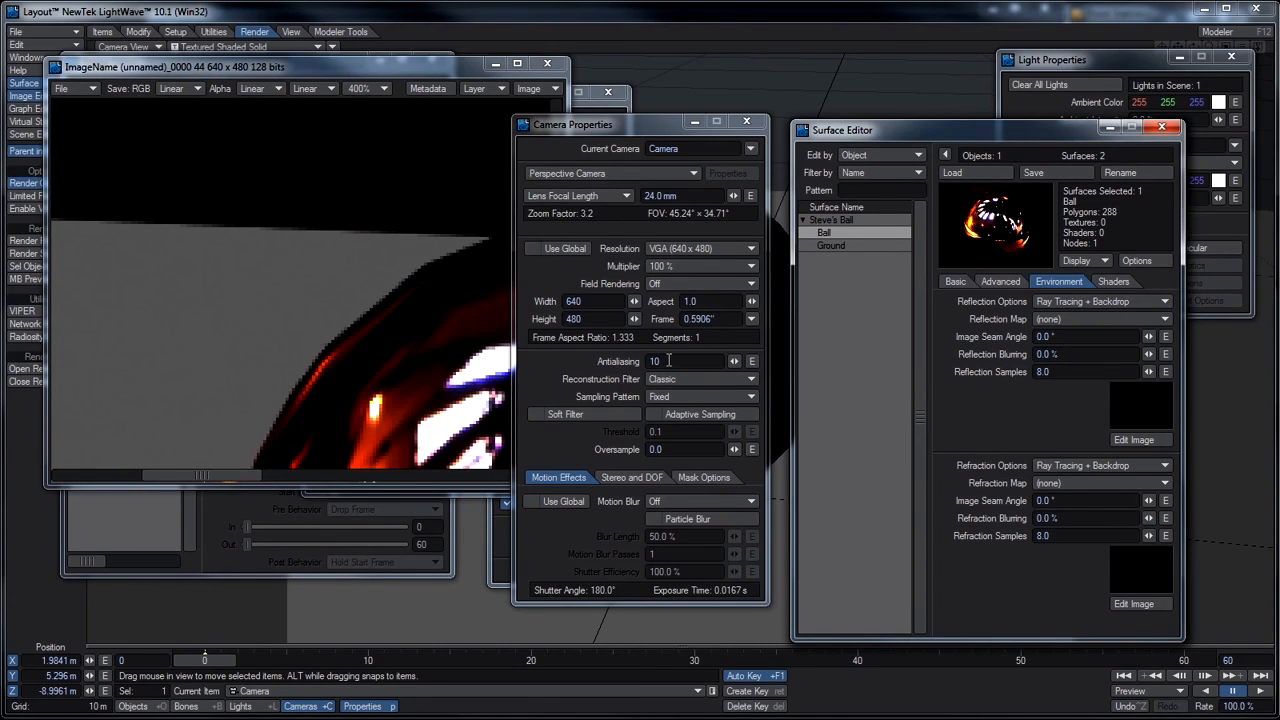
key(BackSpace)
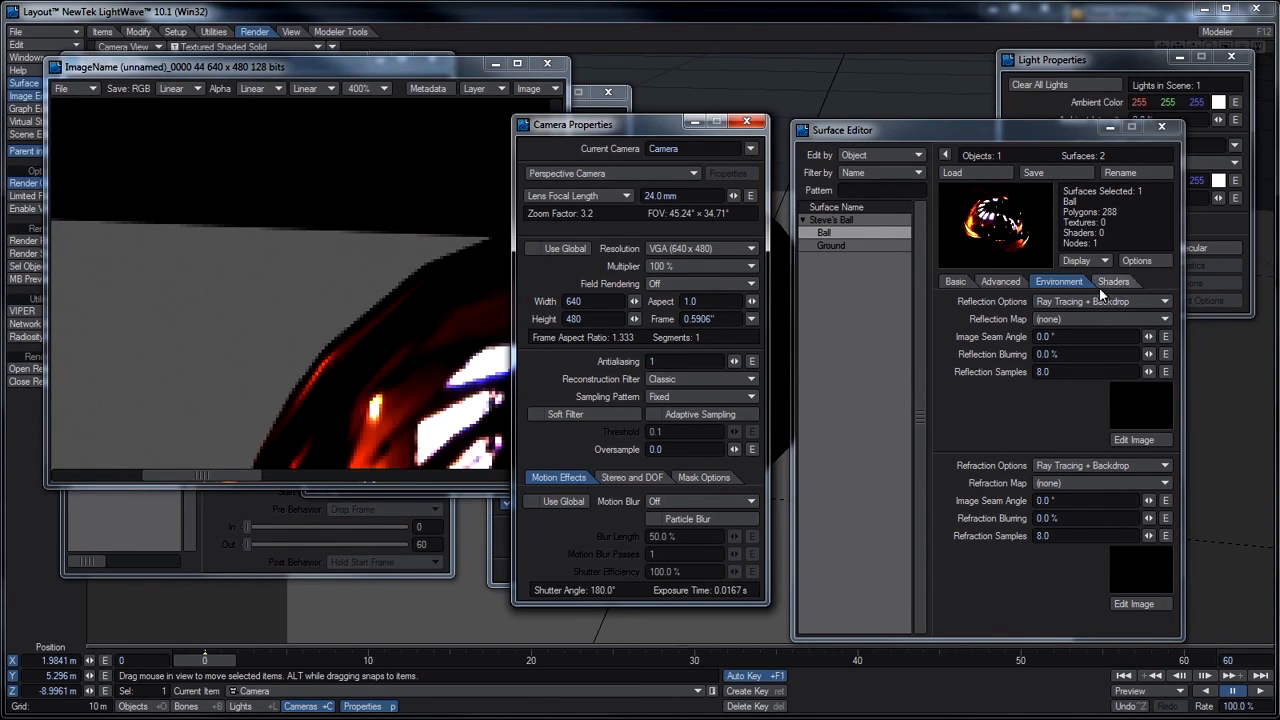
click(1045, 371)
text(20)
key(Return)
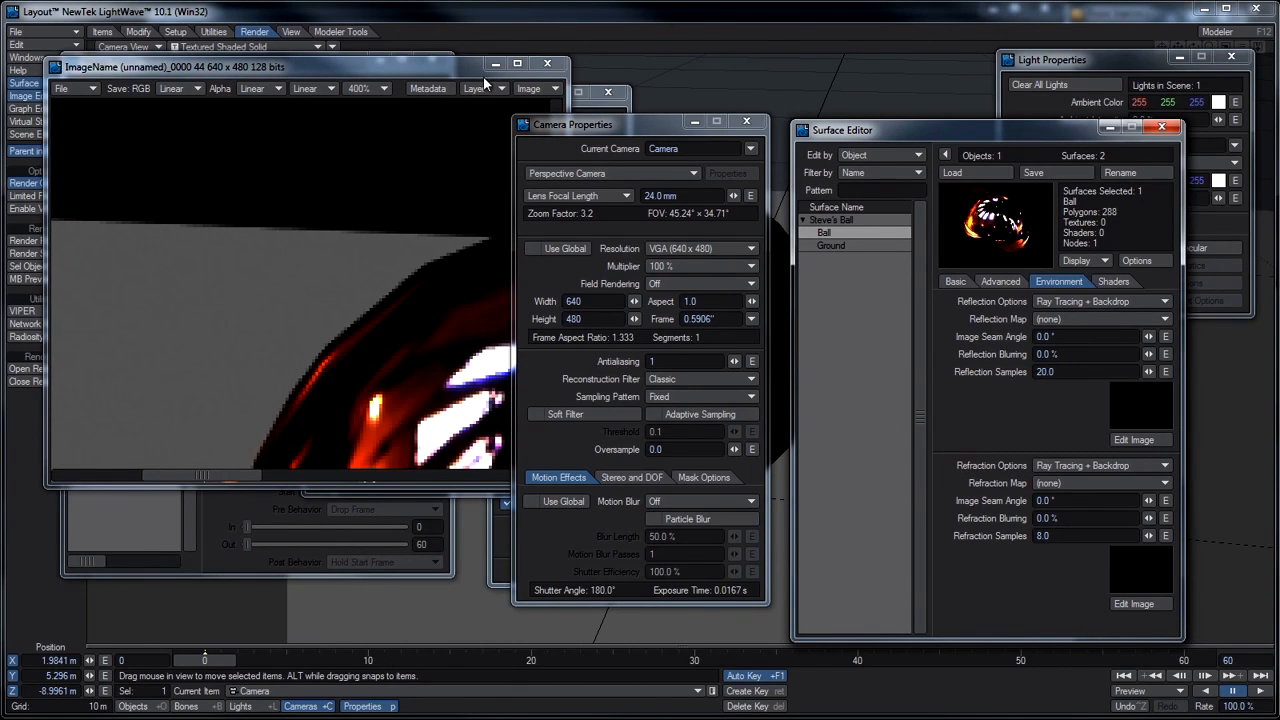
- Return the rendered image to 100% magnification and render the frame with the new reflection samples
click(368, 88)
click(368, 60)
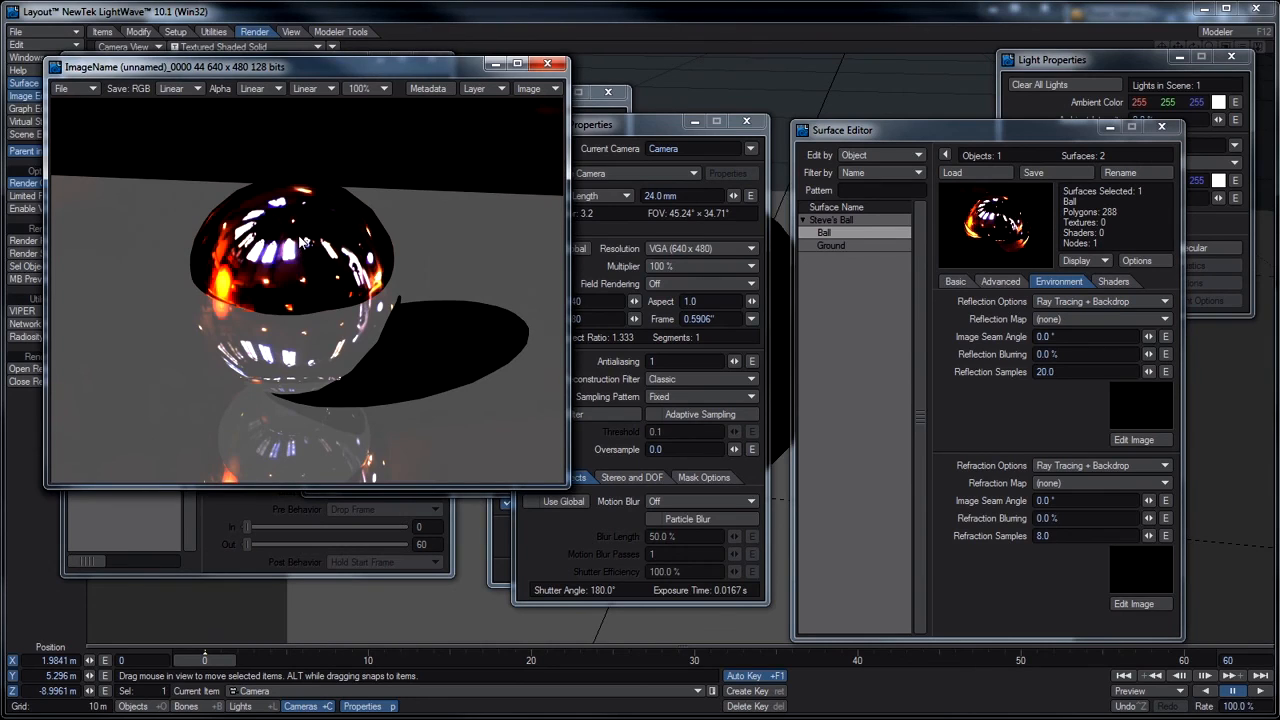
key(F9)
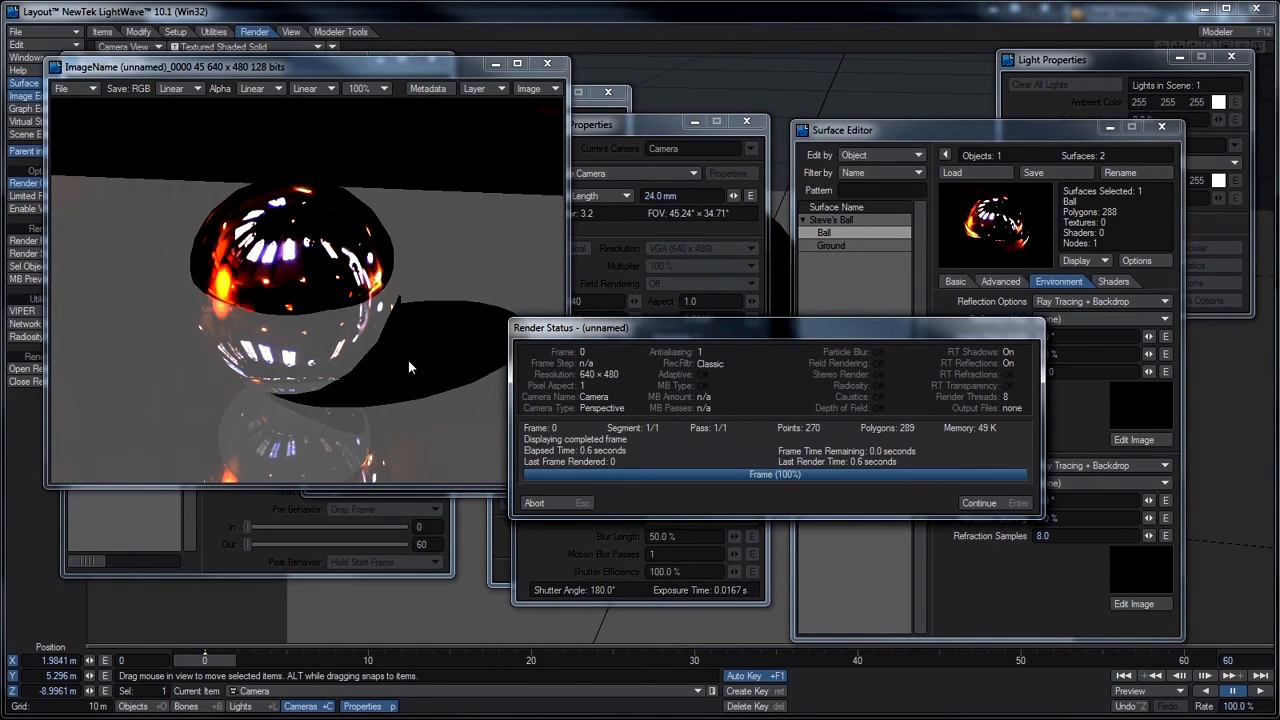
click(536, 503)
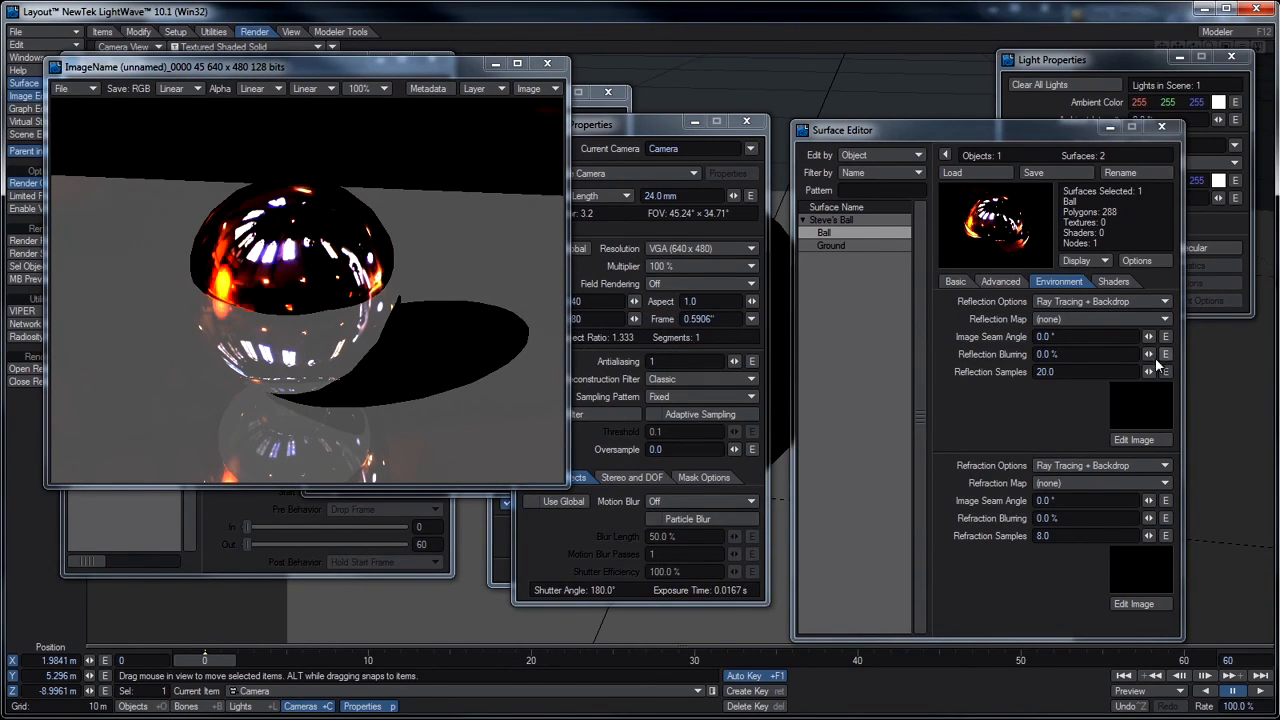
- Set the Ball's reflection blurring to 35% and render the frame
click(1050, 354)
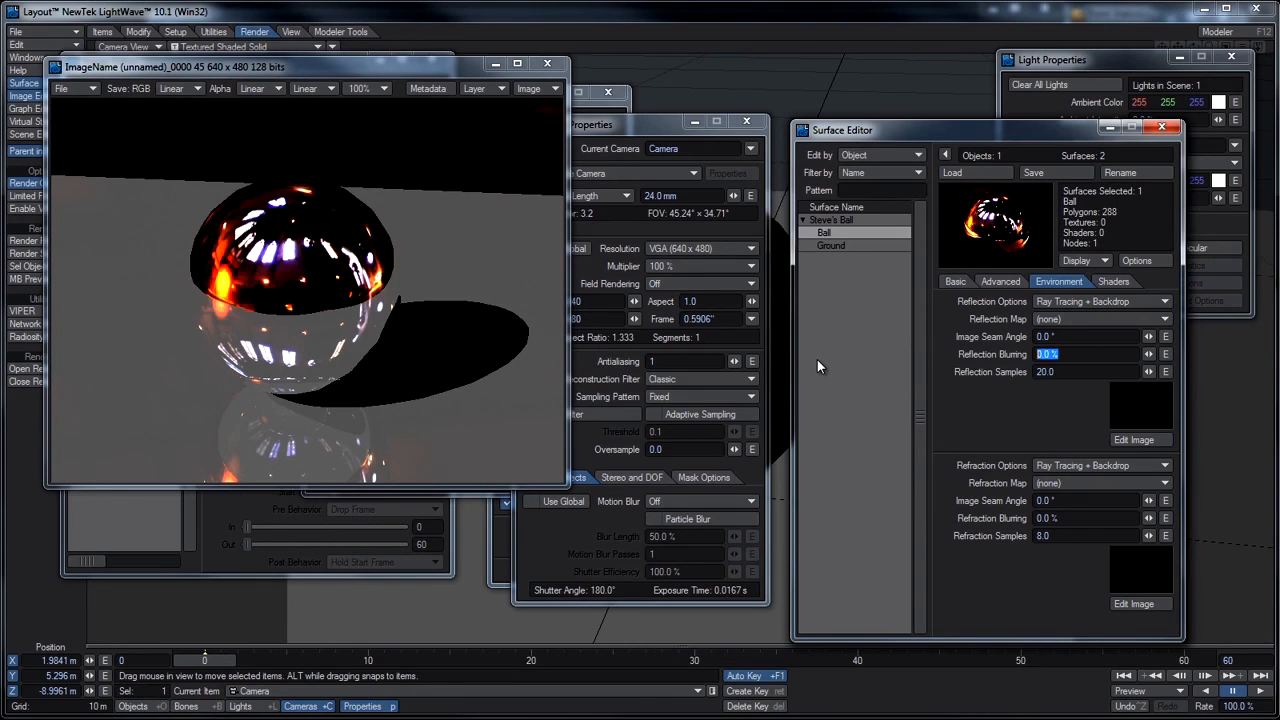
key(F9)
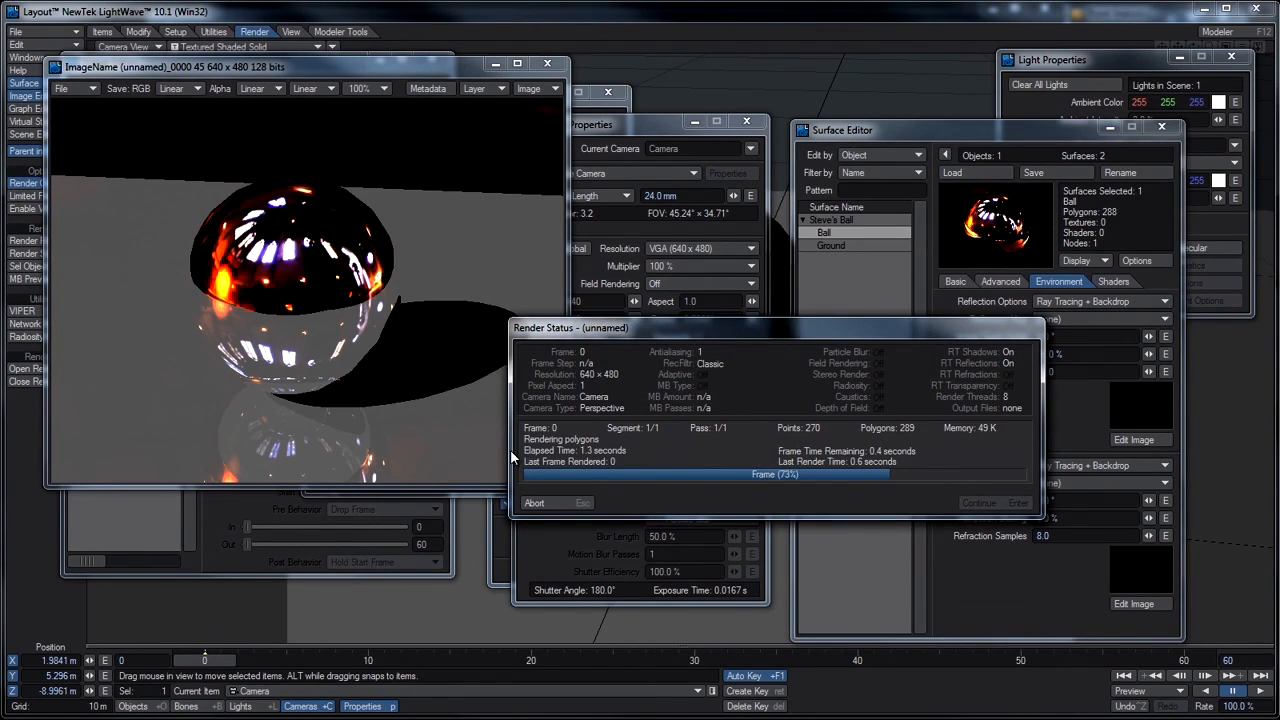
click(553, 503)
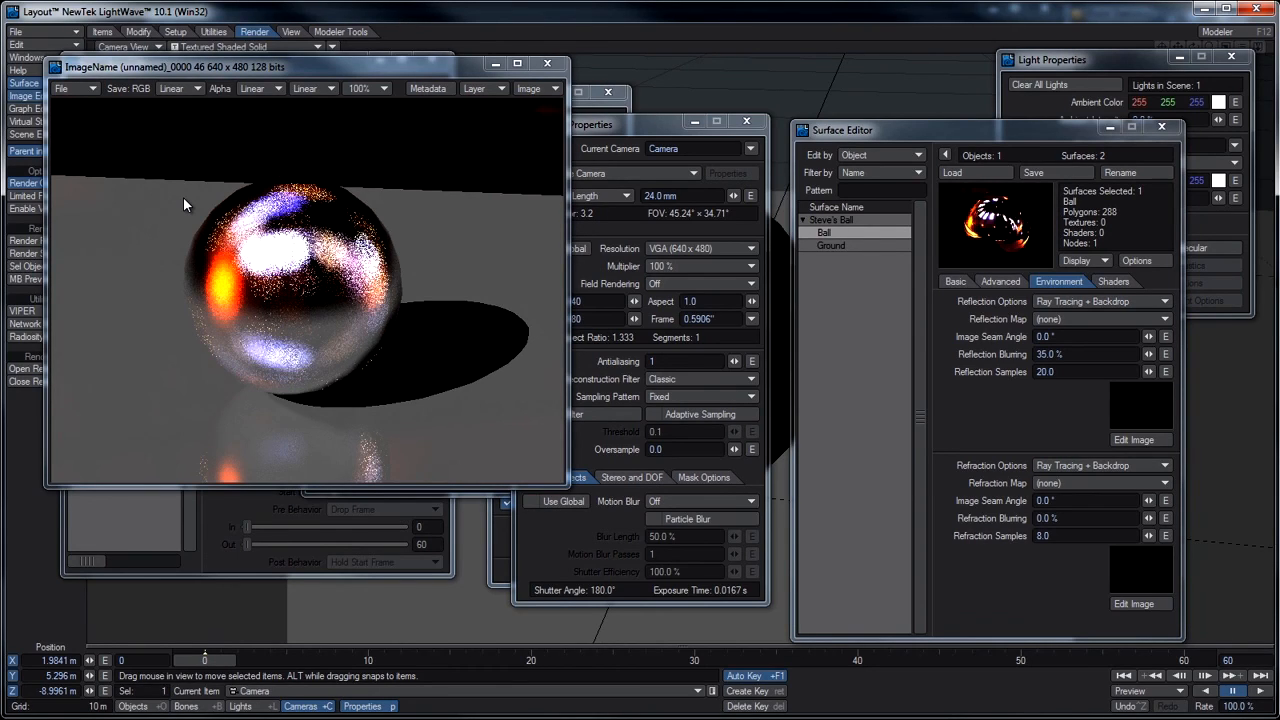
- Set the Ball's reflection samples to 8
click(1081, 372)
text(8)
key(Return)
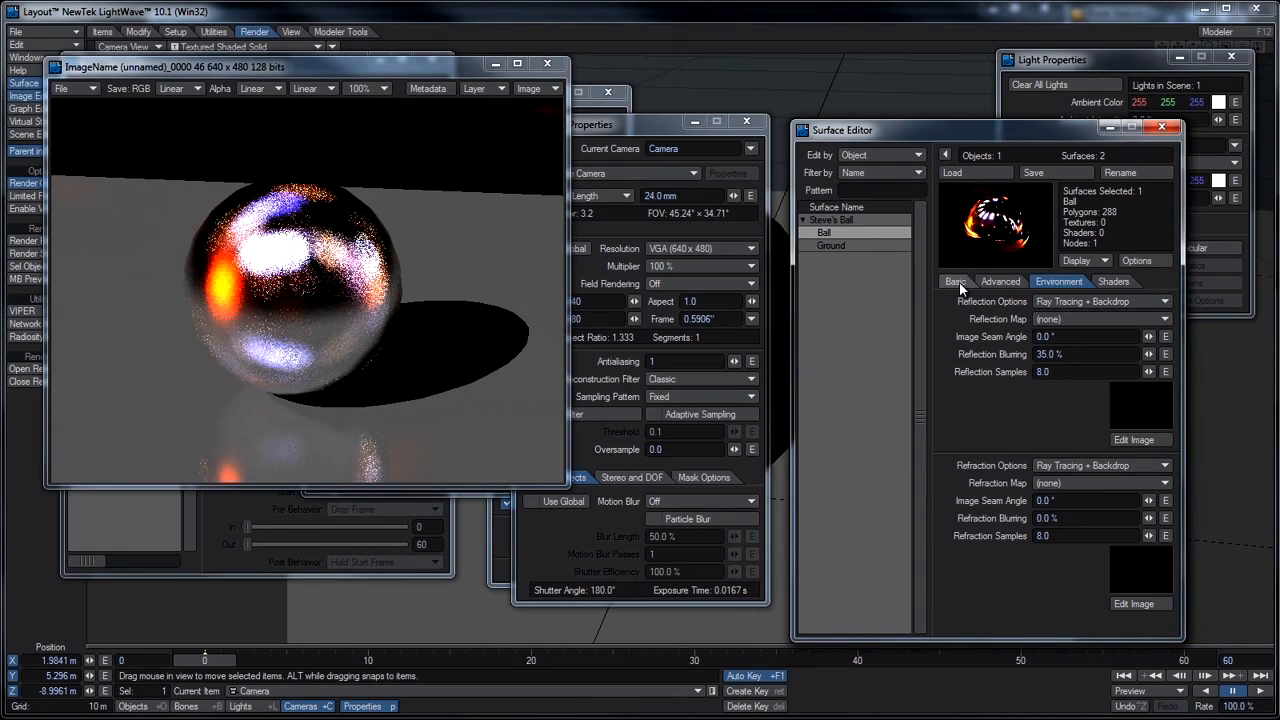